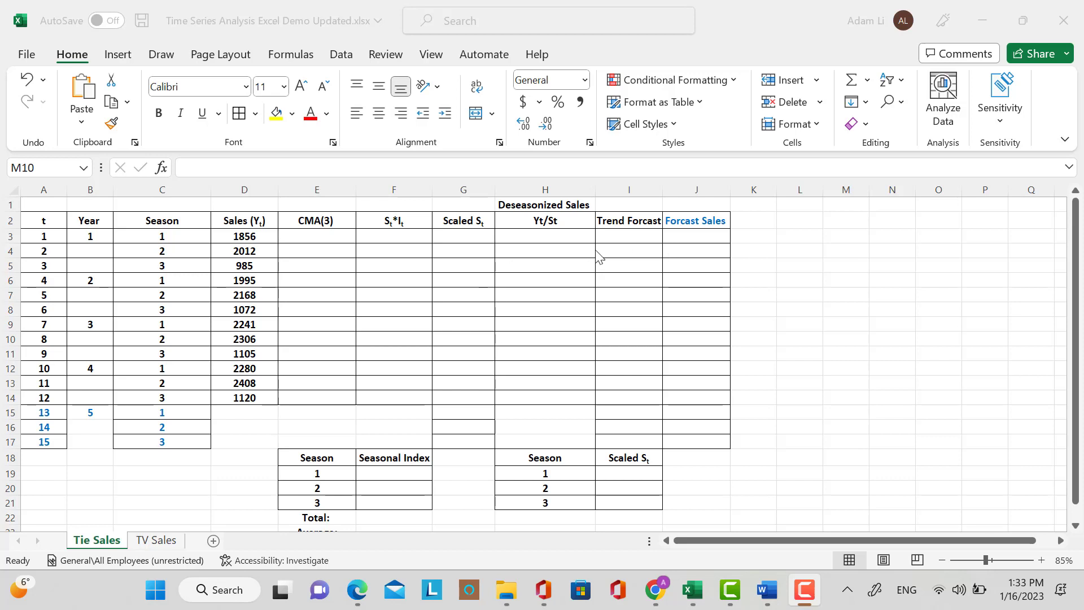
pyautogui.click(54, 203)
pyautogui.write('tE')
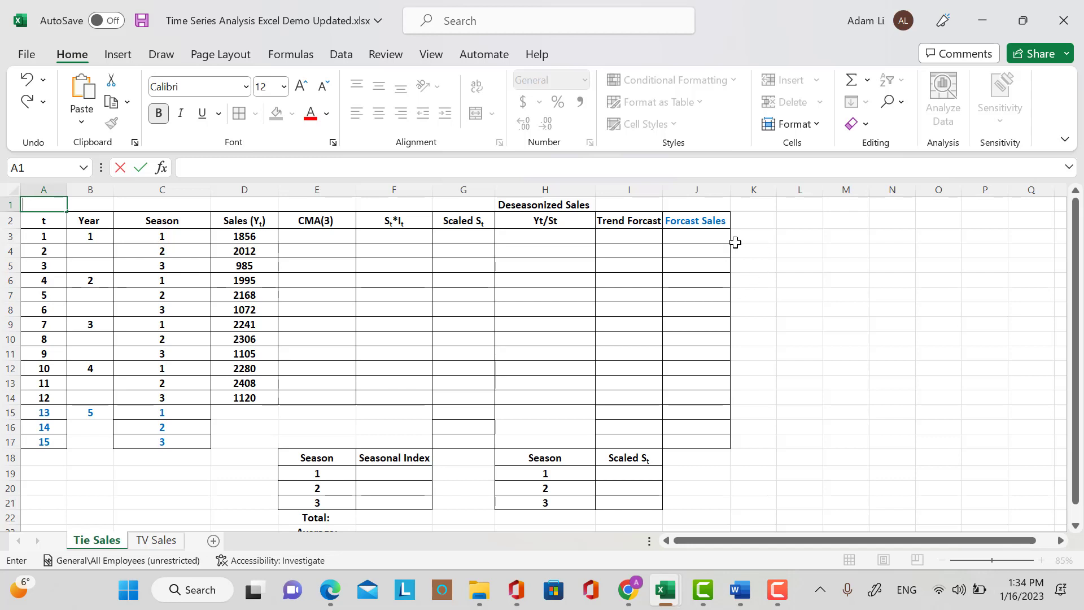
# Calculate the three-period centered moving average in E4 with =AVERAGE(D3:D5) and fill the formula down through E13.
pyautogui.click(336, 250)
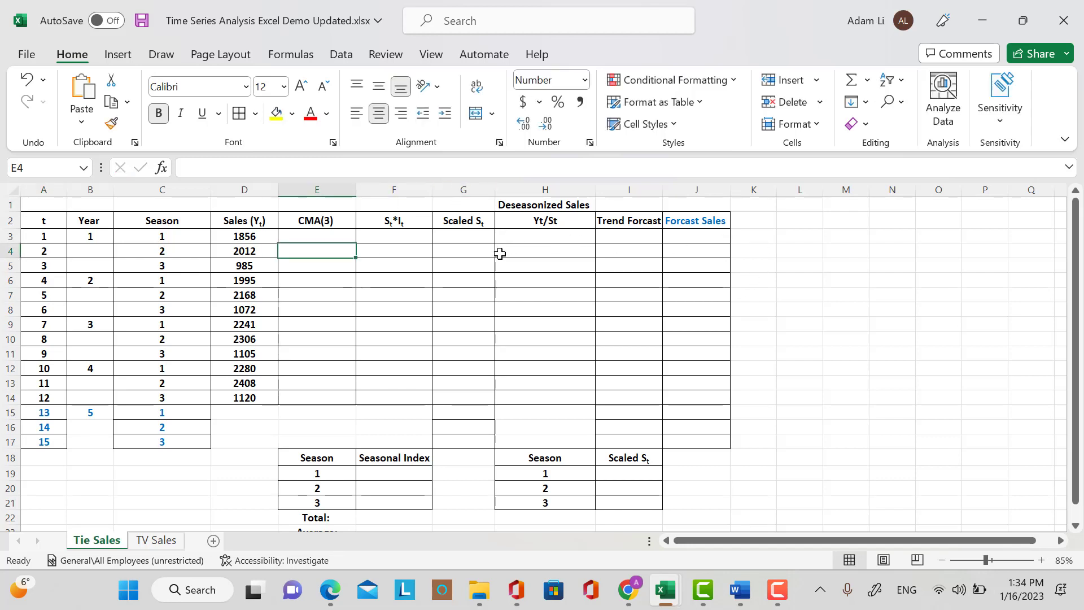
pyautogui.write('=')
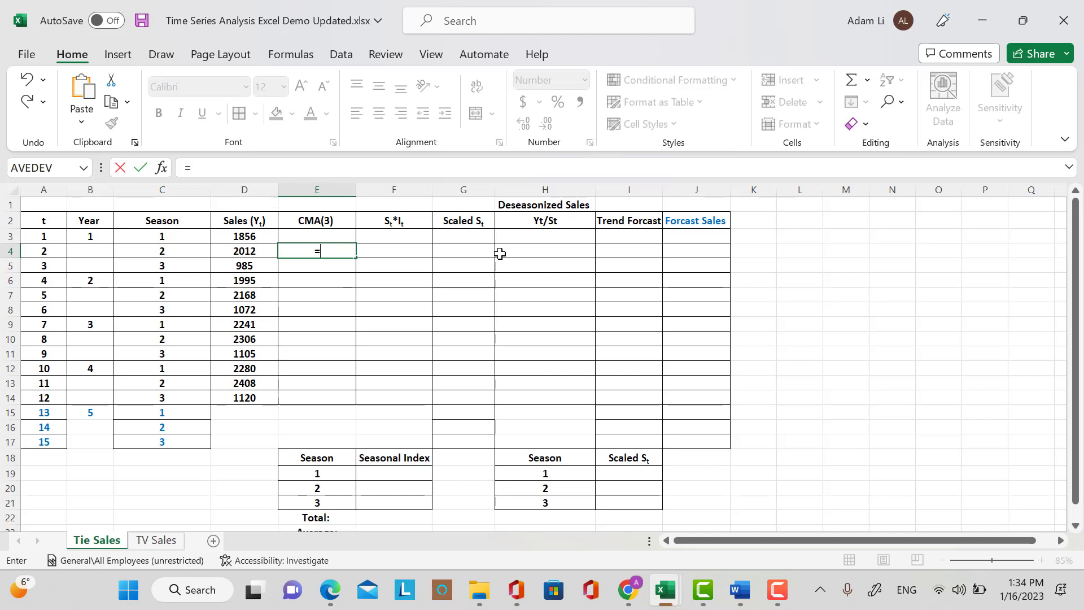
pyautogui.write('AVER')
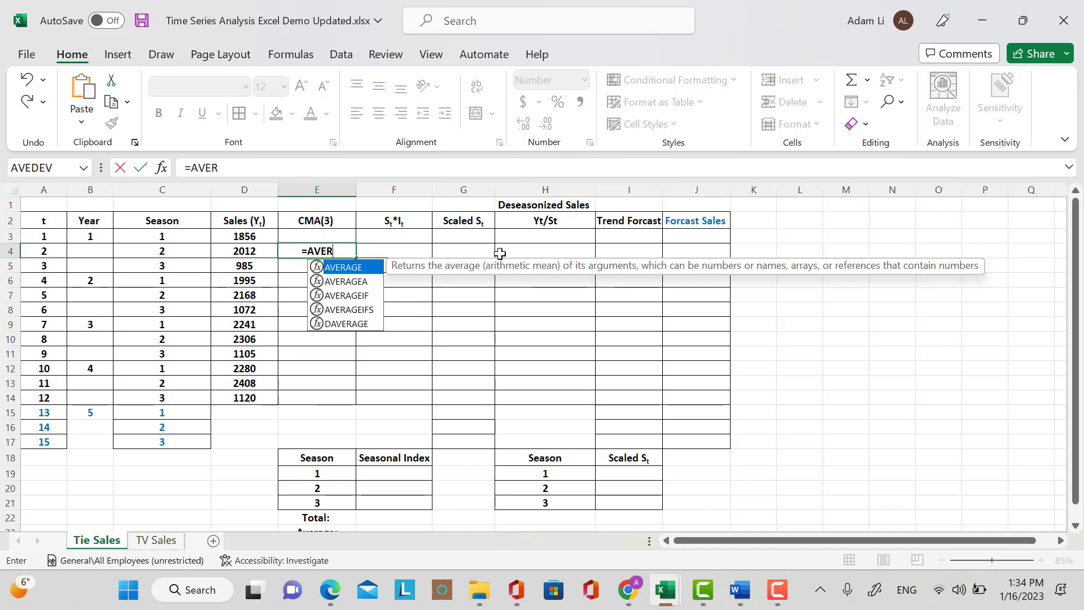
pyautogui.write('AGE(')
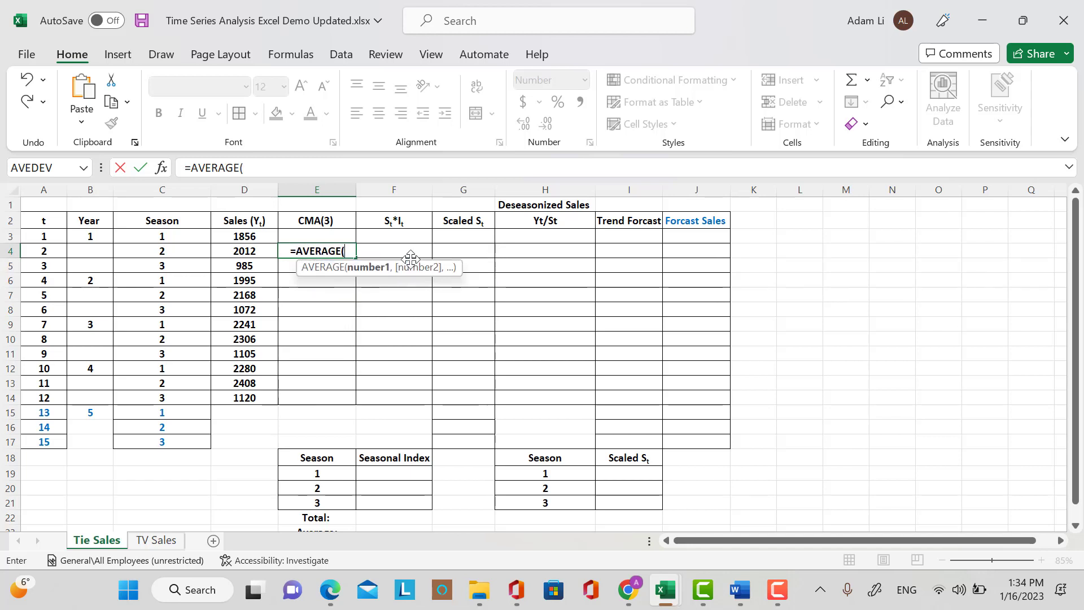
pyautogui.moveTo(244, 236); pyautogui.dragTo(252, 265)
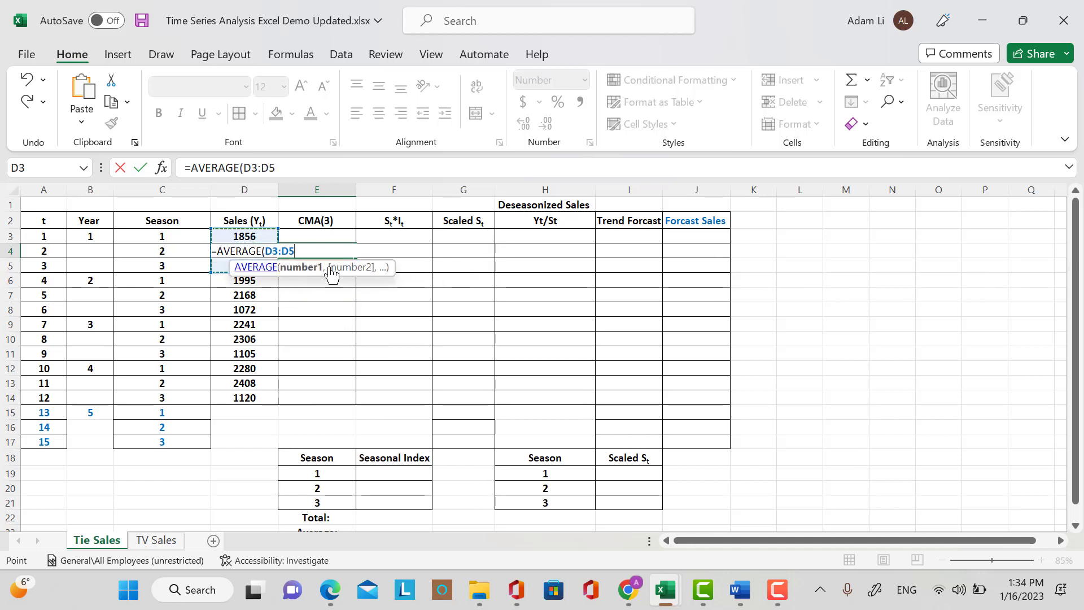
pyautogui.write(')')
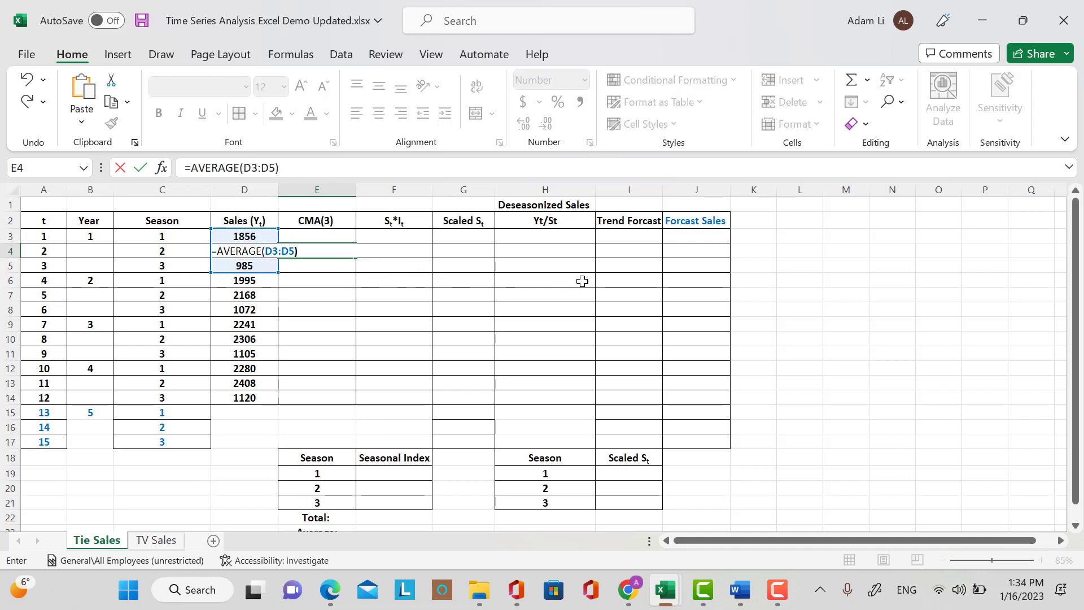
pyautogui.press('Return')
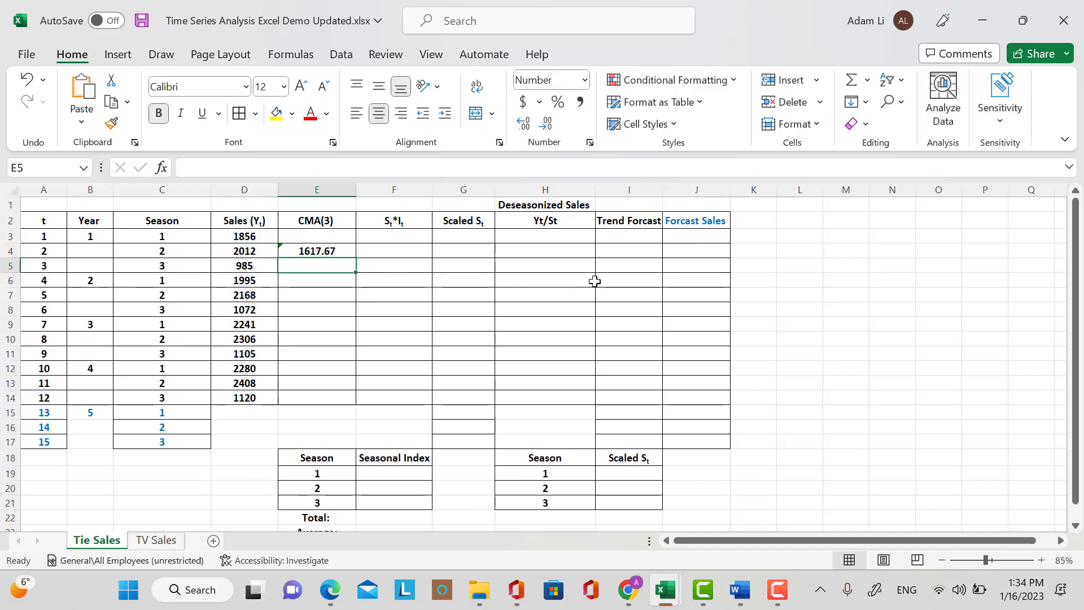
pyautogui.click(321, 252)
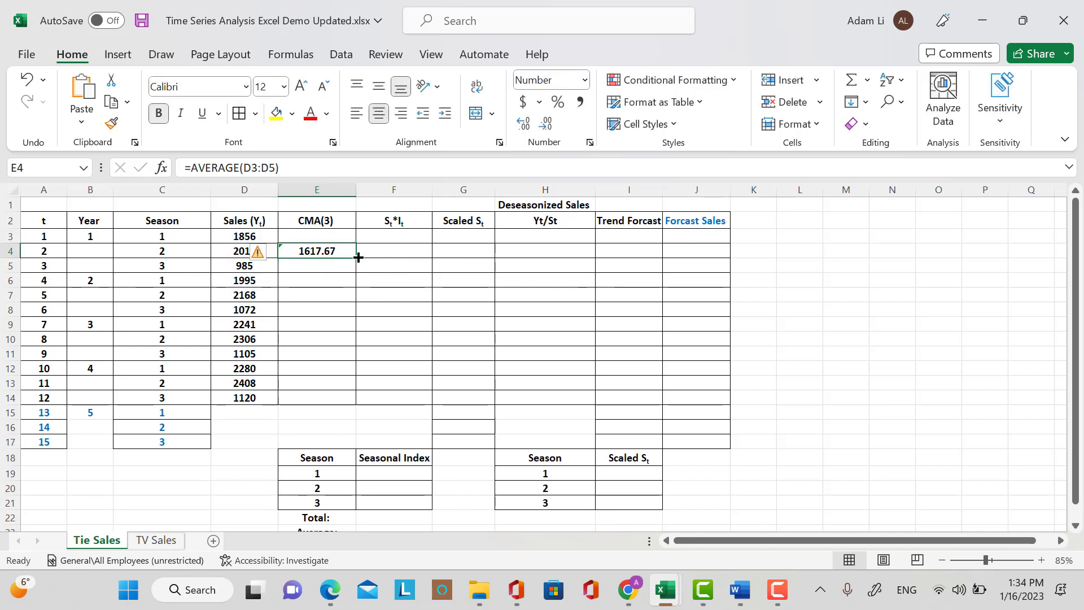
pyautogui.moveTo(358, 257); pyautogui.dragTo(339, 386)
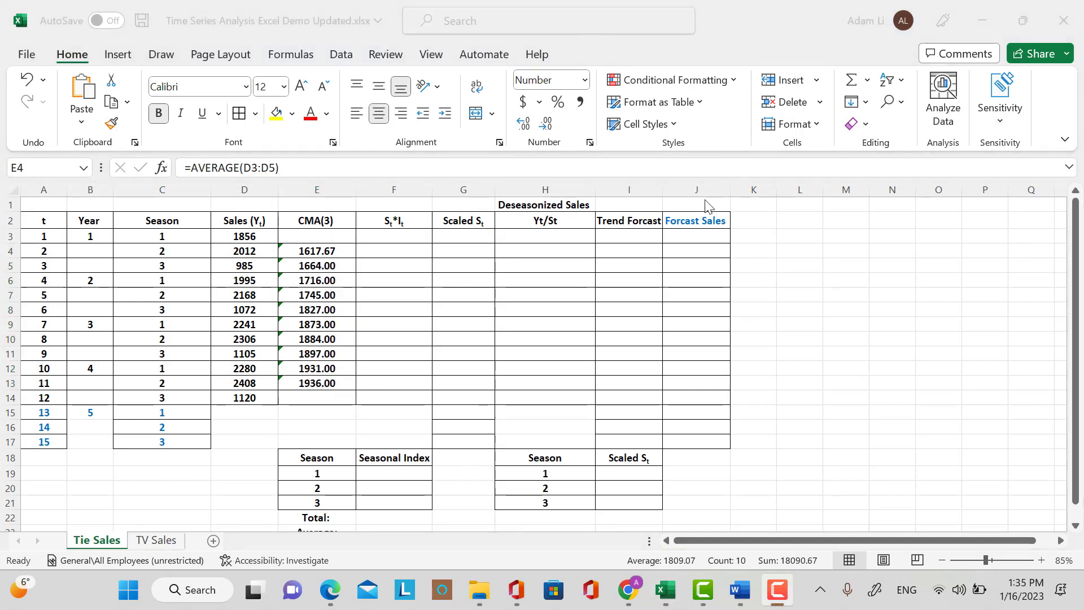
# Calculate the St*It ratio in F4 with =D4/E4 and fill the formula down through F13.
pyautogui.click(394, 251)
pyautogui.write('=')
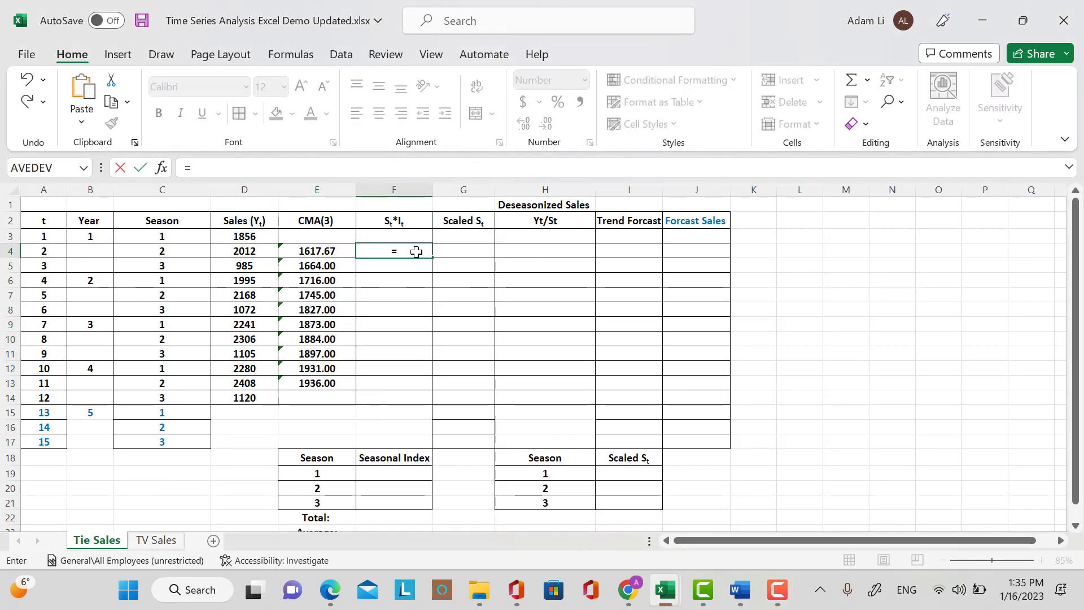
pyautogui.click(259, 249)
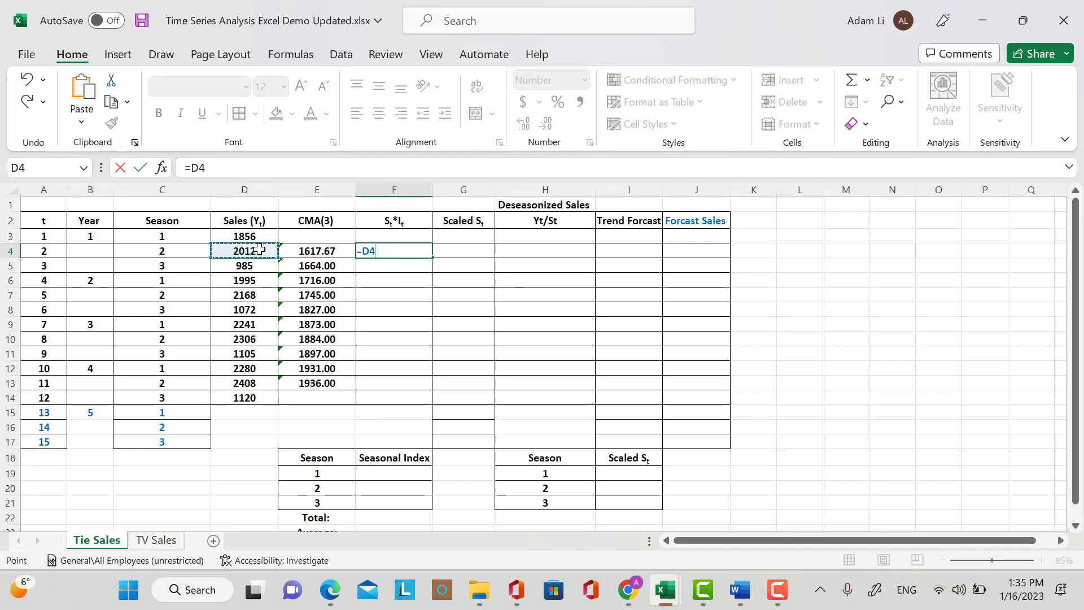
pyautogui.write('/')
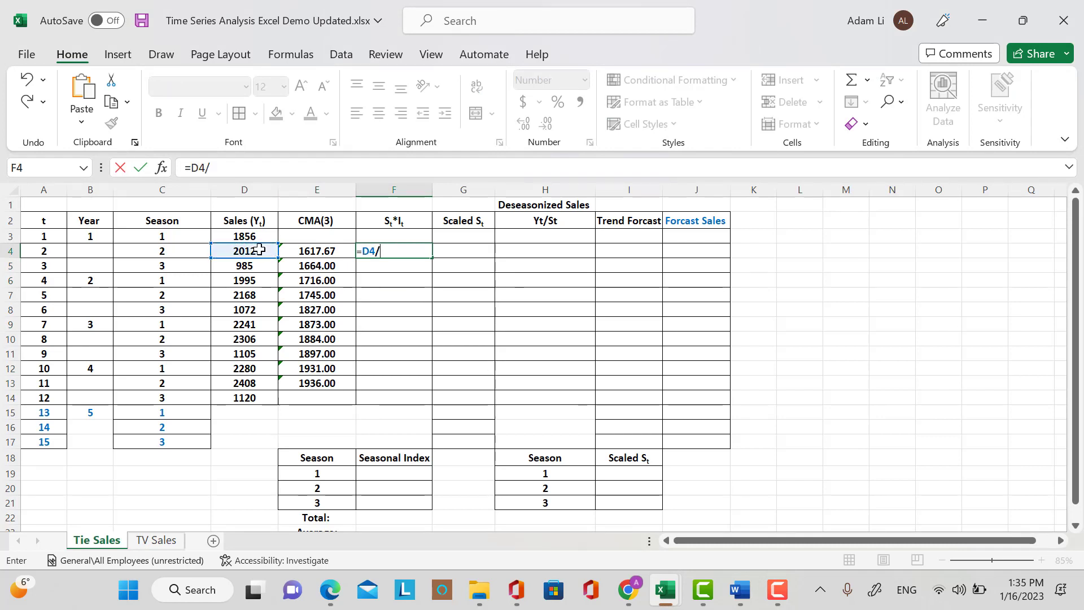
pyautogui.click(305, 254)
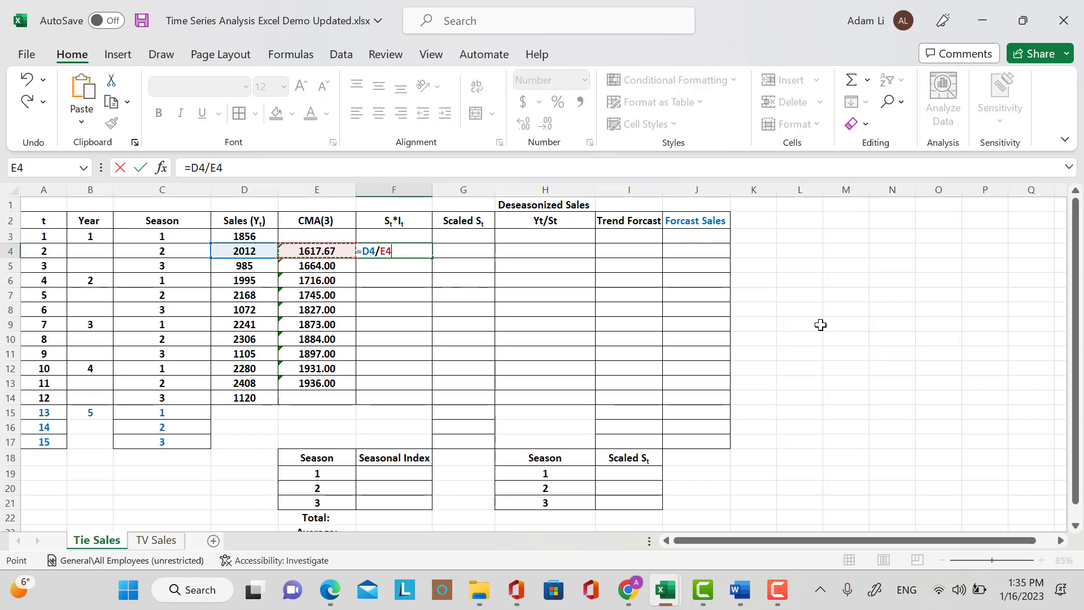
pyautogui.press('Return')
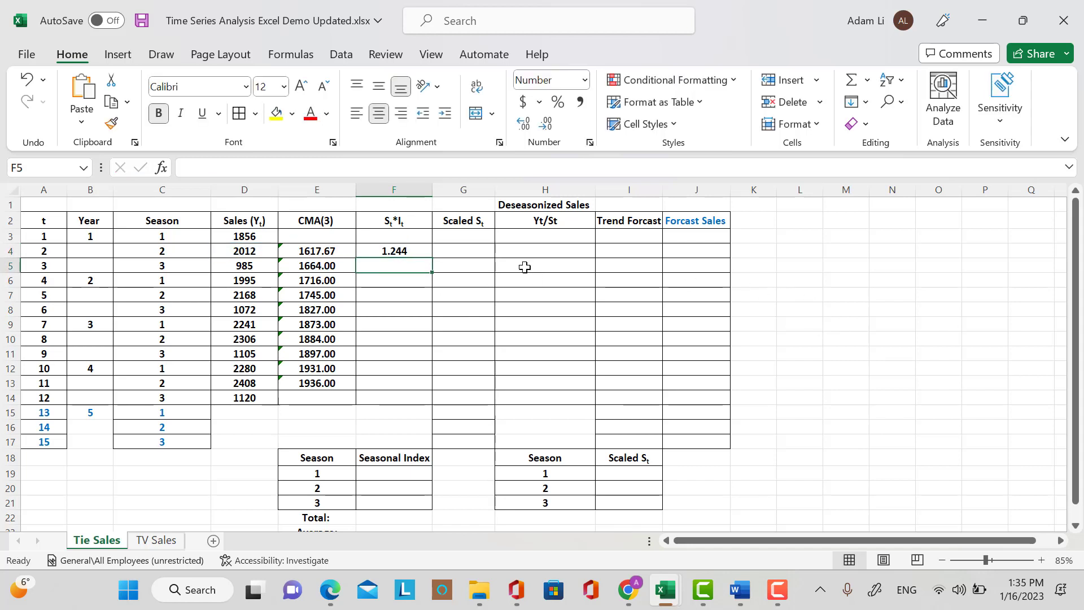
pyautogui.click(412, 250)
pyautogui.moveTo(432, 258); pyautogui.dragTo(425, 391)
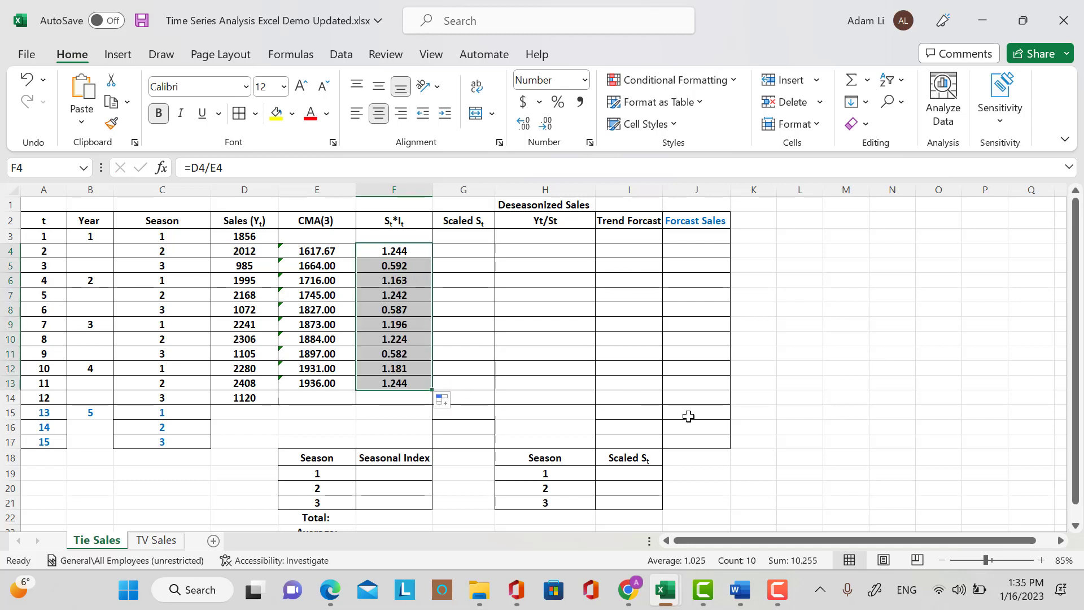
# Start an AVERAGEIF formula in F19 for the season 1 index, using the absolute season range $C$4:$C$13.
pyautogui.scroll(-1, 818, 406)
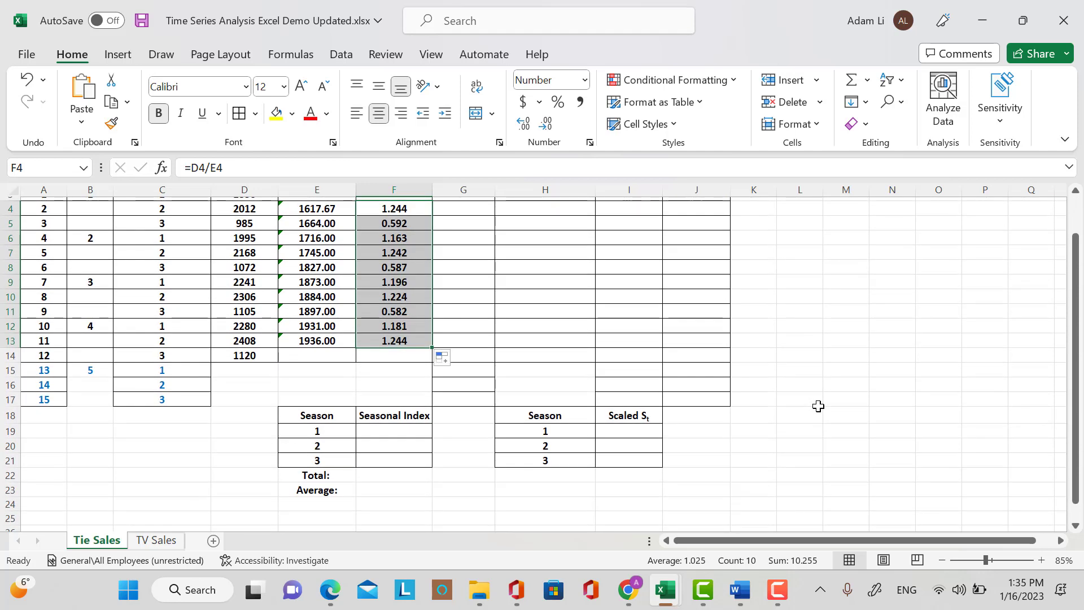
pyautogui.scroll(1, 817, 406)
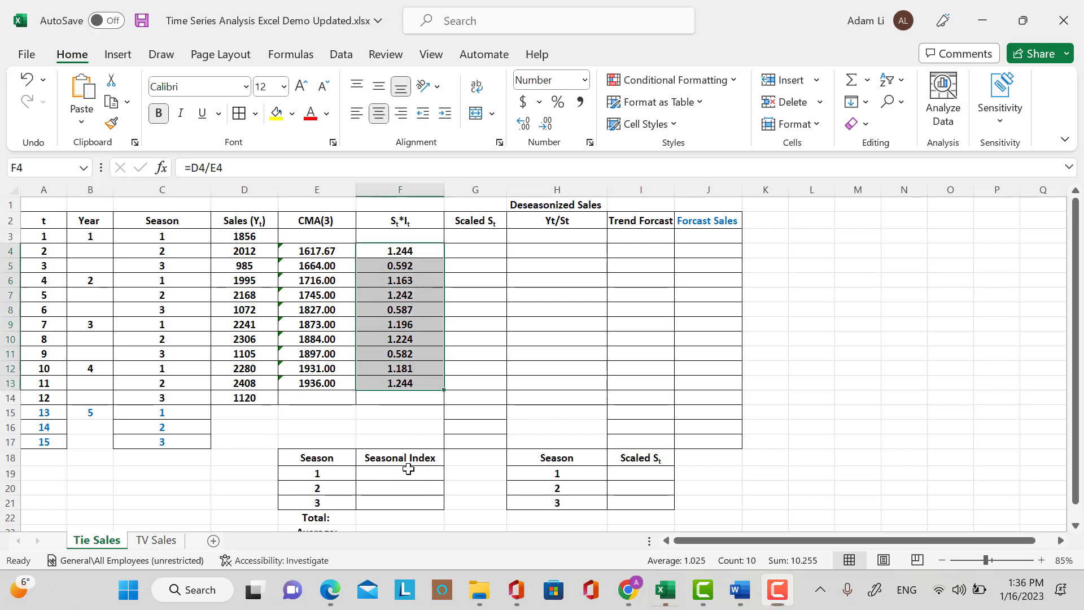
pyautogui.click(406, 473)
pyautogui.write('=')
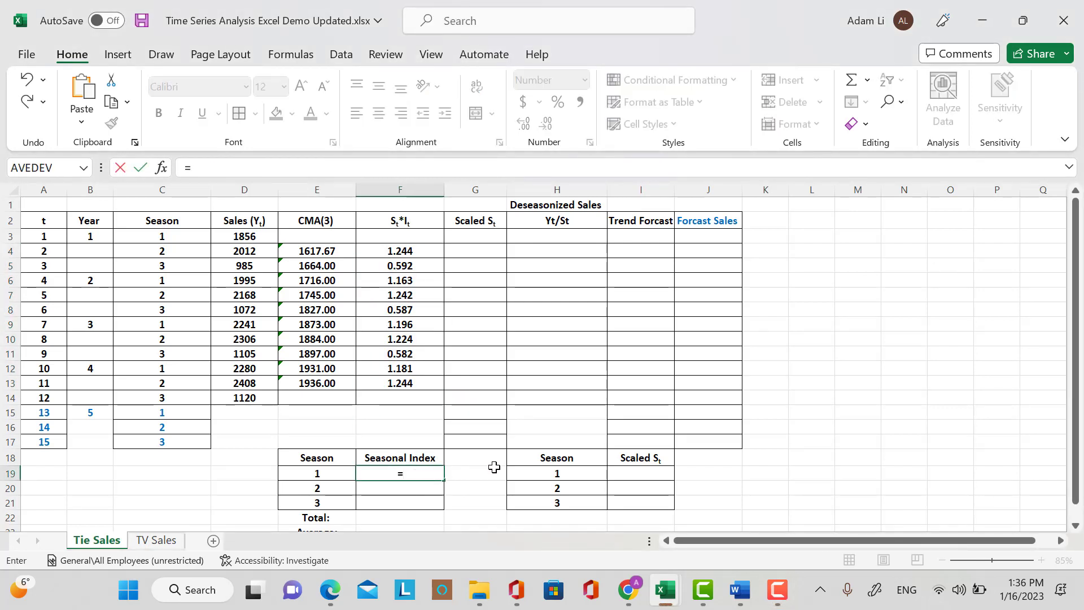
pyautogui.write('AVER')
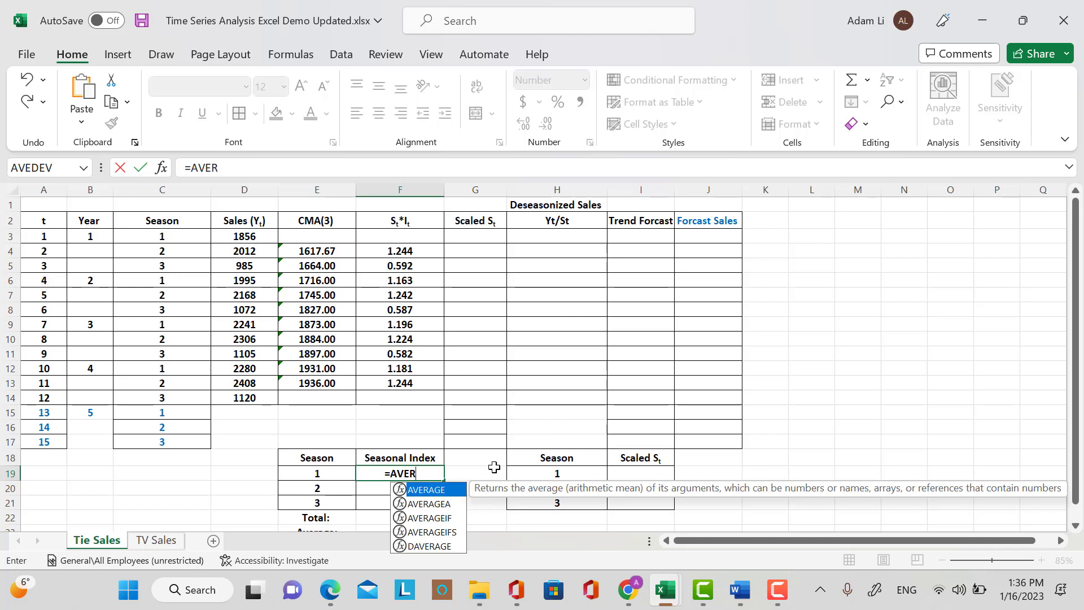
pyautogui.write('AGEIF(')
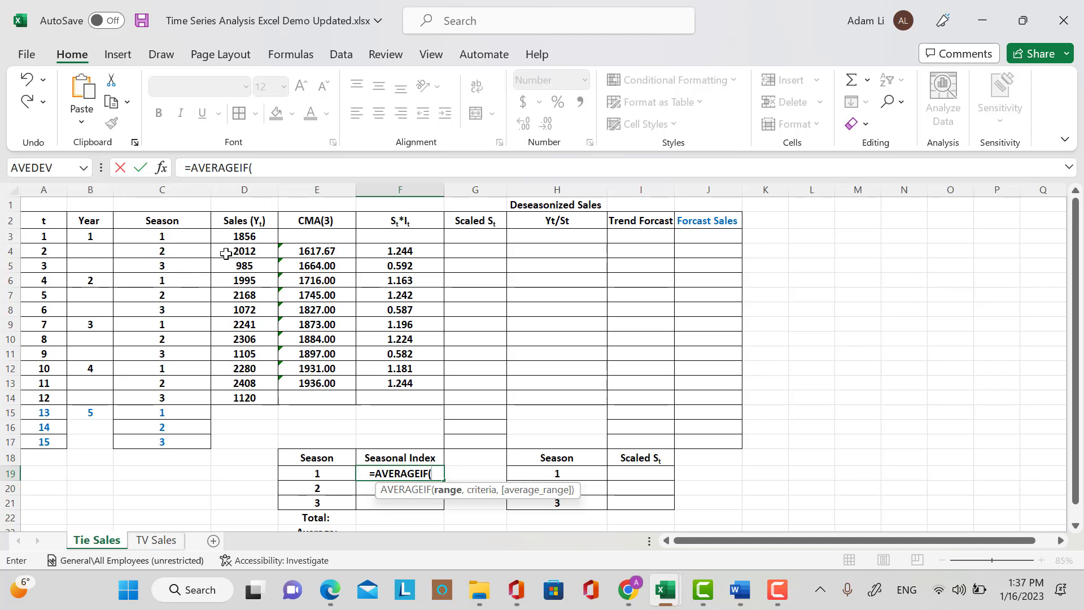
pyautogui.click(177, 250)
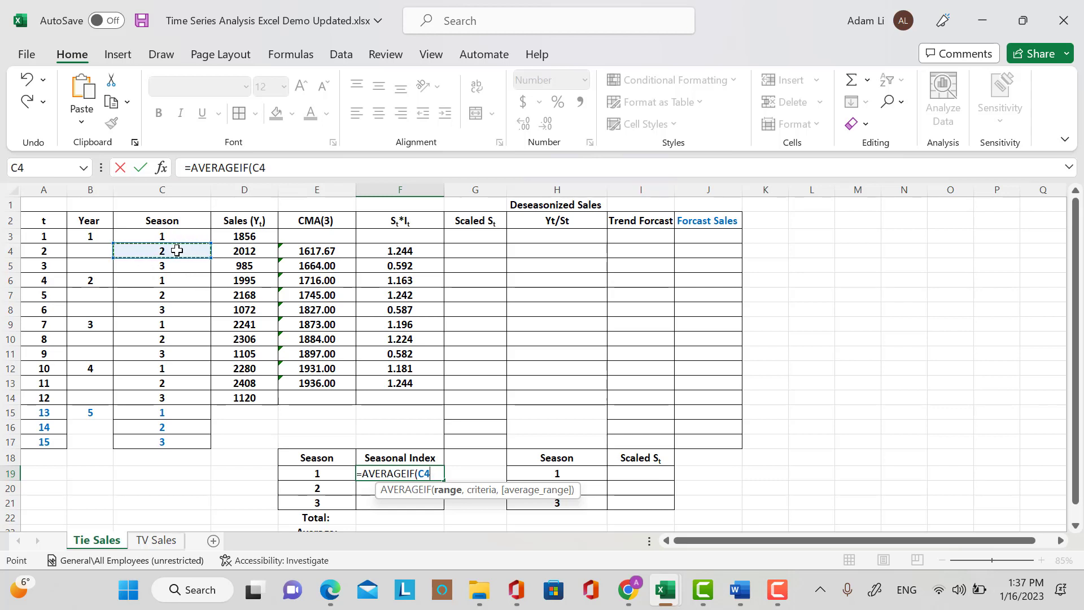
pyautogui.moveTo(177, 250); pyautogui.dragTo(200, 388)
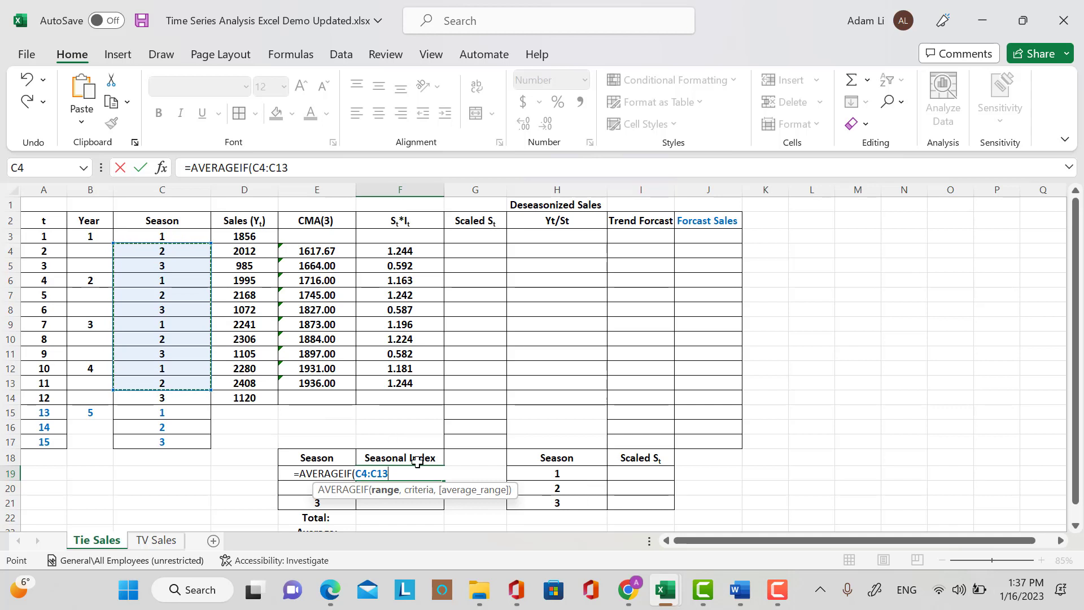
pyautogui.click(354, 473)
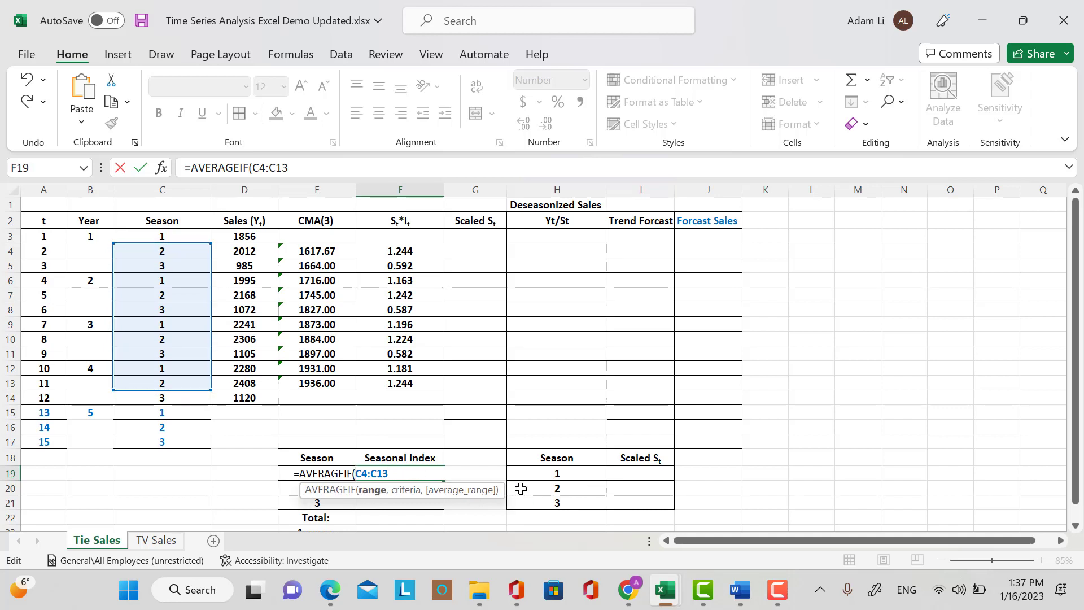
pyautogui.write('$C$')
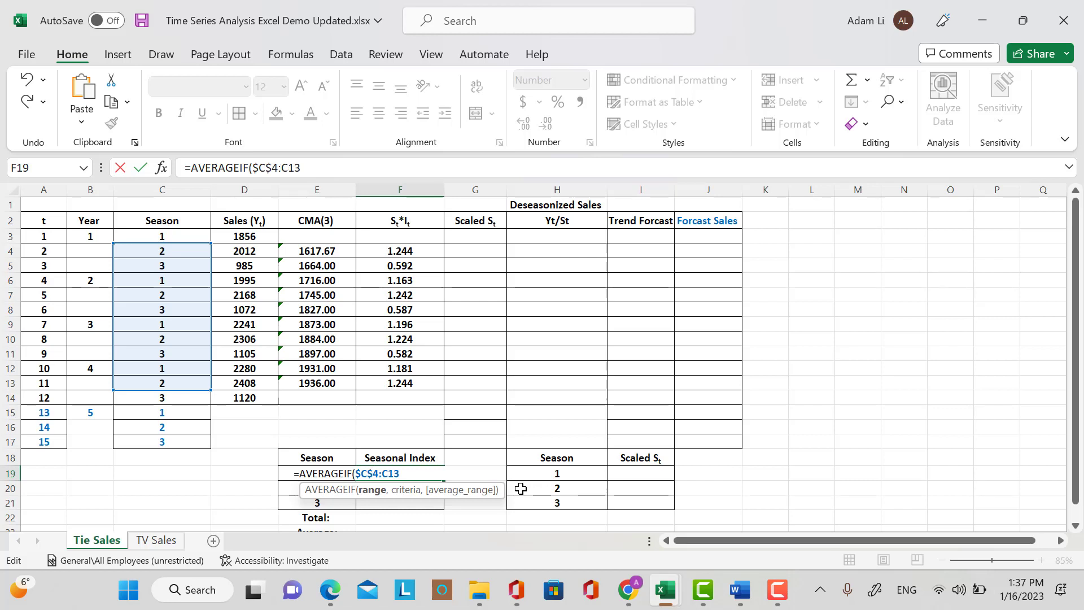
pyautogui.write('$')
pyautogui.write('$C$13,')
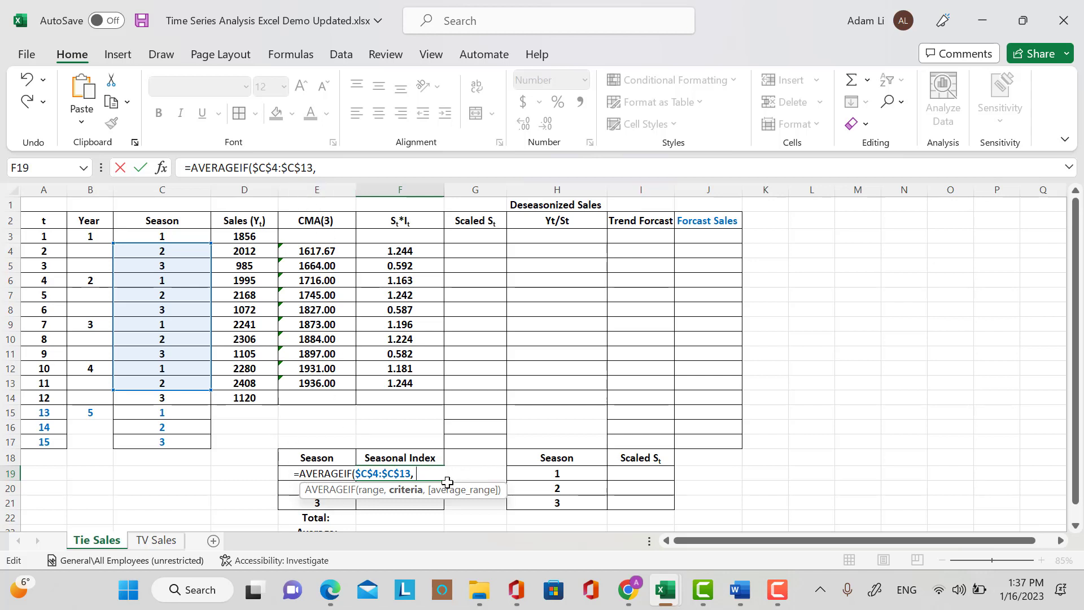
# Complete the AVERAGEIF formula in F19 with criterion E19 and the absolute averaging range $F$4:$F$13.
pyautogui.click(283, 472)
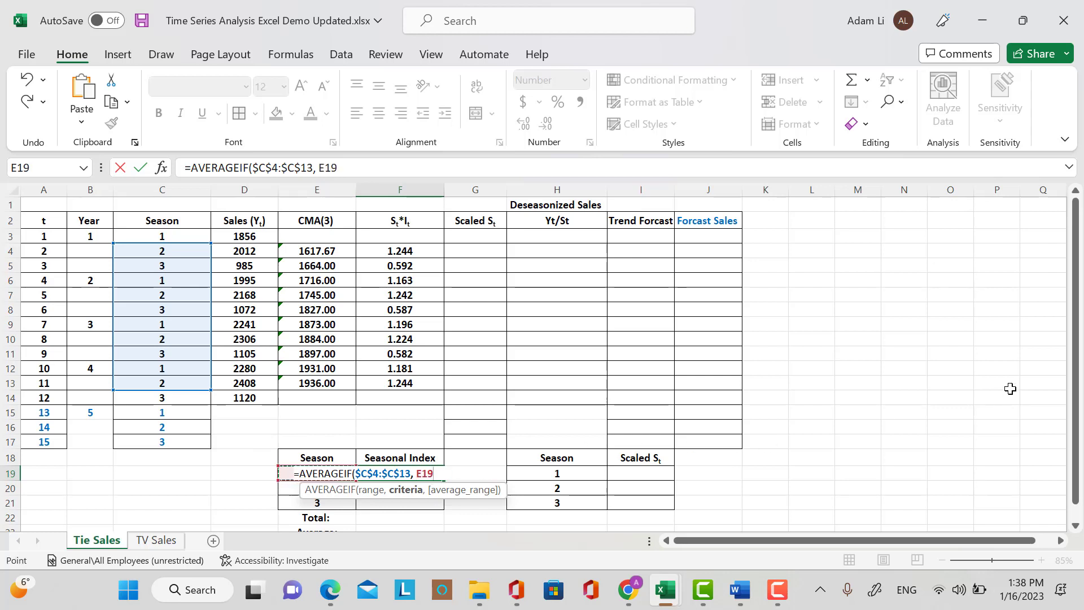
pyautogui.write(',')
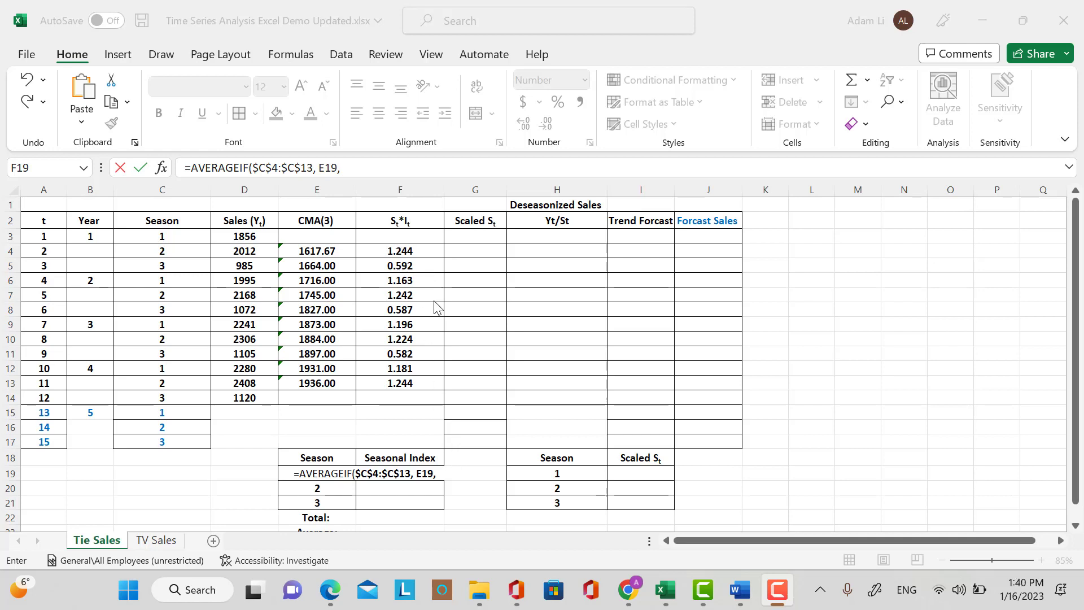
pyautogui.click(418, 252)
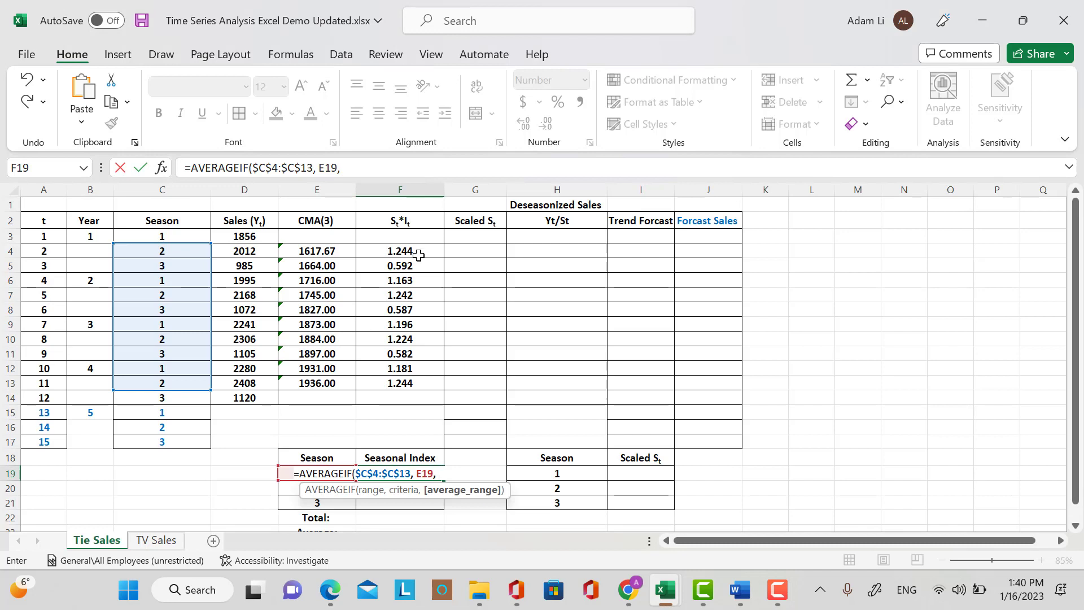
pyautogui.moveTo(418, 250); pyautogui.dragTo(431, 385)
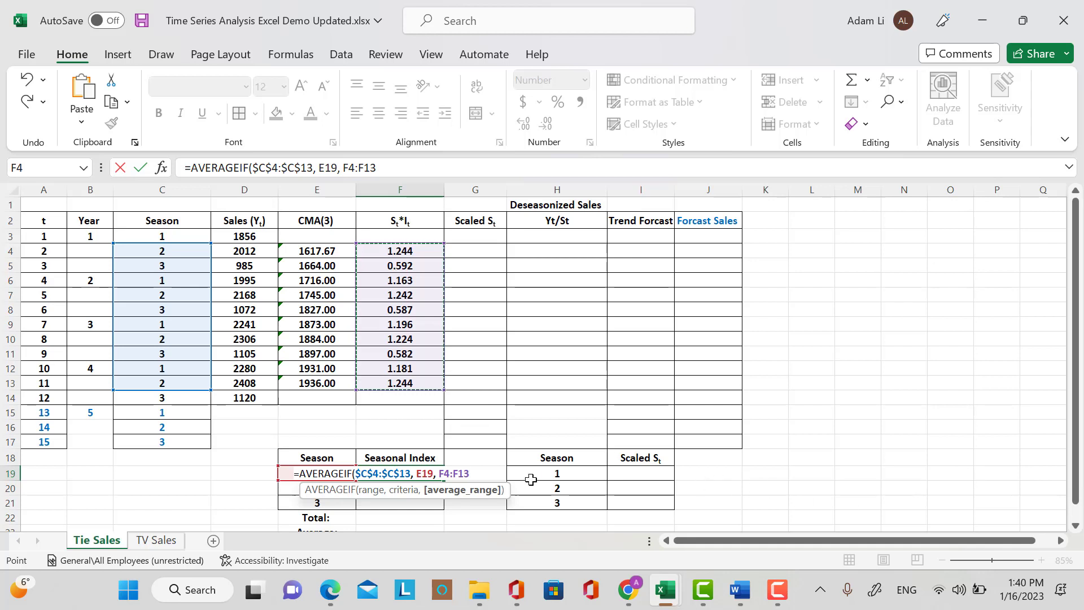
pyautogui.press('F2')
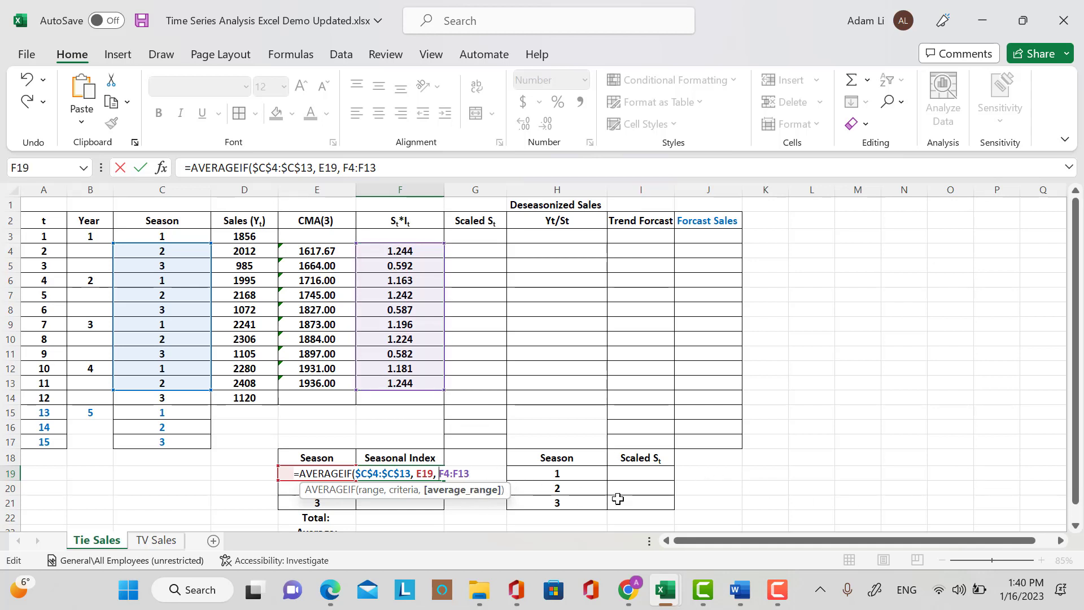
pyautogui.write('$F')
pyautogui.write('$F')
pyautogui.write('$F')
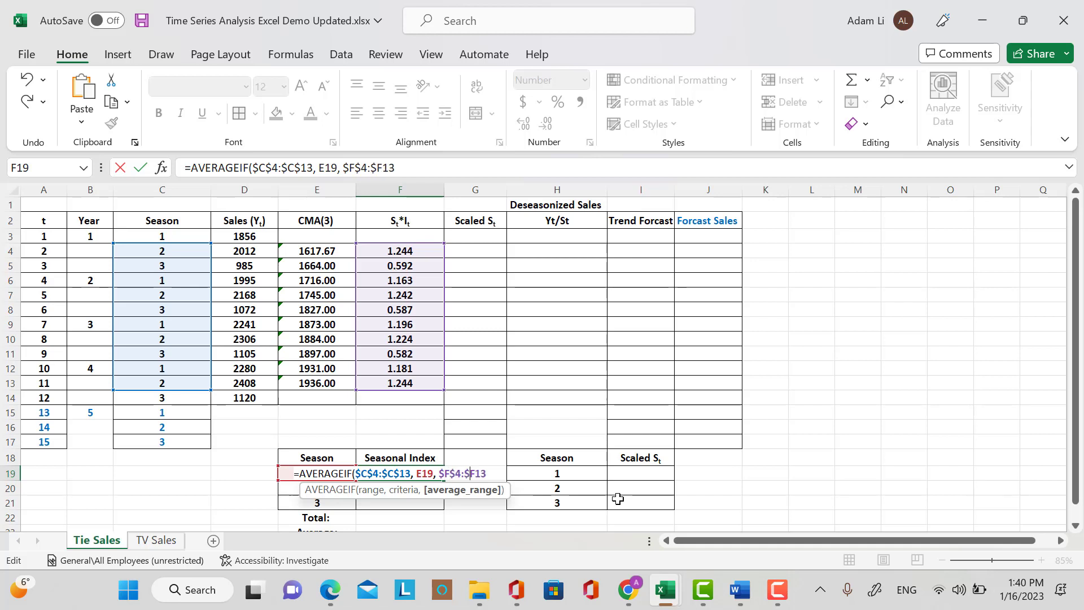
pyautogui.write('$13)')
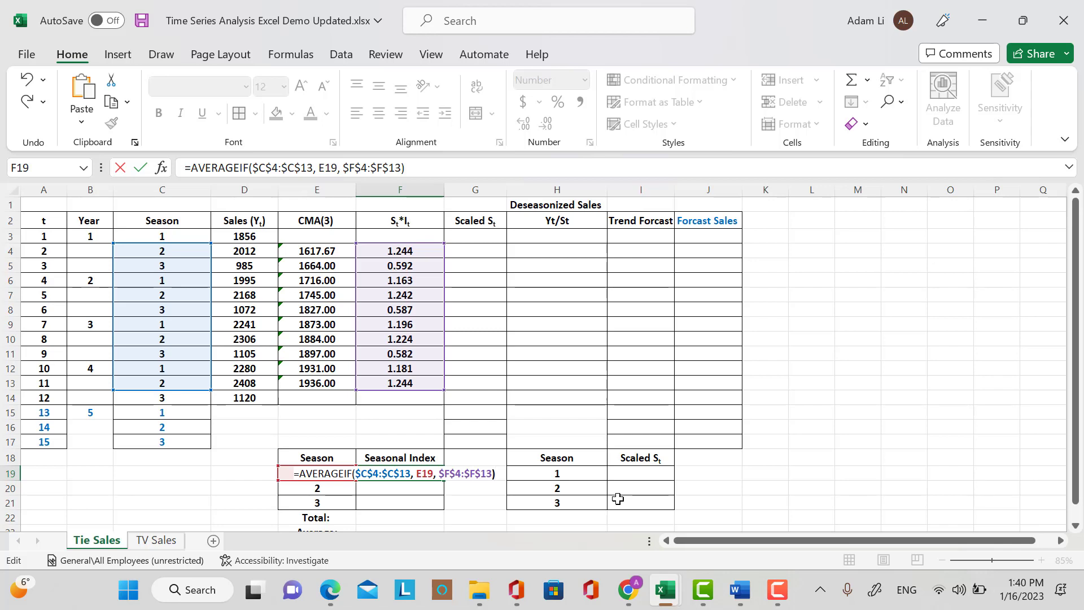
pyautogui.press('Return')
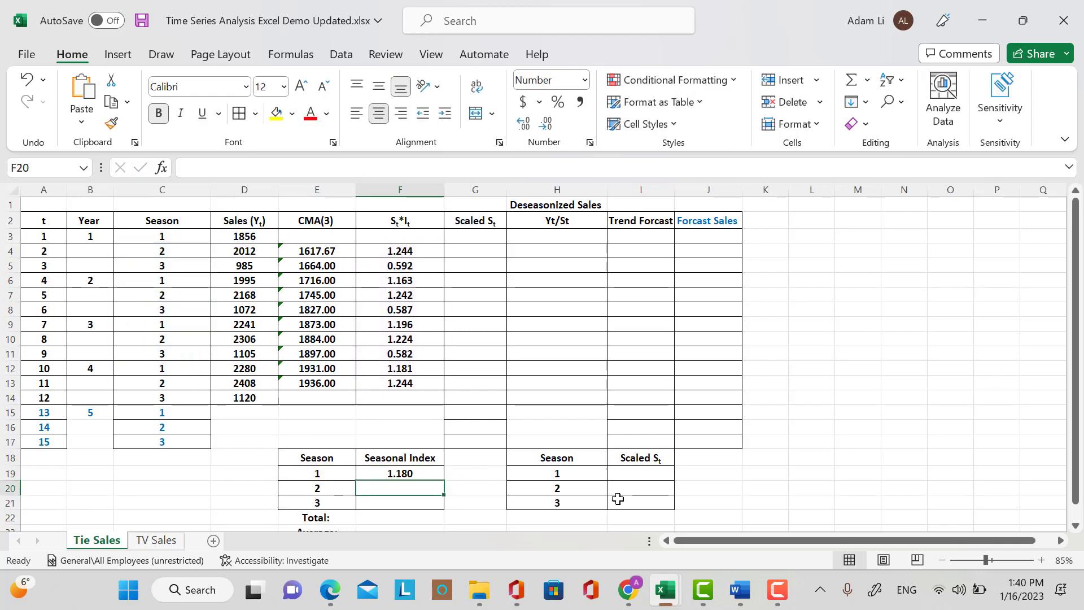
# Fill the F19 seasonal index formula down through F21 and total the three indexes in F22 with AutoSum.
pyautogui.click(398, 473)
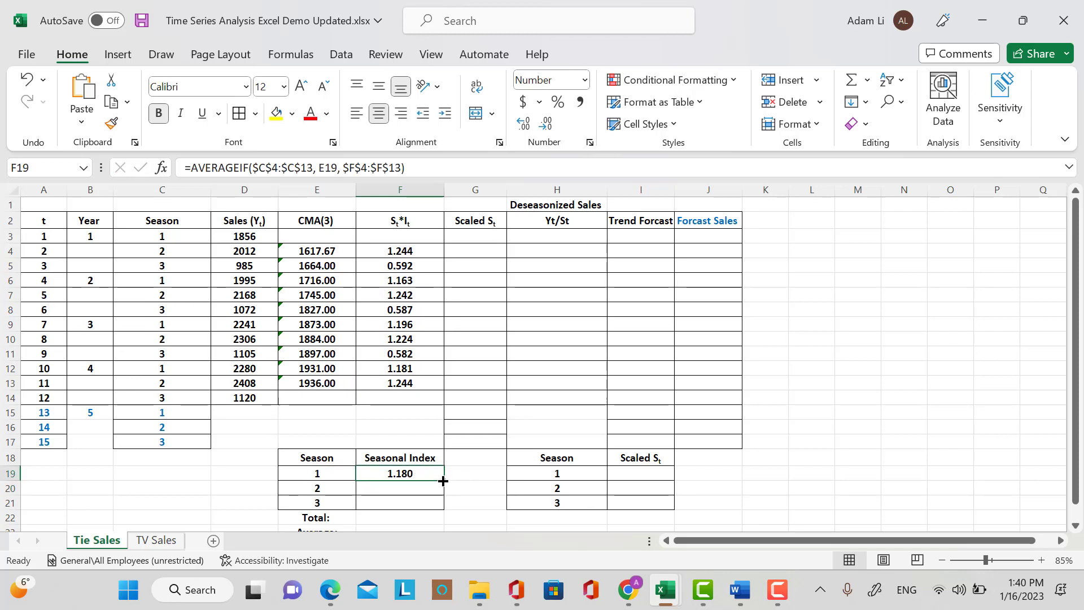
pyautogui.moveTo(443, 481); pyautogui.dragTo(444, 500)
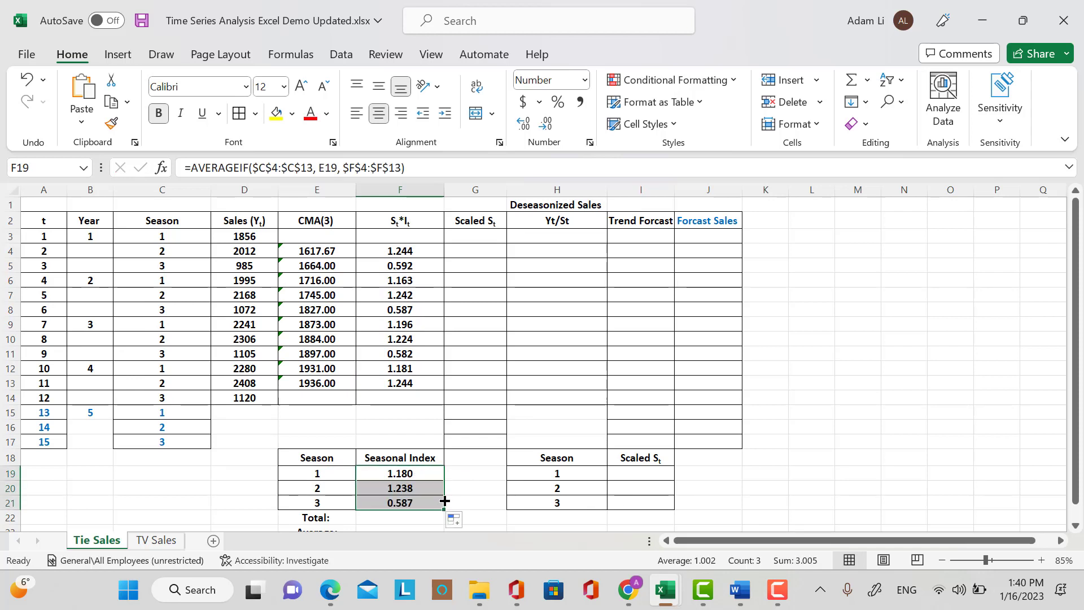
pyautogui.scroll(-1, 564, 420)
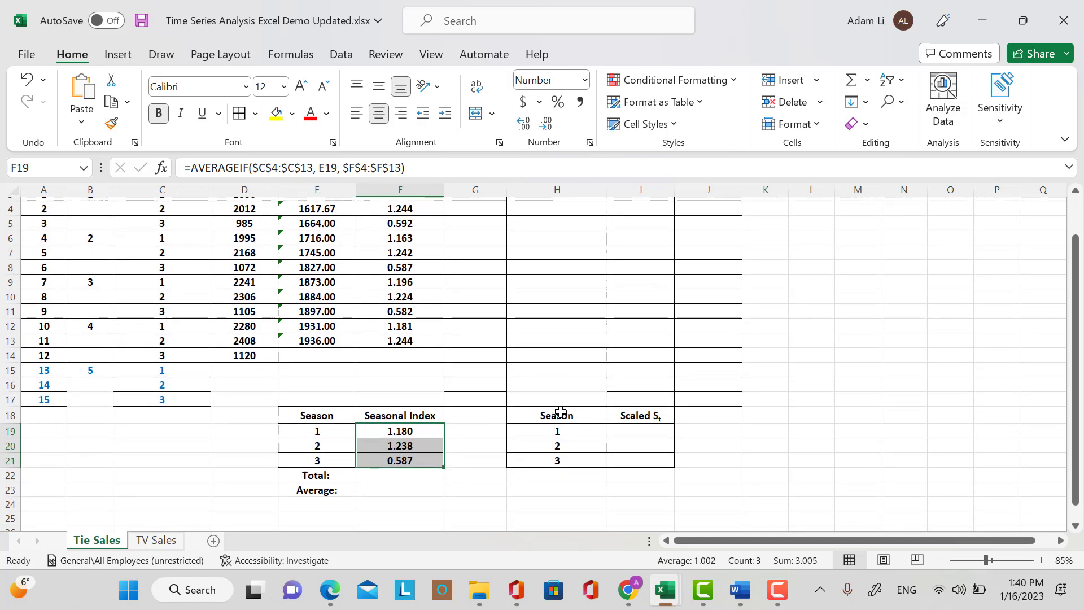
pyautogui.scroll(1, 560, 412)
pyautogui.scroll(-1, 513, 447)
pyautogui.moveTo(426, 431); pyautogui.dragTo(425, 460)
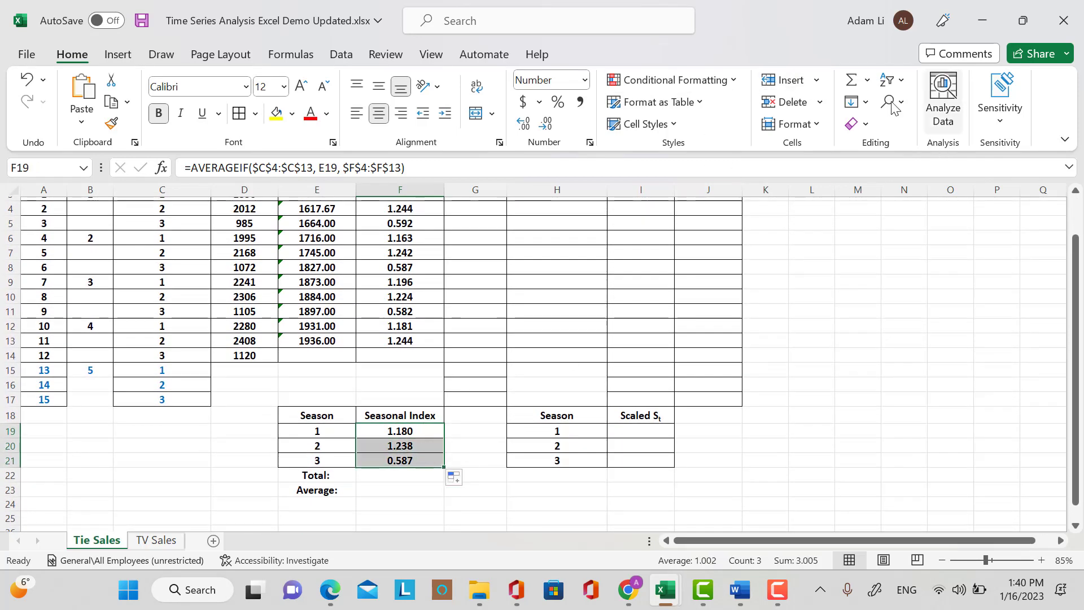
pyautogui.click(850, 79)
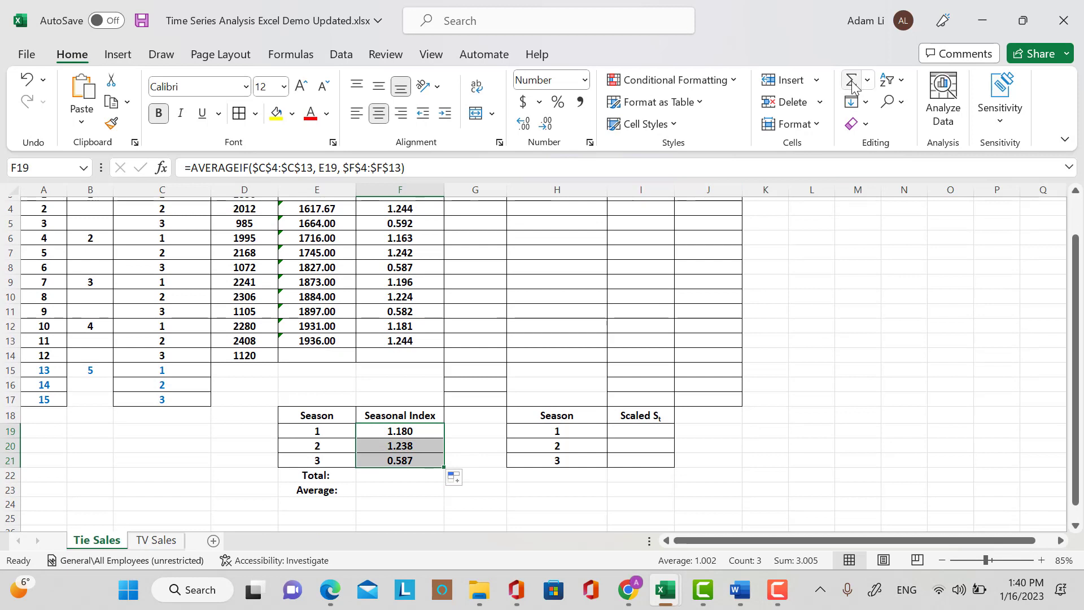
# Calculate the average seasonal index in F23 with =F22/3.
pyautogui.click(433, 489)
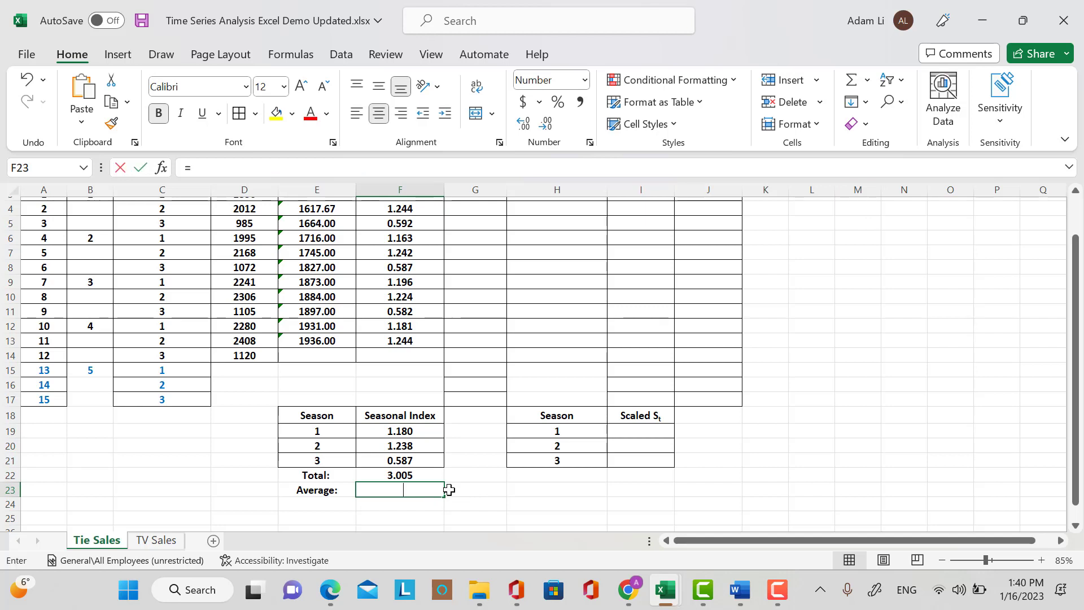
pyautogui.write('=')
pyautogui.click(415, 476)
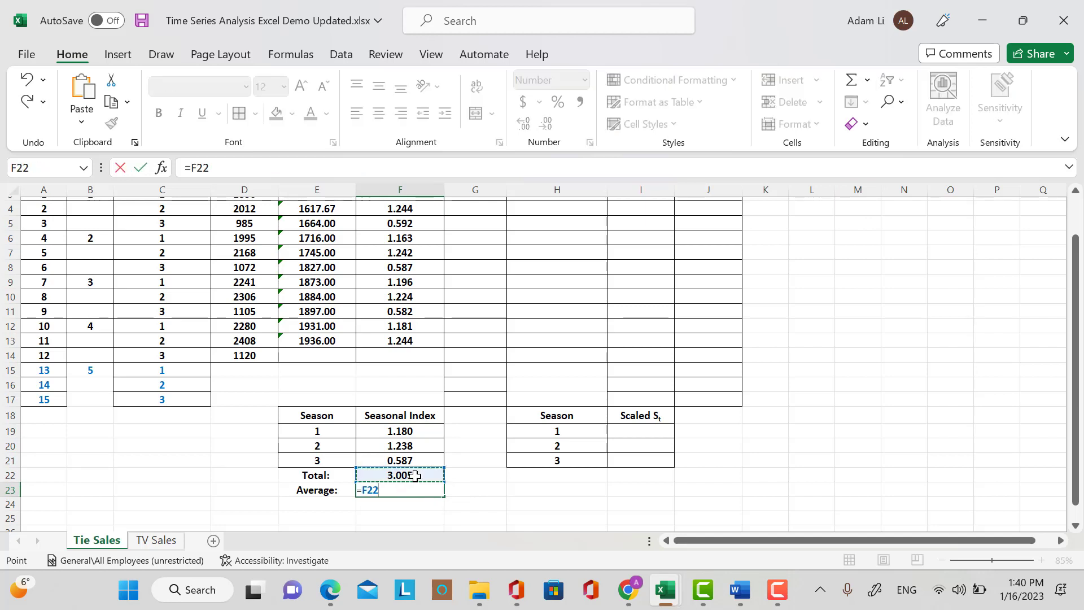
pyautogui.write('/3')
pyautogui.press('Return')
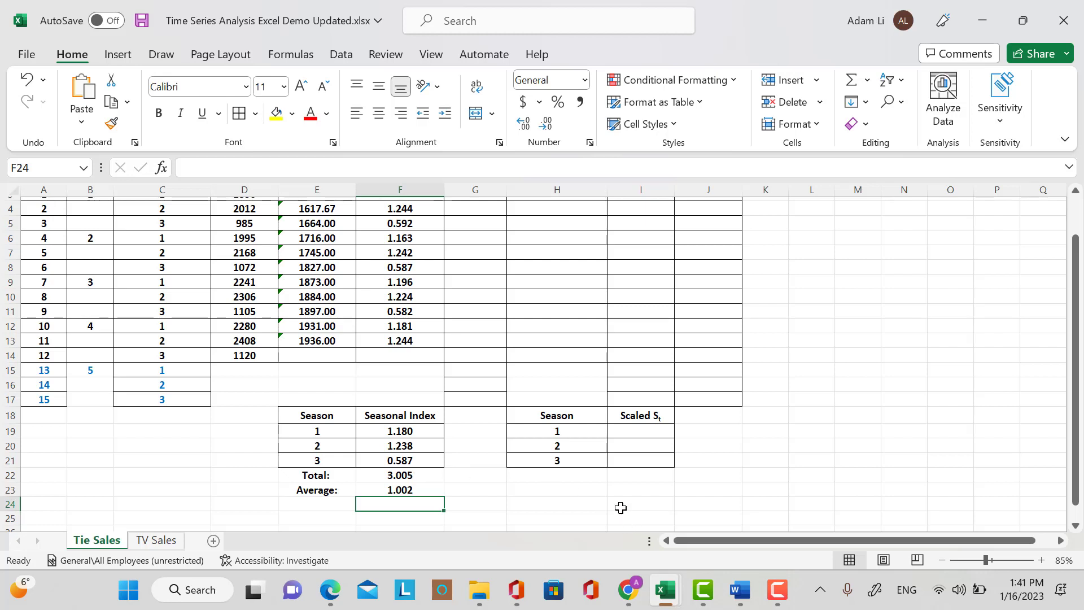
# Calculate the scaled seasonal index in I19 with =F19/$F$23 and fill the formula down through I21.
pyautogui.click(639, 430)
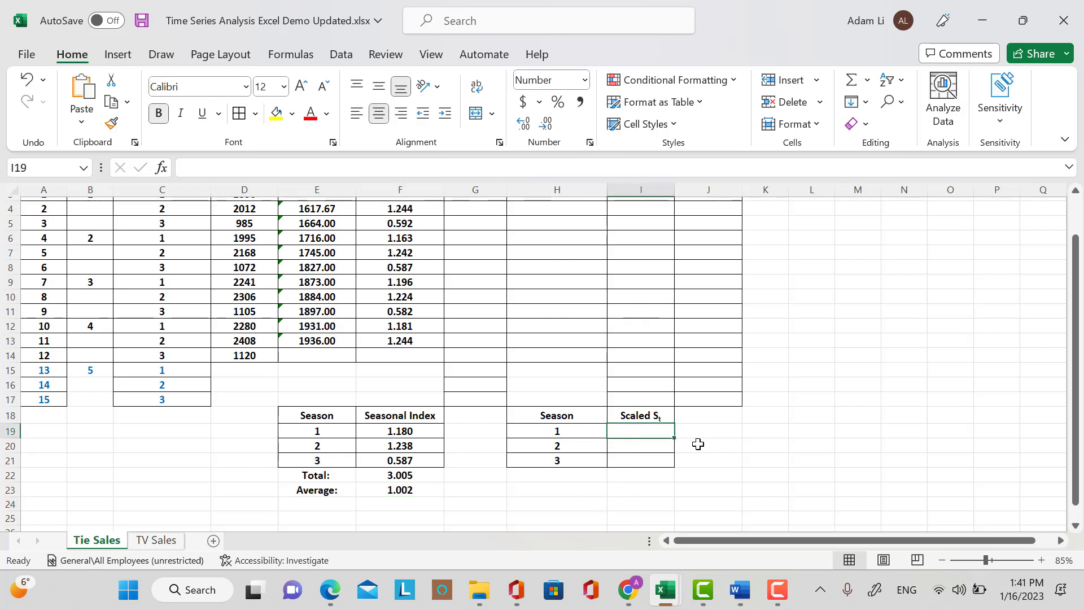
pyautogui.write('=')
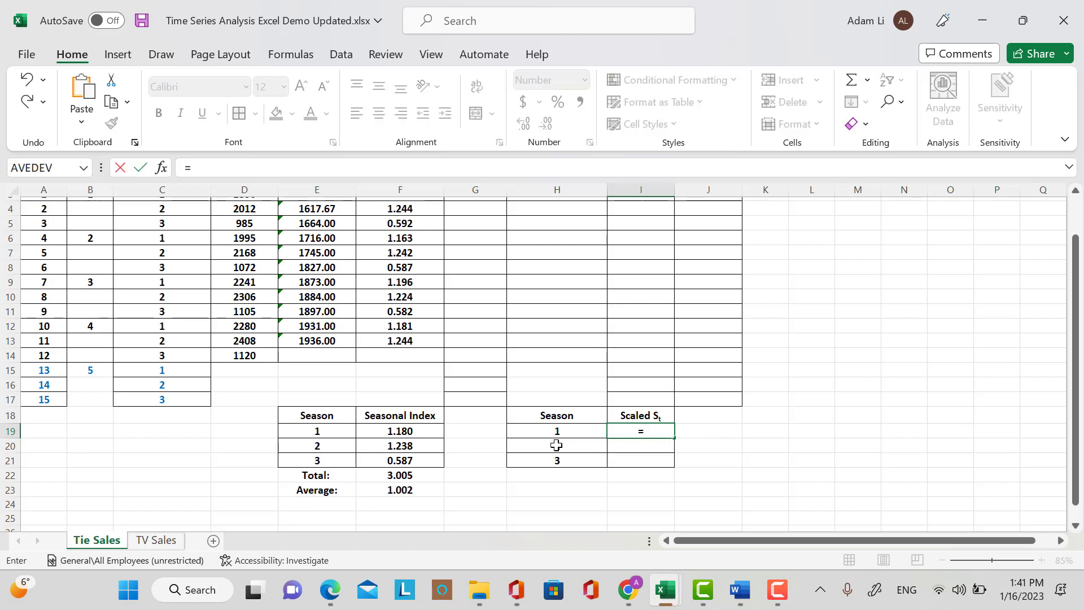
pyautogui.click(424, 432)
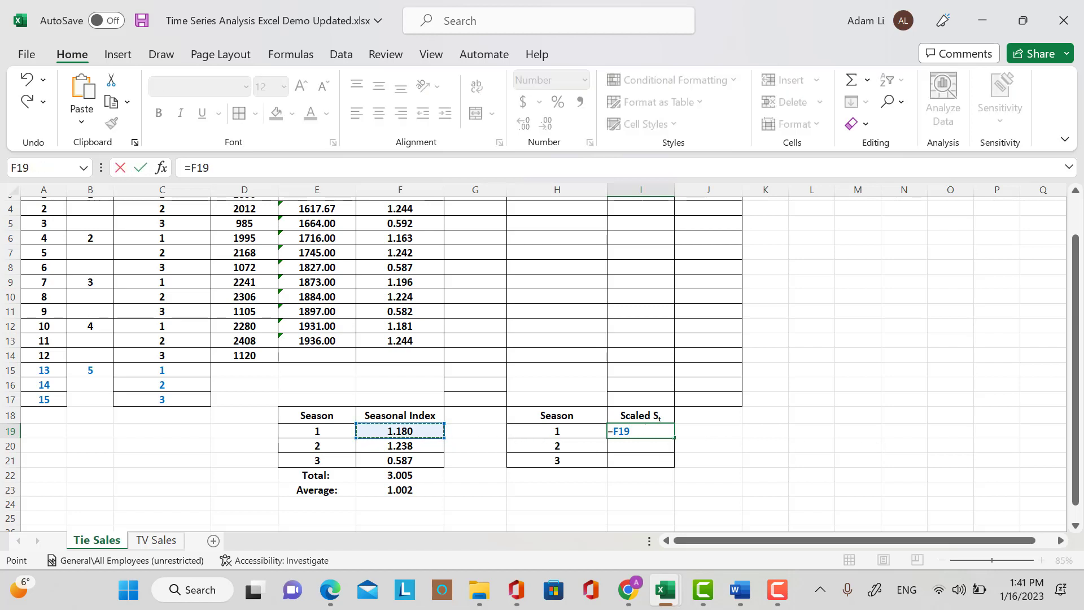
pyautogui.write('/')
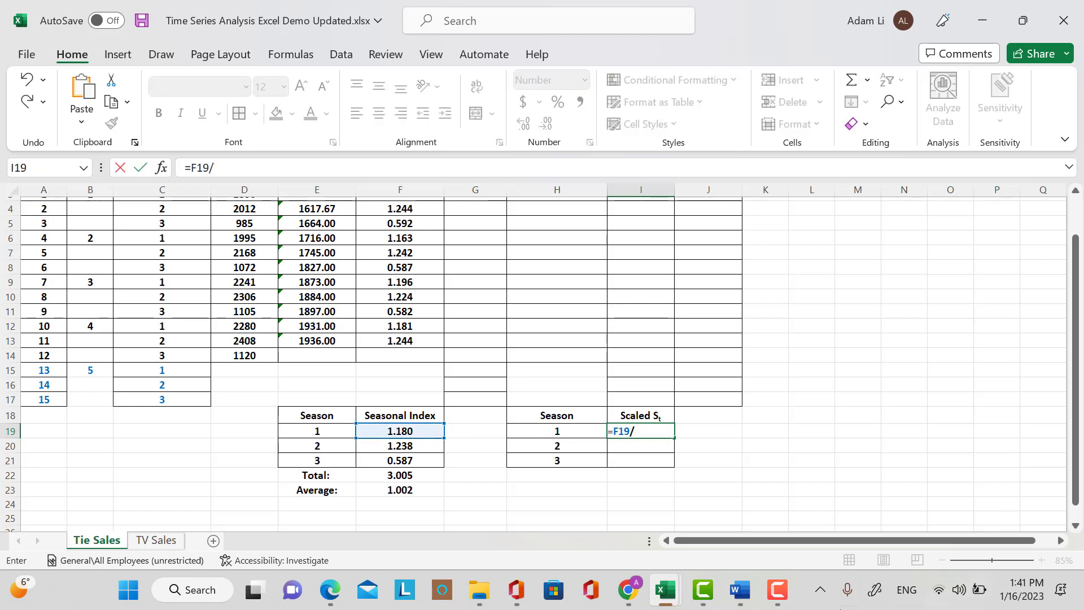
pyautogui.click(399, 491)
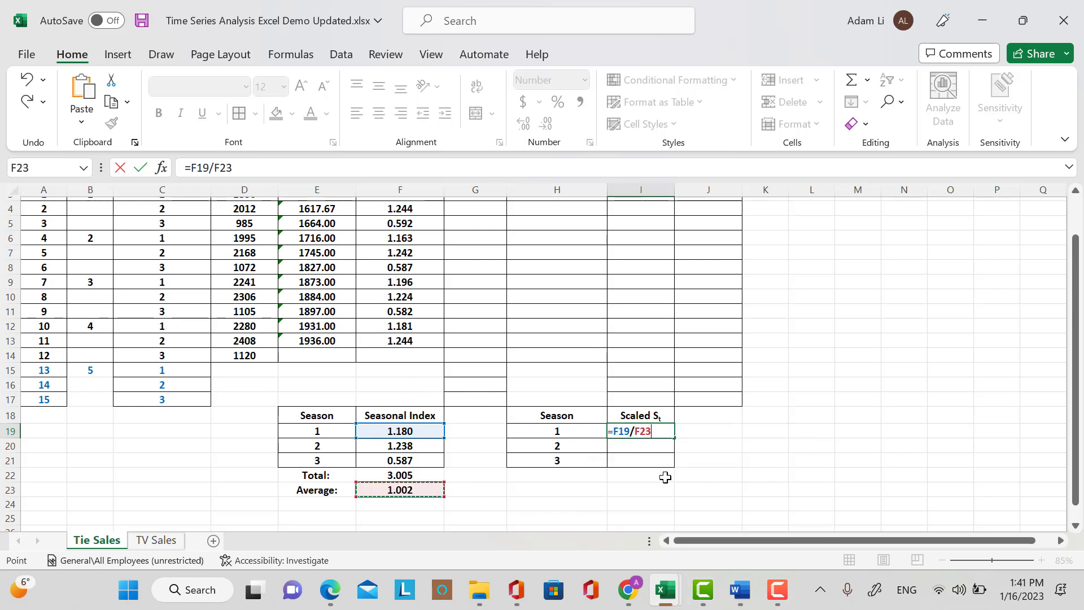
pyautogui.click(633, 432)
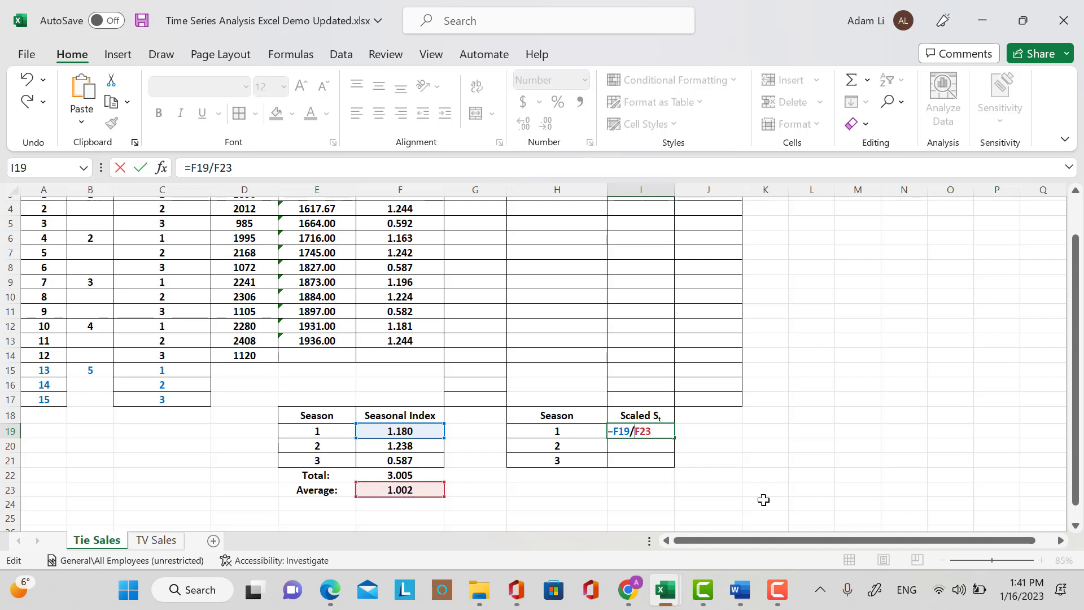
pyautogui.write('$F$')
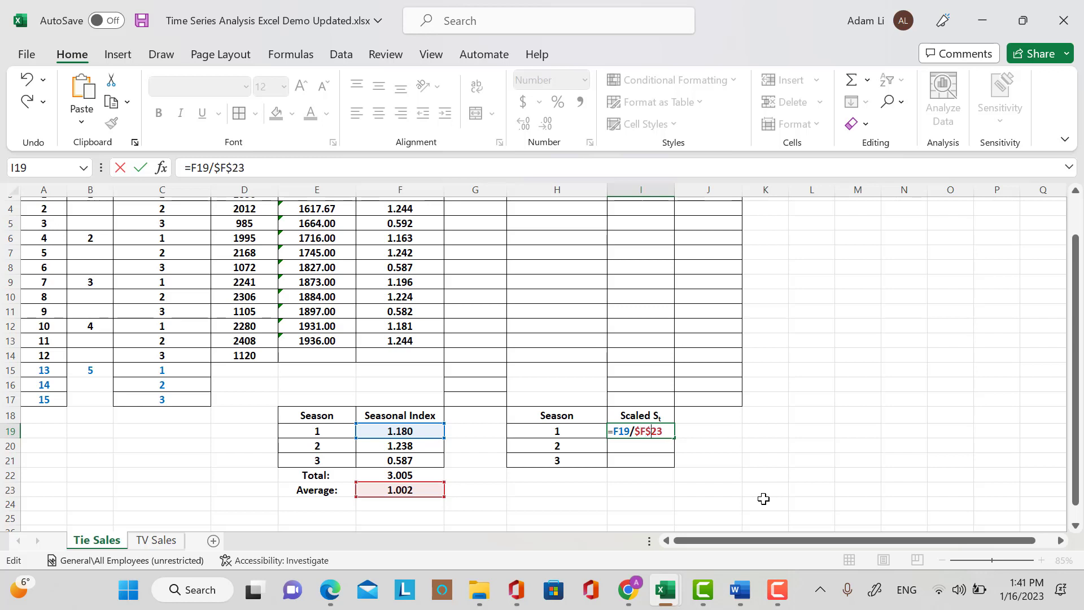
pyautogui.press('Return')
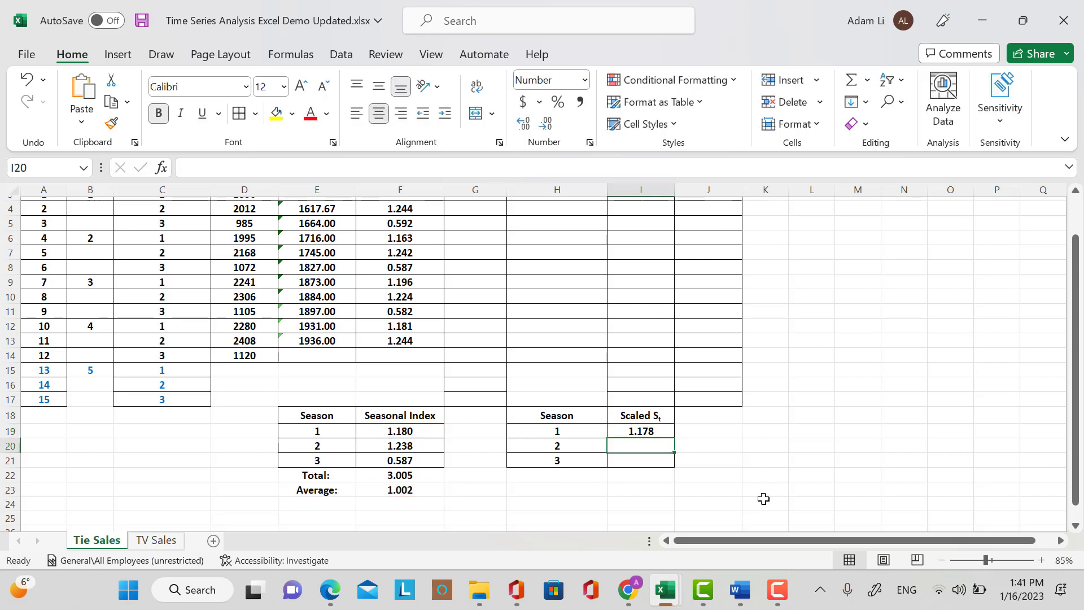
pyautogui.click(650, 430)
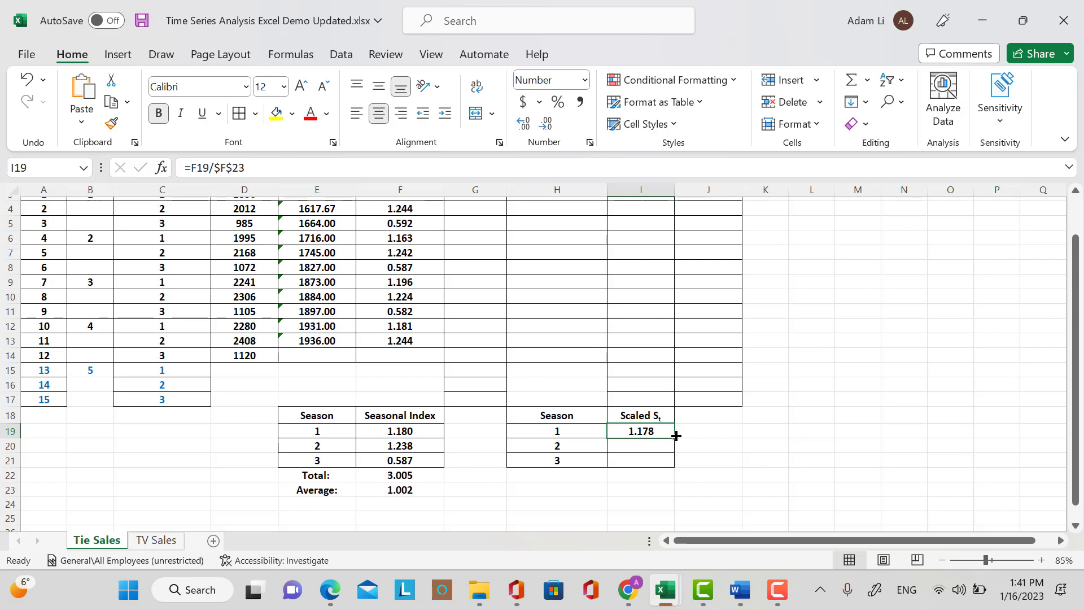
pyautogui.moveTo(676, 438); pyautogui.dragTo(678, 464)
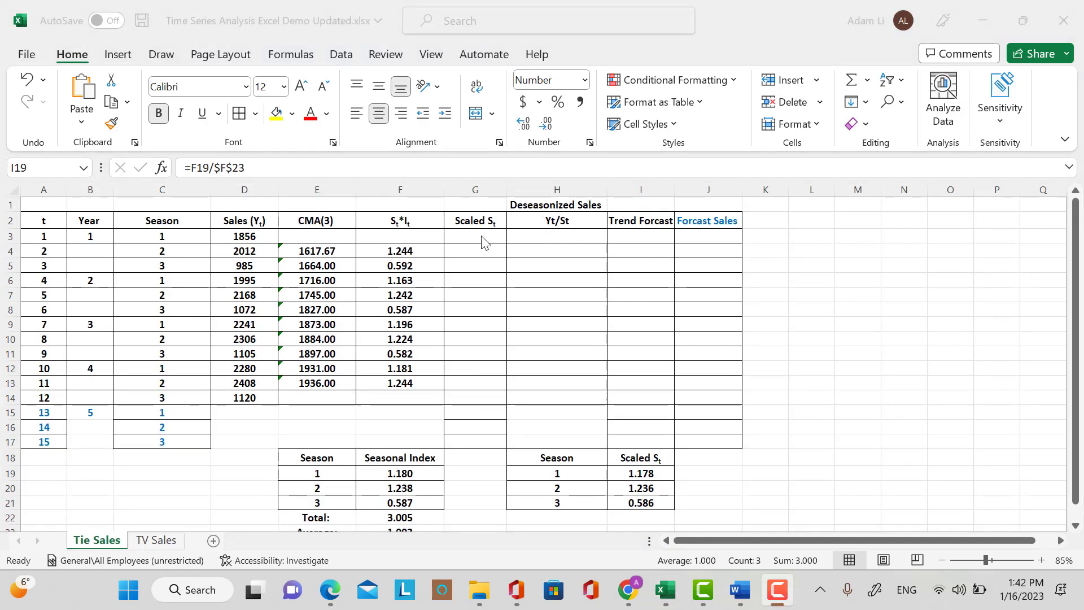
# Start a VLOOKUP formula in G3 with lookup value C3 and the scaled index table H19:I21.
pyautogui.click(460, 235)
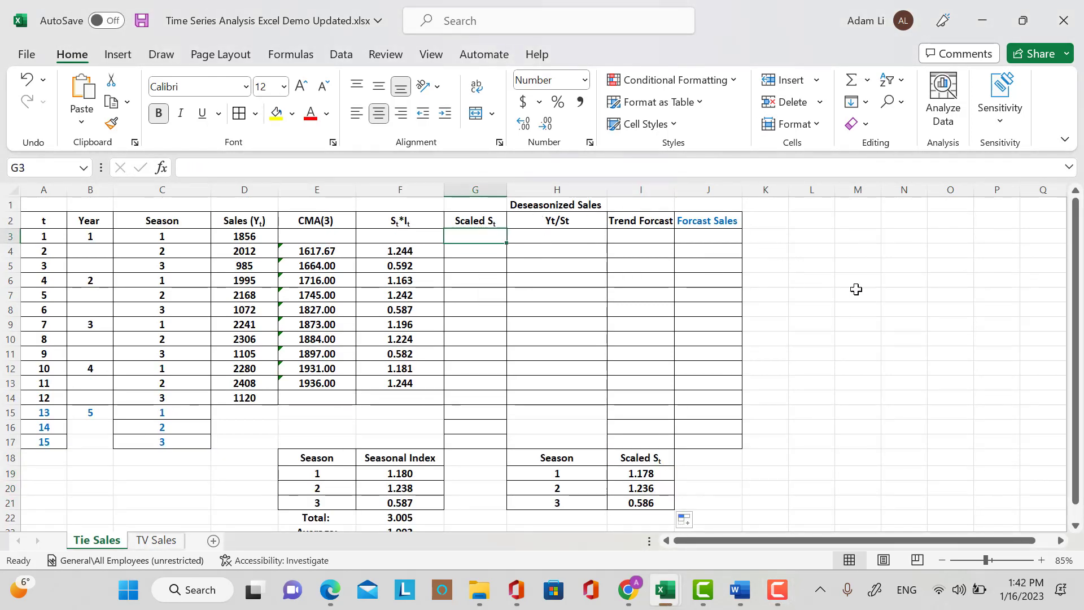
pyautogui.write('=')
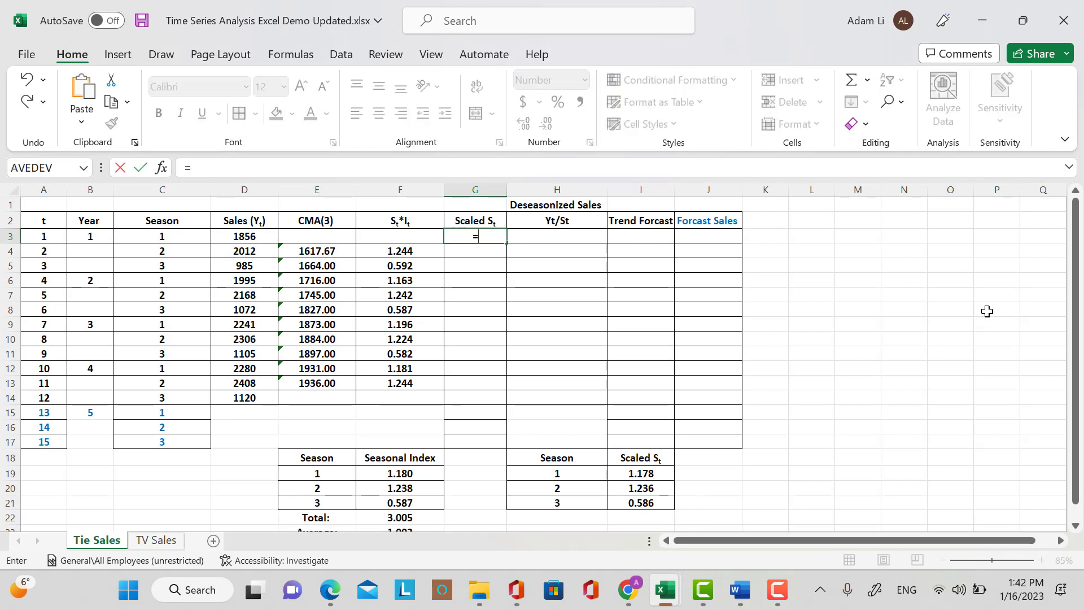
pyautogui.write('VLOOK')
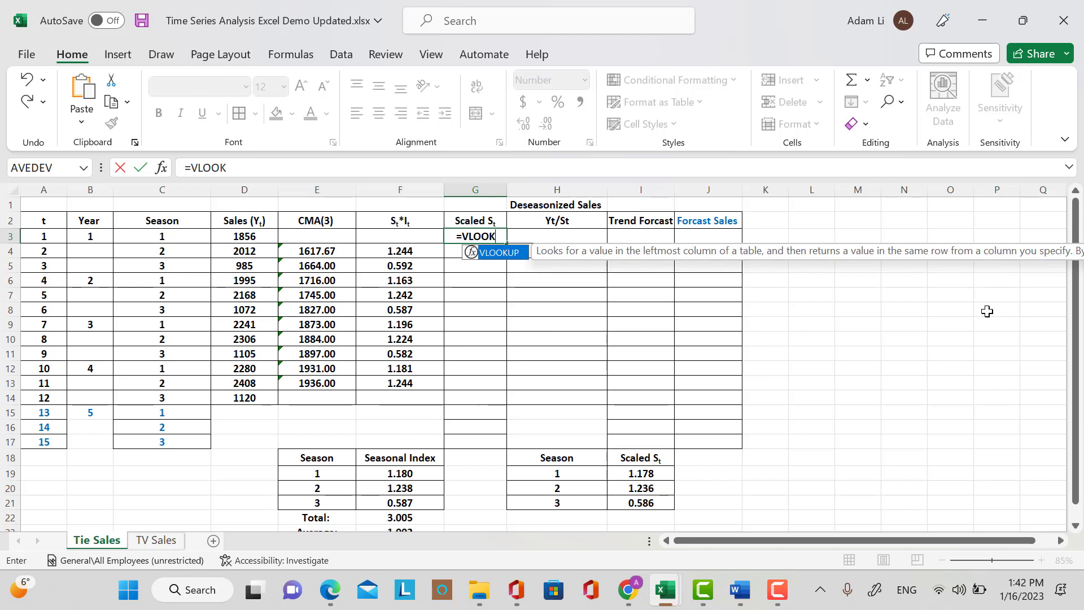
pyautogui.write('UP(')
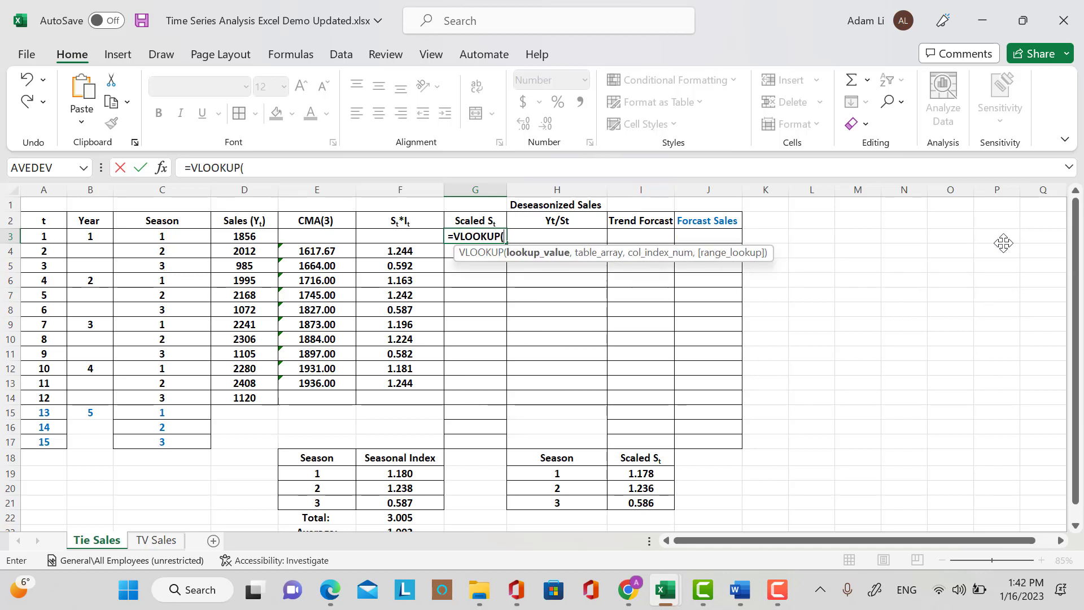
pyautogui.click(187, 235)
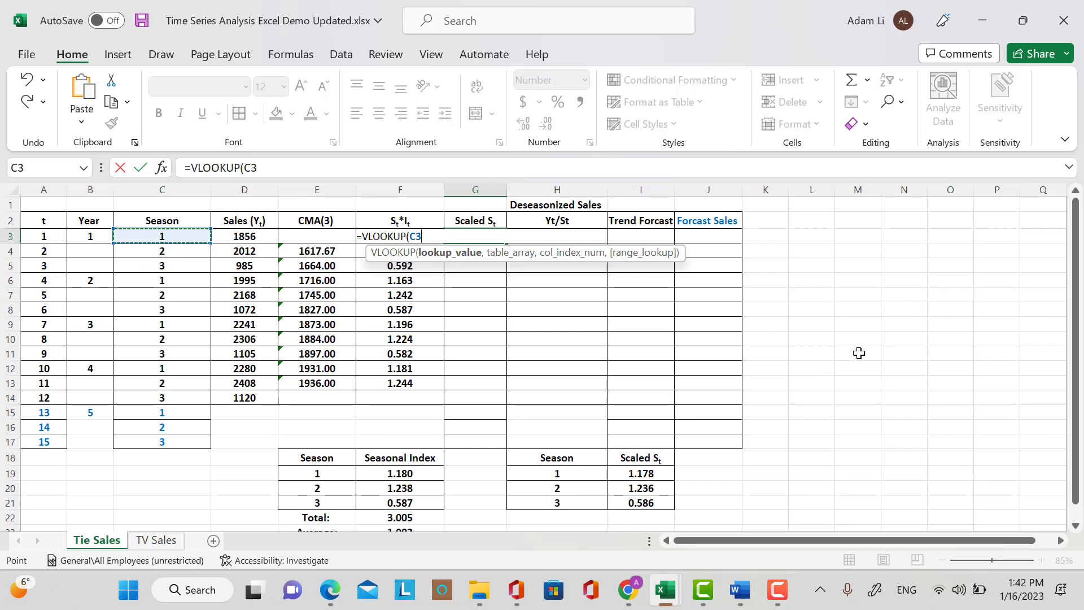
pyautogui.write(',')
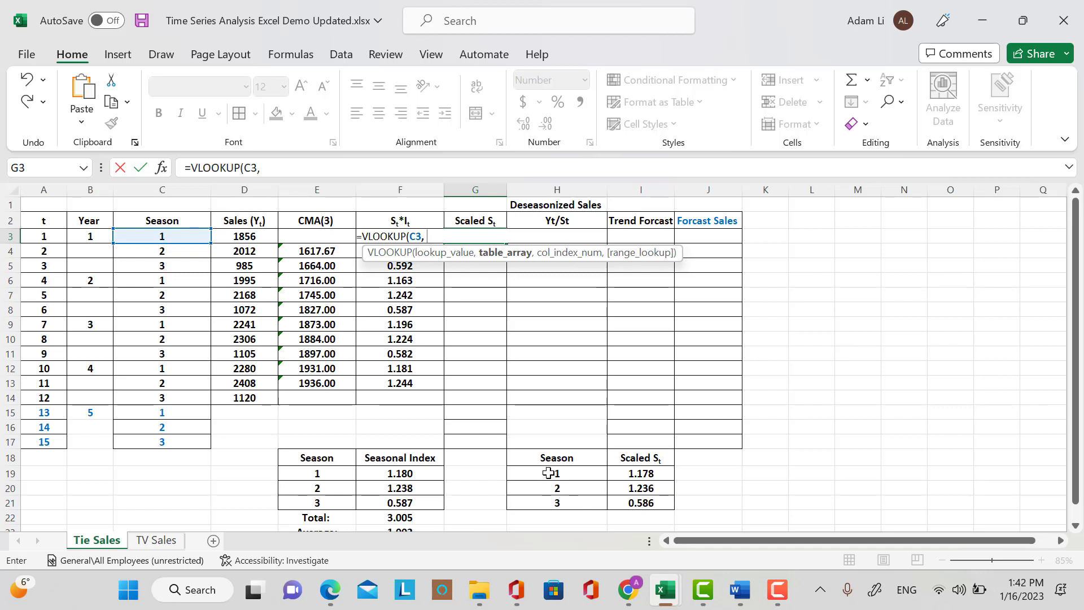
pyautogui.moveTo(548, 473); pyautogui.dragTo(625, 501)
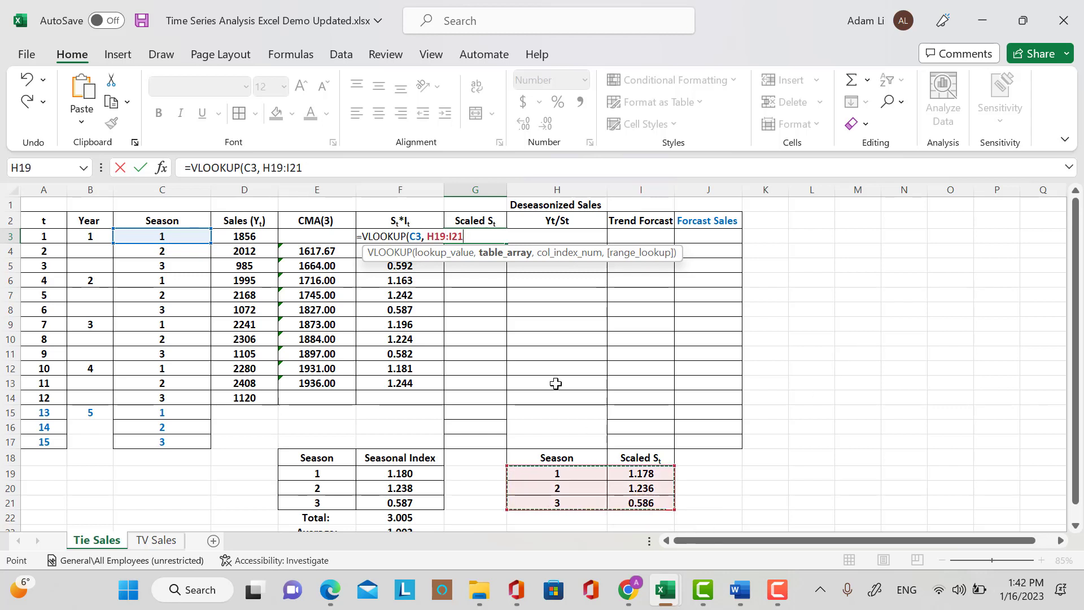
# Make the table range in the G3 VLOOKUP formula absolute as $H$19:$I$21.
pyautogui.click(429, 242)
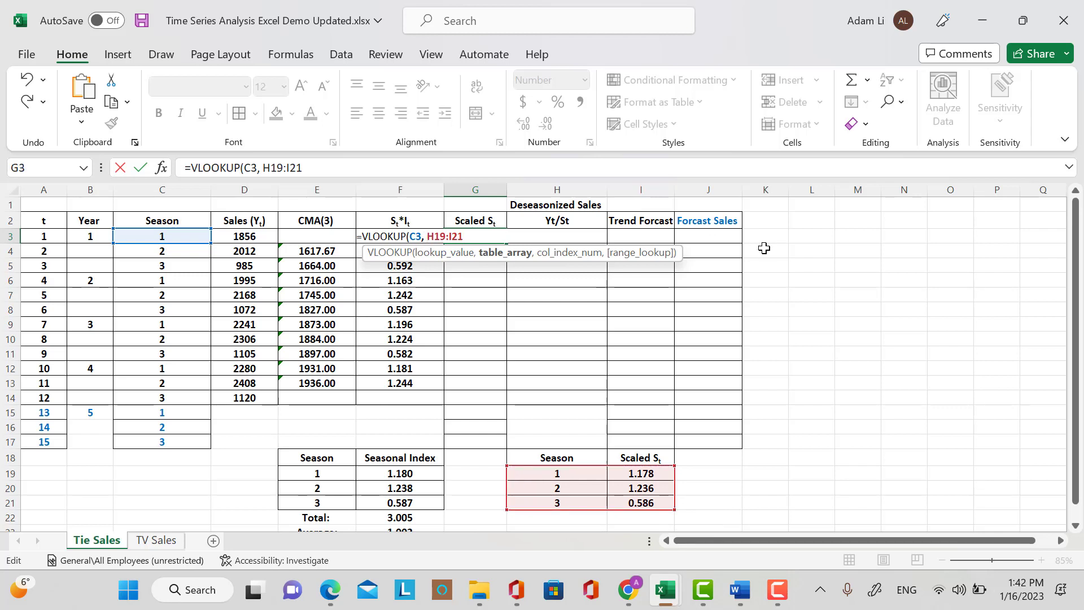
pyautogui.write('$')
pyautogui.press('Right')
pyautogui.write('$H')
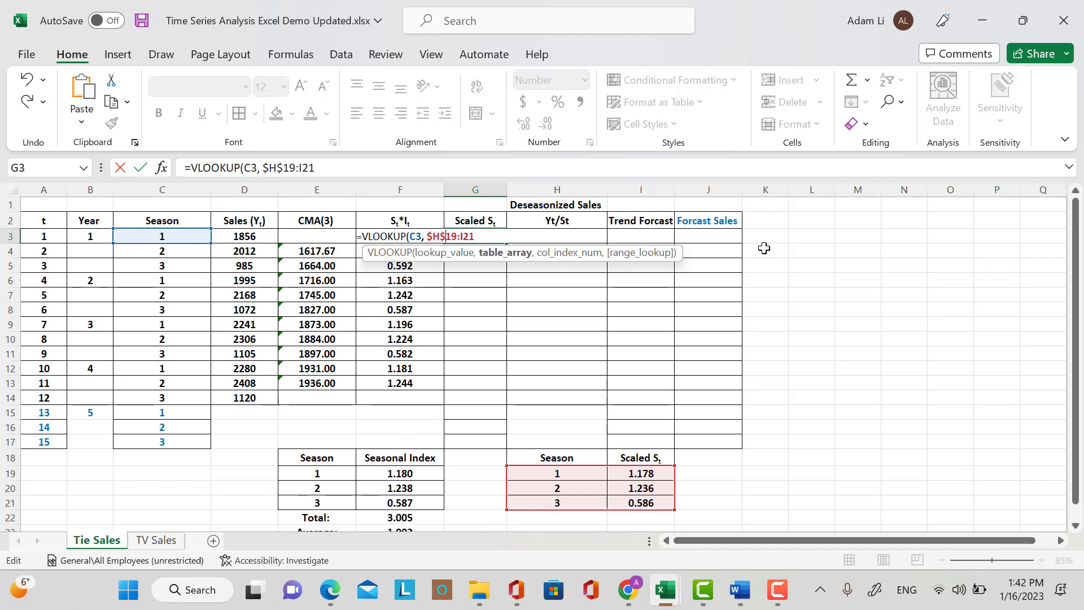
pyautogui.write('$')
pyautogui.press('Right')
pyautogui.write('$21,')
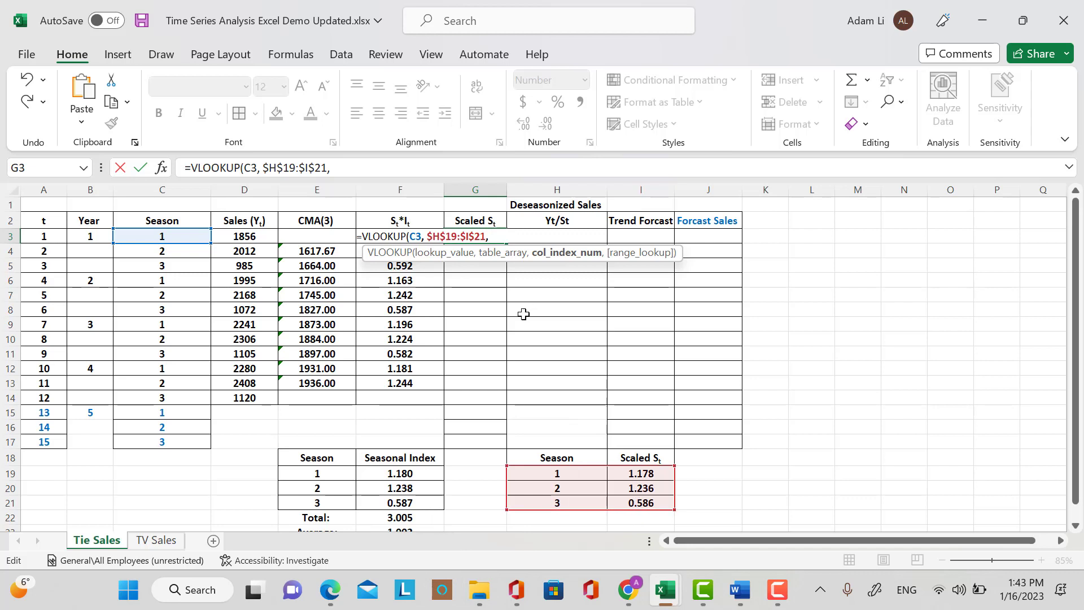
# Complete the G3 VLOOKUP formula with column index 2 and exact match FALSE, and fill it down through G17.
pyautogui.write(',')
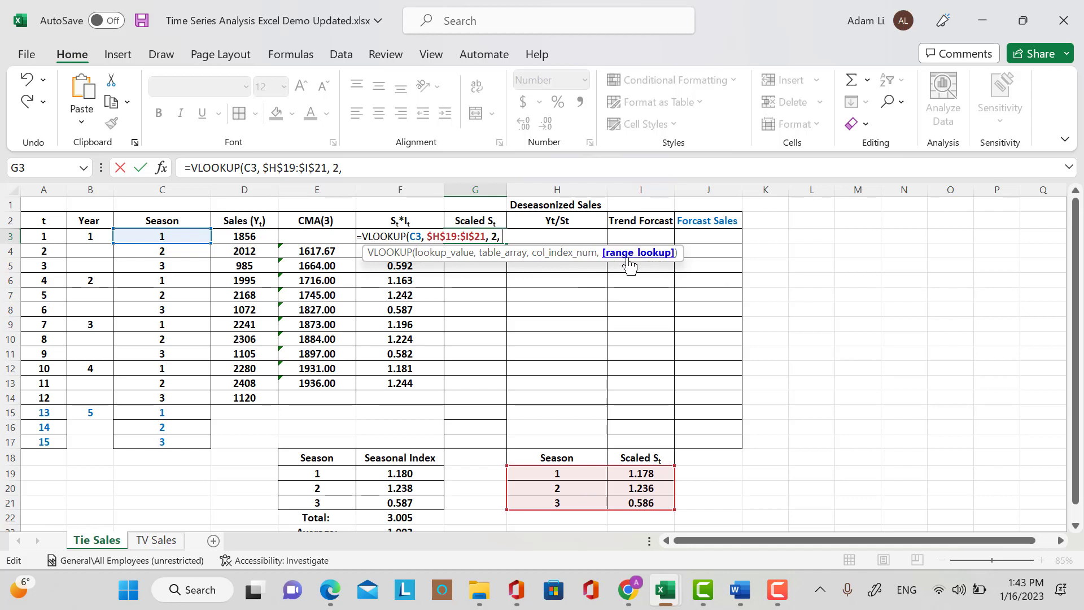
pyautogui.write('FALSE')
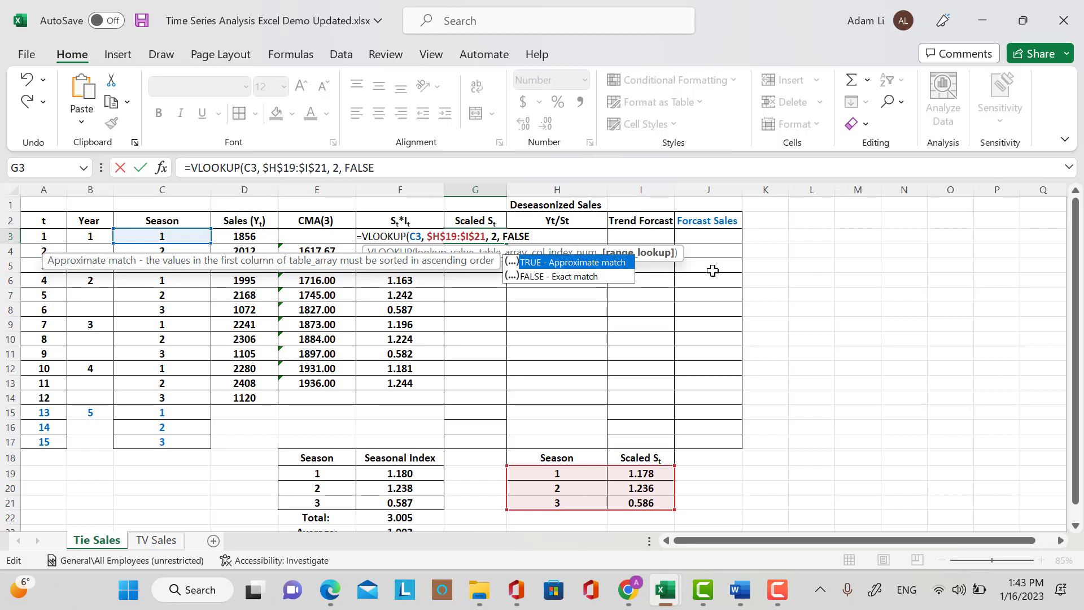
pyautogui.write(')')
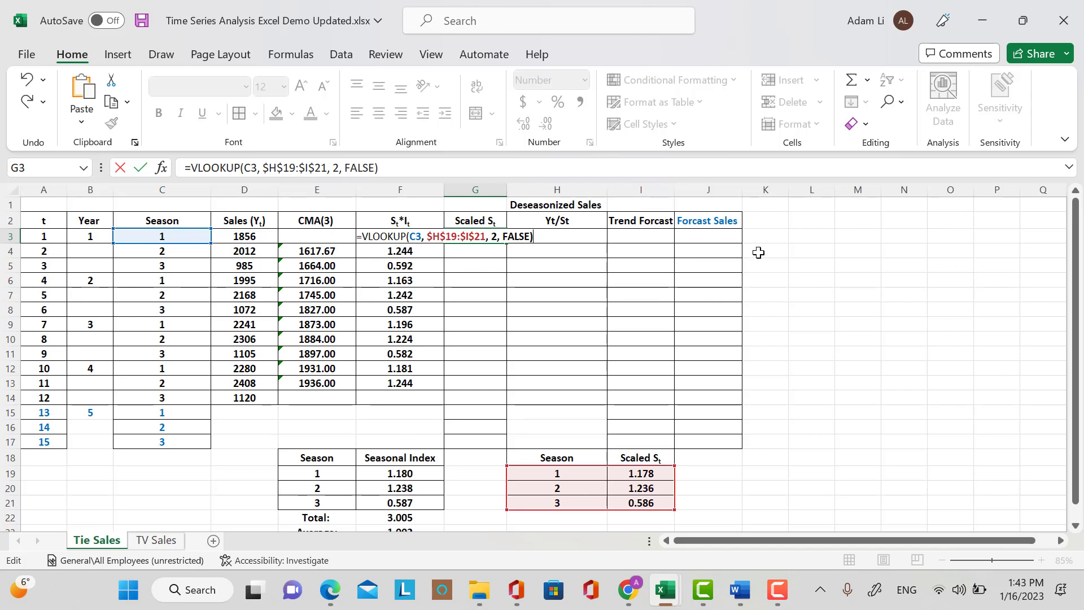
pyautogui.press('Return')
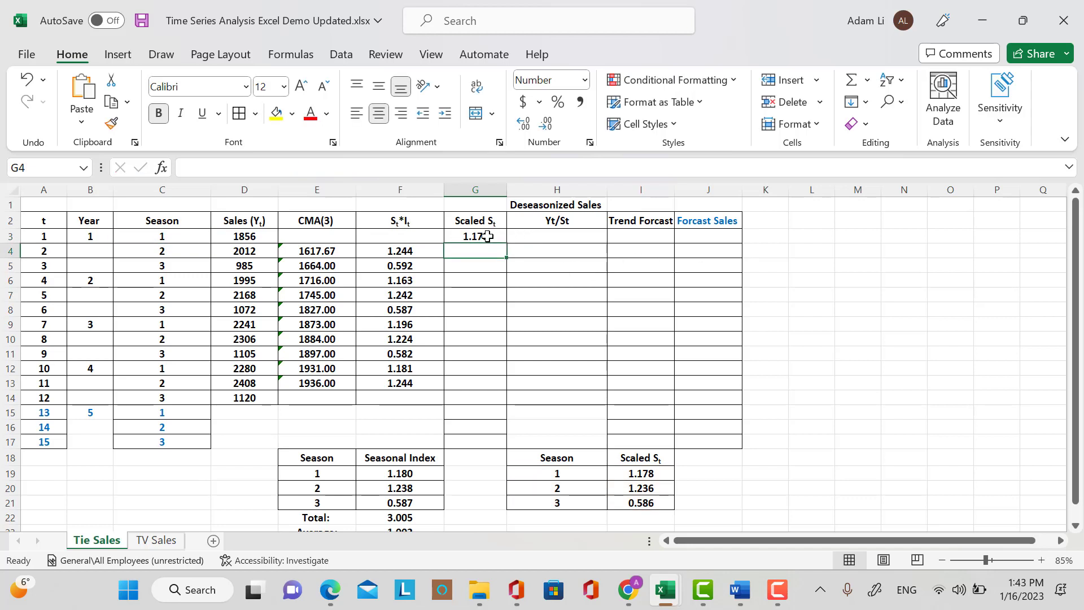
pyautogui.press('Up')
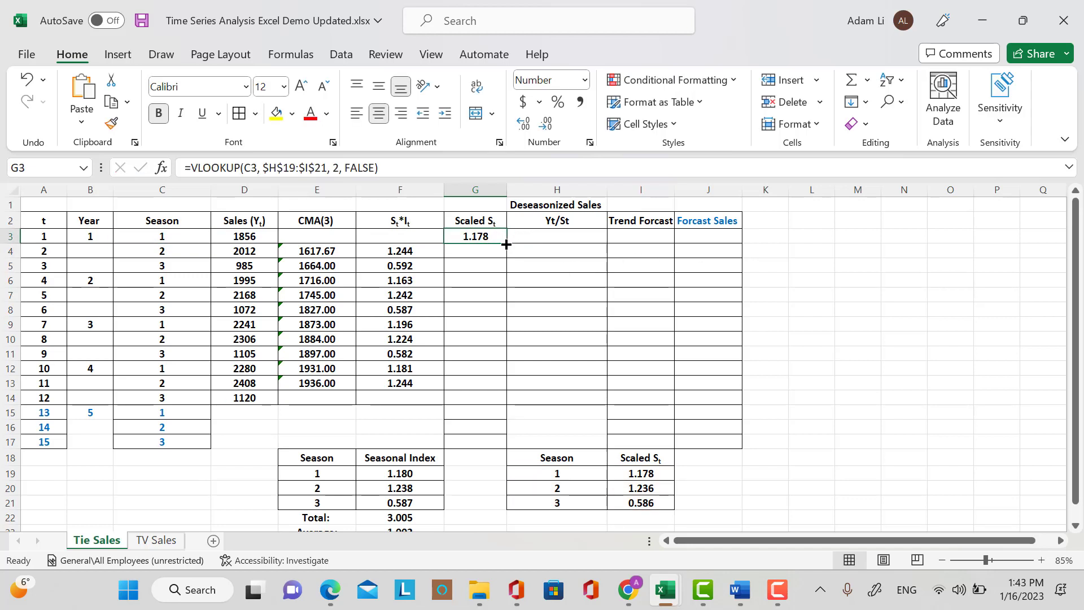
pyautogui.moveTo(505, 244); pyautogui.dragTo(497, 449)
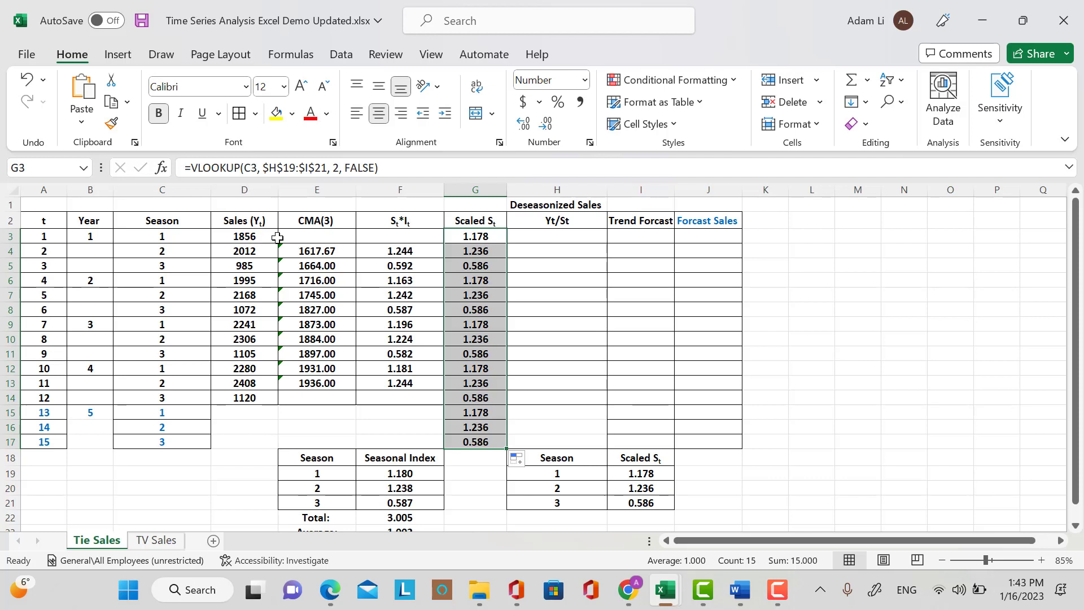
# Calculate the deseasonalized sales in H3 with =D3/G3 and fill the formula down through H14.
pyautogui.click(544, 234)
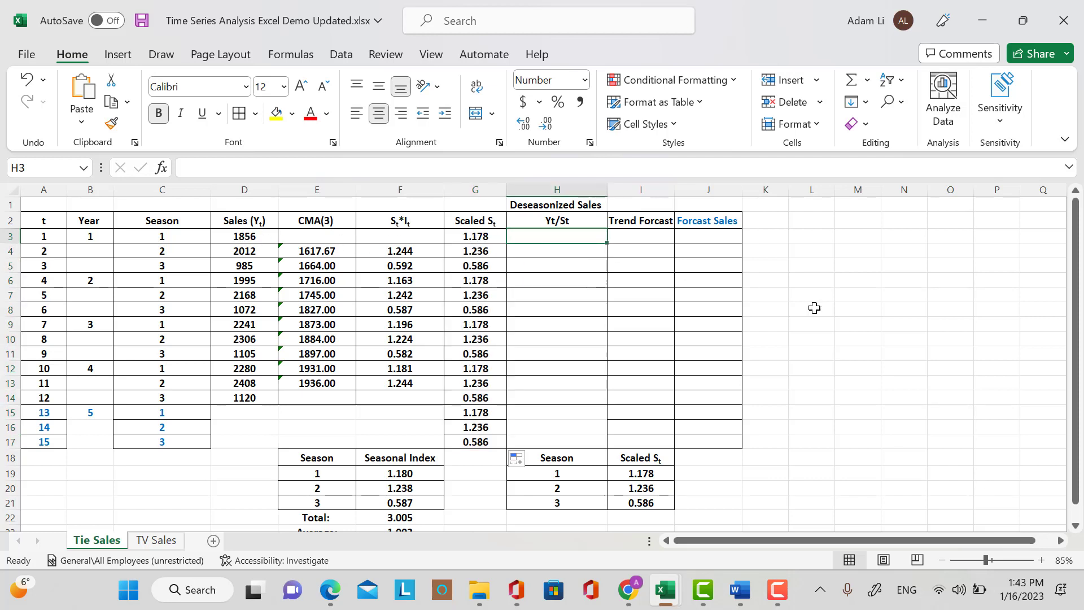
pyautogui.write('=')
pyautogui.click(252, 236)
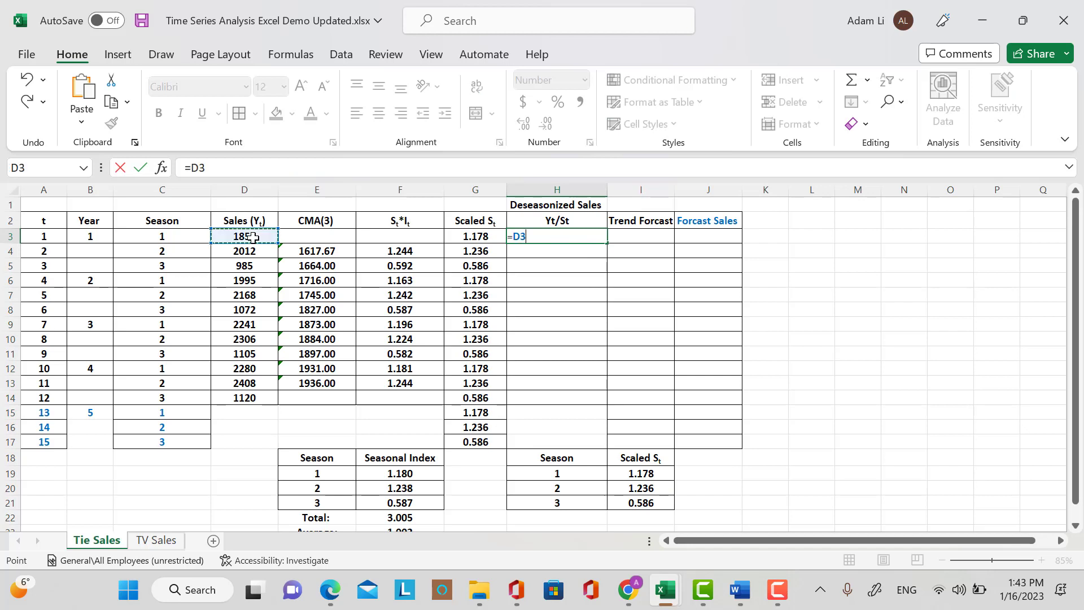
pyautogui.write('/')
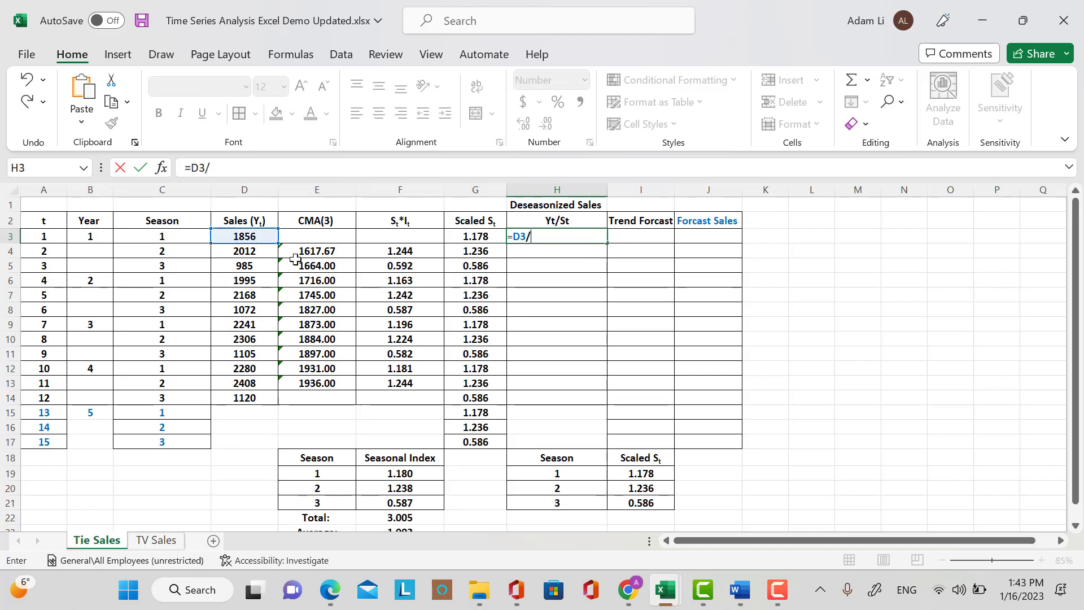
pyautogui.click(458, 237)
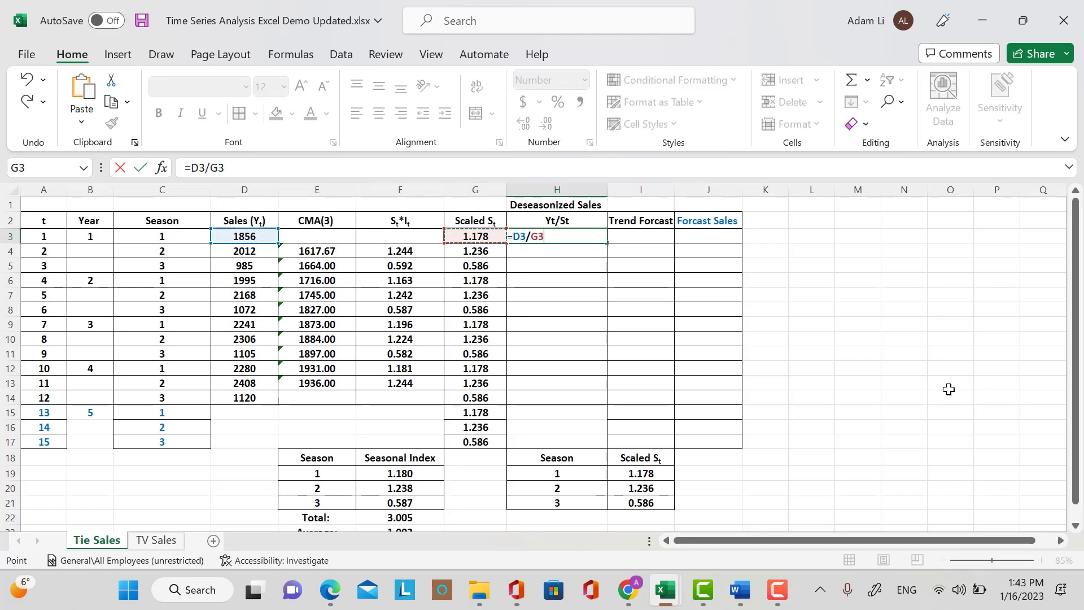
pyautogui.press('Return')
pyautogui.moveTo(618, 260); pyautogui.dragTo(591, 237)
pyautogui.click(577, 341)
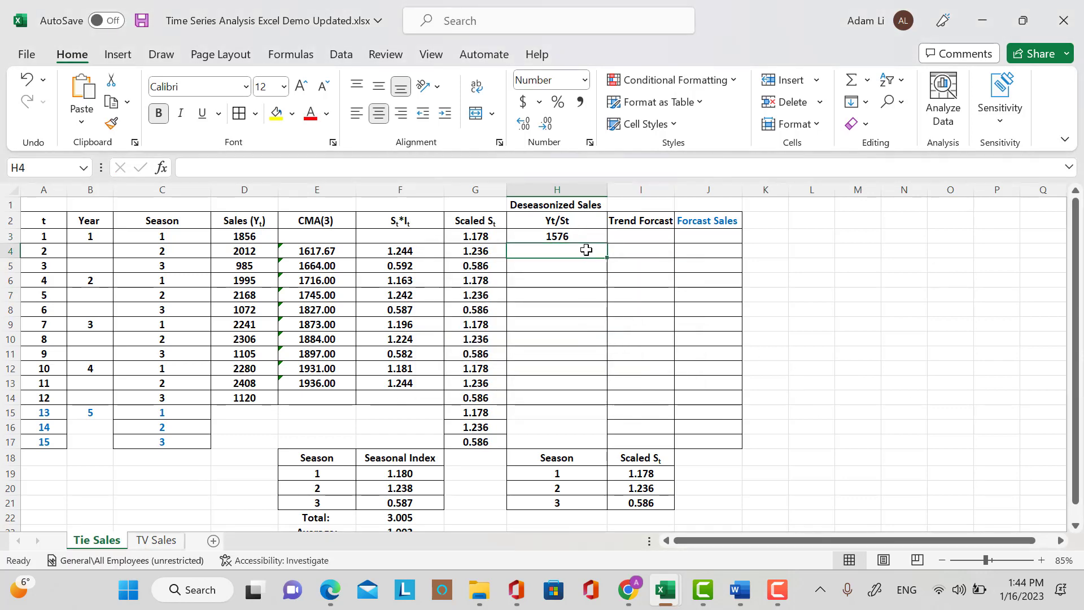
pyautogui.moveTo(605, 242)
pyautogui.mouseDown()
pyautogui.moveTo(589, 451)
pyautogui.moveTo(591, 405)
pyautogui.mouseUp()
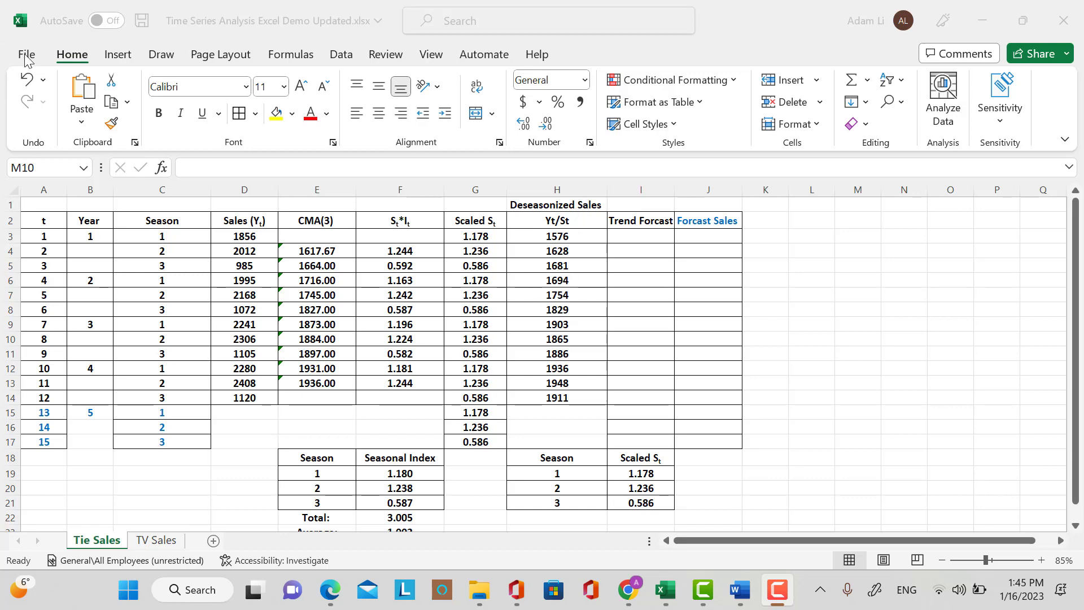
# Start a Regression data analysis and set its Y input range to $H$2:$H$14.
pyautogui.click(338, 54)
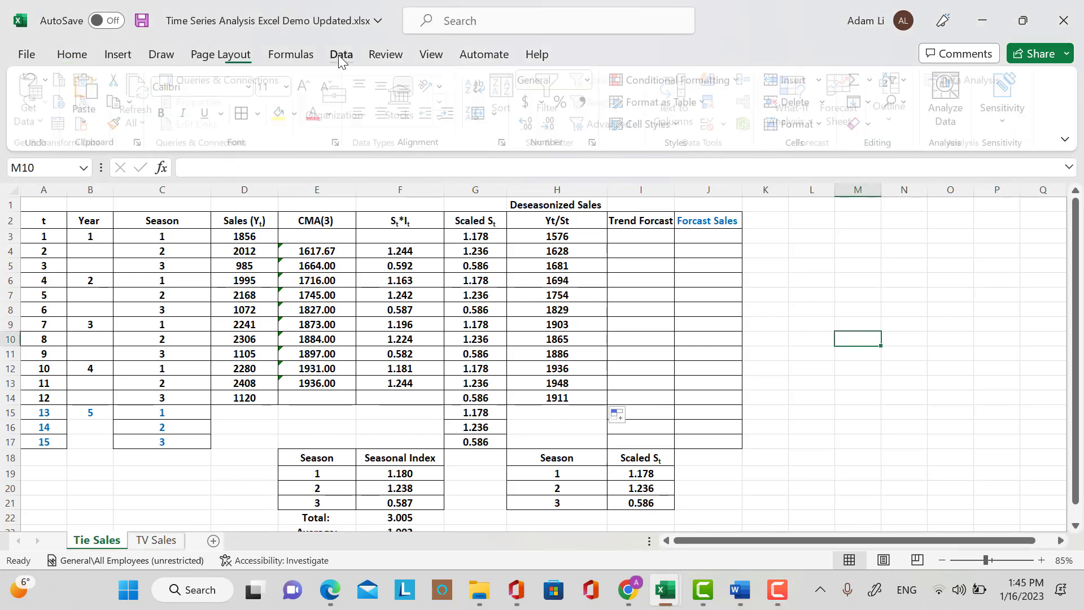
pyautogui.click(989, 85)
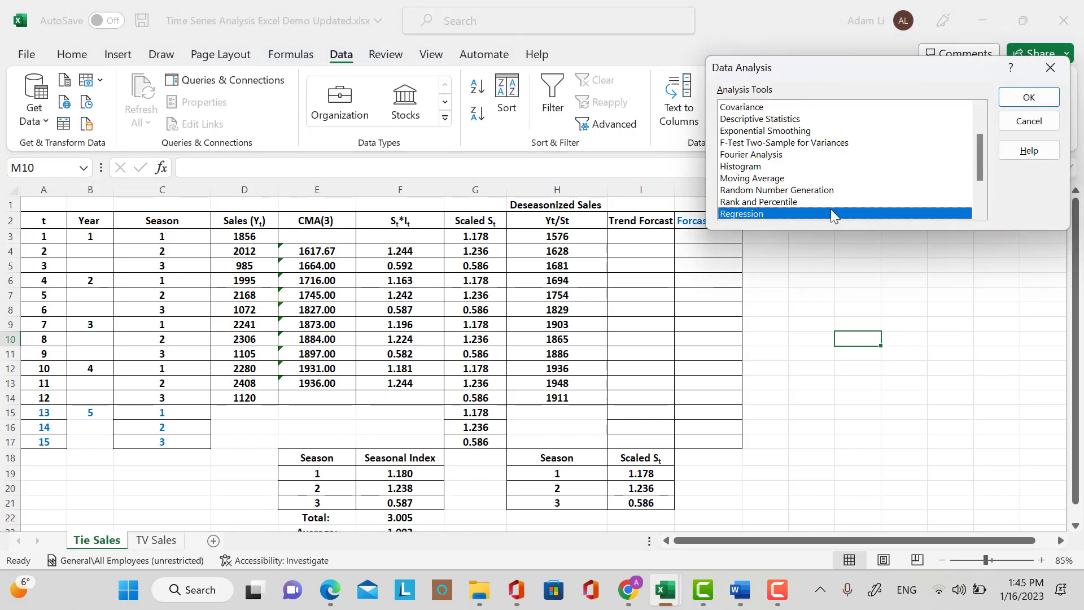
pyautogui.click(1029, 97)
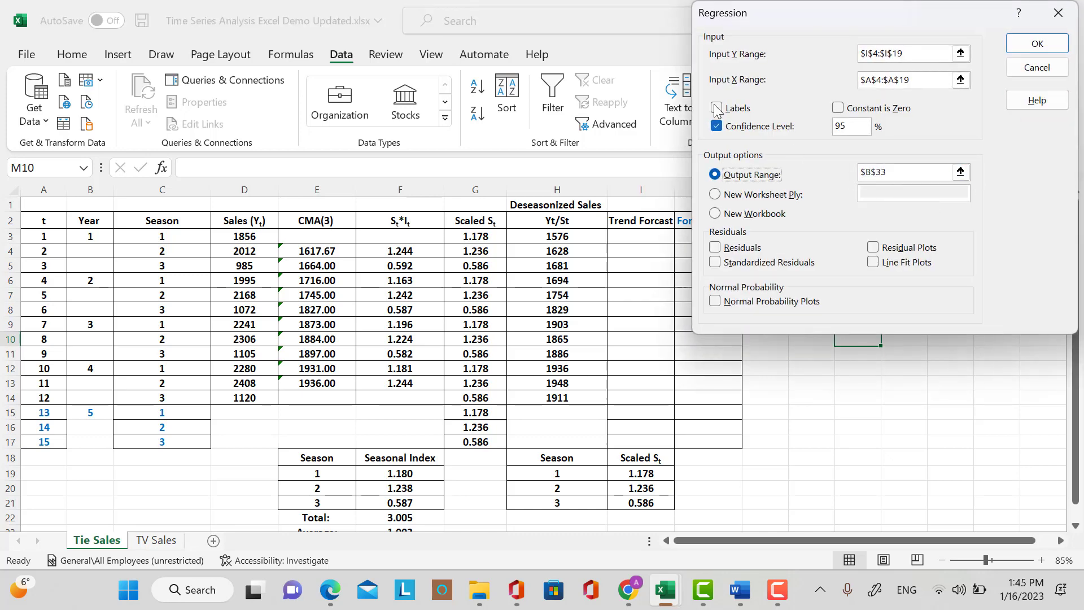
pyautogui.click(357, 3)
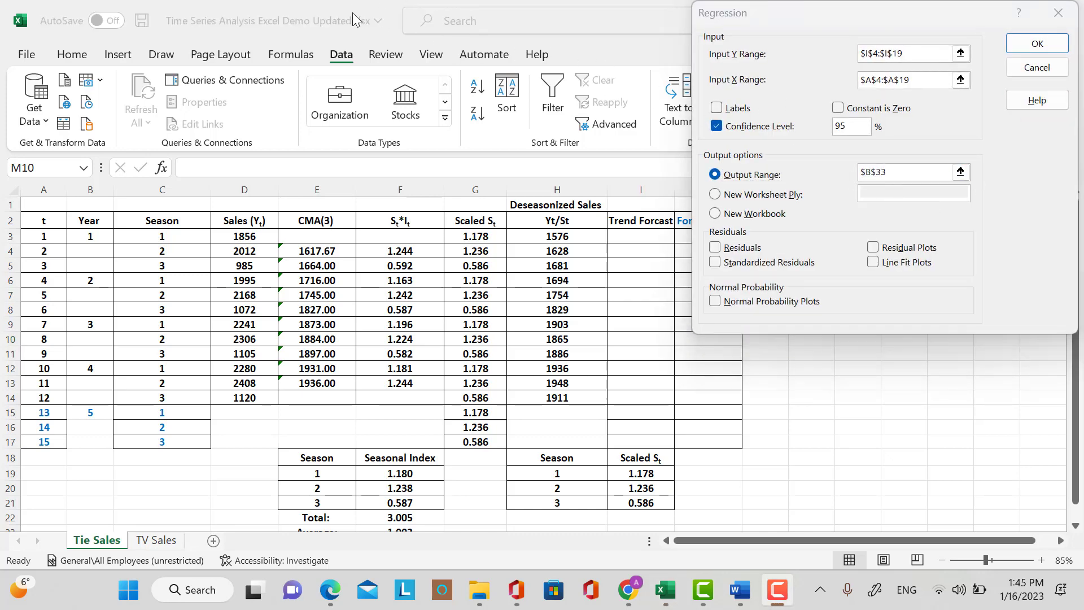
pyautogui.click(958, 53)
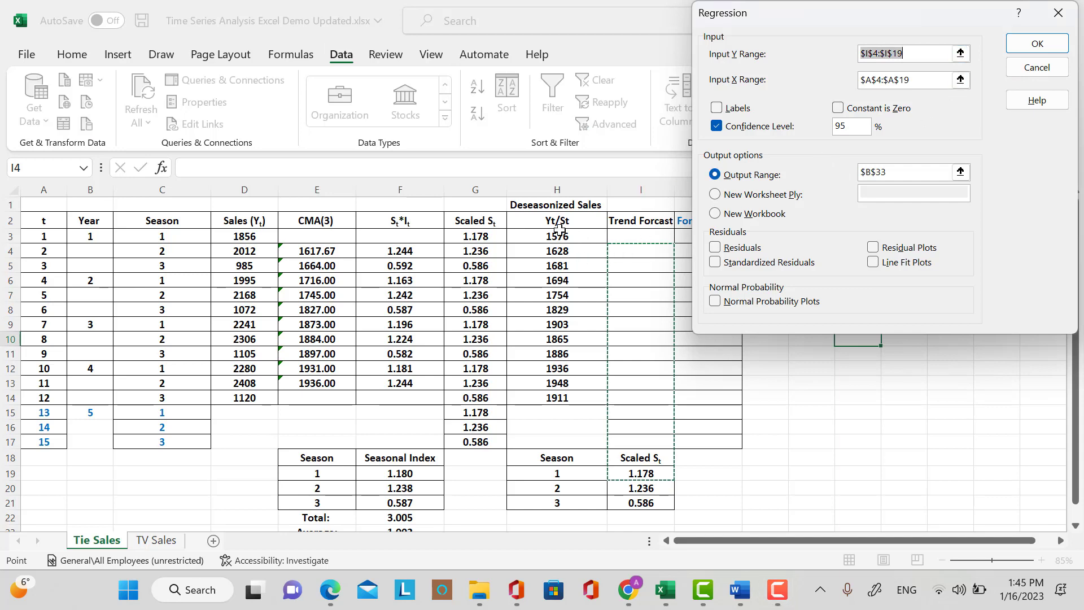
pyautogui.moveTo(558, 222); pyautogui.dragTo(566, 399)
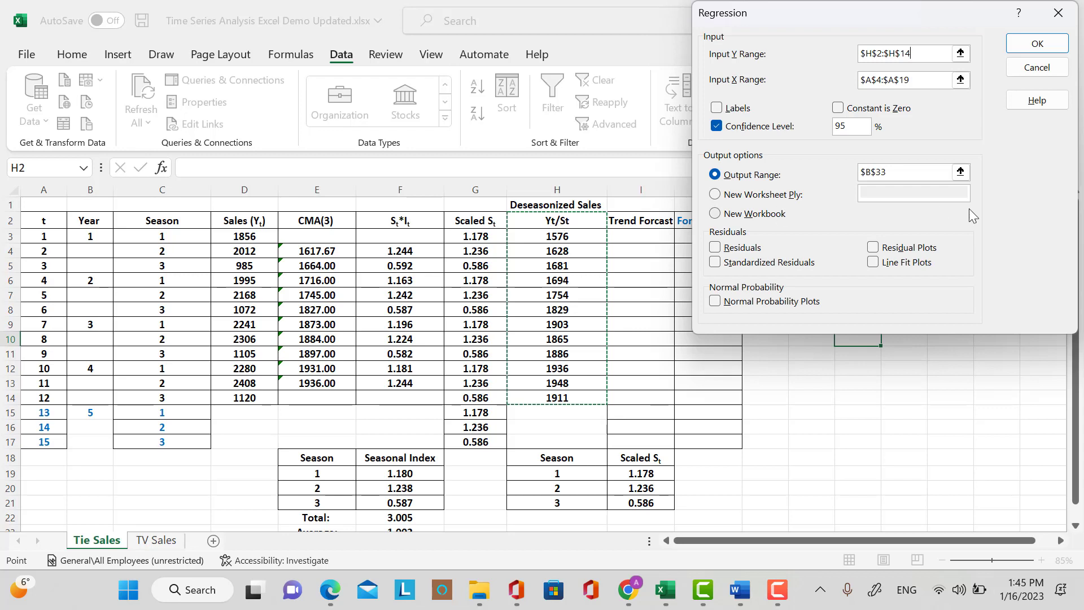
# Set the regression's X input range to $A$2:$A$14 and mark the ranges as including labels.
pyautogui.click(959, 80)
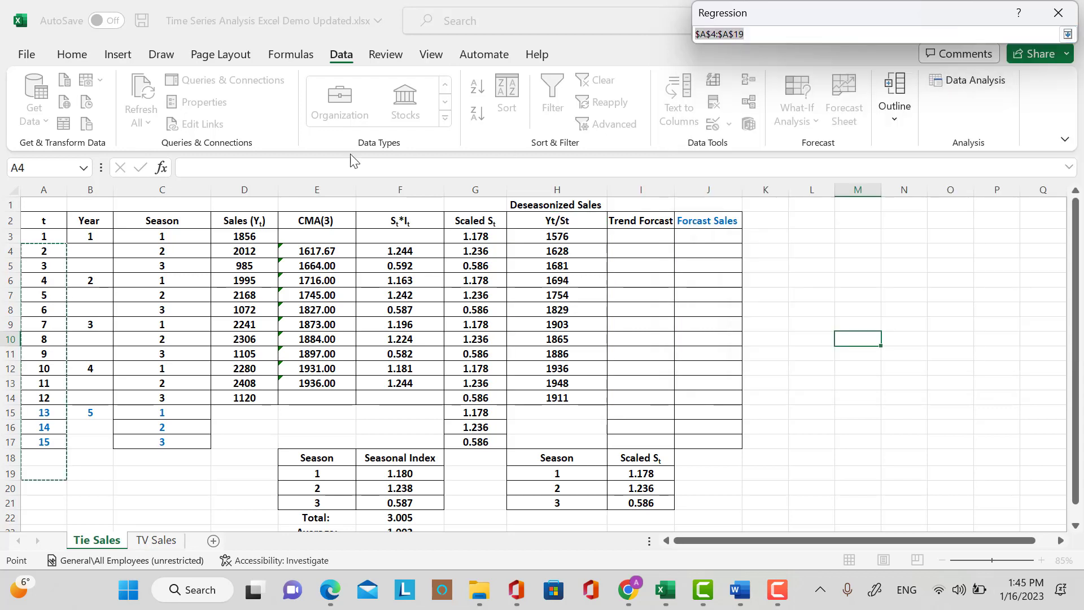
pyautogui.moveTo(49, 221); pyautogui.dragTo(41, 401)
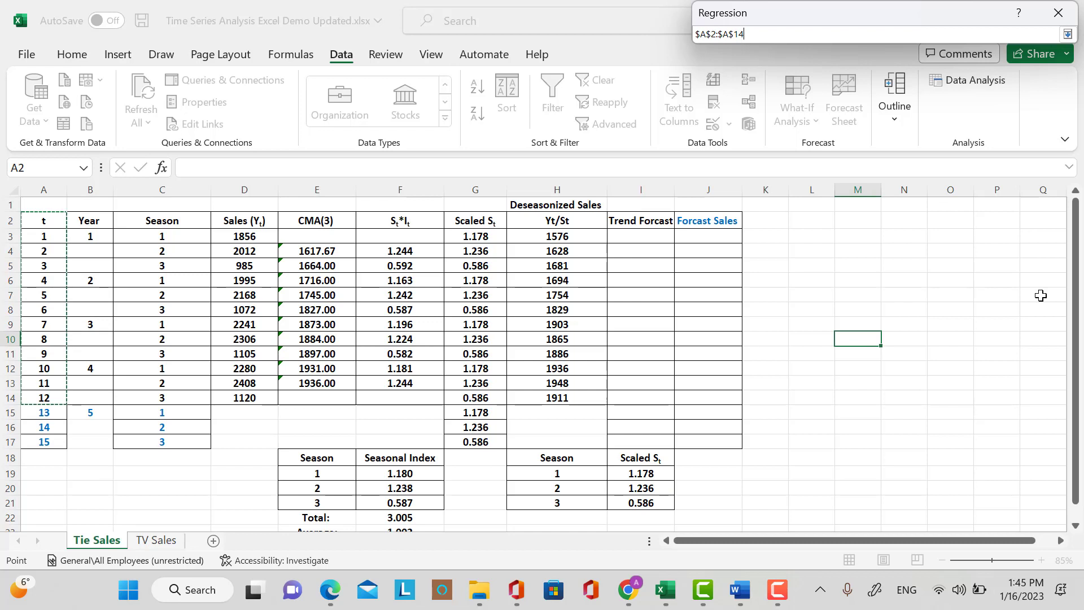
pyautogui.click(1067, 34)
pyautogui.click(716, 108)
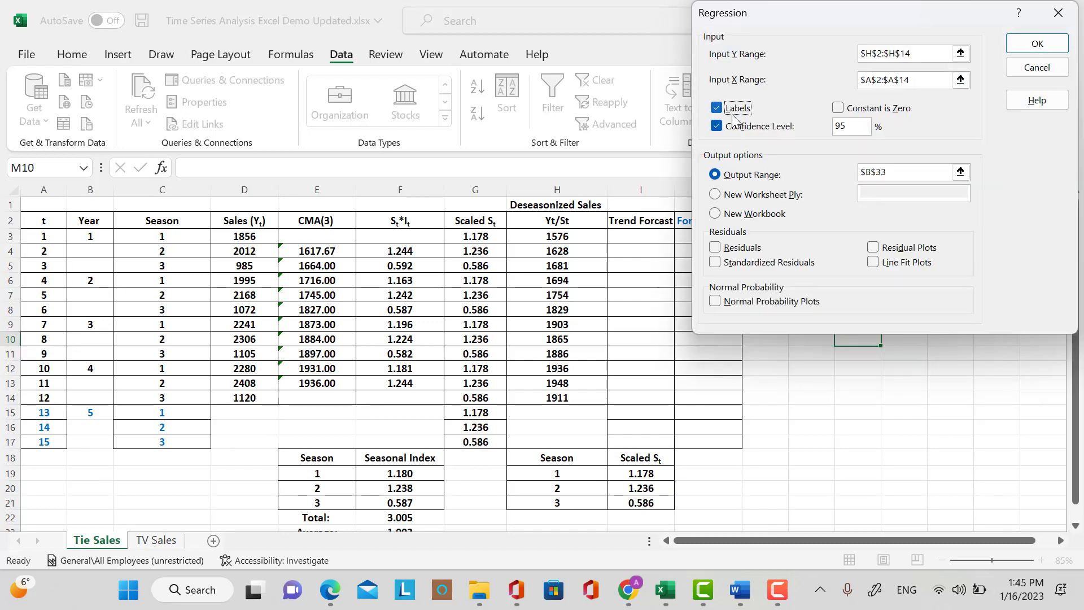
# Set the regression's output range to $C$25 and run the analysis.
pyautogui.click(961, 172)
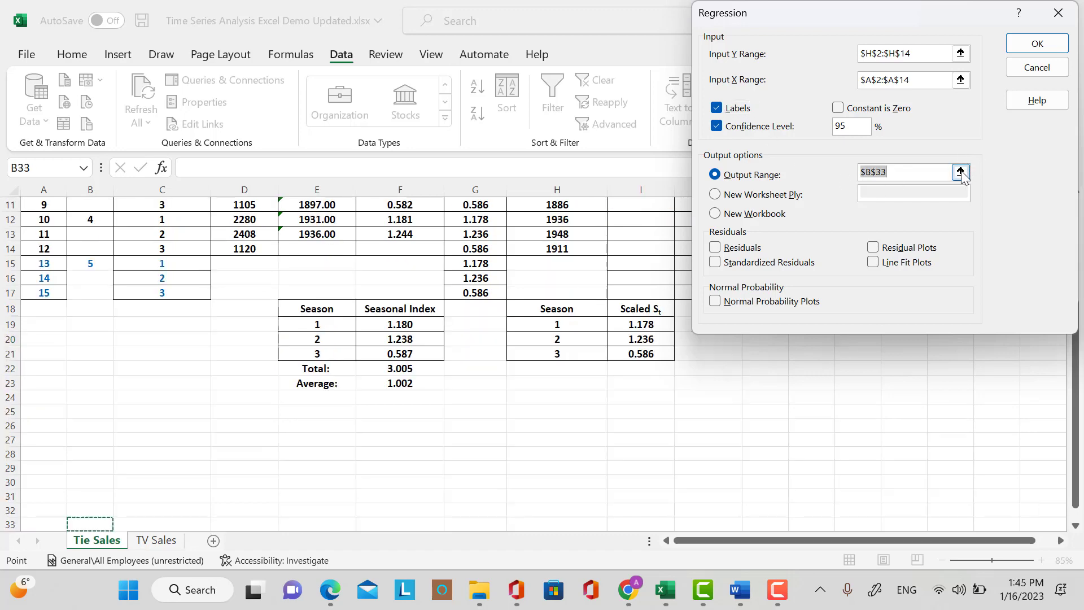
pyautogui.click(961, 172)
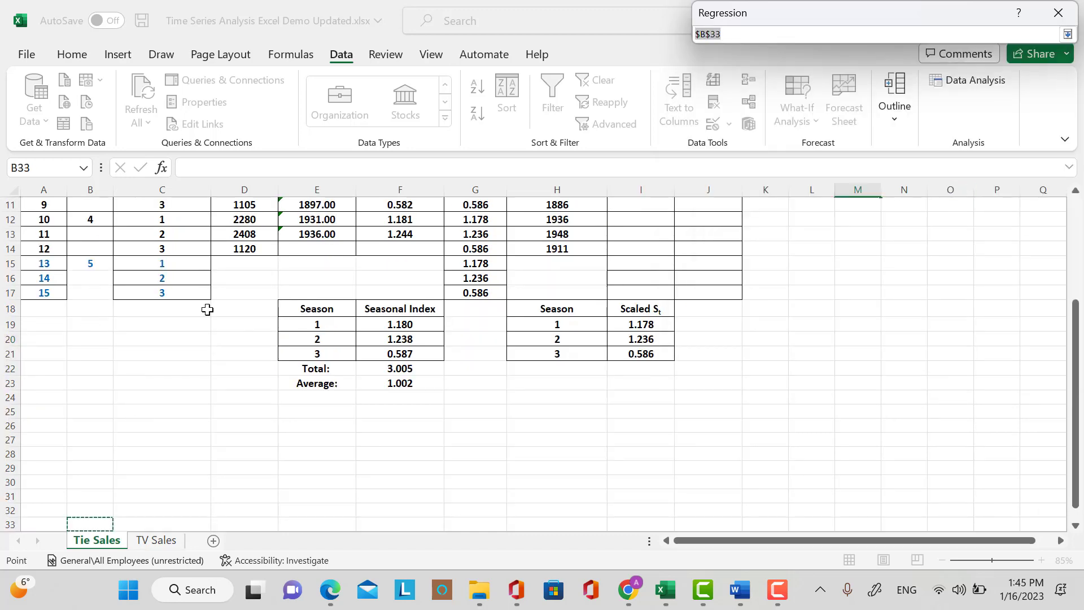
pyautogui.click(131, 411)
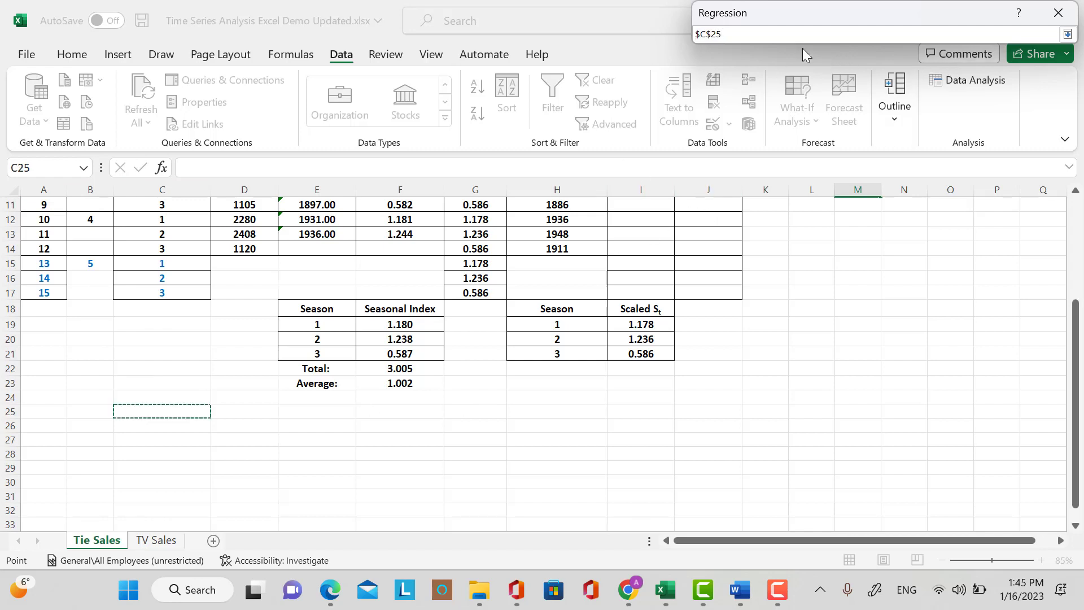
pyautogui.click(1067, 34)
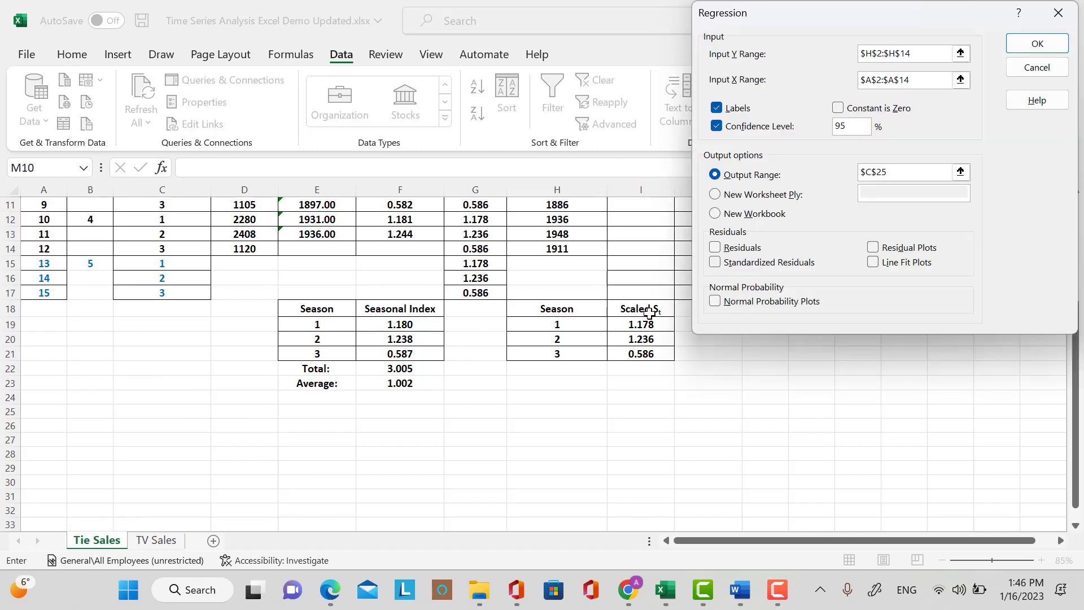
pyautogui.click(1042, 50)
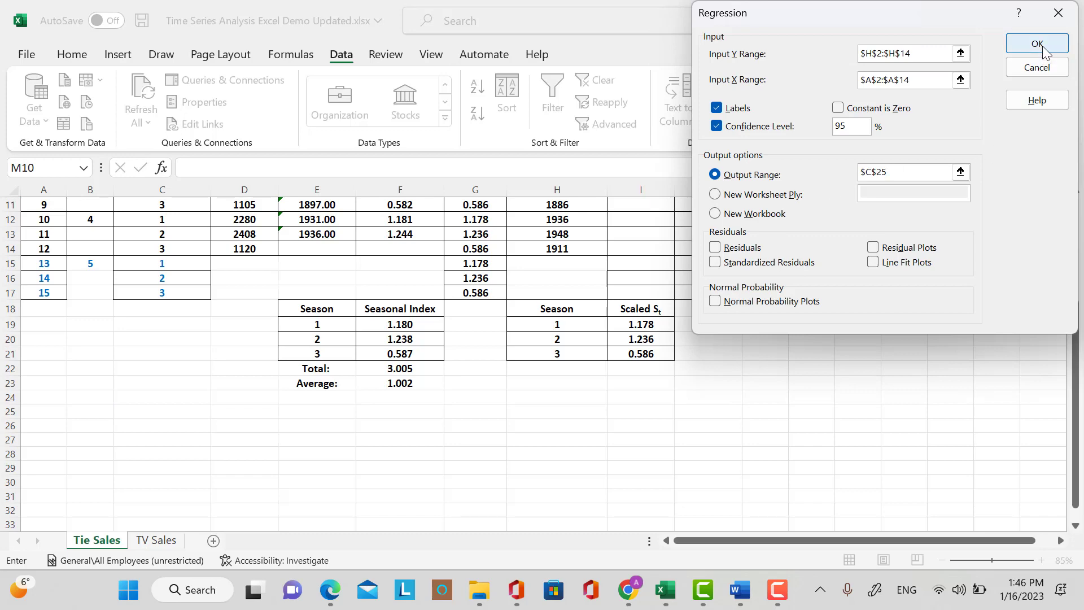
# Format the Regression Statistics table C27:D32 as bold, font size 12 and centered, with borders around all cells.
pyautogui.scroll(-5, 437, 437)
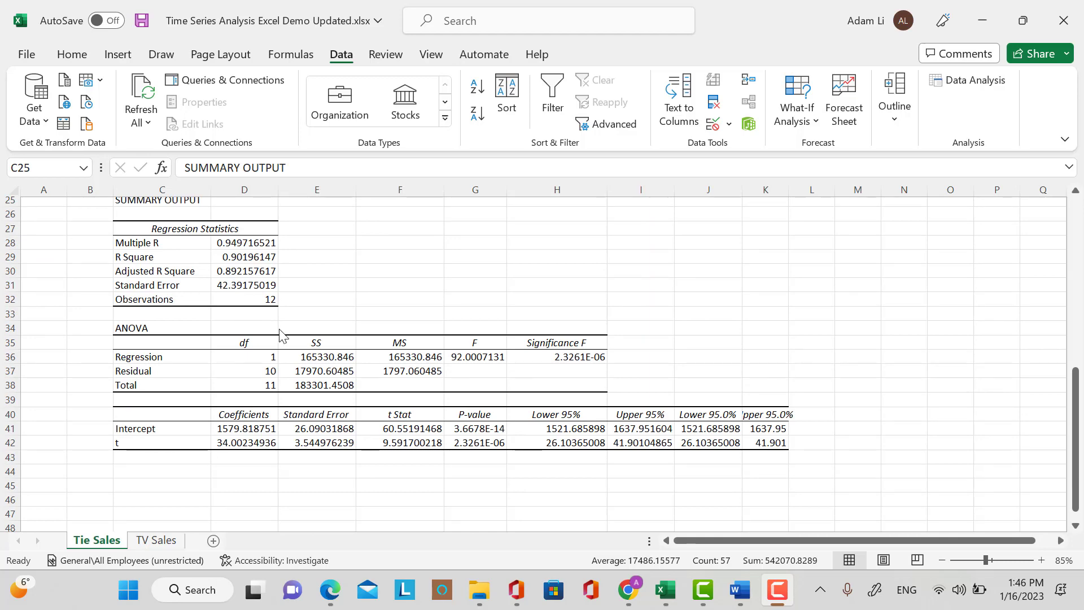
pyautogui.scroll(2, 316, 361)
pyautogui.scroll(-1, 339, 454)
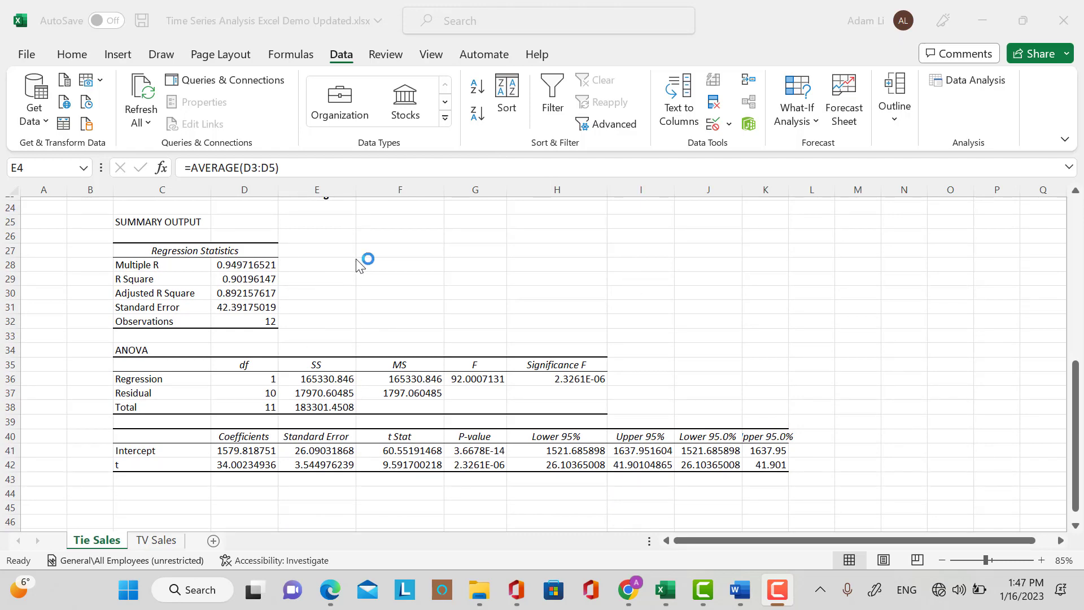
pyautogui.scroll(2, 396, 350)
pyautogui.scroll(-1, 290, 395)
pyautogui.scroll(-1, 300, 390)
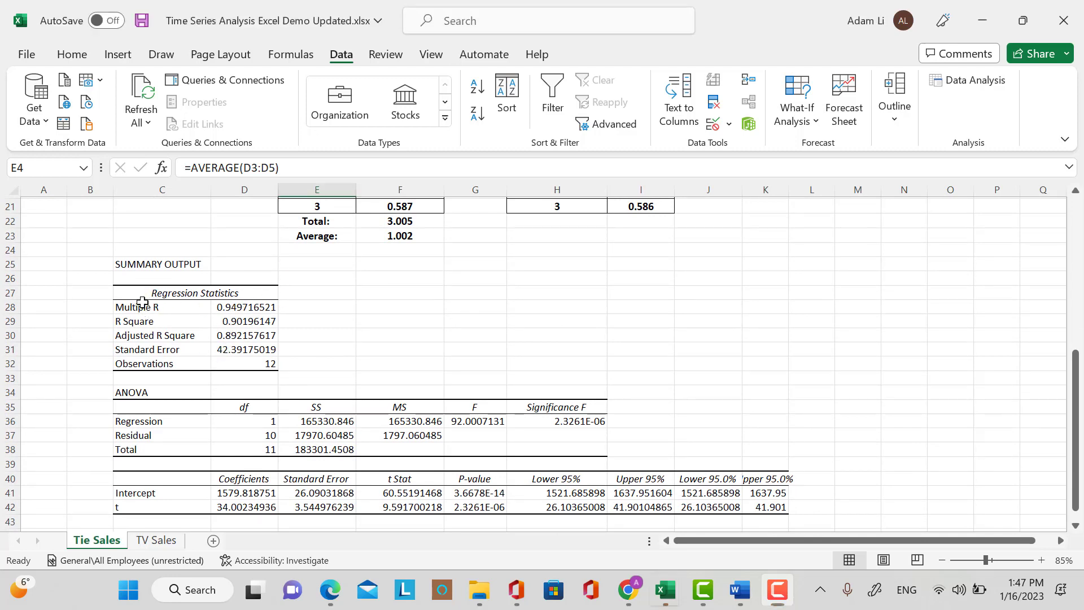
pyautogui.moveTo(154, 296); pyautogui.dragTo(249, 359)
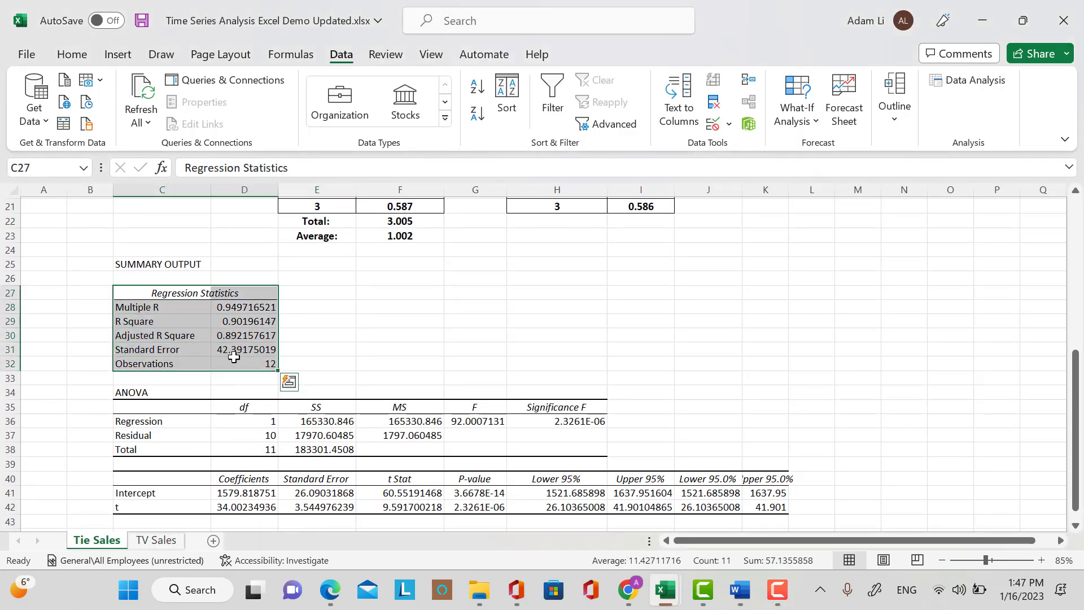
pyautogui.click(71, 54)
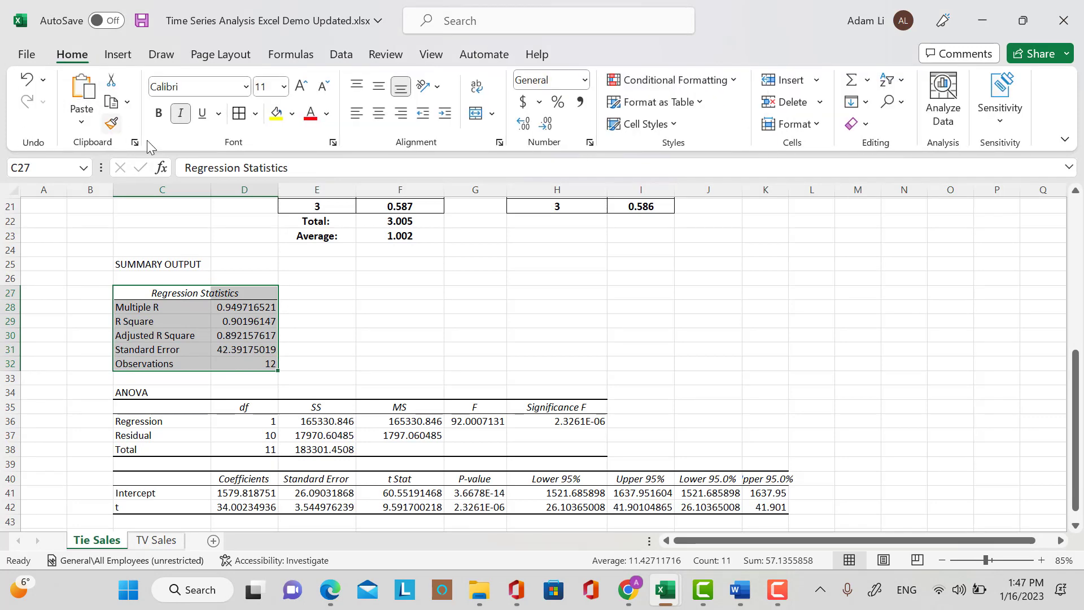
pyautogui.click(160, 114)
pyautogui.click(284, 87)
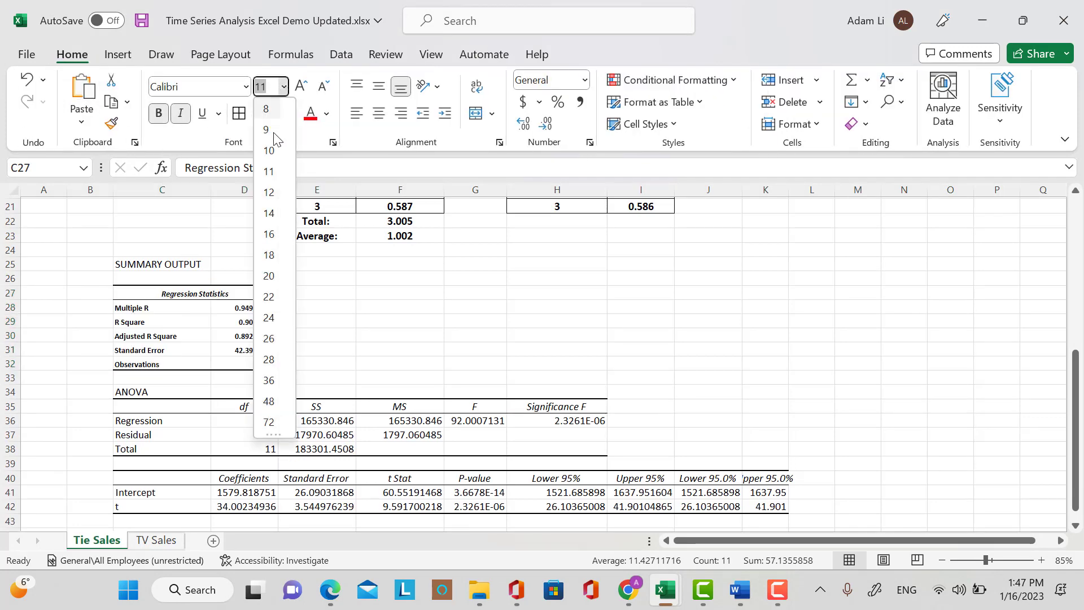
pyautogui.click(269, 192)
pyautogui.click(378, 113)
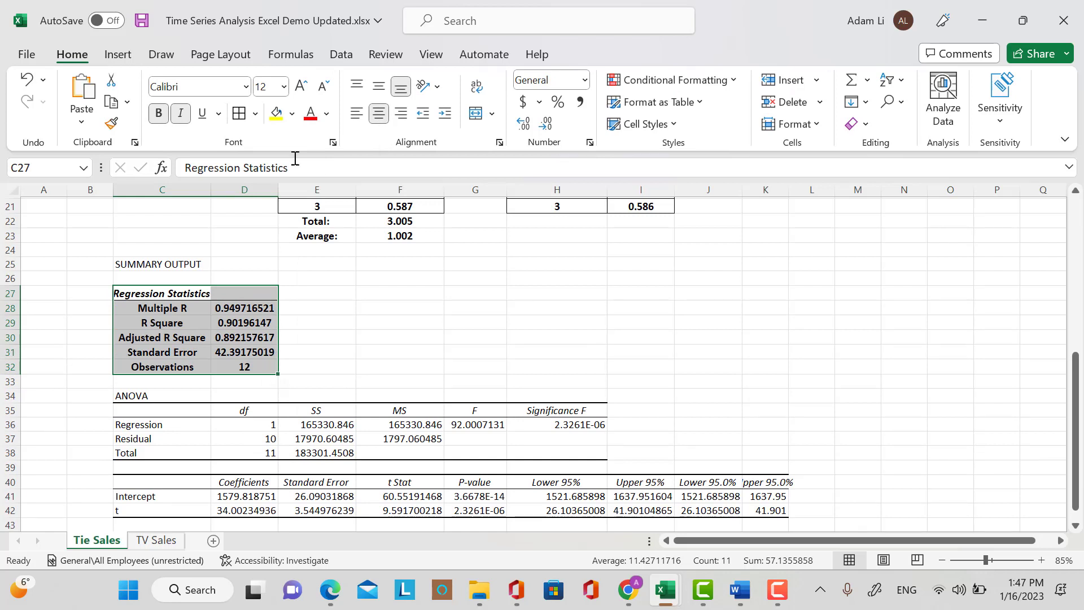
# Enter the note "90.20 of variation in sales is explained by time t." in E29 beside R Square.
pyautogui.click(342, 323)
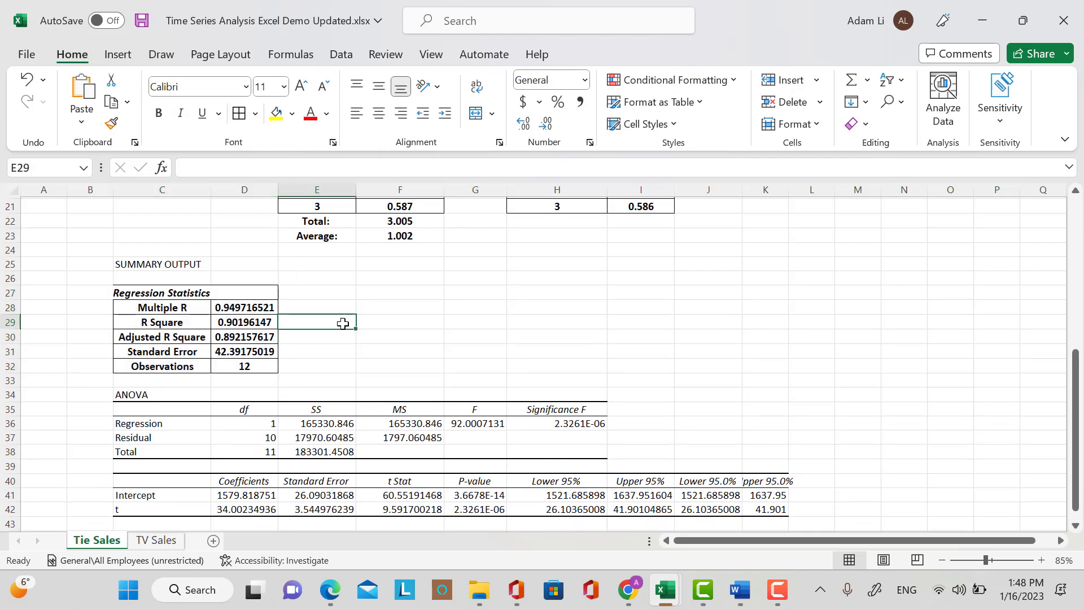
pyautogui.write('90')
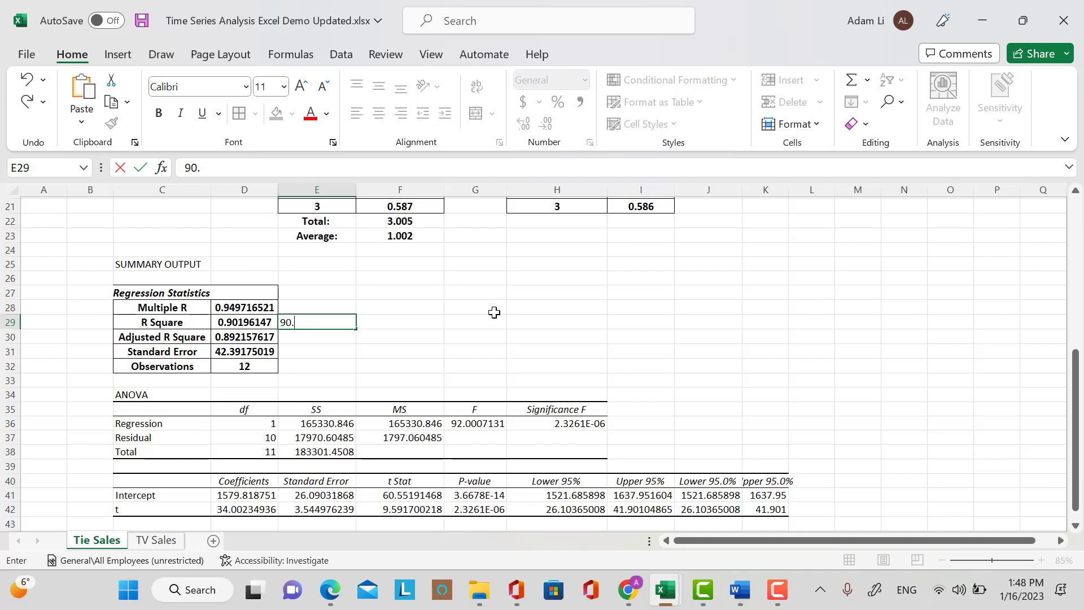
pyautogui.write('.20 OF')
pyautogui.press('capslock')
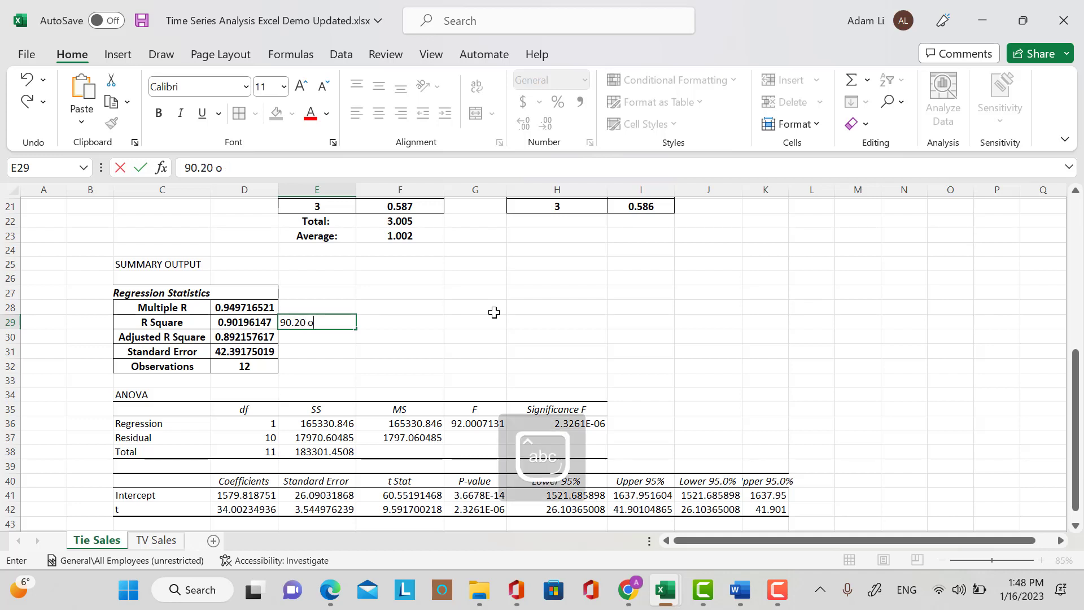
pyautogui.write('variation in sa')
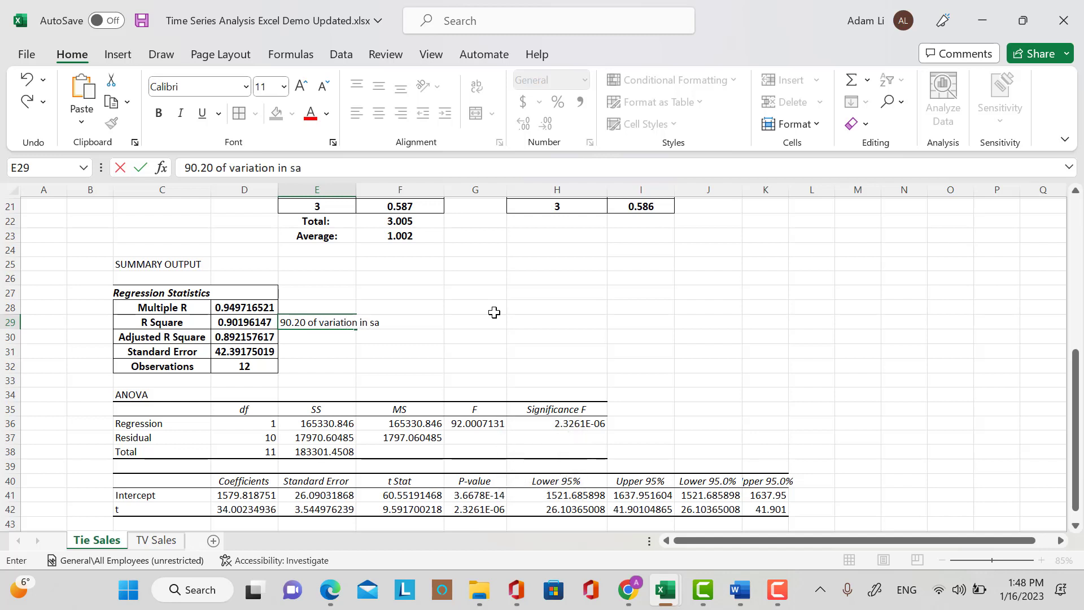
pyautogui.write('les in')
pyautogui.write(' explai')
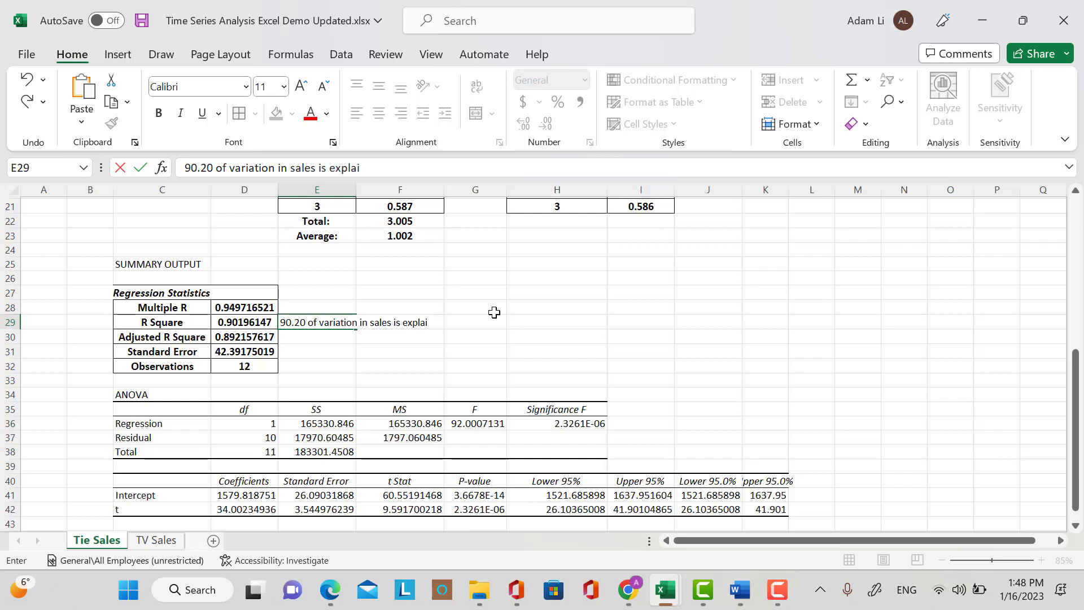
pyautogui.write('ned by ghe')
pyautogui.write('time t.')
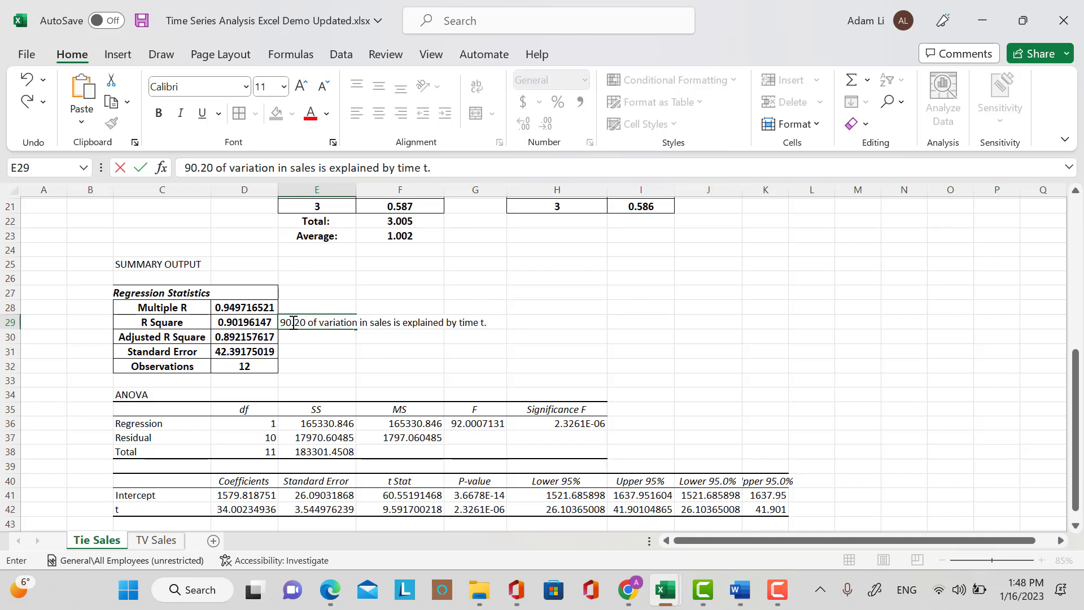
# Try to format the R Square note in E29 as bold with font size 12.
pyautogui.click(294, 322)
pyautogui.click(282, 87)
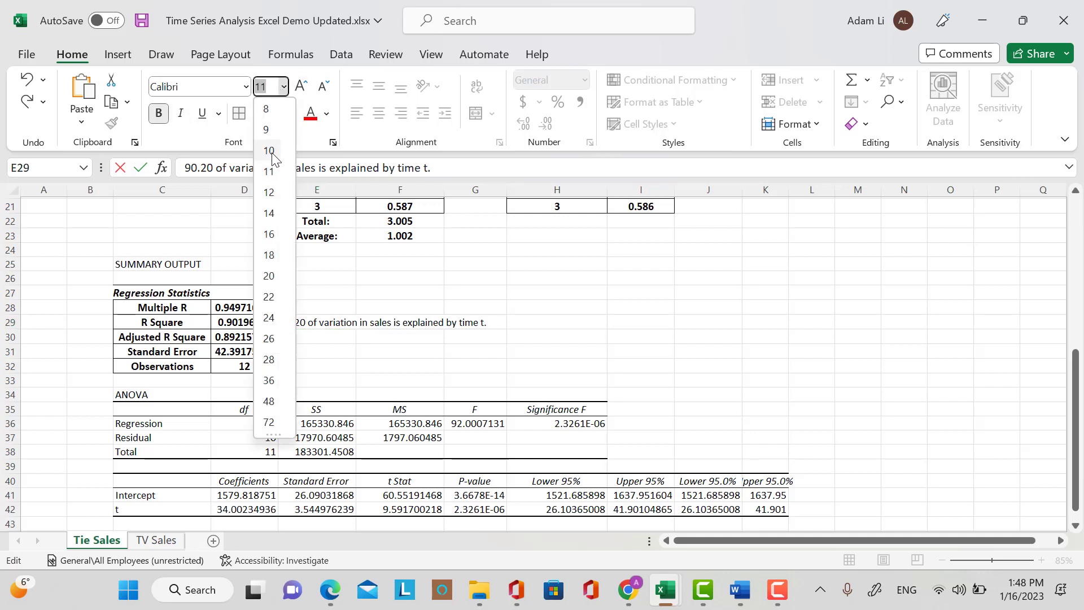
pyautogui.click(277, 192)
pyautogui.click(559, 424)
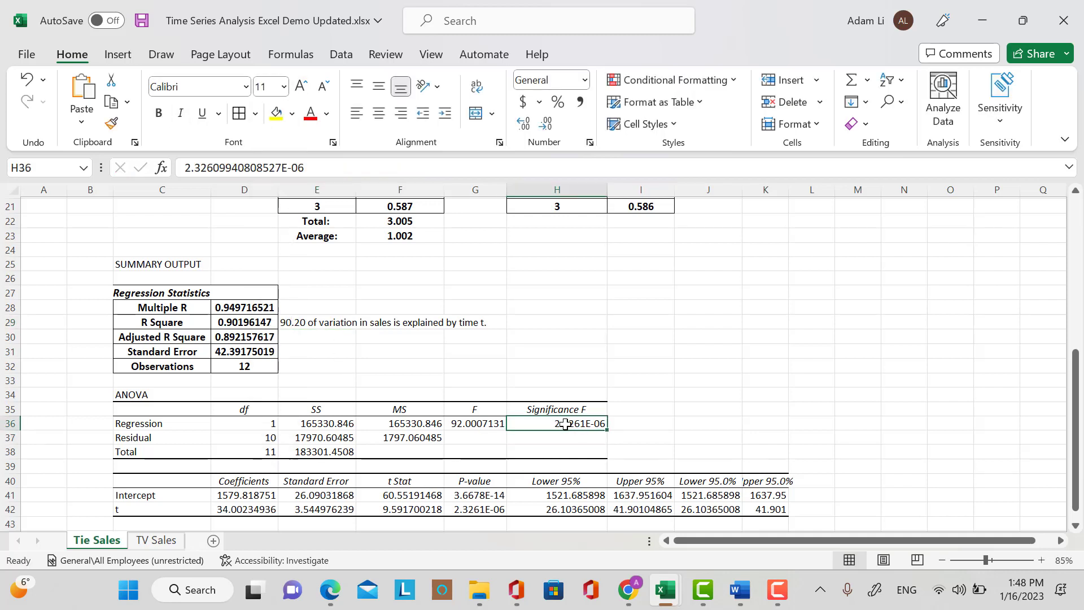
# Rename the Significance F header in H35 of the ANOVA table to "P-value".
pyautogui.moveTo(573, 417); pyautogui.dragTo(571, 408)
pyautogui.click(577, 342)
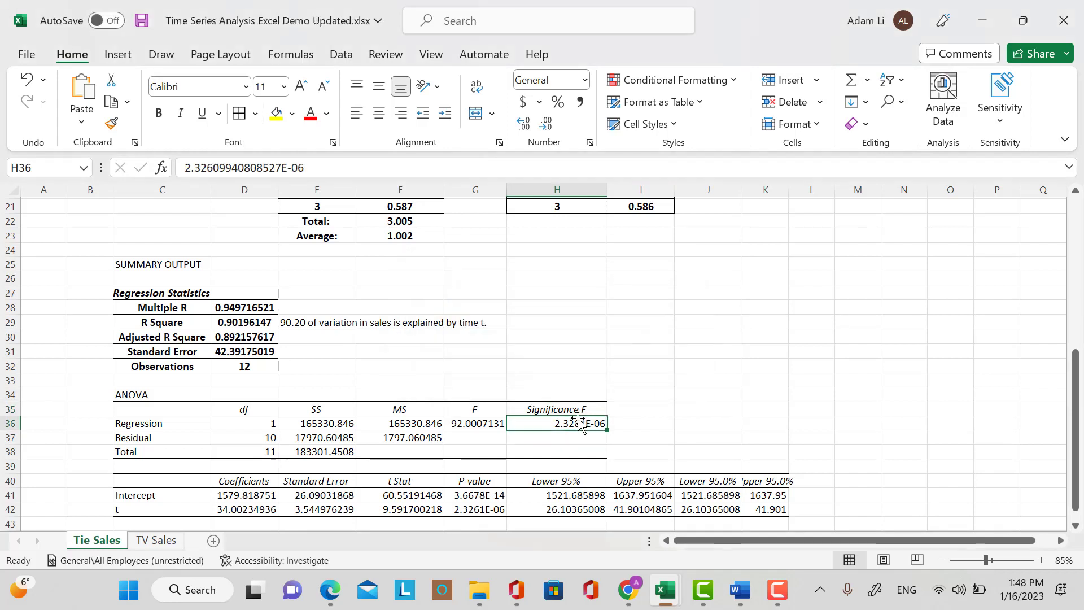
pyautogui.click(593, 408)
pyautogui.write('P')
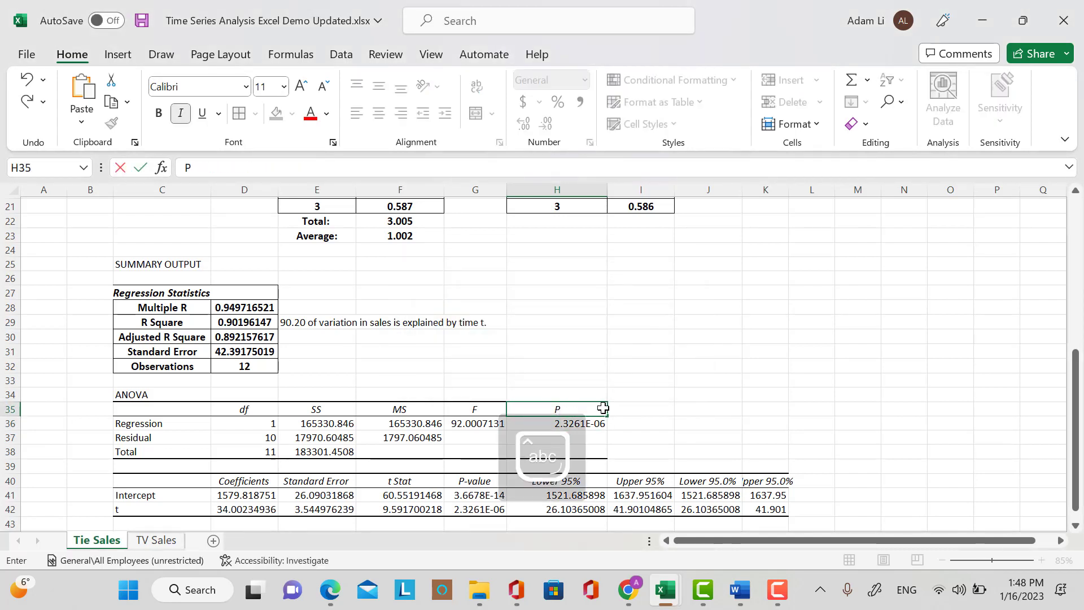
pyautogui.write('0-value')
pyautogui.press('BackSpace')
pyautogui.press('BackSpace')
pyautogui.press('BackSpace')
pyautogui.press('BackSpace')
pyautogui.press('BackSpace')
pyautogui.press('BackSpace')
pyautogui.press('BackSpace')
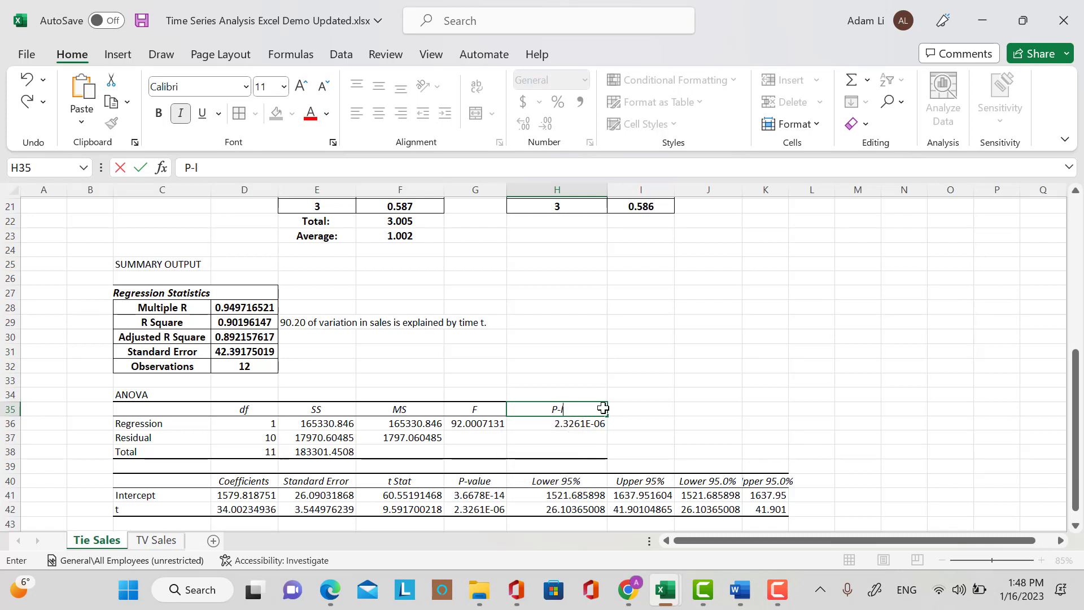
pyautogui.write('-value')
# Format the ANOVA table C35:H38 as bold, font size 12 and centered, with borders around all cells.
pyautogui.click(138, 405)
pyautogui.moveTo(138, 405); pyautogui.dragTo(565, 452)
pyautogui.click(158, 112)
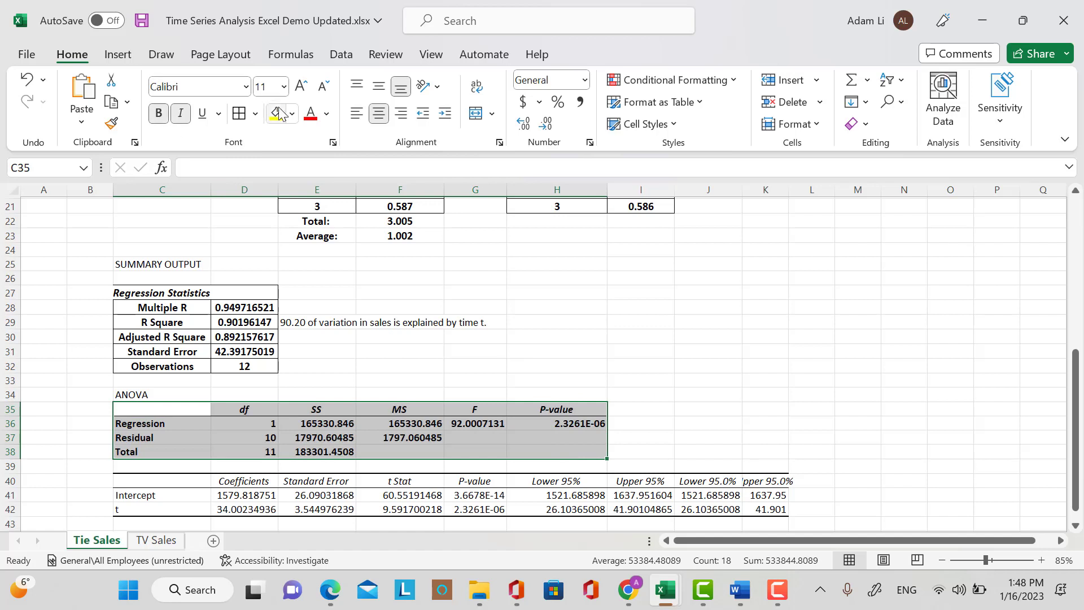
pyautogui.click(284, 87)
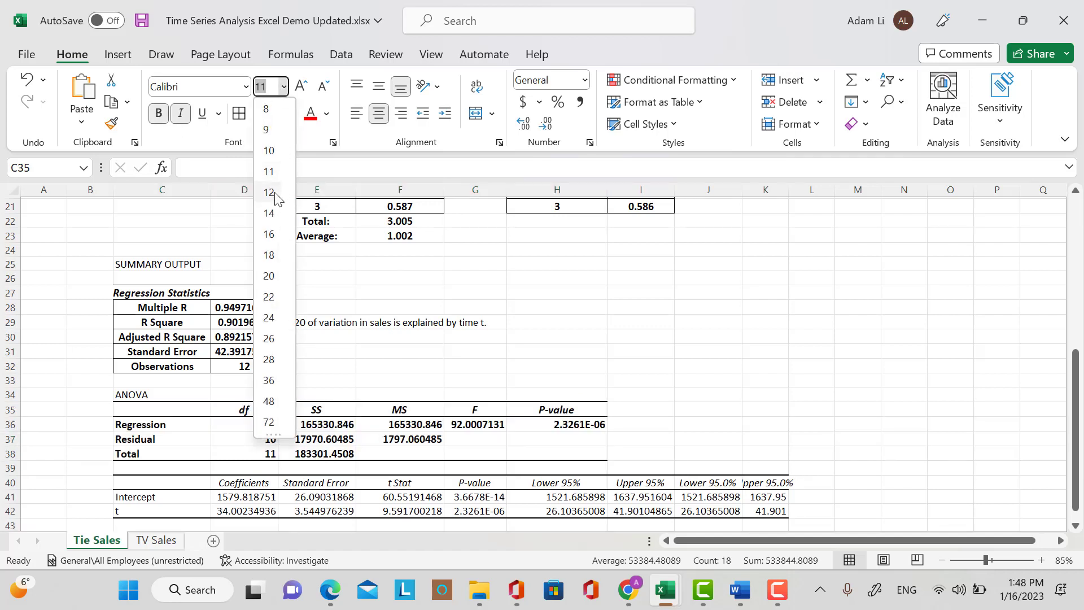
pyautogui.click(287, 191)
pyautogui.click(356, 113)
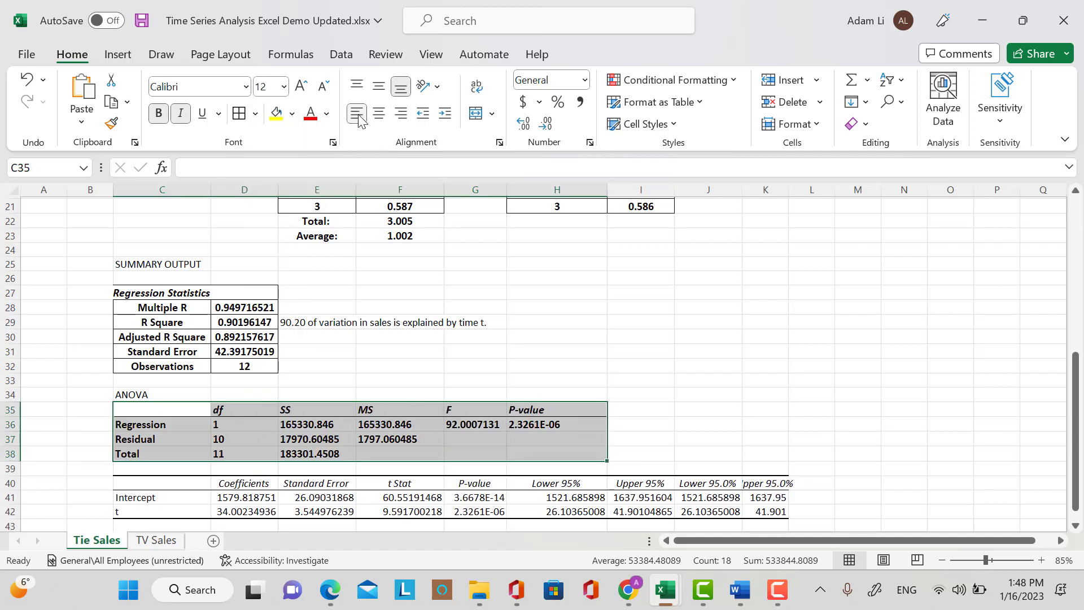
pyautogui.click(231, 116)
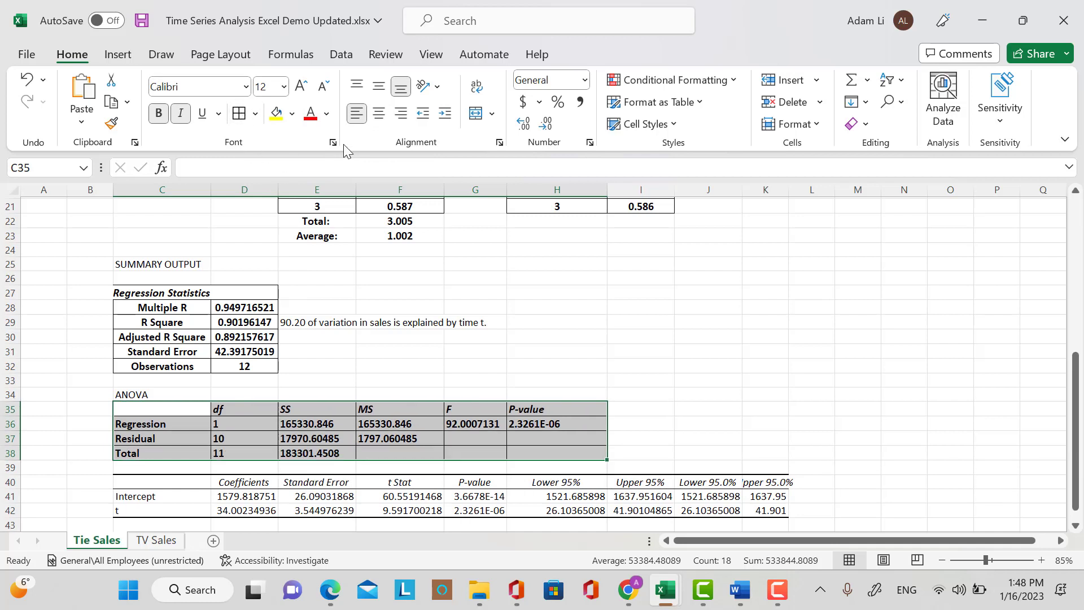
pyautogui.click(378, 113)
pyautogui.click(557, 307)
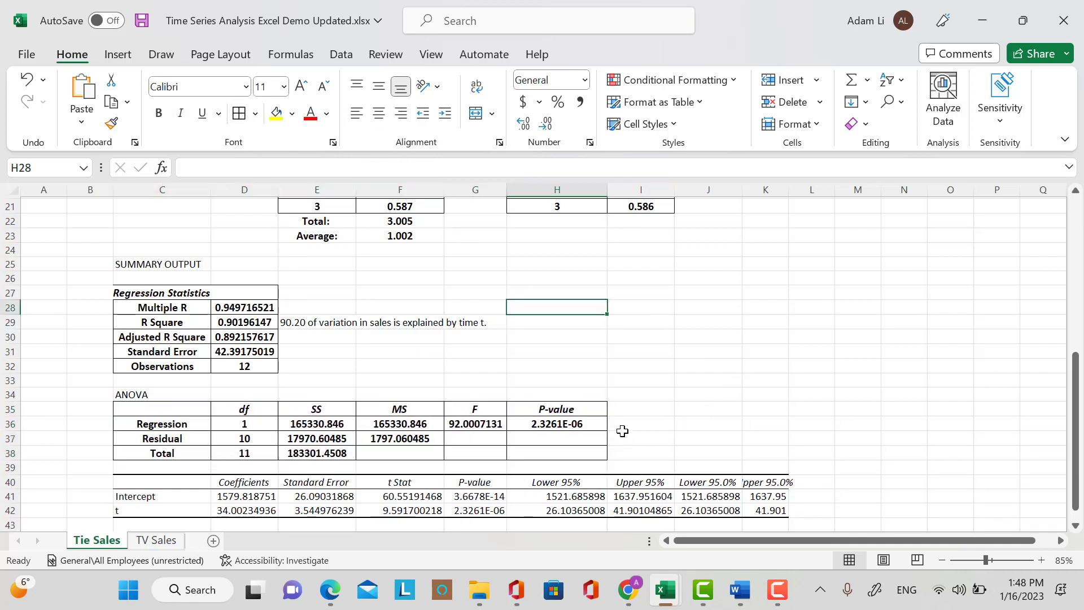
# Enter the note "Reject Ho. There is significant linear relationship between sales and time t." in I36 beside the ANOVA p-value.
pyautogui.click(640, 423)
pyautogui.write('Rejec')
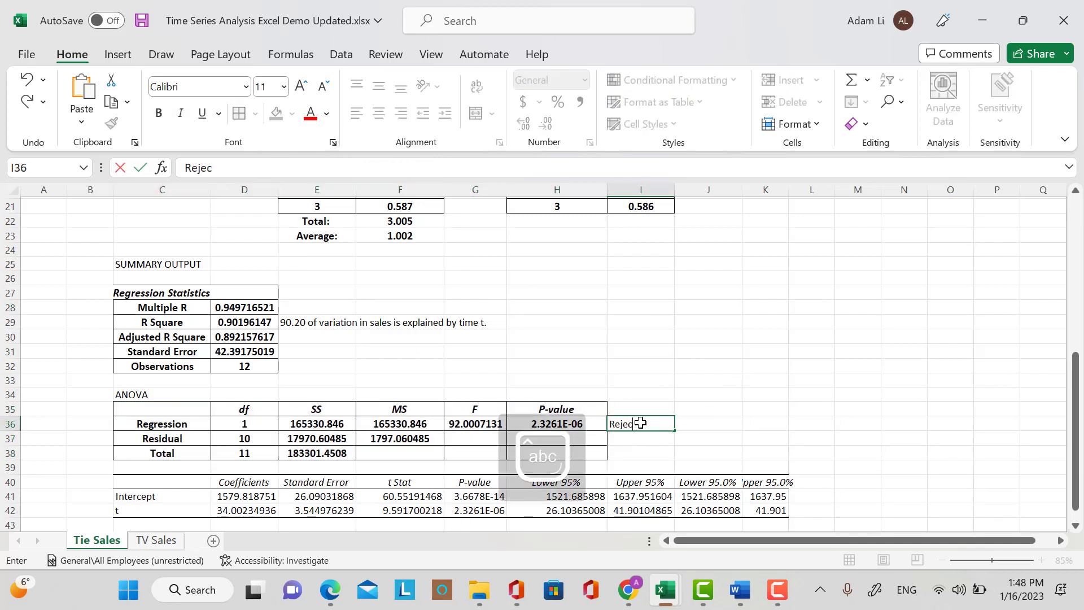
pyautogui.write('t Ho.')
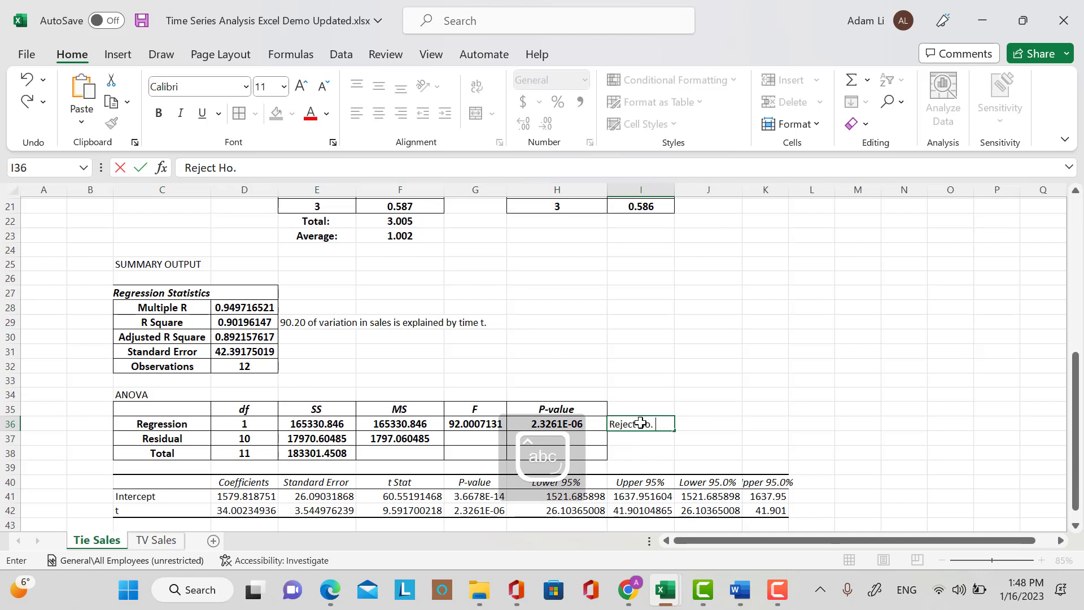
pyautogui.write(' Thre')
pyautogui.write('e is signf')
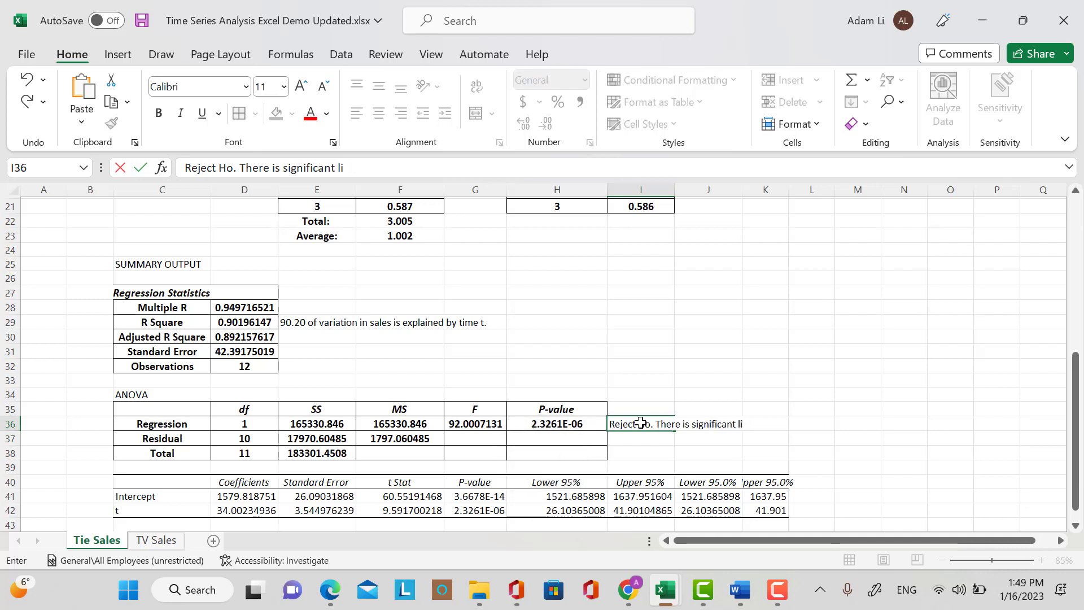
pyautogui.write('relationship betwee')
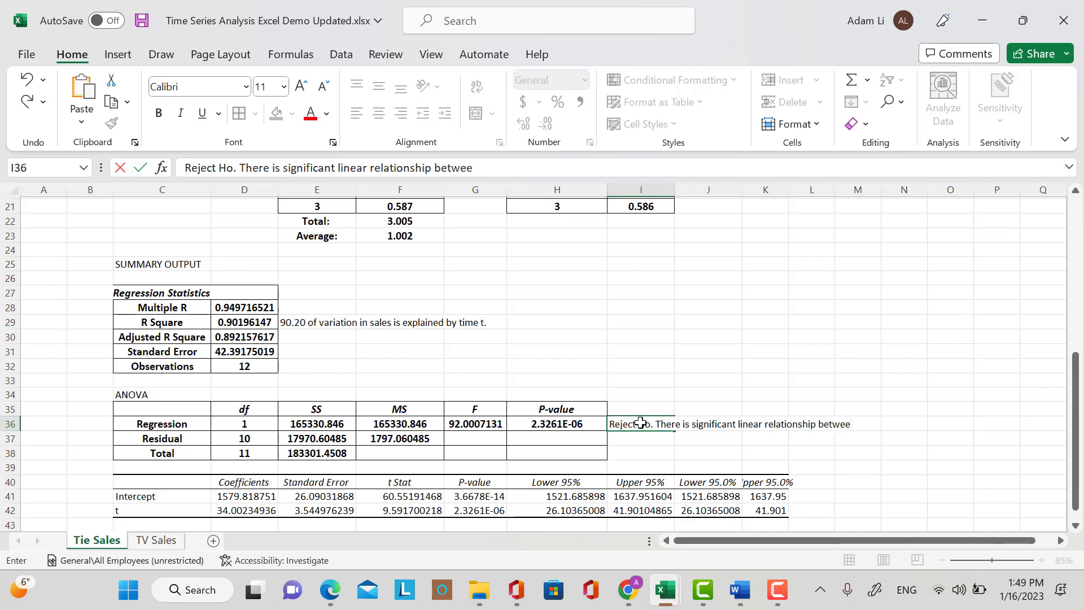
pyautogui.write('n sale and time t.')
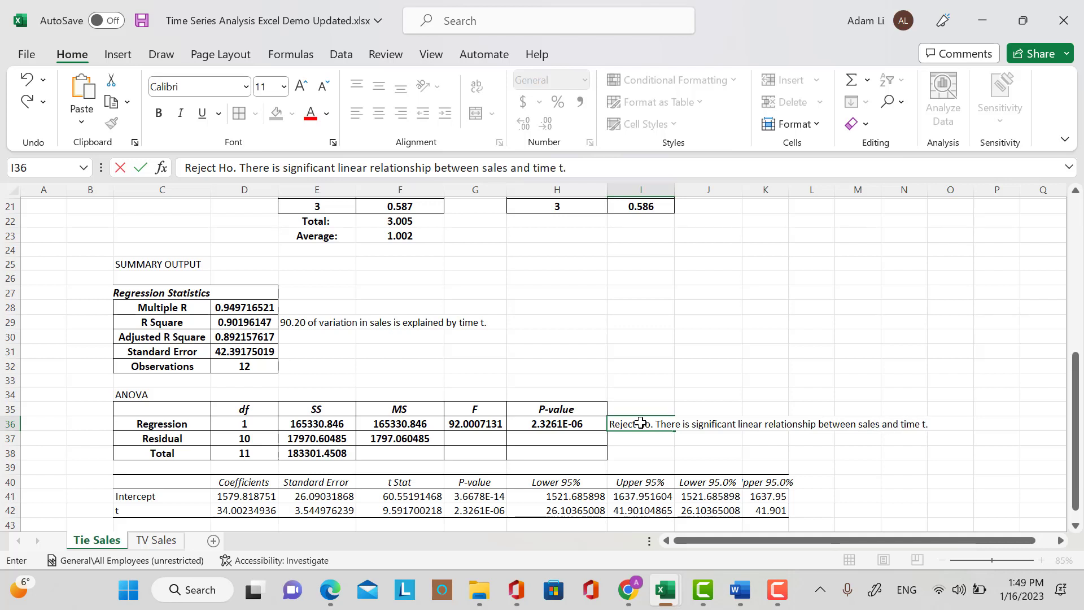
pyautogui.click(650, 436)
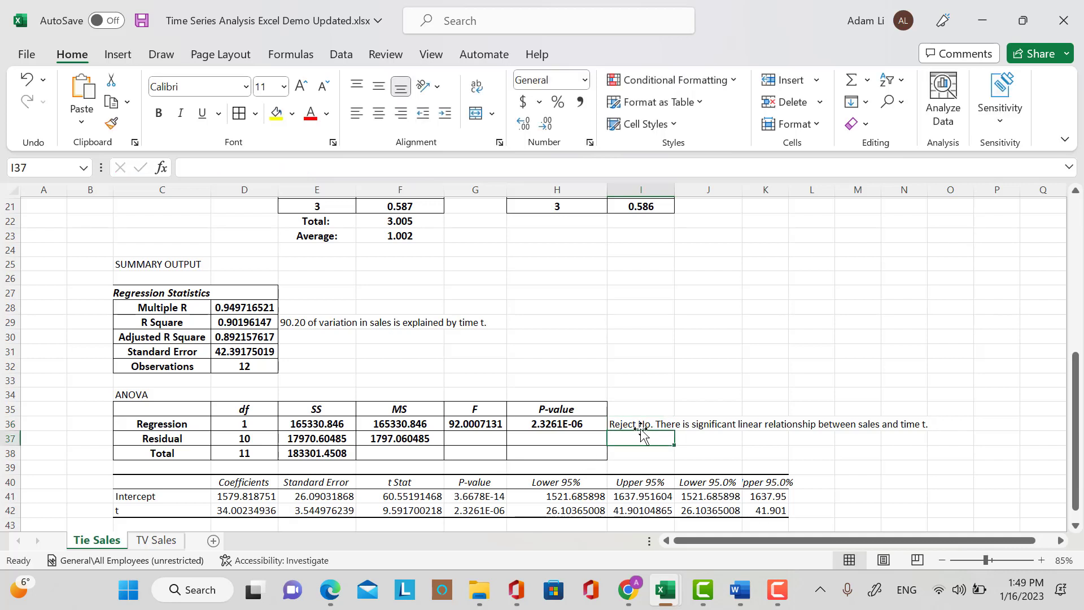
# Format the hypothesis conclusion in I36 as bold with font size 12.
pyautogui.click(645, 421)
pyautogui.click(159, 113)
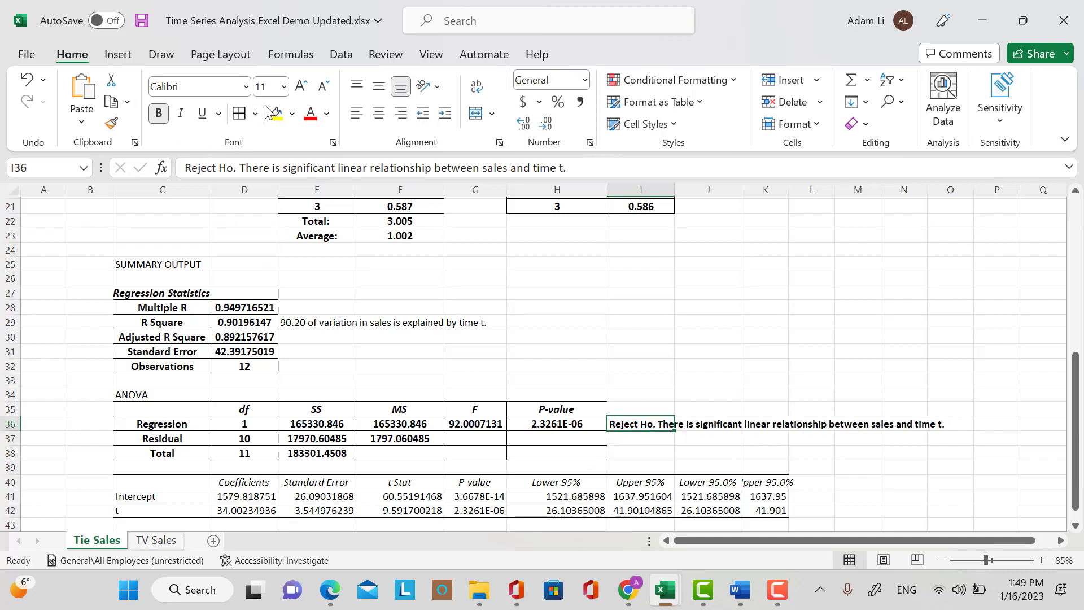
pyautogui.click(284, 86)
pyautogui.click(270, 193)
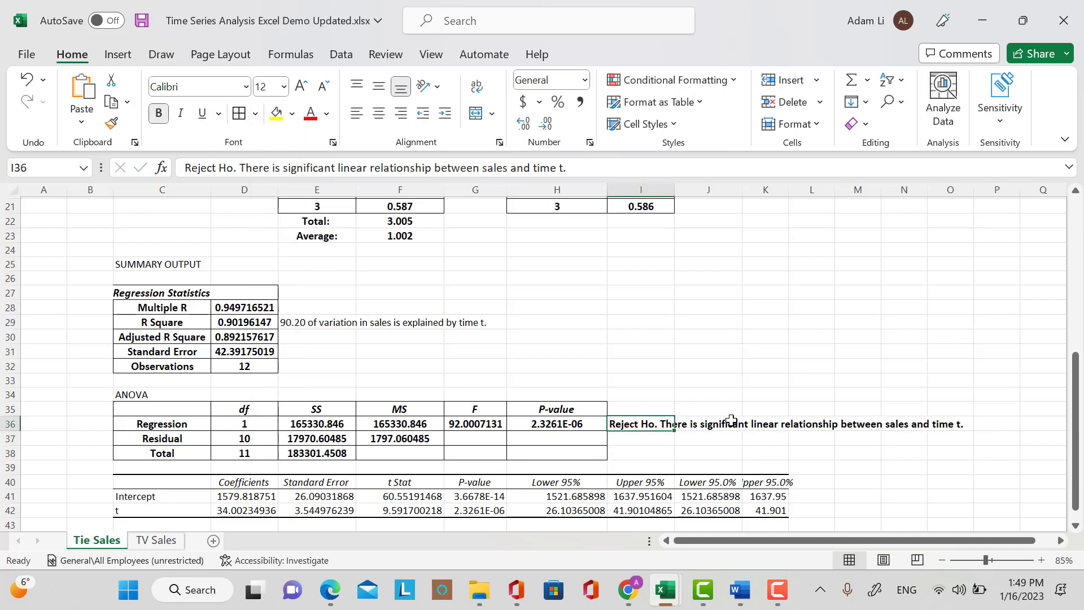
# Relabel the Intercept and t rows of the coefficients table in C41:C42 as "b0" and "b1".
pyautogui.scroll(-1, 339, 486)
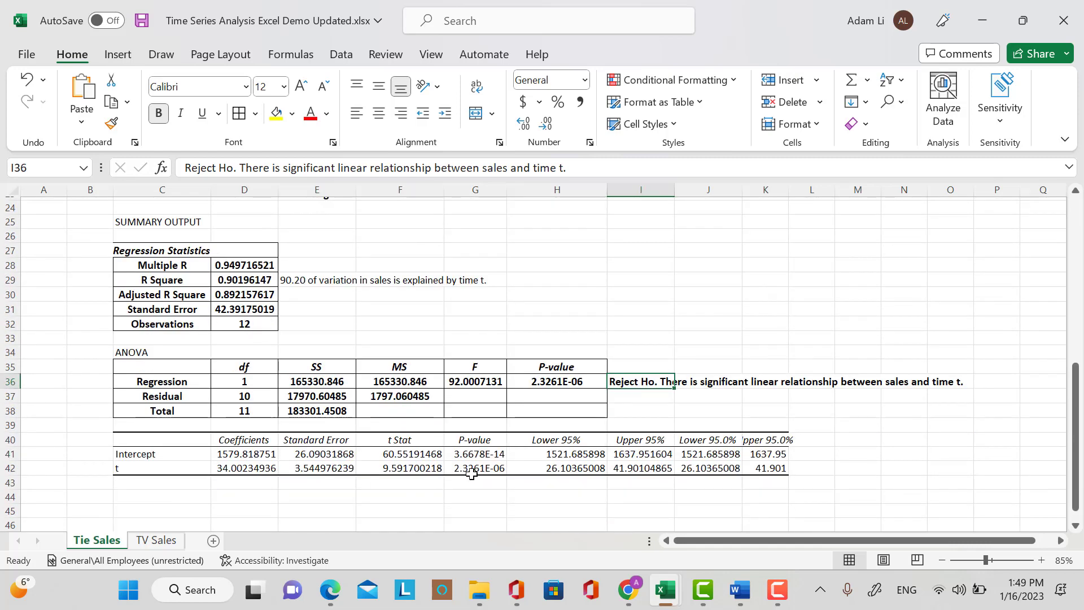
pyautogui.click(181, 459)
pyautogui.write('b')
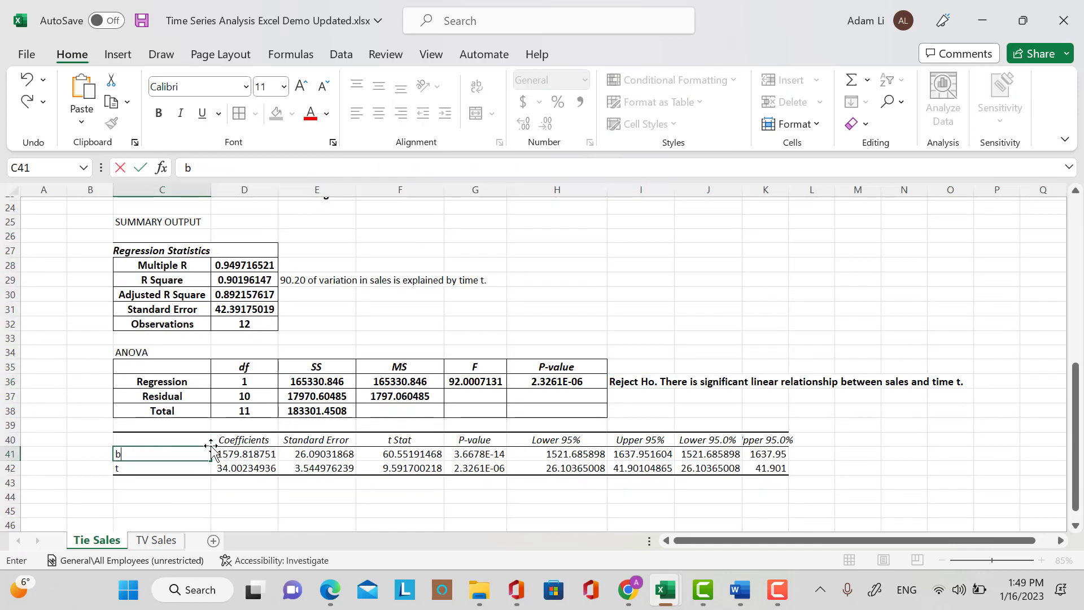
pyautogui.write('0')
pyautogui.press('Return')
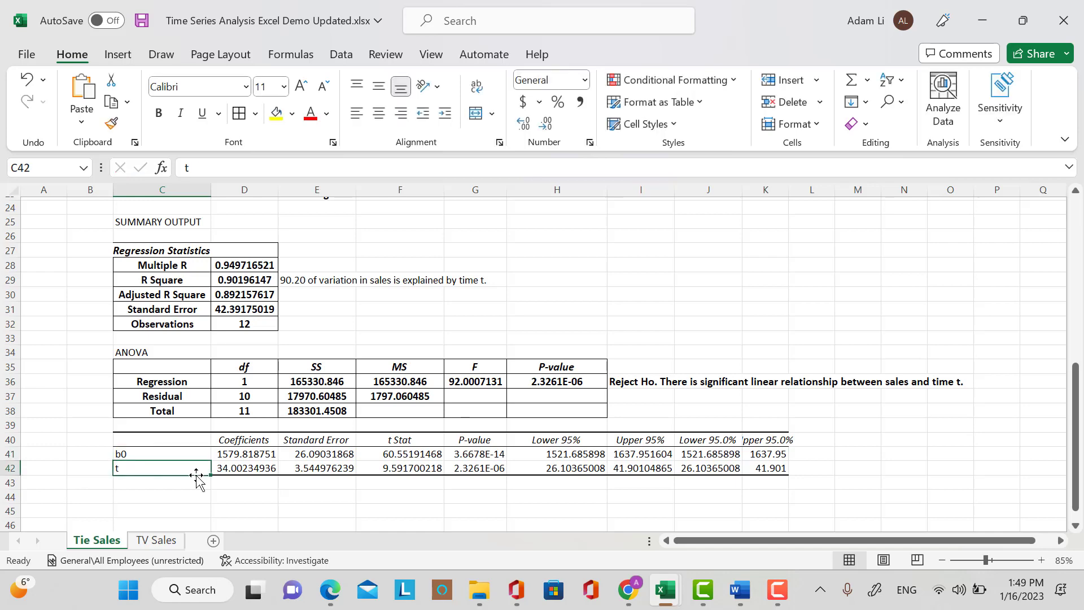
pyautogui.write('b0')
pyautogui.scroll(-2, 198, 474)
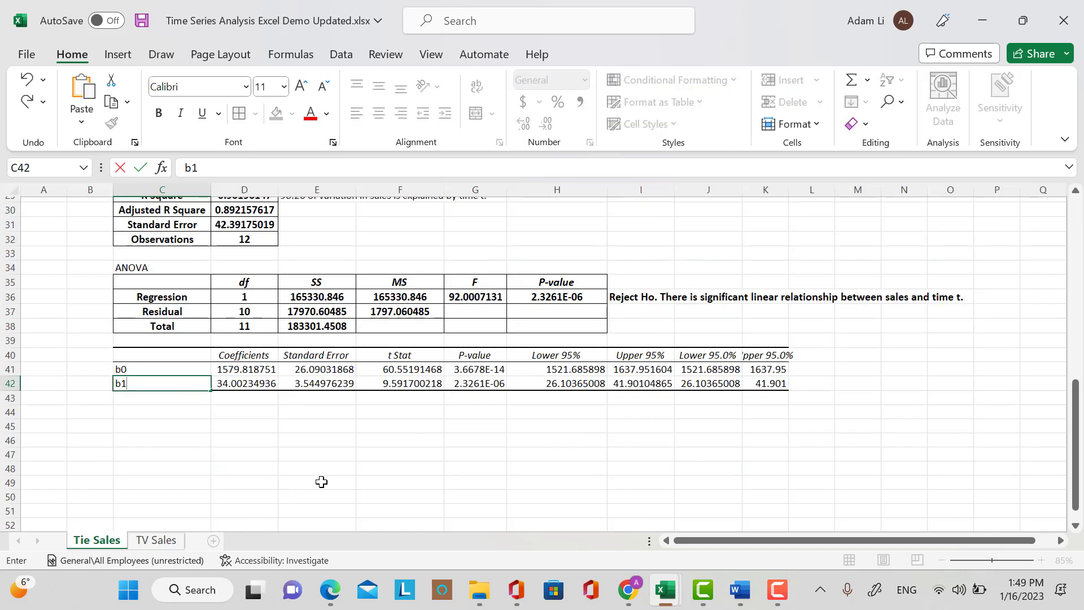
# Format the b0 and b1 labels and coefficients in C41:D42 as bold and centered with a yellow fill.
pyautogui.moveTo(151, 368); pyautogui.dragTo(243, 384)
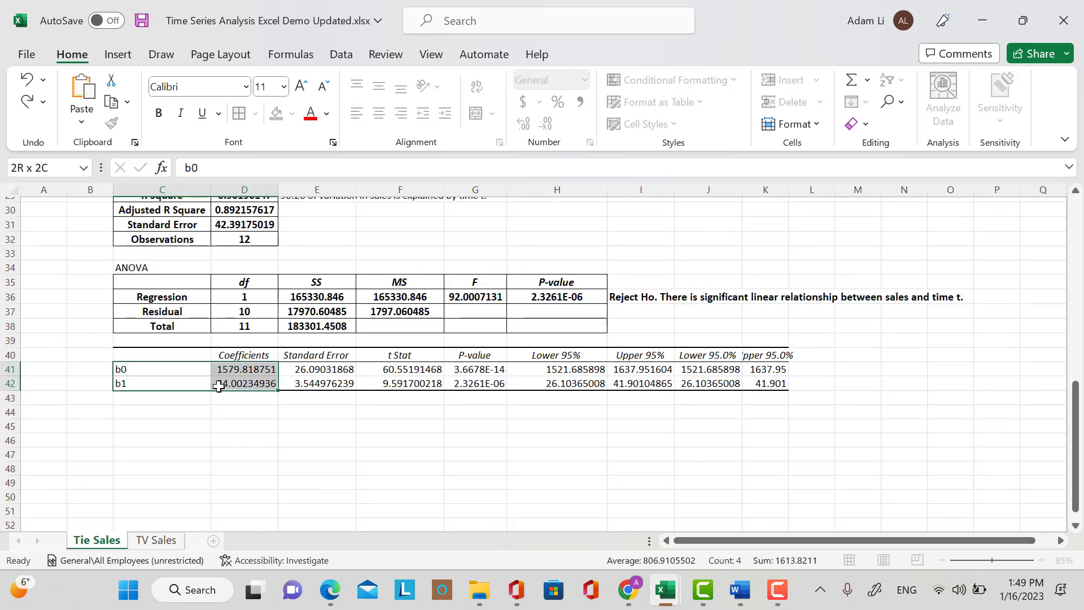
pyautogui.click(159, 112)
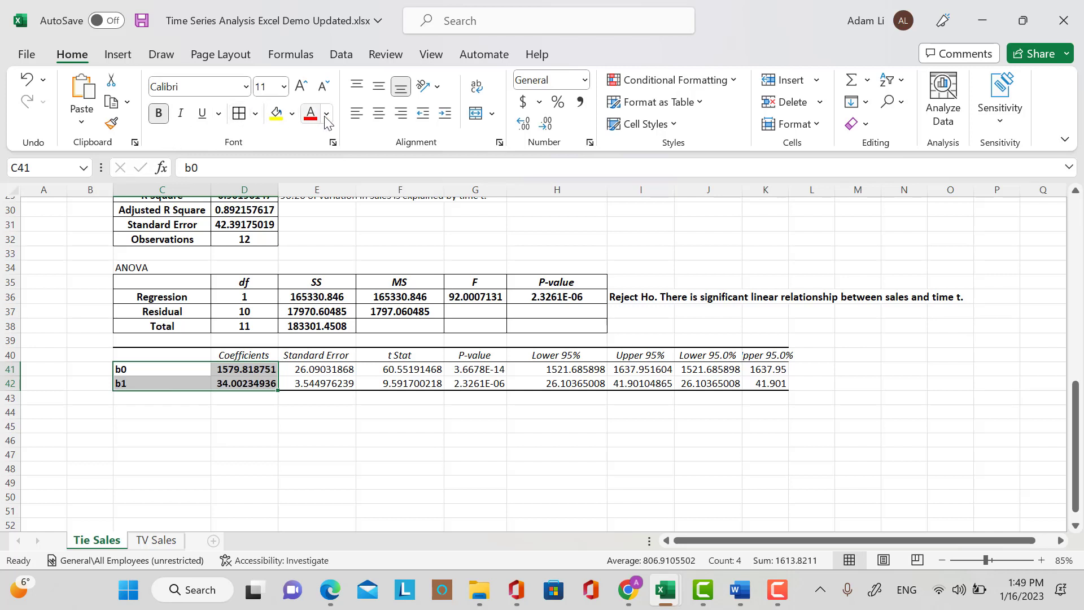
pyautogui.click(378, 113)
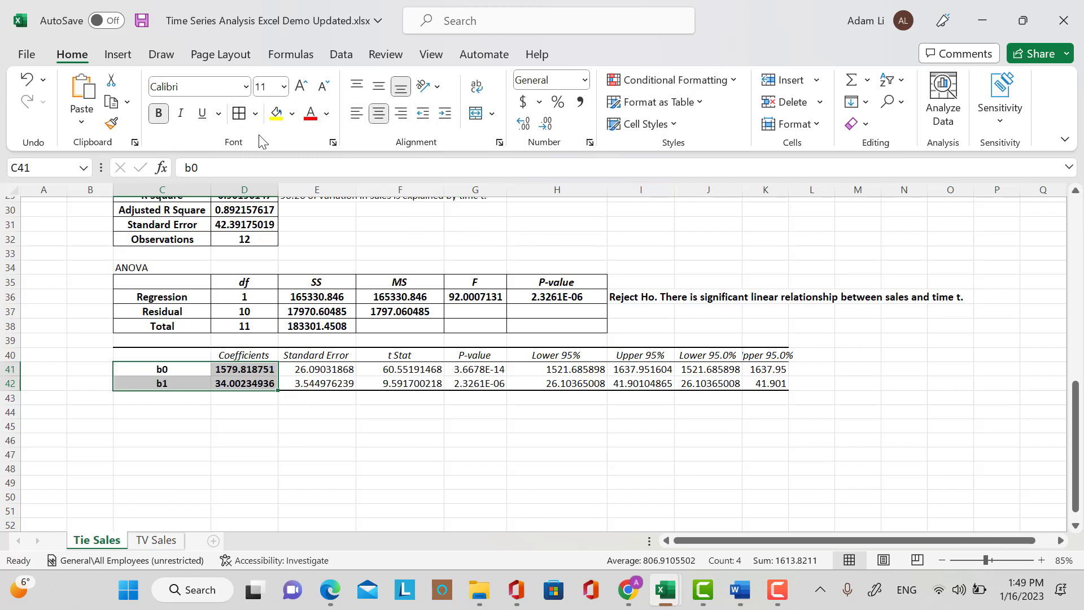
pyautogui.click(278, 116)
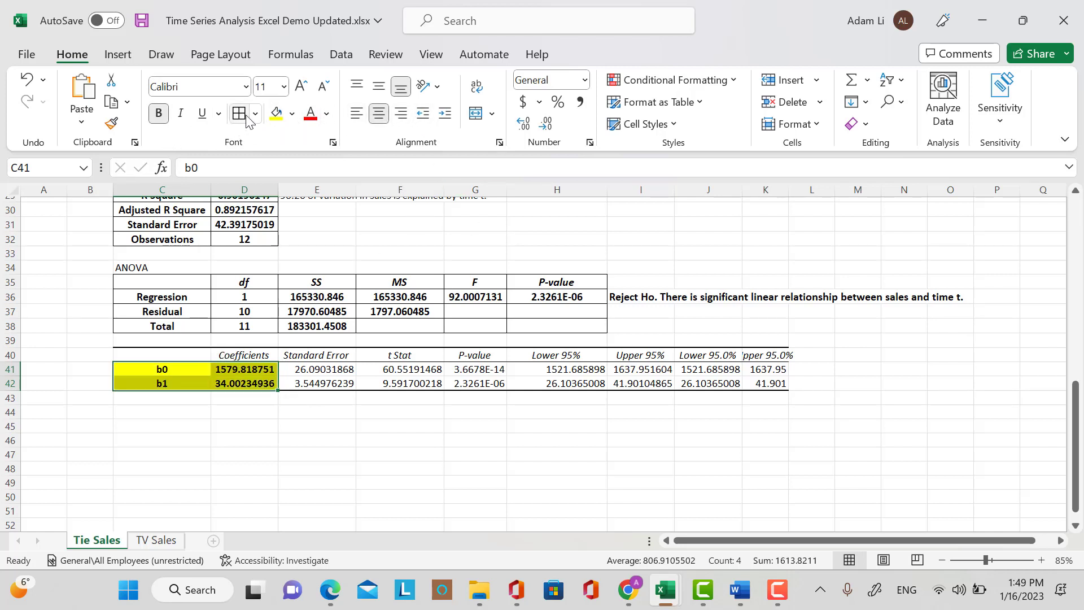
pyautogui.click(370, 488)
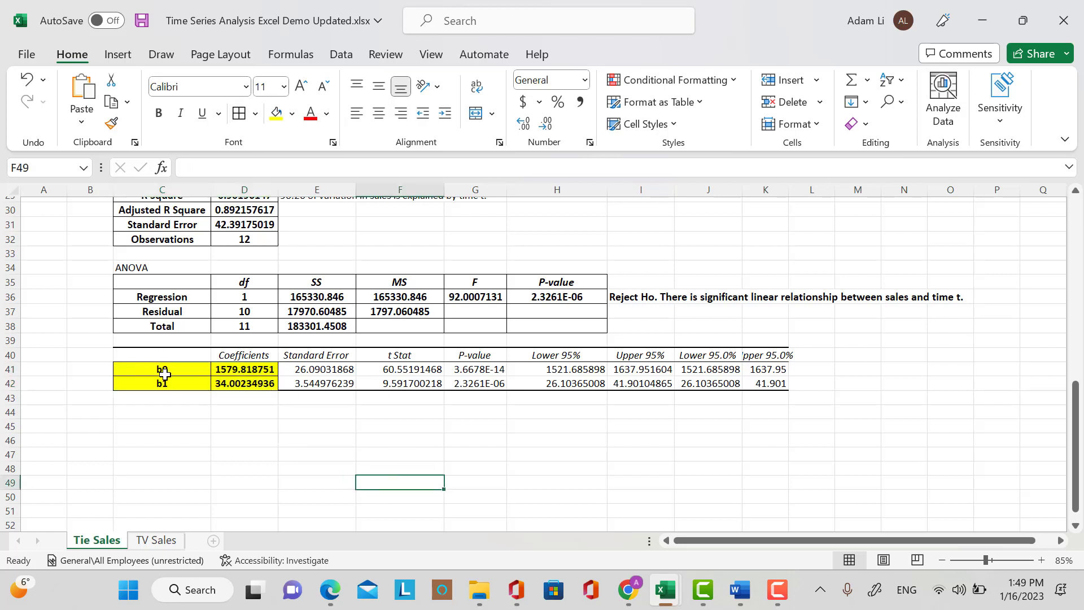
pyautogui.click(652, 409)
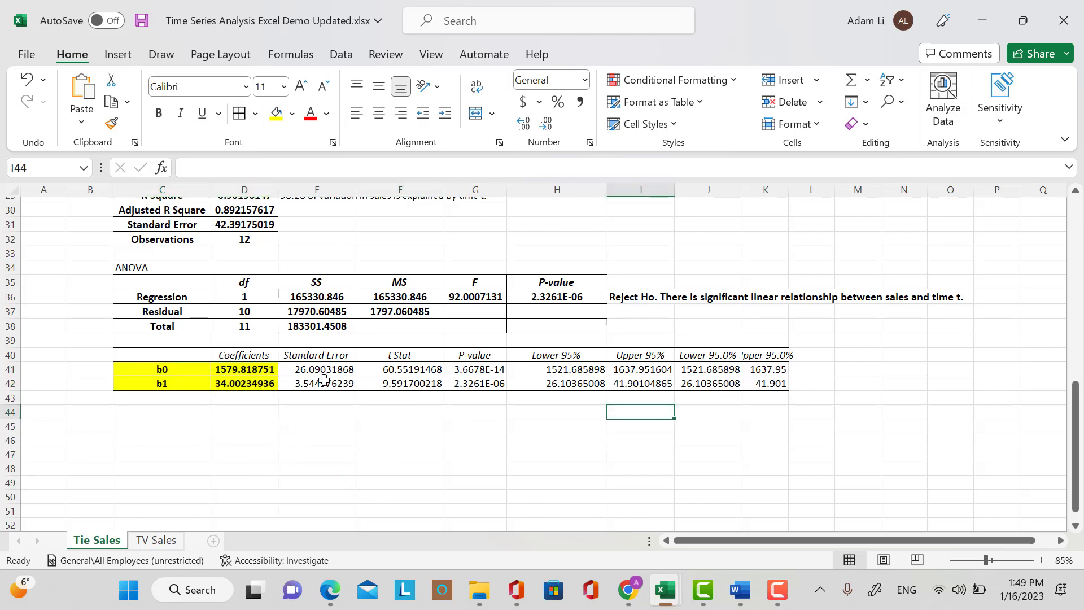
# Format the whole coefficients table C40:K42 as bold and centered, with borders around all cells.
pyautogui.moveTo(181, 355); pyautogui.dragTo(754, 381)
pyautogui.click(158, 113)
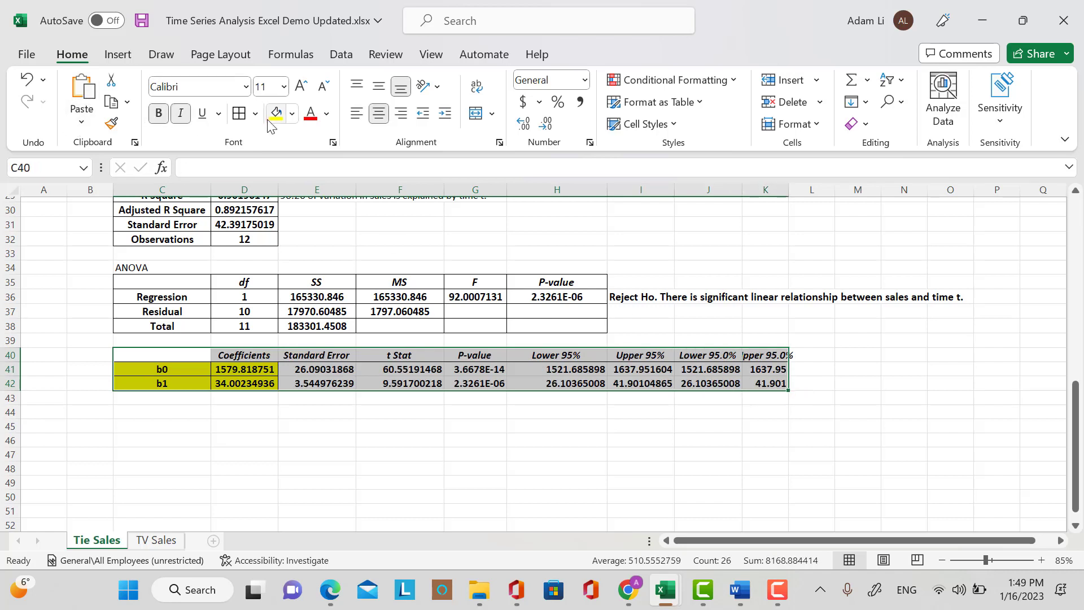
pyautogui.click(380, 115)
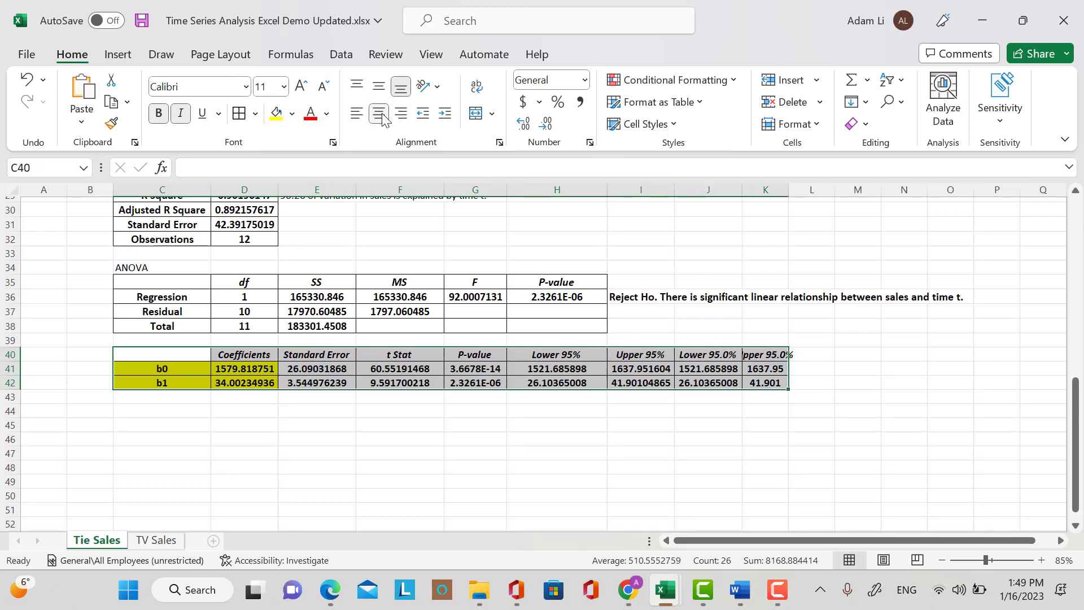
# Enter the heading "Regression model:" in C44 and start the trend equation with "Tt =" in C45.
pyautogui.click(173, 409)
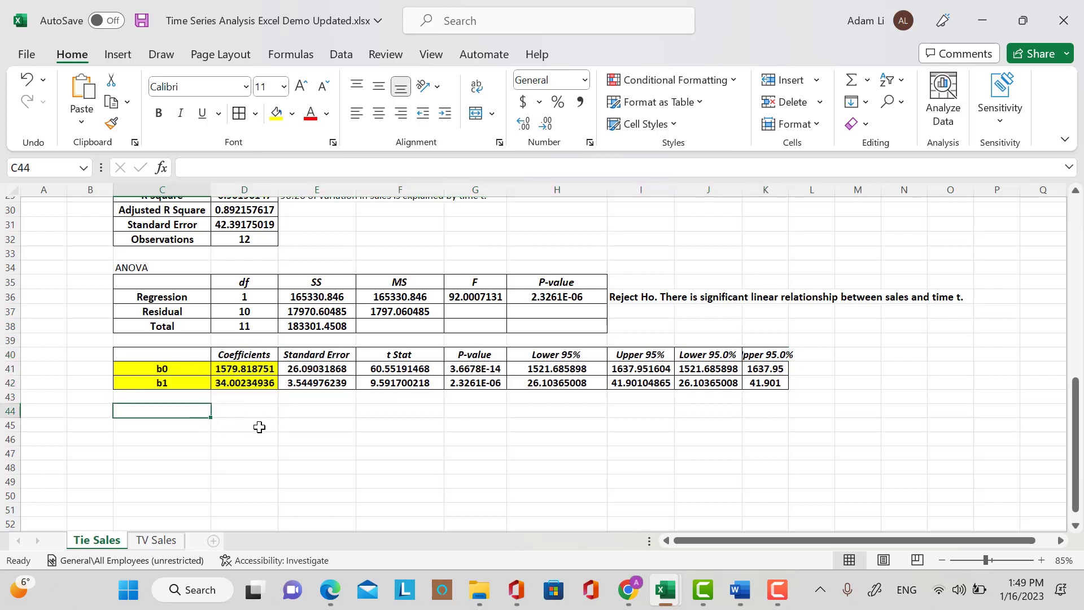
pyautogui.write('Regres')
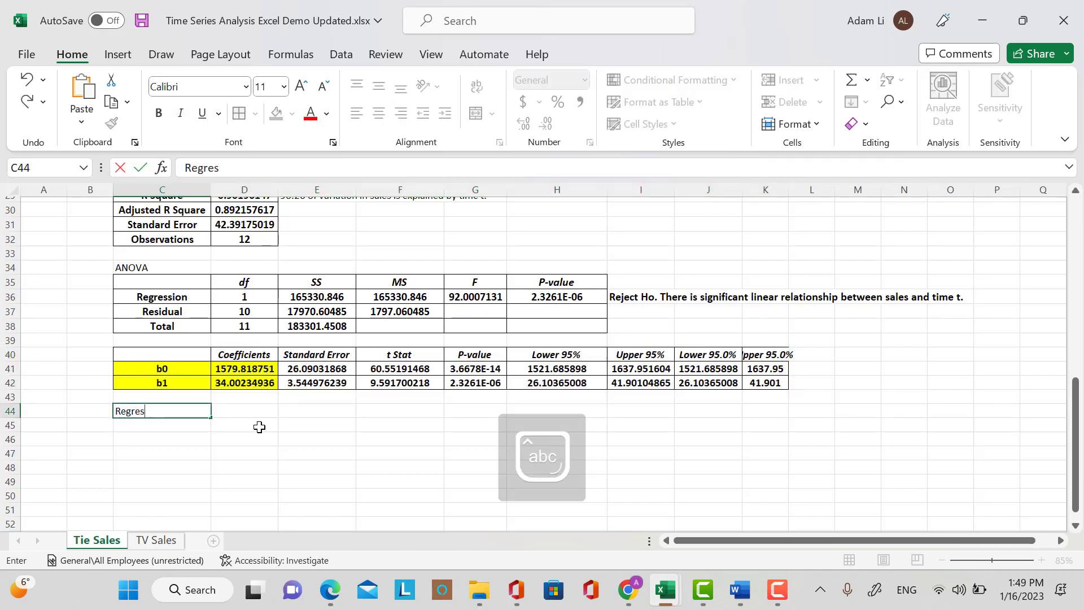
pyautogui.write('sion model:')
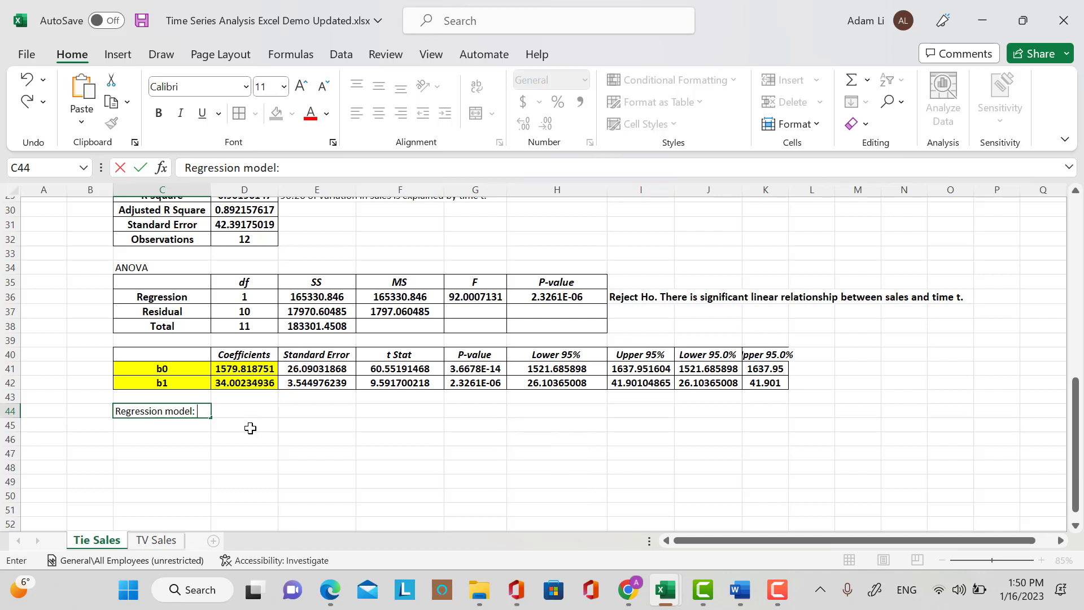
pyautogui.press('Return')
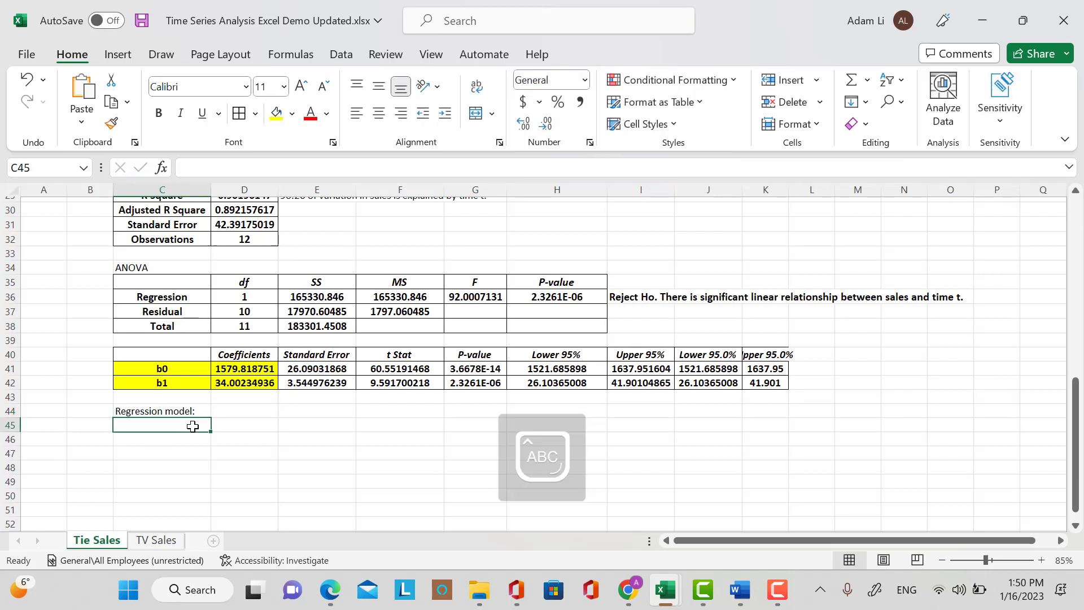
pyautogui.write('Tt =')
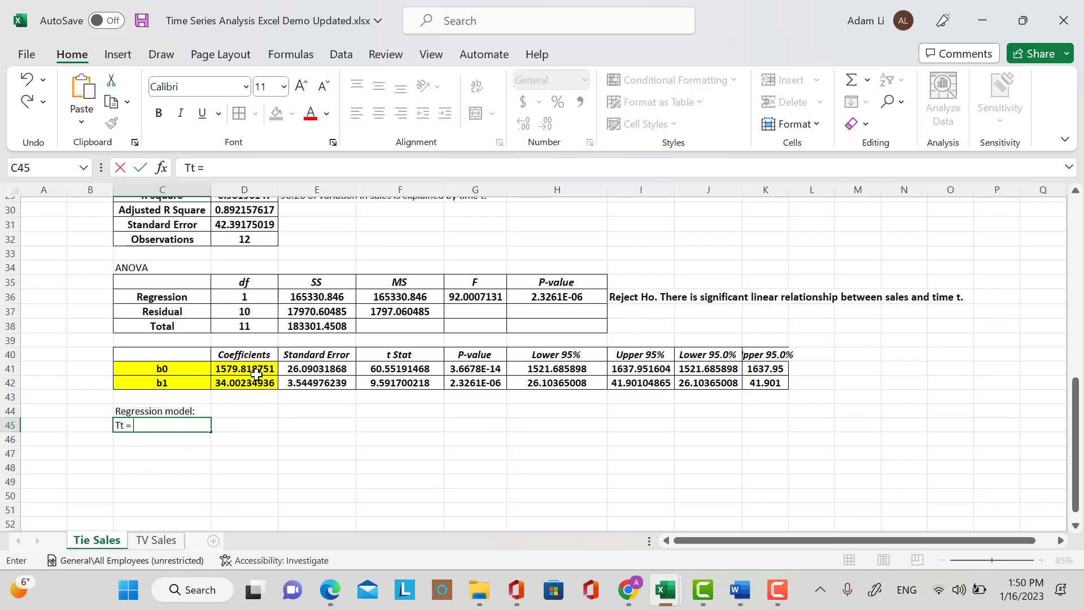
# Reduce the b0 and b1 coefficients in D41:D42 to two decimal places.
pyautogui.moveTo(252, 370); pyautogui.dragTo(268, 381)
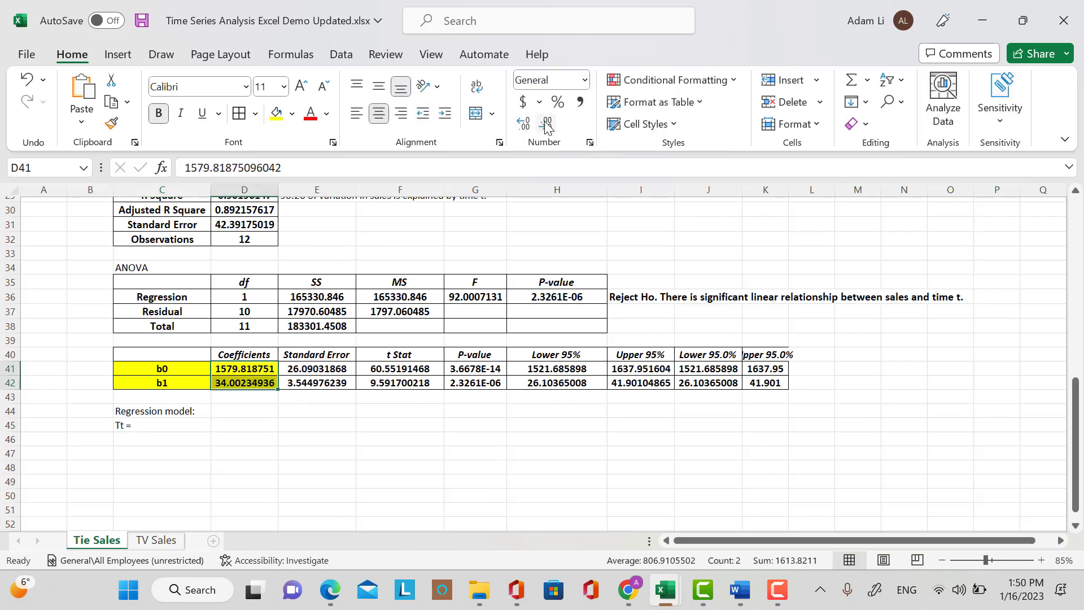
pyautogui.click(546, 125)
pyautogui.click(546, 125)
pyautogui.click(547, 125)
pyautogui.click(546, 125)
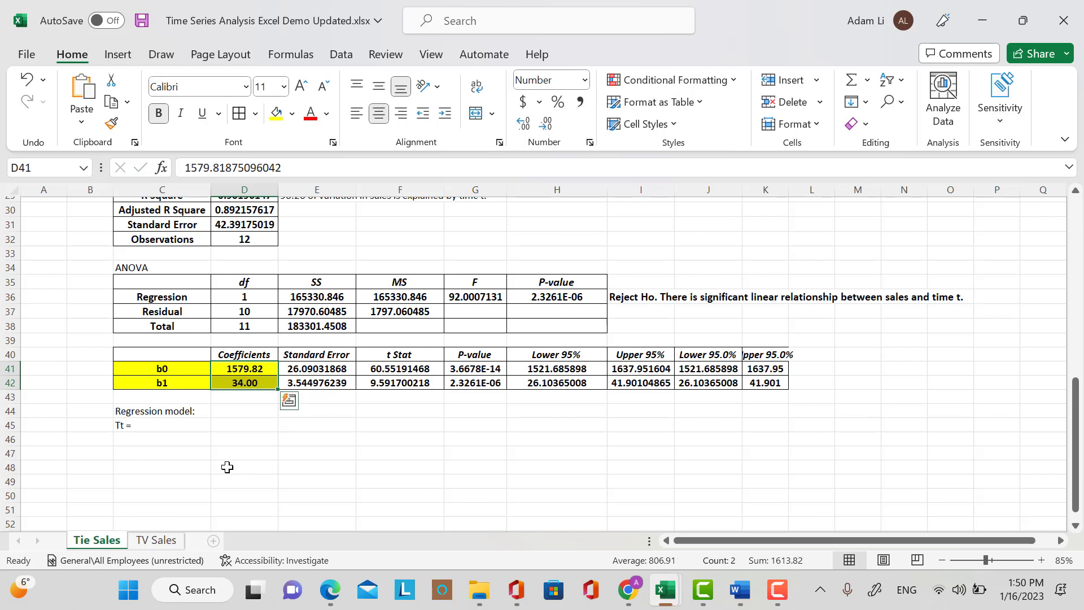
# Complete the trend equation in C45 so it reads "Tt = 1579.82 + 34.00 * t".
pyautogui.click(174, 428)
pyautogui.doubleClick(156, 428)
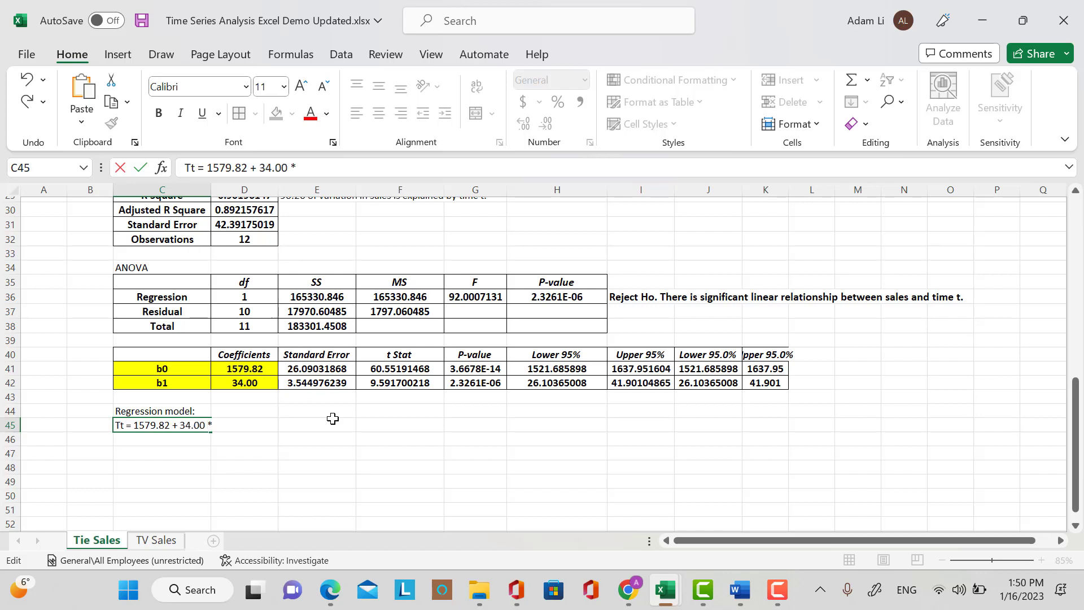
pyautogui.click(308, 460)
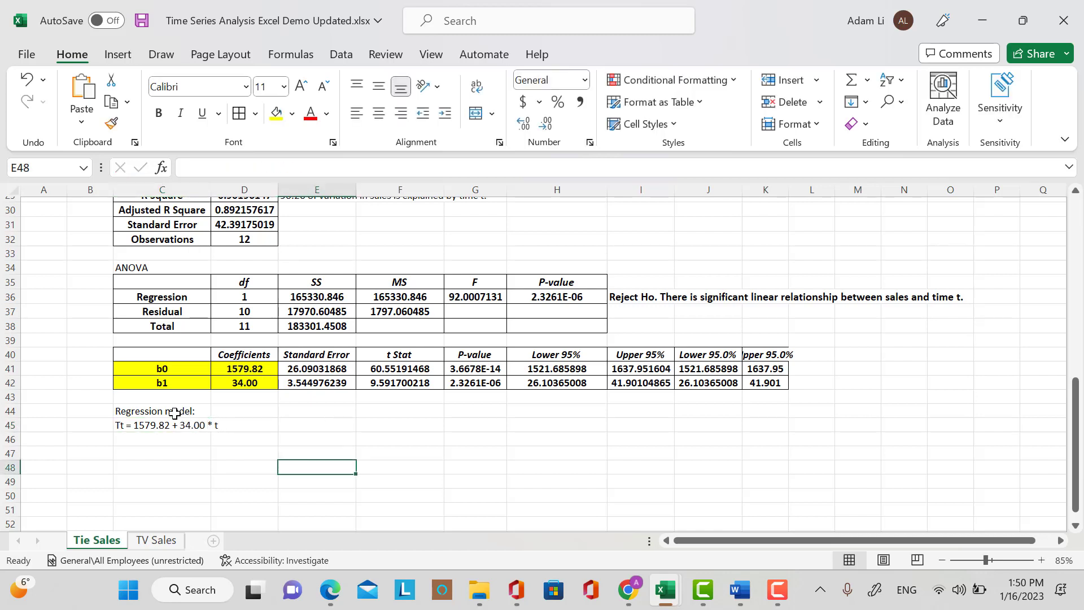
# Format the regression model heading and equation in C44:C45 as bold red text at font size 14.
pyautogui.moveTo(172, 412); pyautogui.dragTo(196, 426)
pyautogui.click(158, 112)
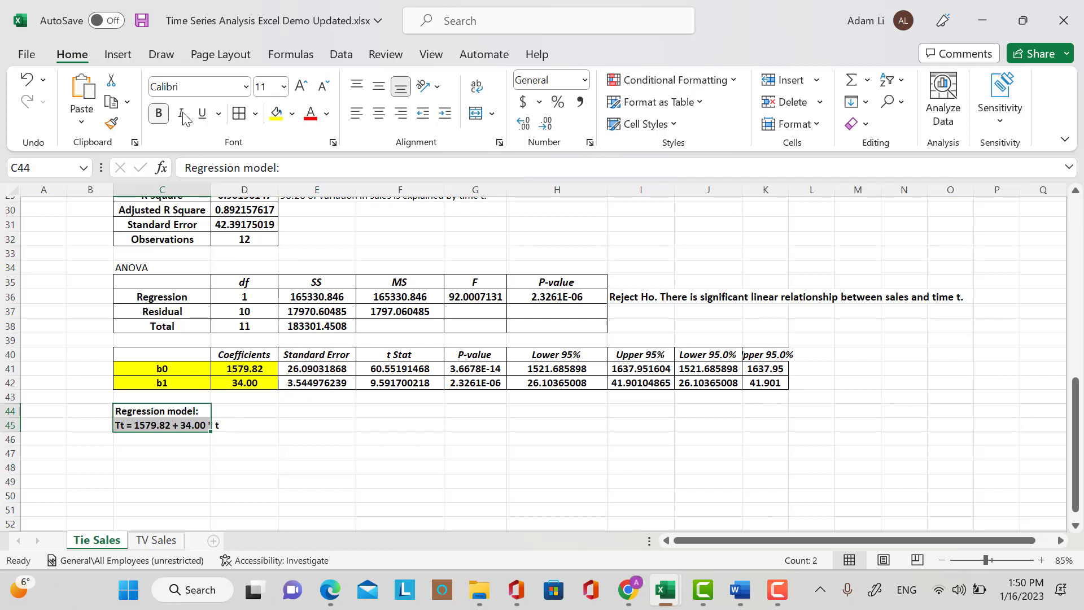
pyautogui.click(311, 115)
pyautogui.click(283, 87)
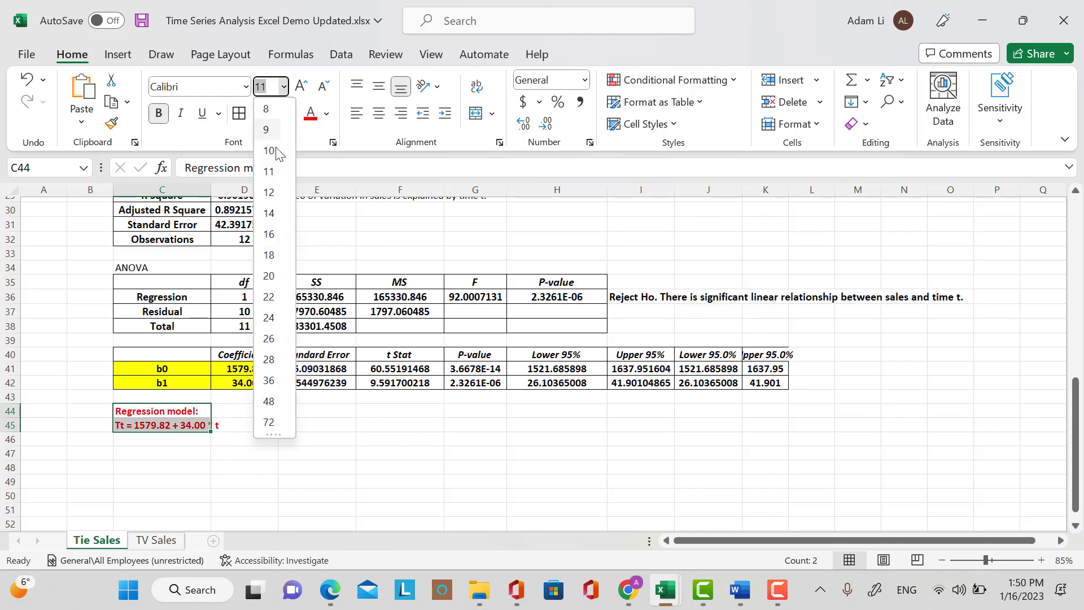
pyautogui.click(274, 211)
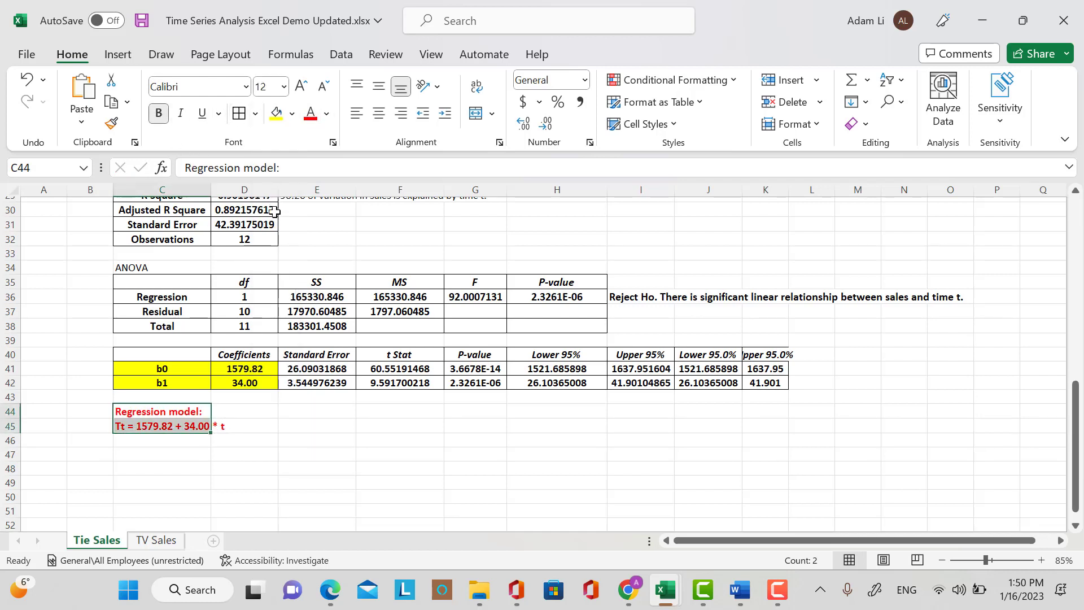
pyautogui.click(160, 114)
pyautogui.click(160, 115)
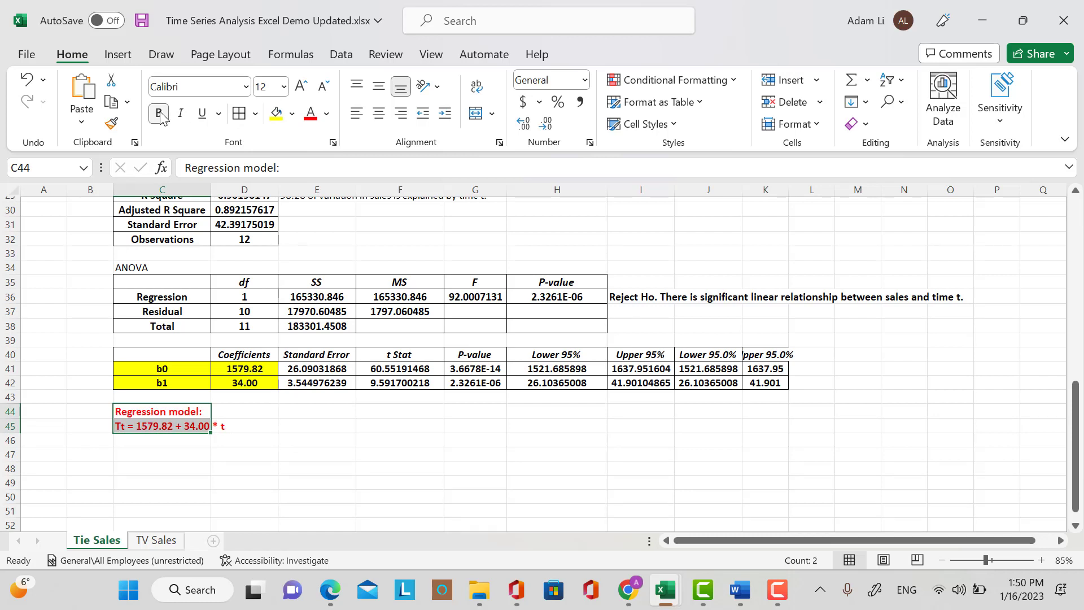
pyautogui.click(283, 86)
pyautogui.click(277, 215)
pyautogui.click(395, 484)
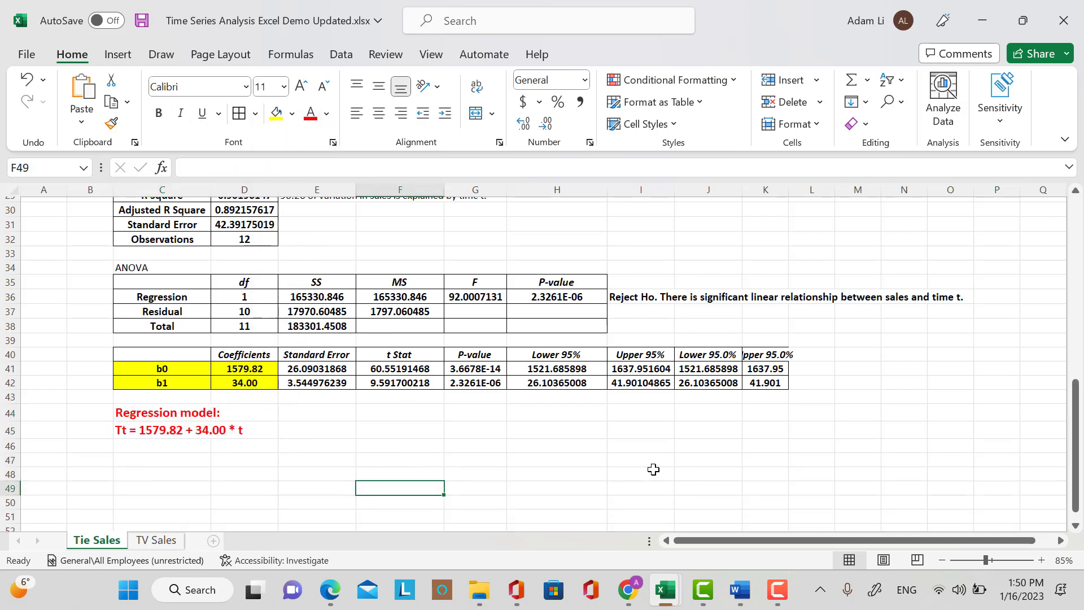
pyautogui.click(715, 463)
# Start the Trend Forcast formula in I3 with an absolute reference to the b0 coefficient, =$D$41+.
pyautogui.scroll(1, 754, 364)
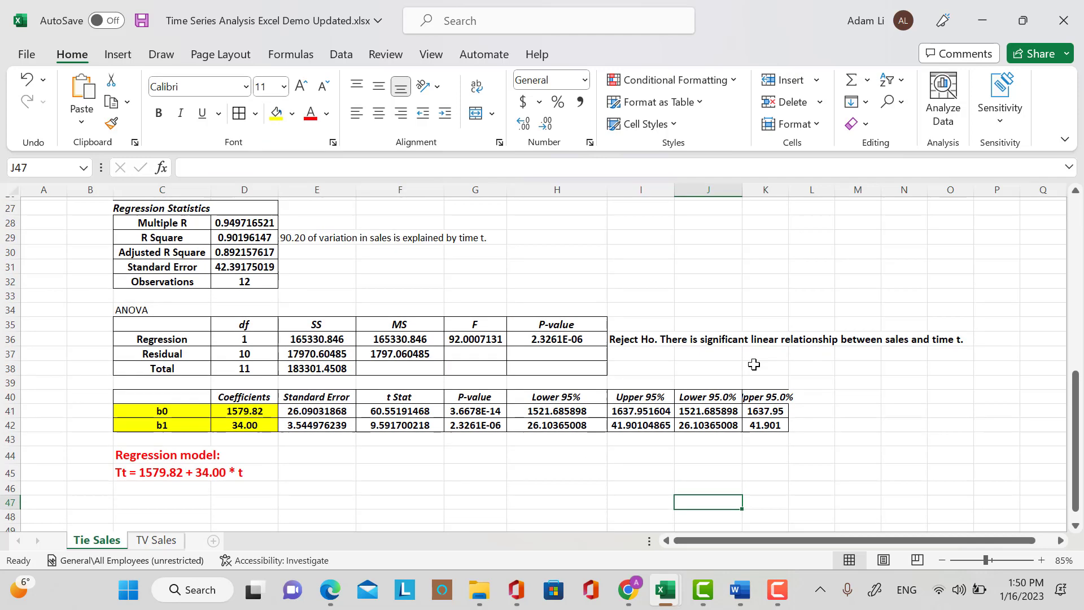
pyautogui.scroll(9, 982, 317)
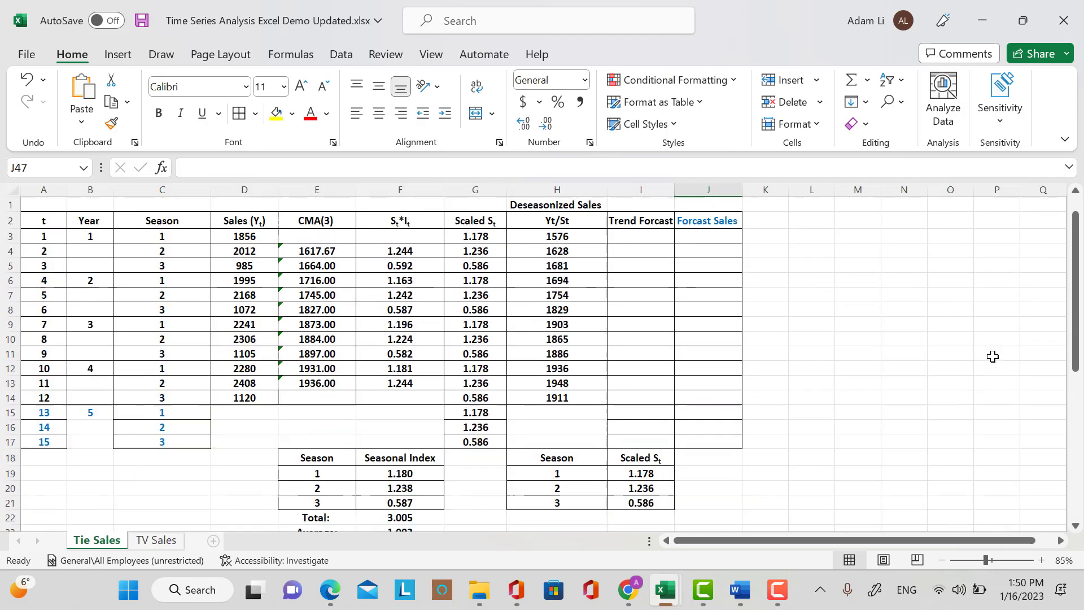
pyautogui.click(667, 240)
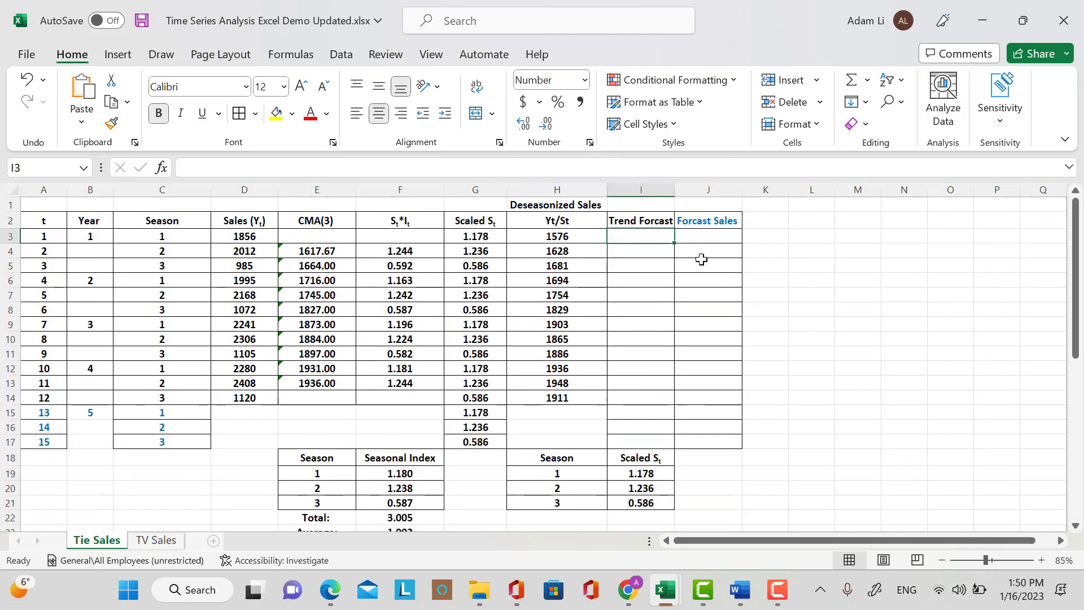
pyautogui.write('=')
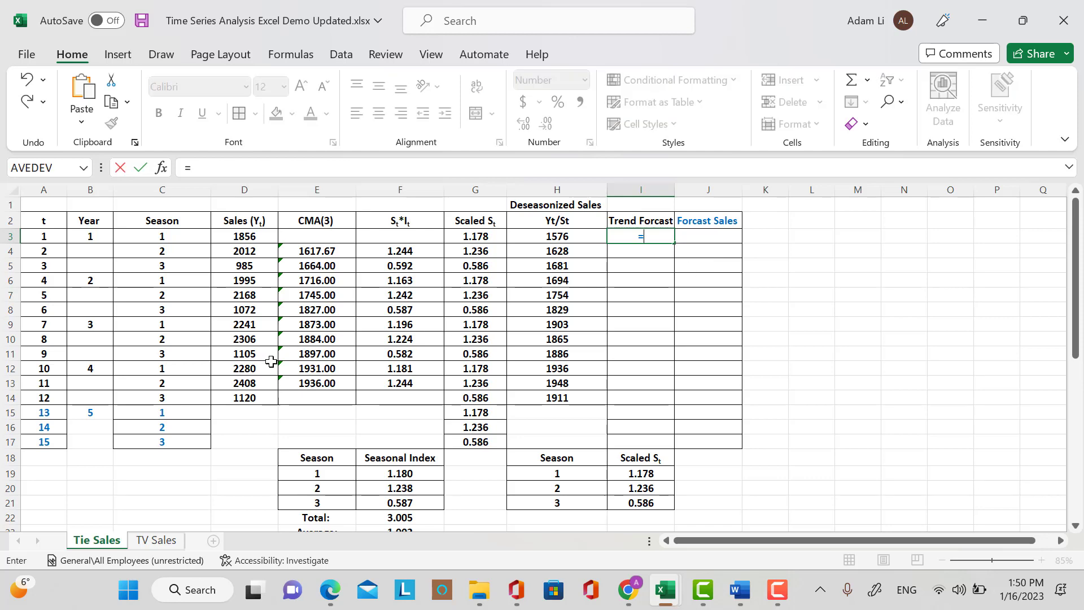
pyautogui.scroll(-5, 271, 361)
pyautogui.scroll(1, 273, 403)
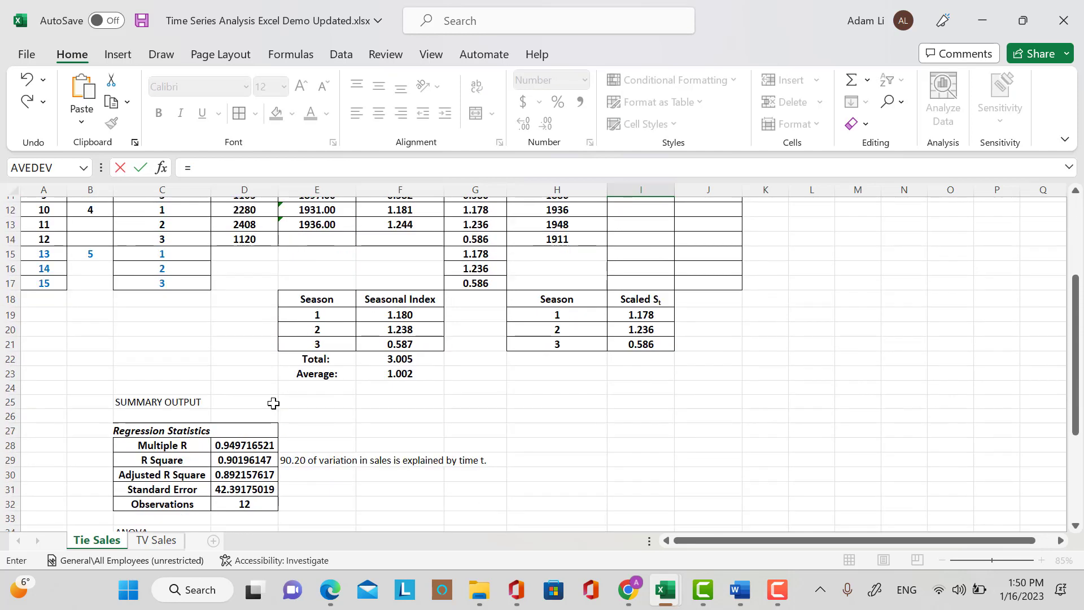
pyautogui.scroll(-4, 273, 403)
pyautogui.click(270, 465)
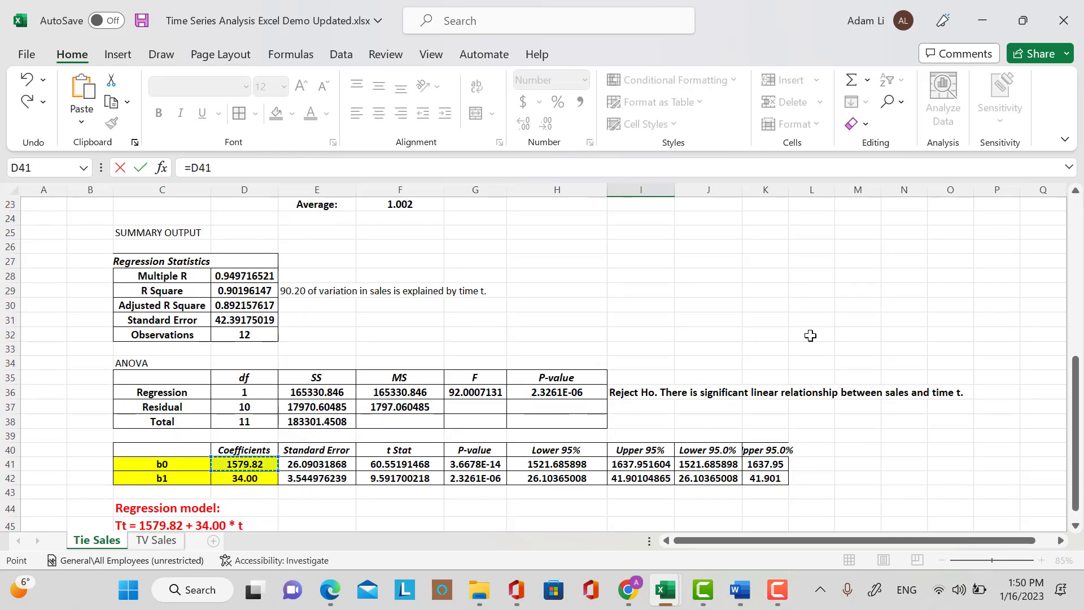
pyautogui.scroll(7, 810, 336)
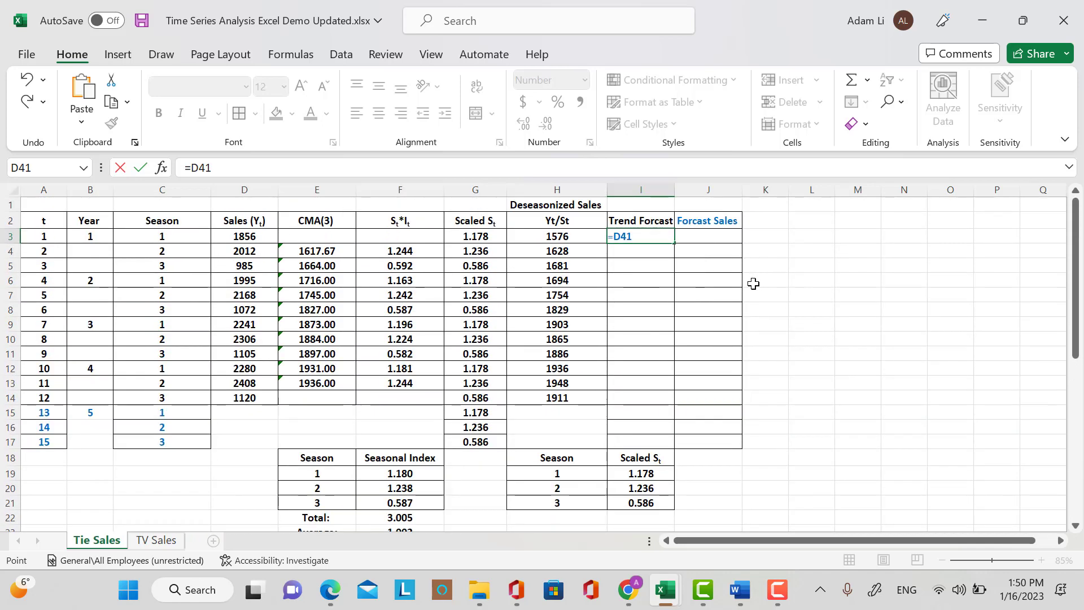
pyautogui.click(614, 236)
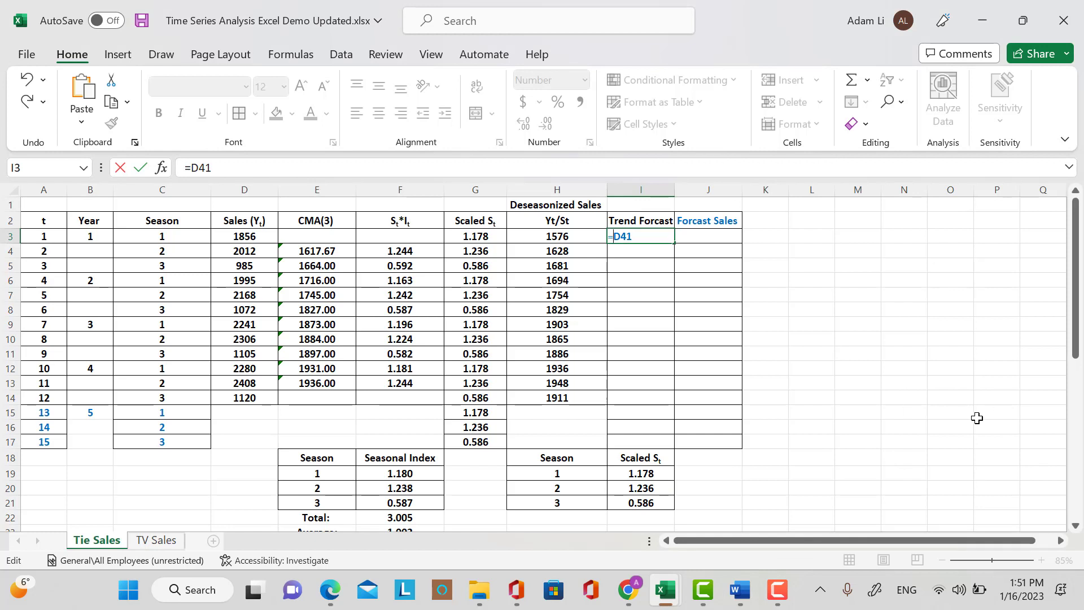
pyautogui.write('$D$41+')
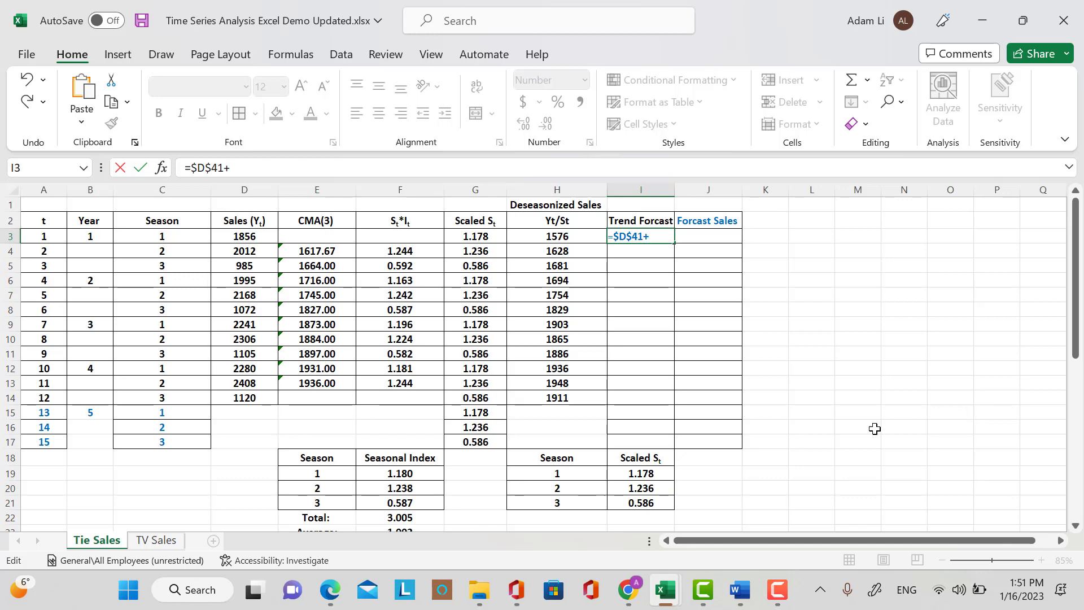
# Extend the I3 formula with an absolute reference to the b1 coefficient and a multiplication sign, giving =$D$41+$D$42*.
pyautogui.scroll(-9, 498, 384)
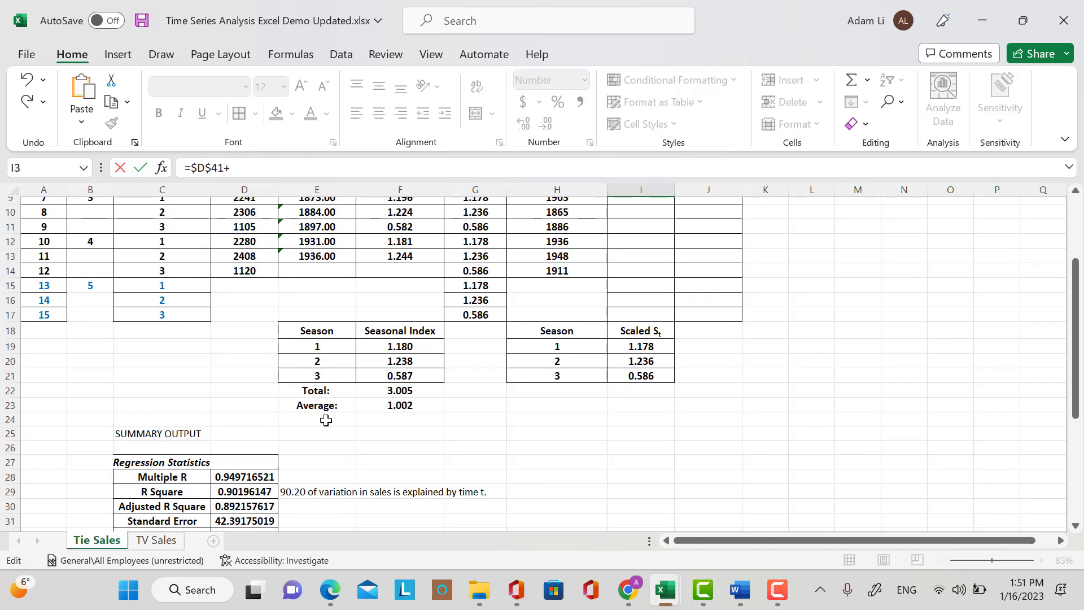
pyautogui.click(244, 425)
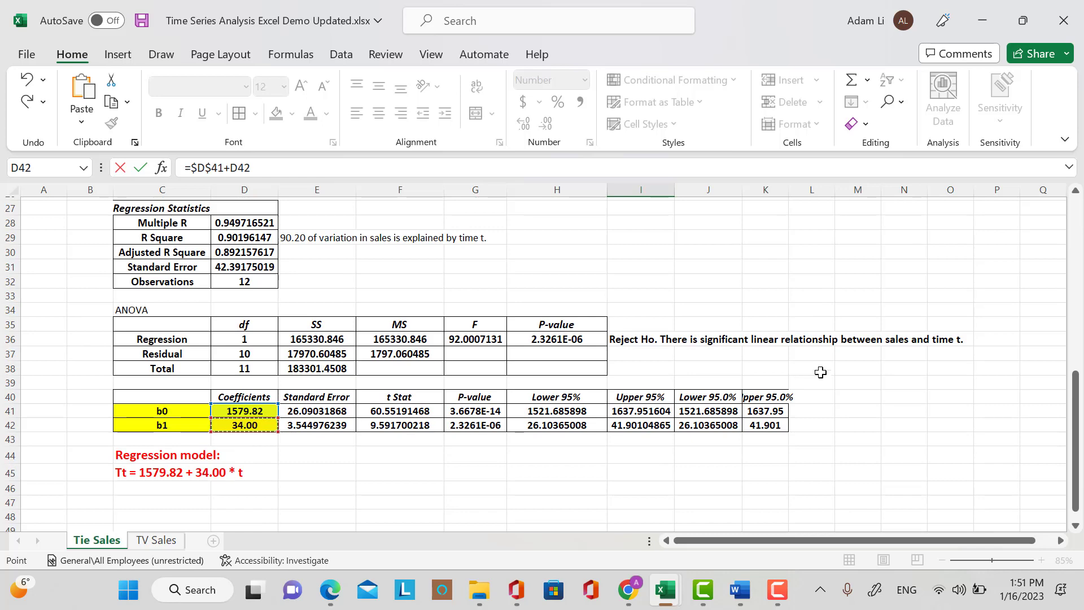
pyautogui.scroll(8, 840, 308)
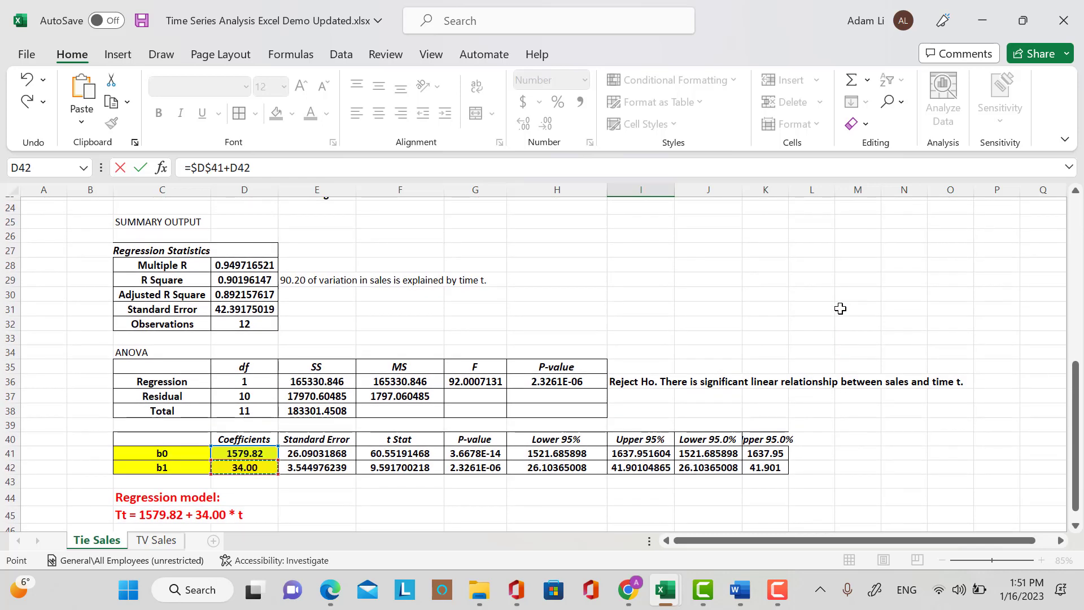
pyautogui.scroll(1, 840, 308)
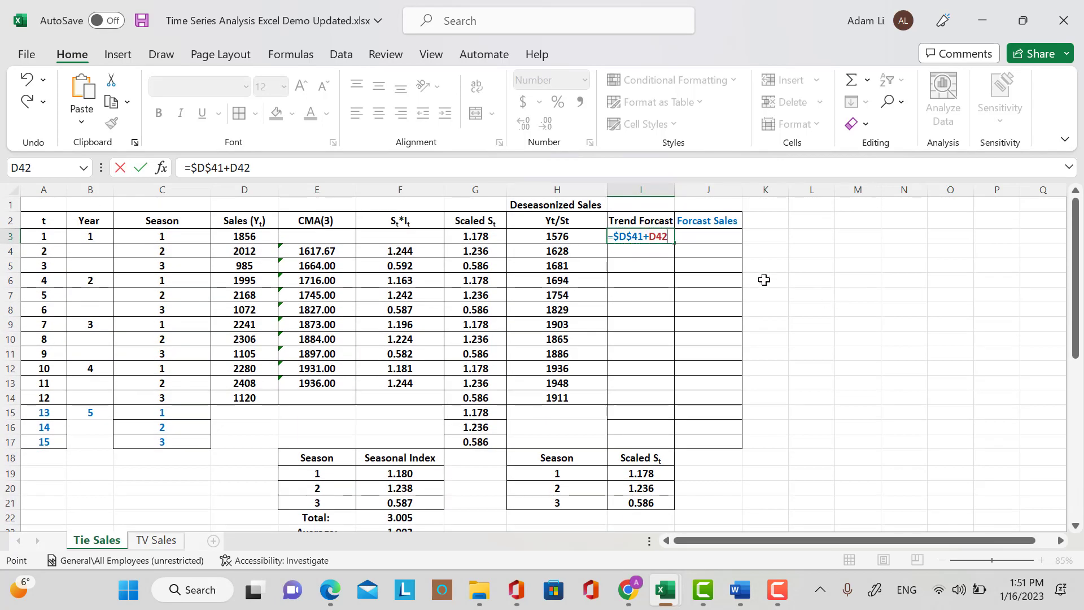
pyautogui.click(658, 239)
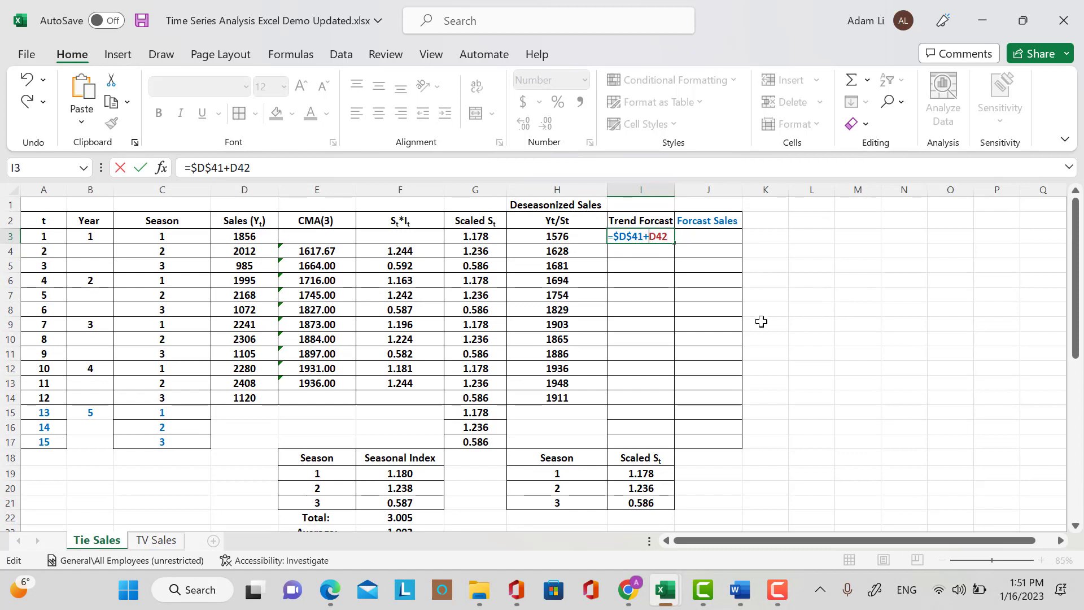
pyautogui.write('$')
pyautogui.press('Right')
pyautogui.write('$')
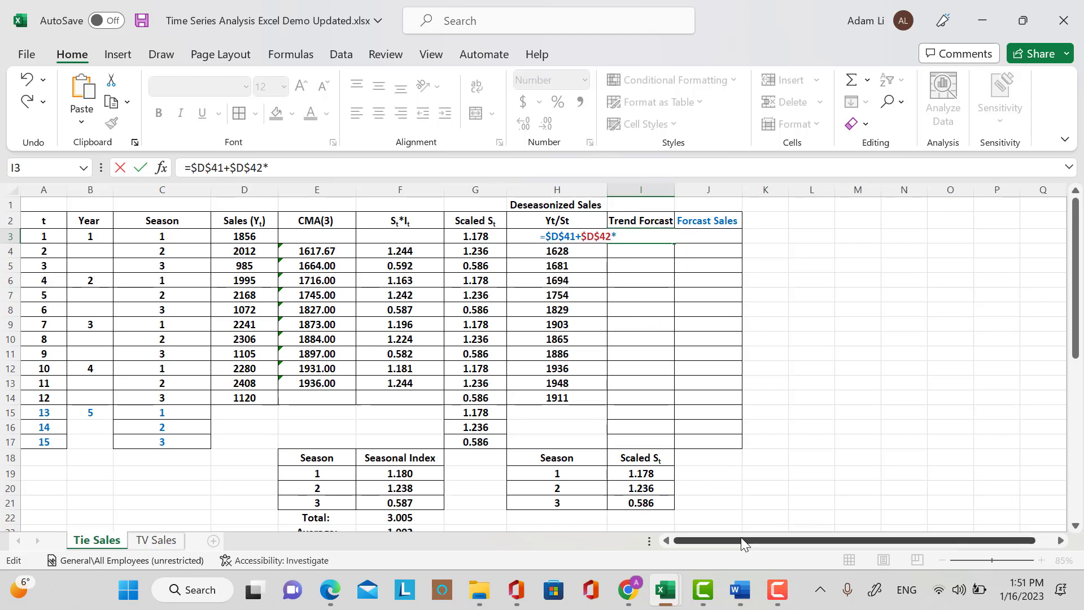
pyautogui.write('*')
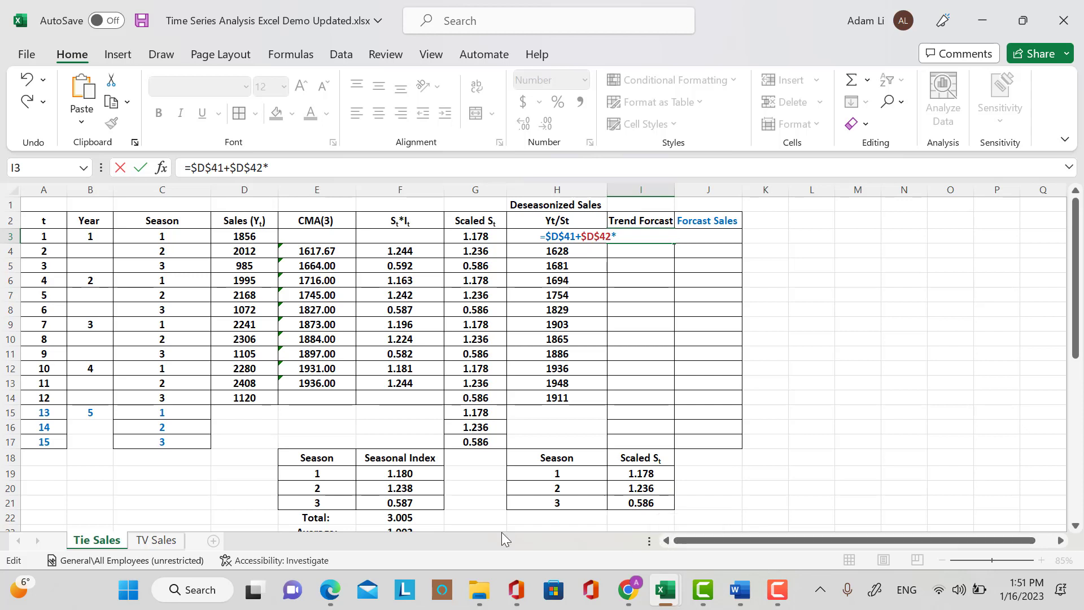
# Finish the I3 formula with the period in A3 and fill it down the Trend Forcast column to I17.
pyautogui.click(39, 240)
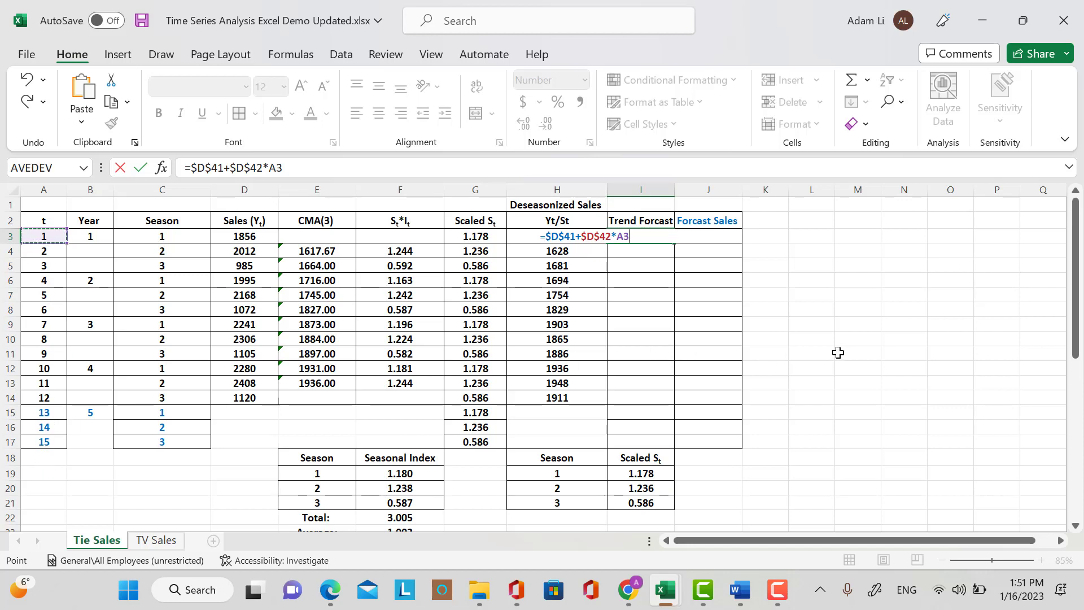
pyautogui.press('Return')
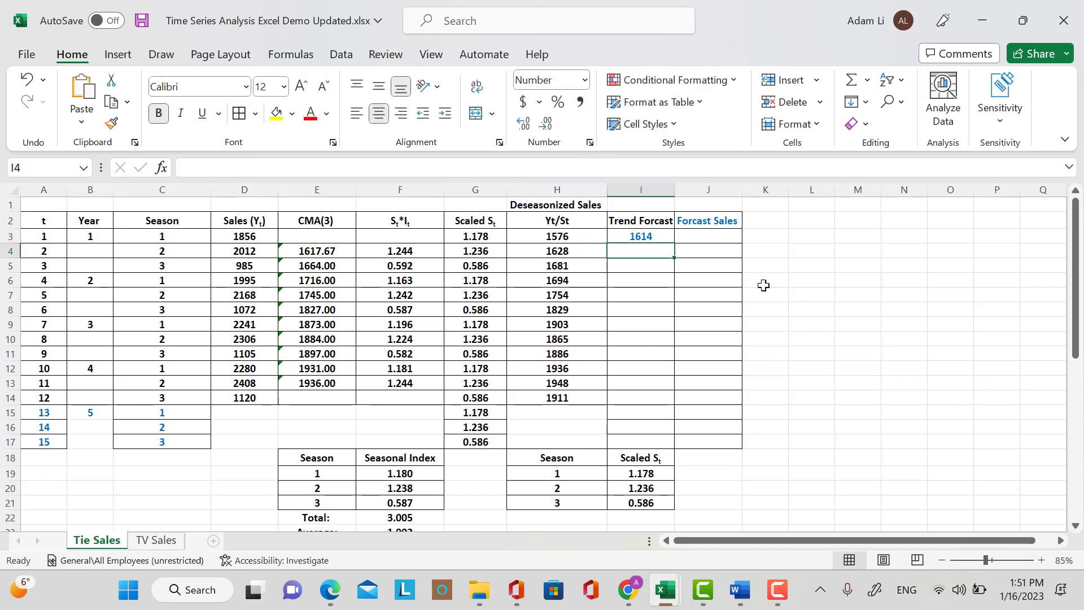
pyautogui.click(670, 237)
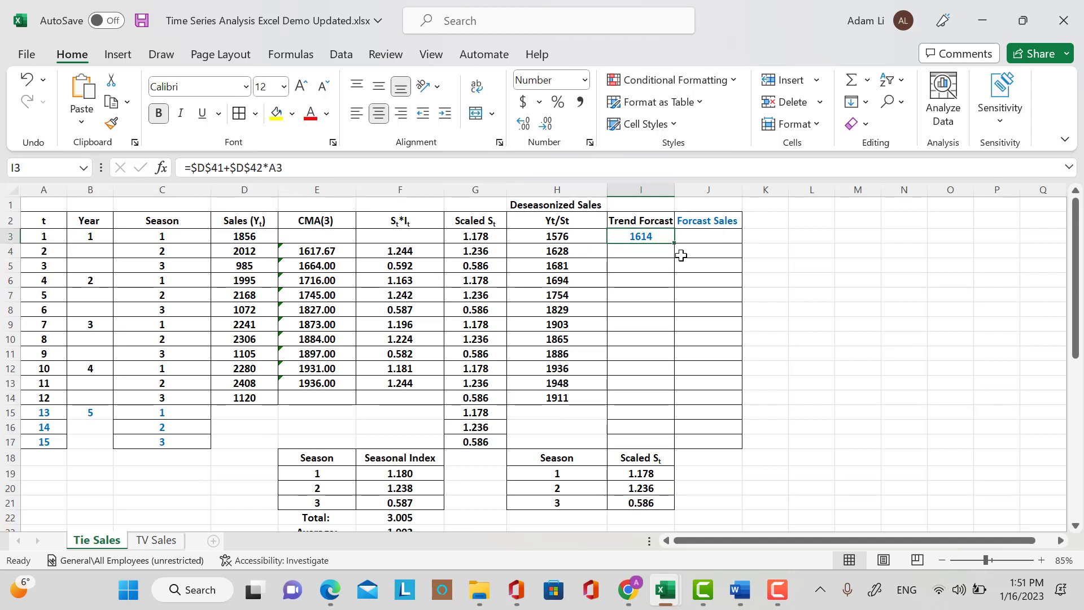
pyautogui.moveTo(676, 242); pyautogui.dragTo(677, 446)
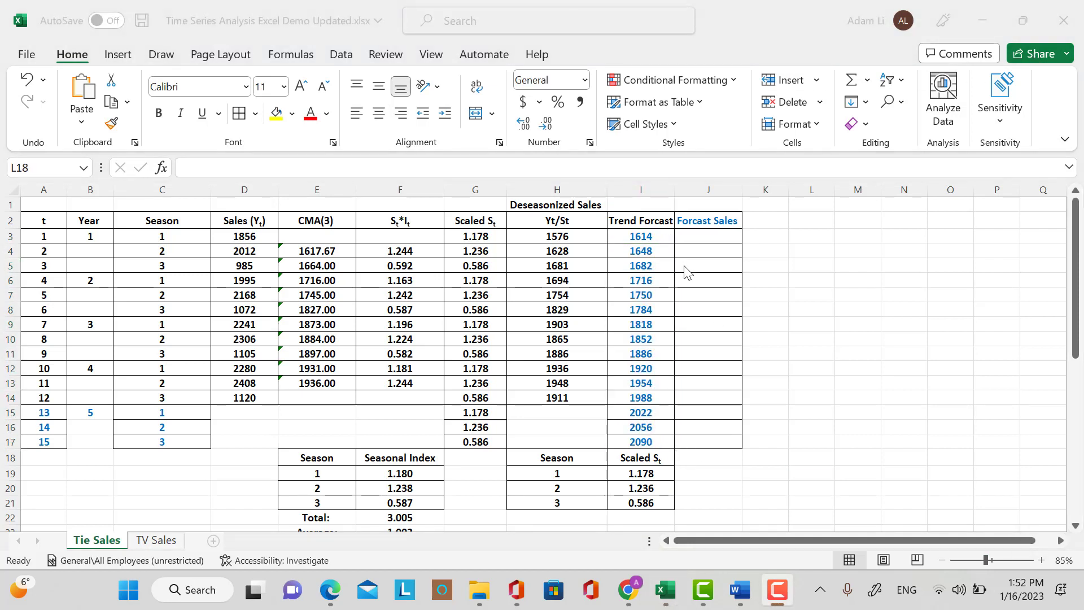
# Enter the Forcast Sales formula =I3*G3 in J3, multiplying the trend forecast by the scaled seasonal index.
pyautogui.click(715, 239)
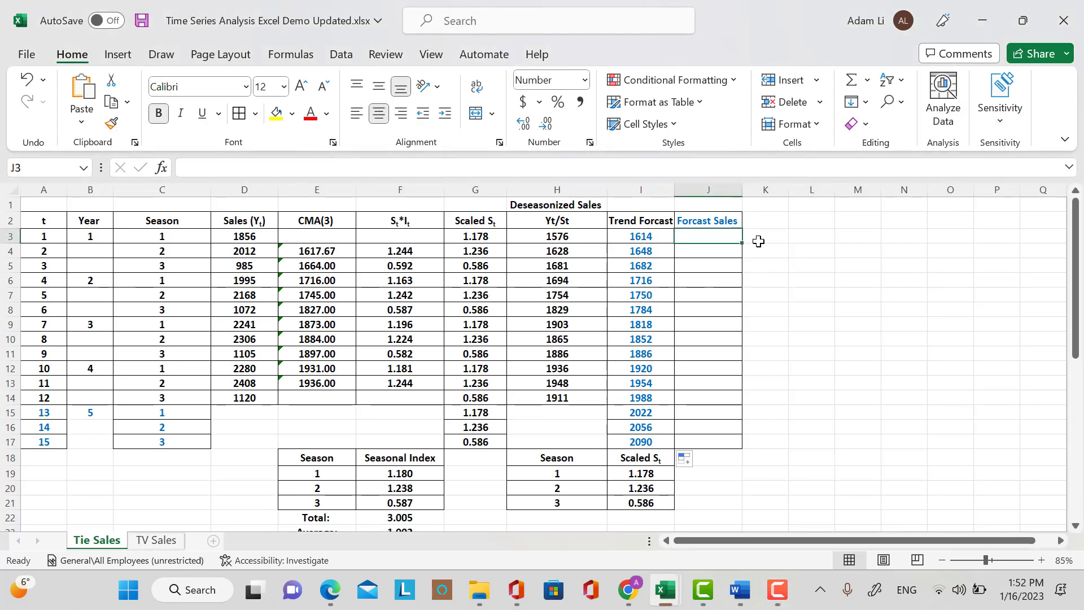
pyautogui.write('=')
pyautogui.click(643, 236)
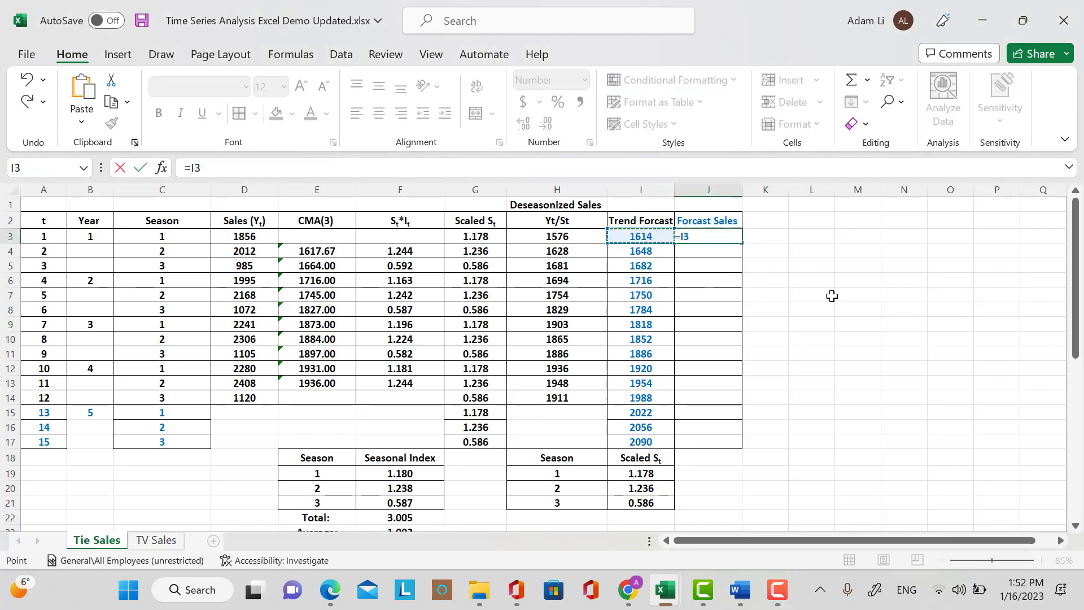
pyautogui.write('*')
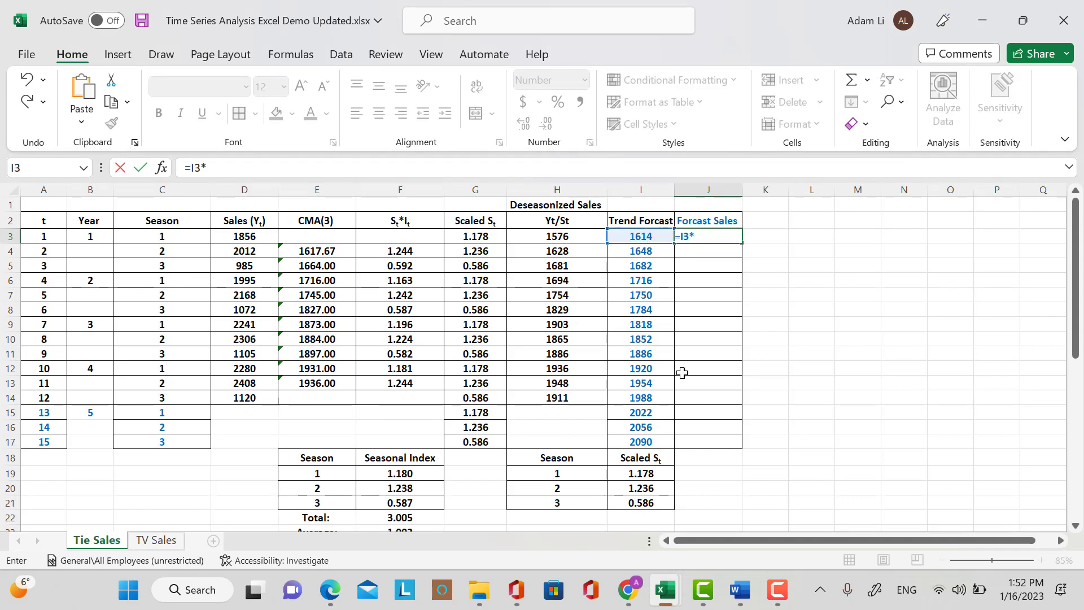
pyautogui.click(481, 233)
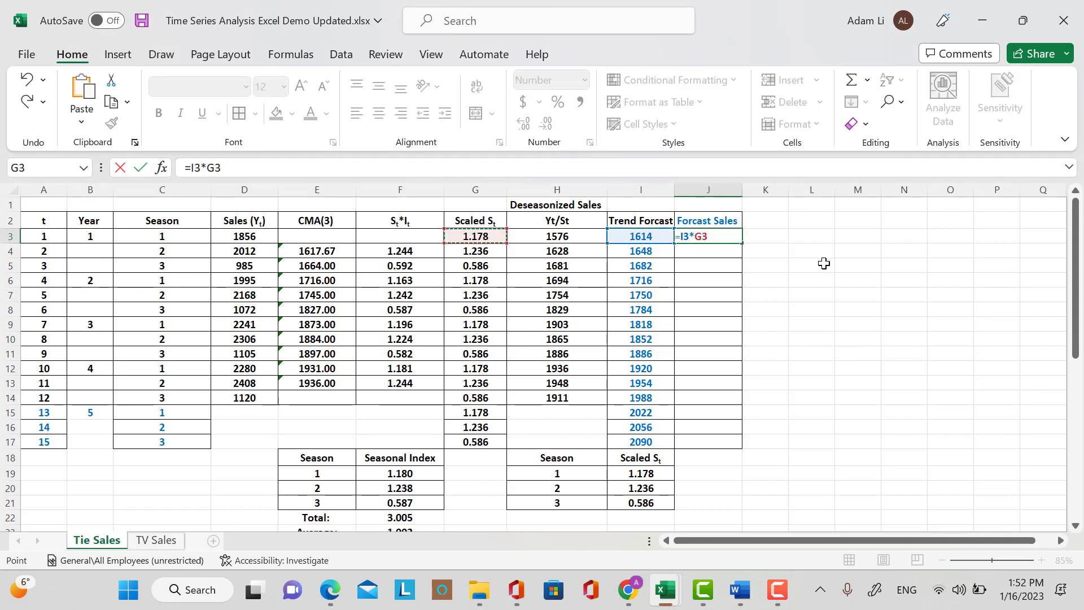
pyautogui.press('Return')
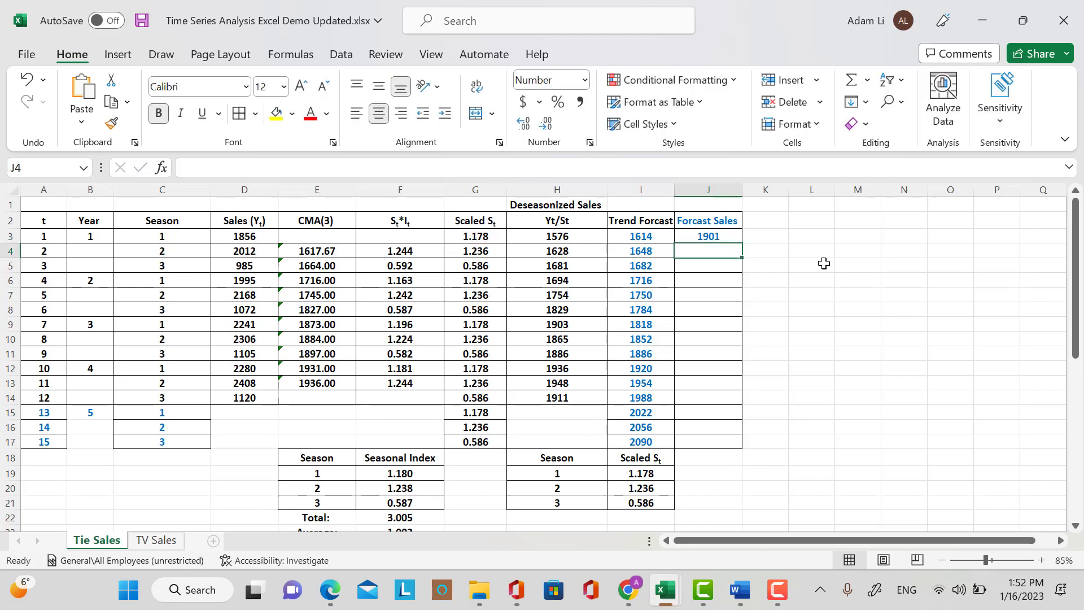
# Fill the forecast sales formula from J3 down to J17.
pyautogui.click(733, 239)
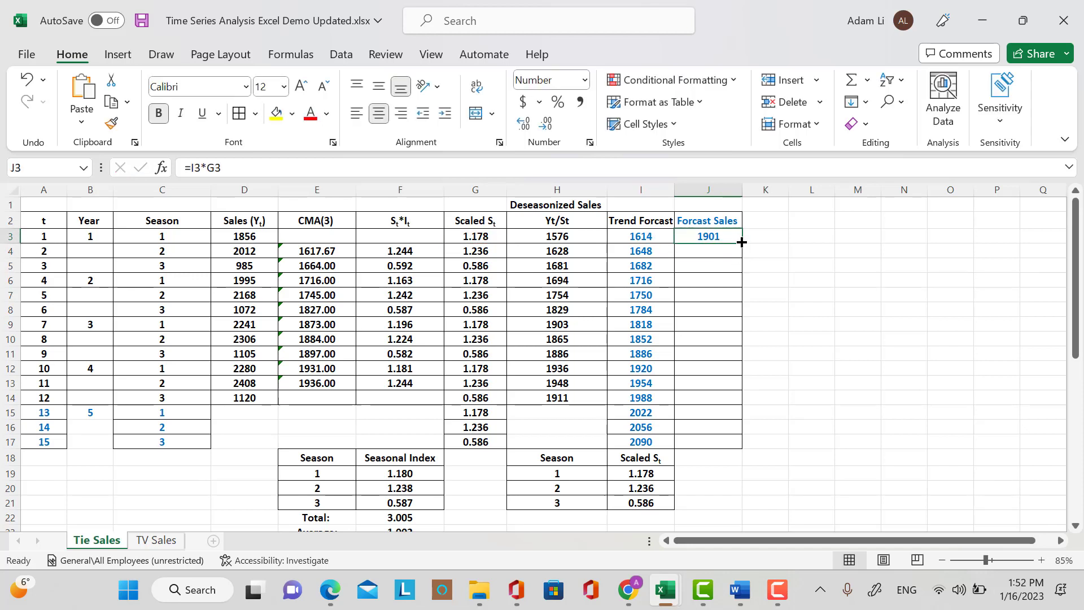
pyautogui.moveTo(741, 242); pyautogui.dragTo(729, 446)
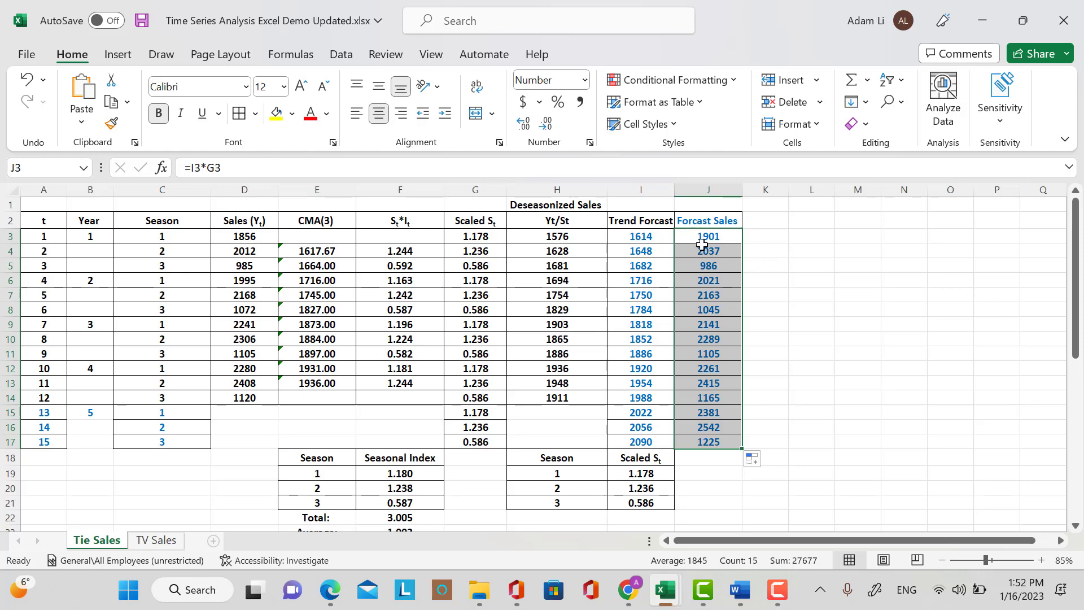
pyautogui.click(829, 410)
pyautogui.scroll(-3, 829, 409)
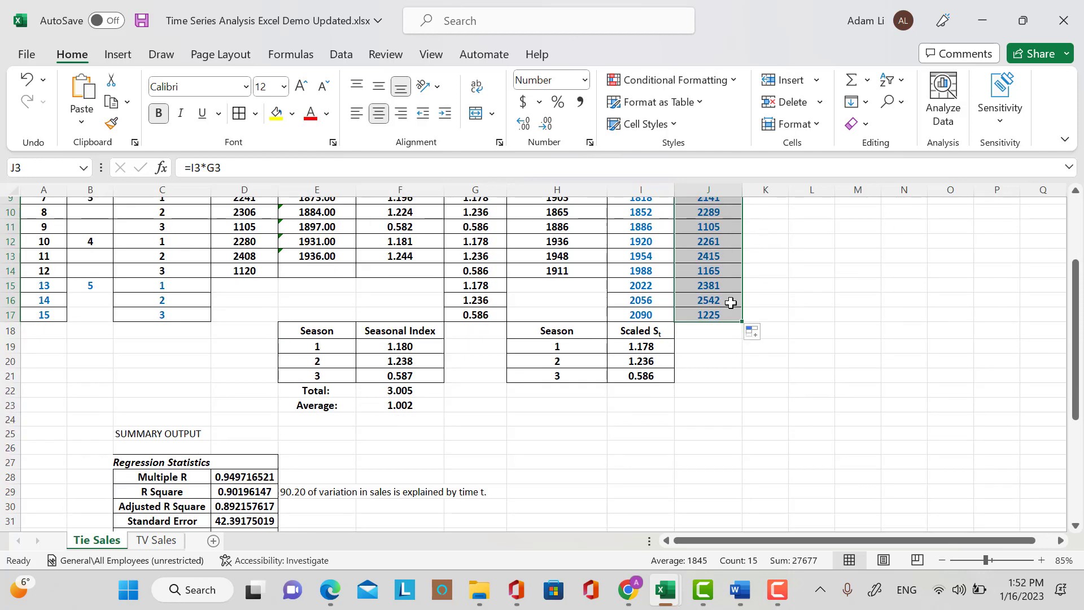
# Highlight the year 5 forecast sales in J15:J17 with yellow fill.
pyautogui.moveTo(703, 283); pyautogui.dragTo(708, 318)
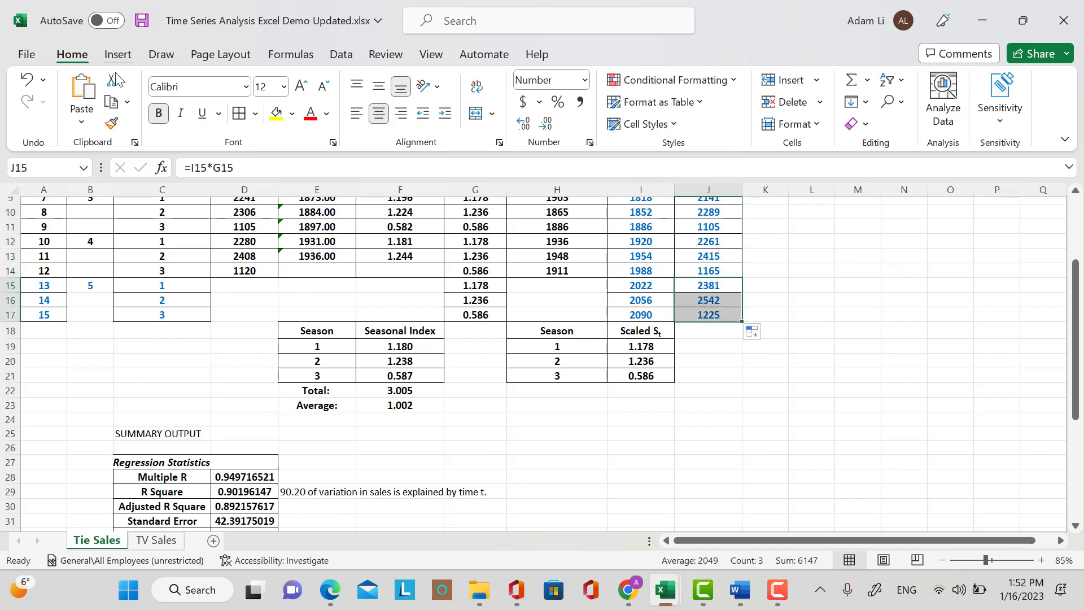
pyautogui.click(276, 113)
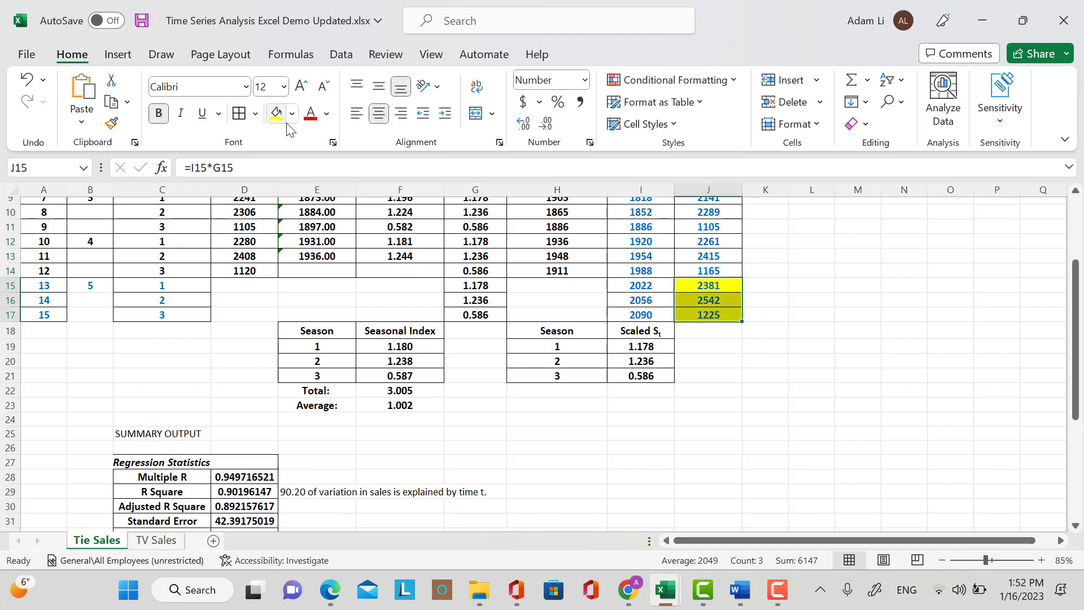
pyautogui.click(859, 314)
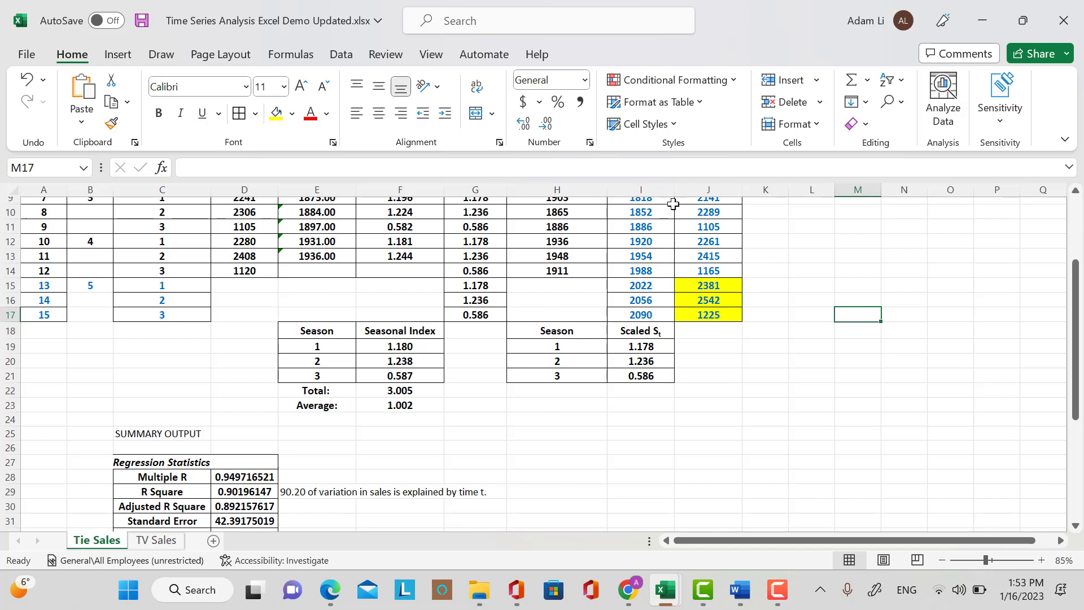
pyautogui.moveTo(721, 288); pyautogui.dragTo(722, 314)
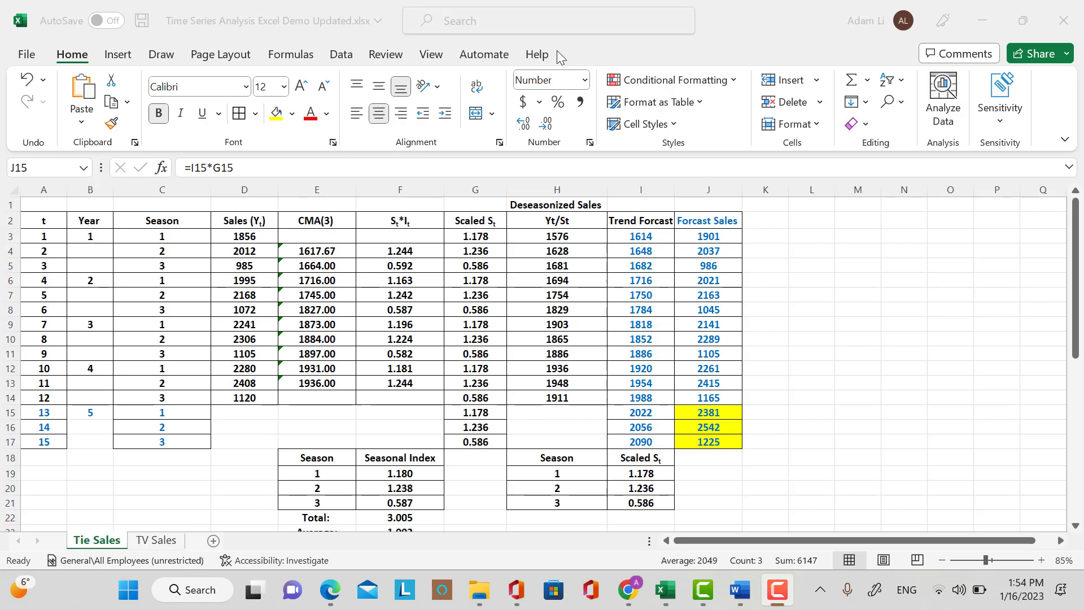
# Insert a 2-D line chart with markers from B2:D14 and place it beside the Forcast Sales column.
pyautogui.click(97, 238)
pyautogui.moveTo(92, 225); pyautogui.dragTo(245, 393)
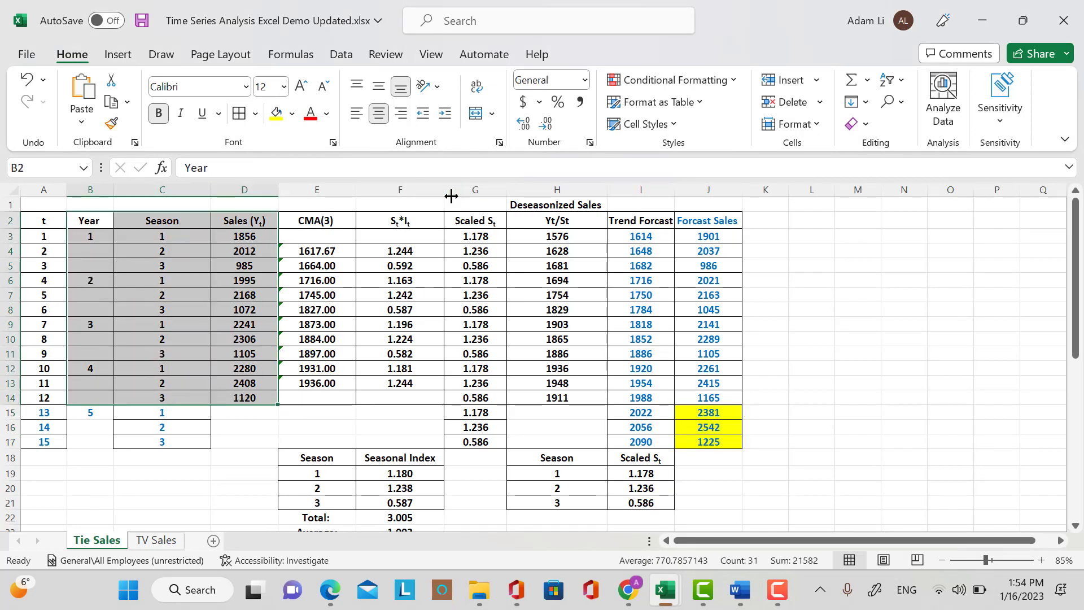
pyautogui.click(117, 56)
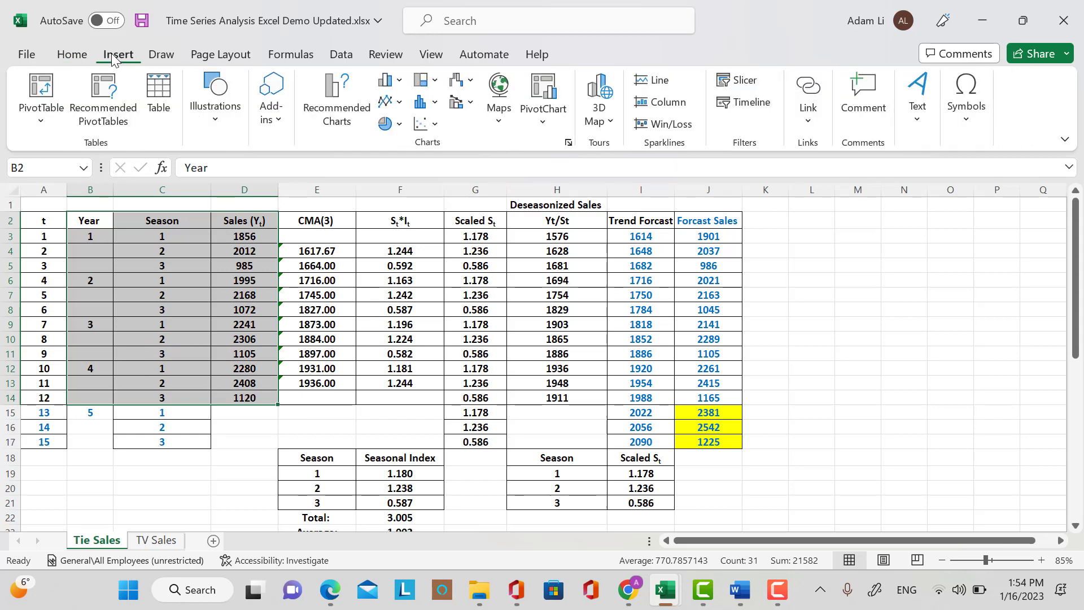
pyautogui.click(435, 125)
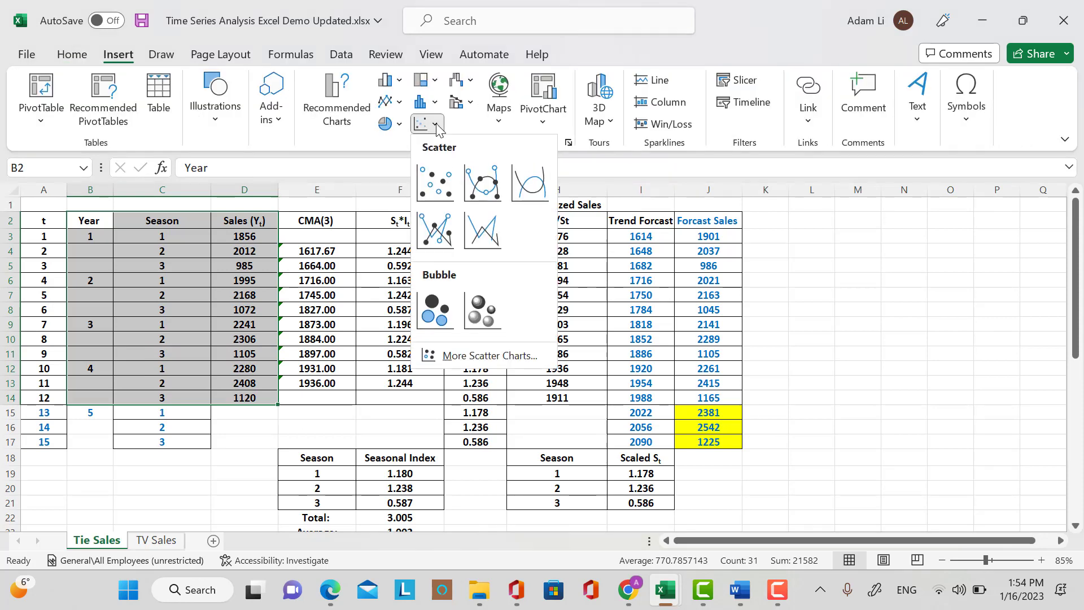
pyautogui.click(399, 102)
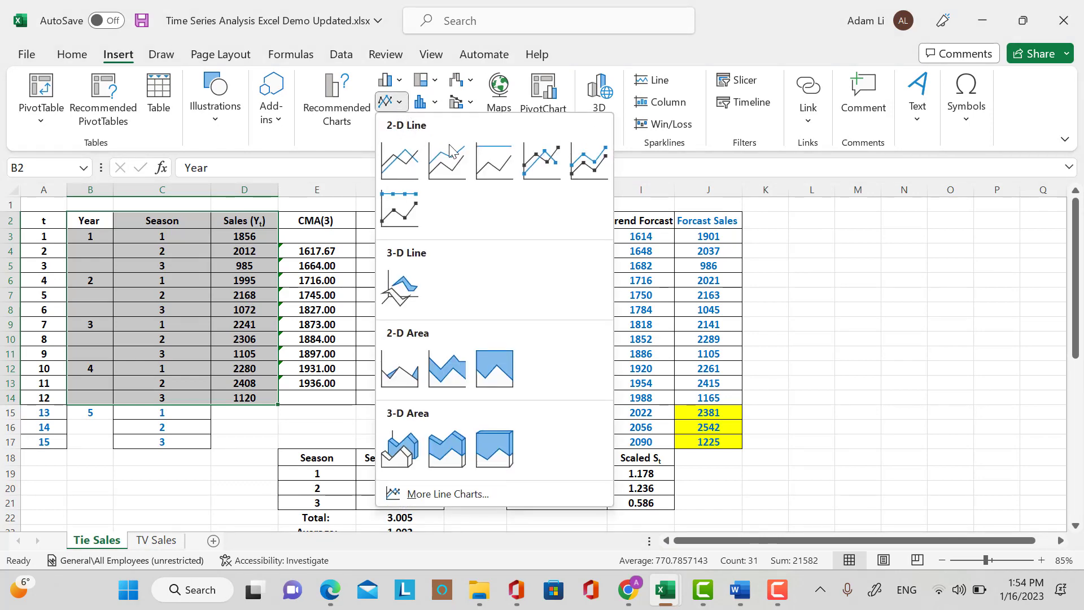
pyautogui.click(544, 165)
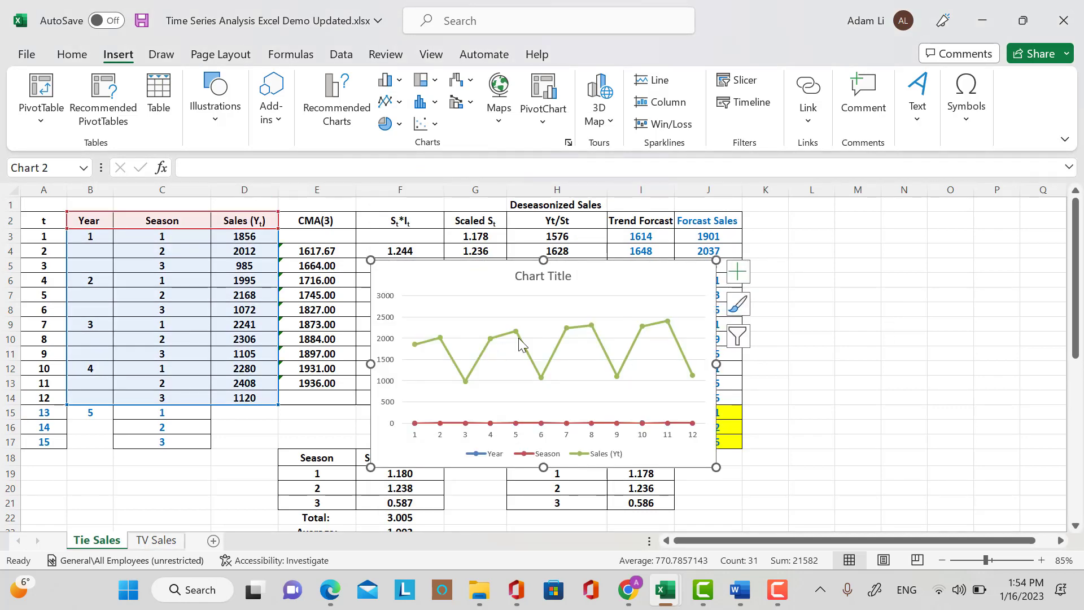
pyautogui.moveTo(440, 289); pyautogui.dragTo(814, 229)
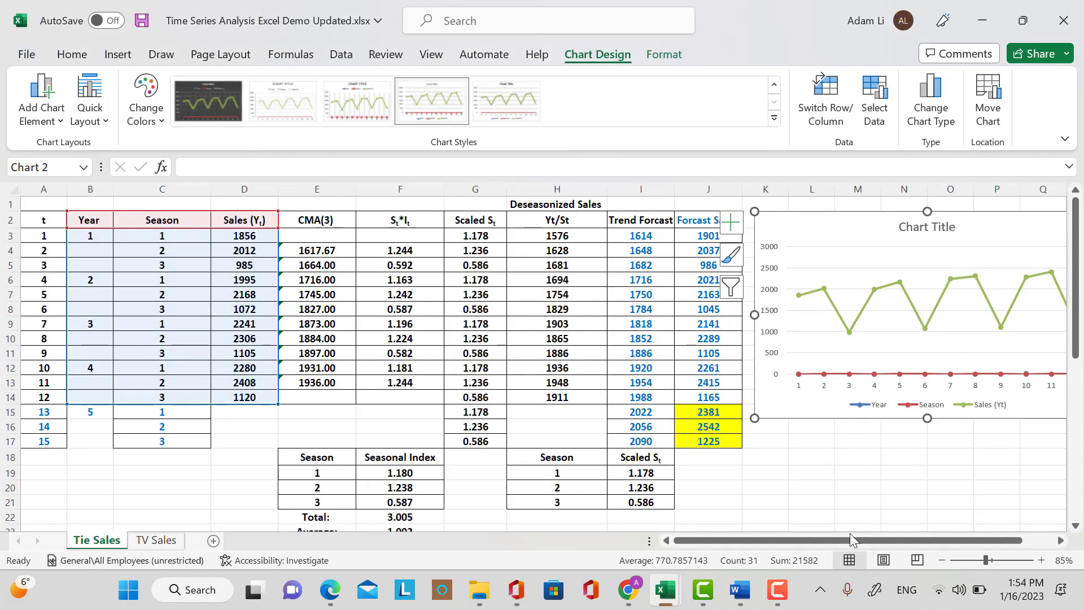
pyautogui.moveTo(850, 540); pyautogui.dragTo(874, 540)
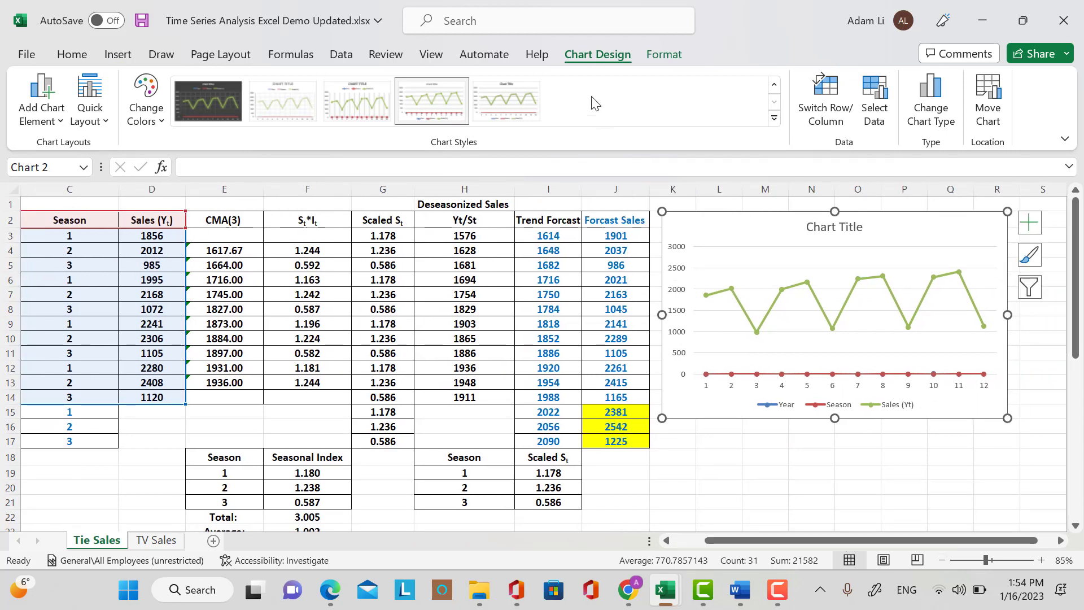
pyautogui.press('F9')
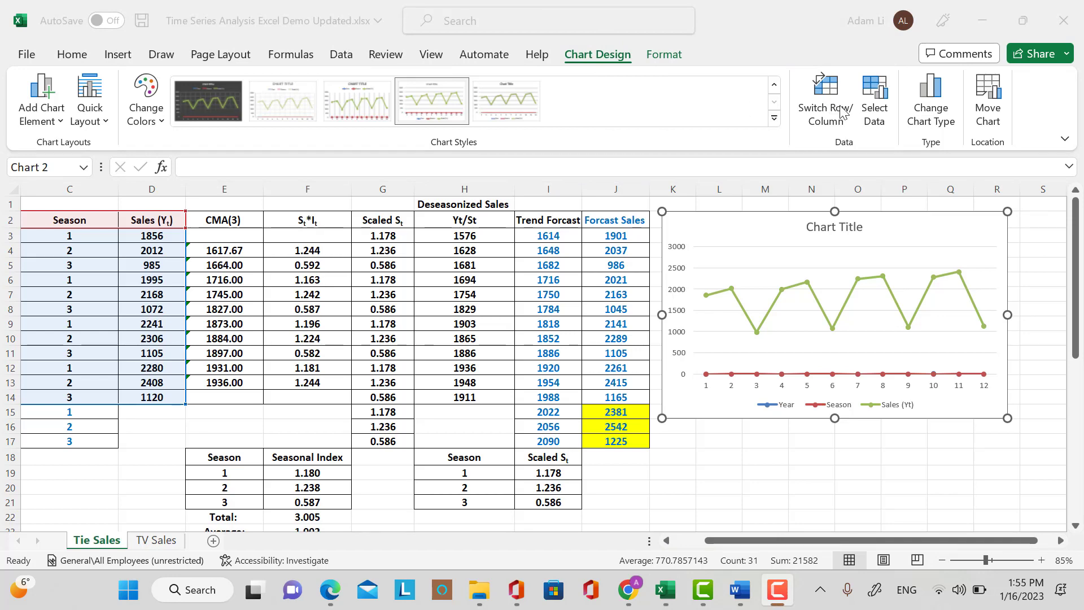
# Remove the Year, Season and Sales (Yt) series from the chart's data source.
pyautogui.click(835, 310)
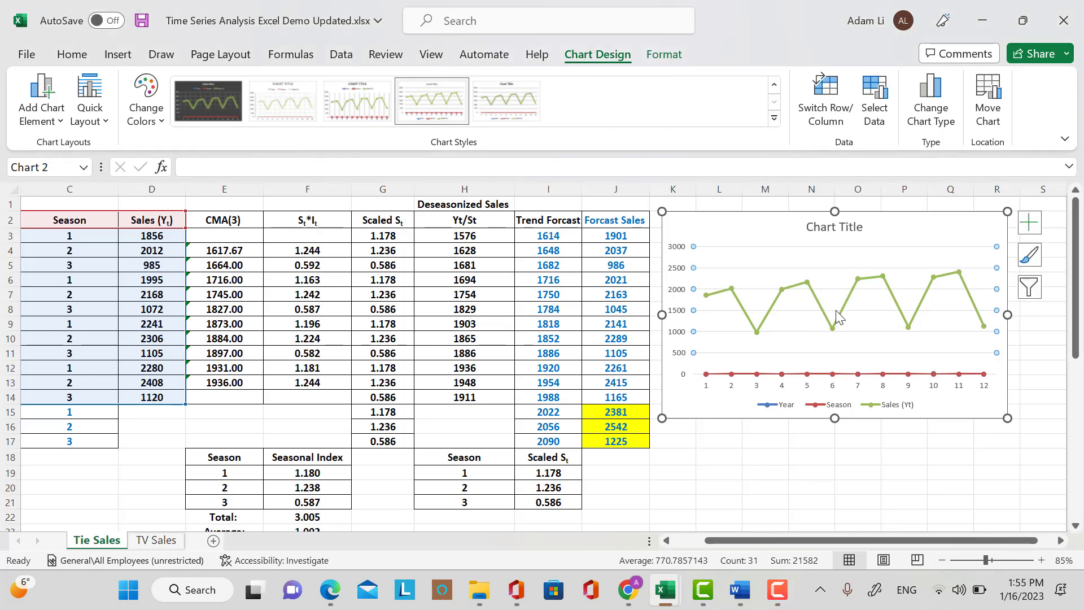
pyautogui.click(888, 132)
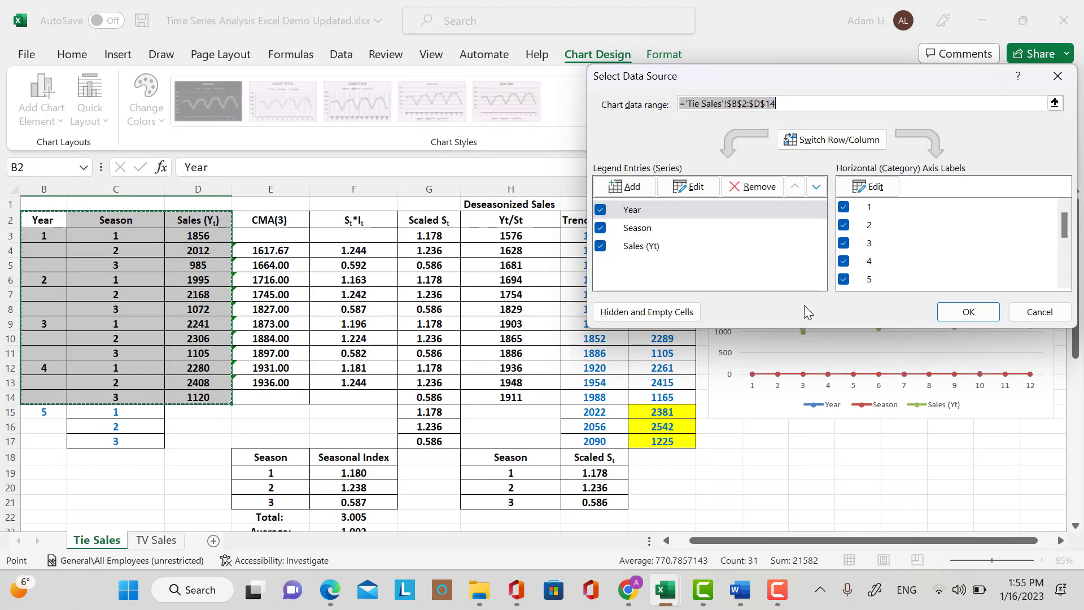
pyautogui.click(758, 191)
pyautogui.click(758, 192)
pyautogui.click(757, 192)
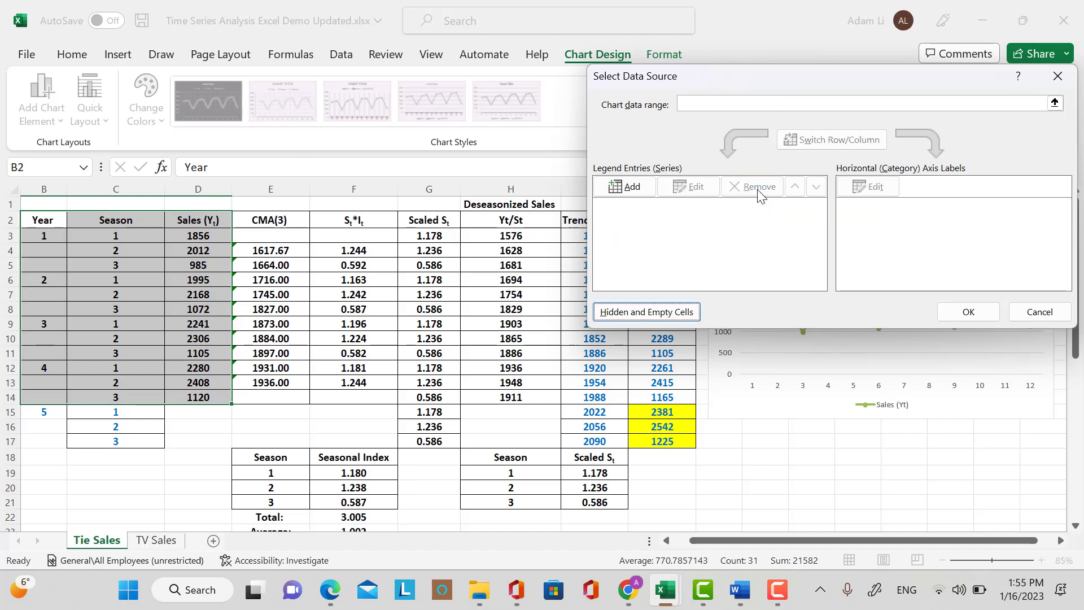
# Add a chart series named Sales with the values in D3:D14.
pyautogui.click(645, 192)
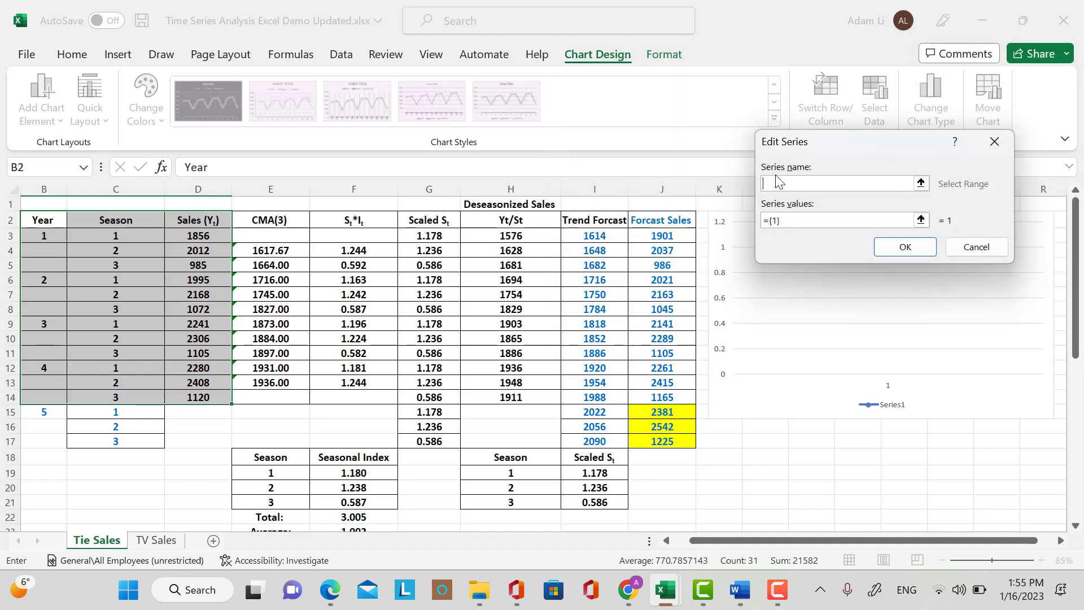
pyautogui.click(832, 185)
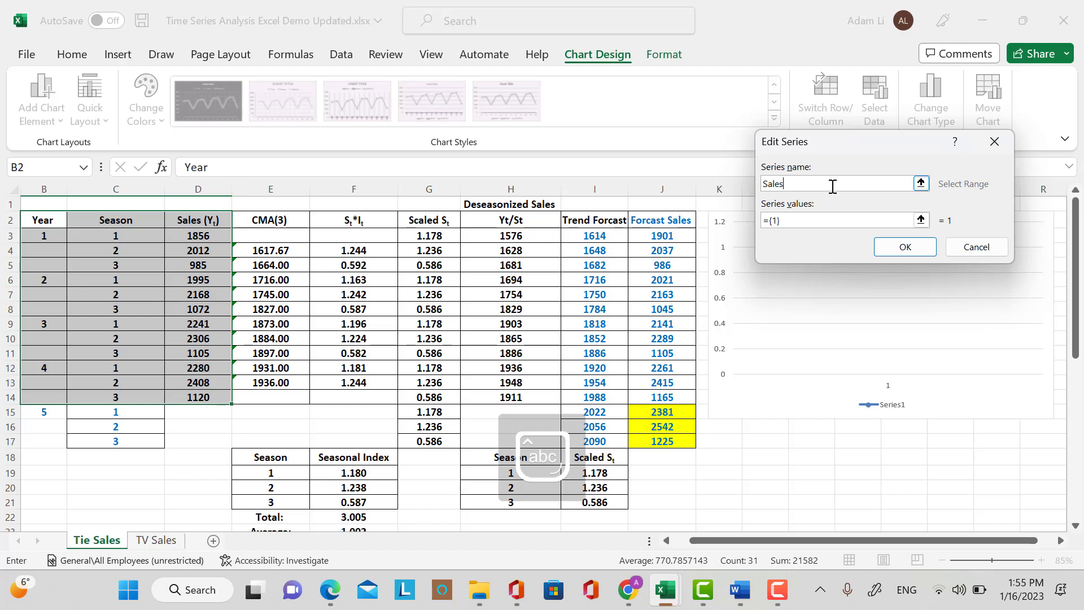
pyautogui.click(920, 220)
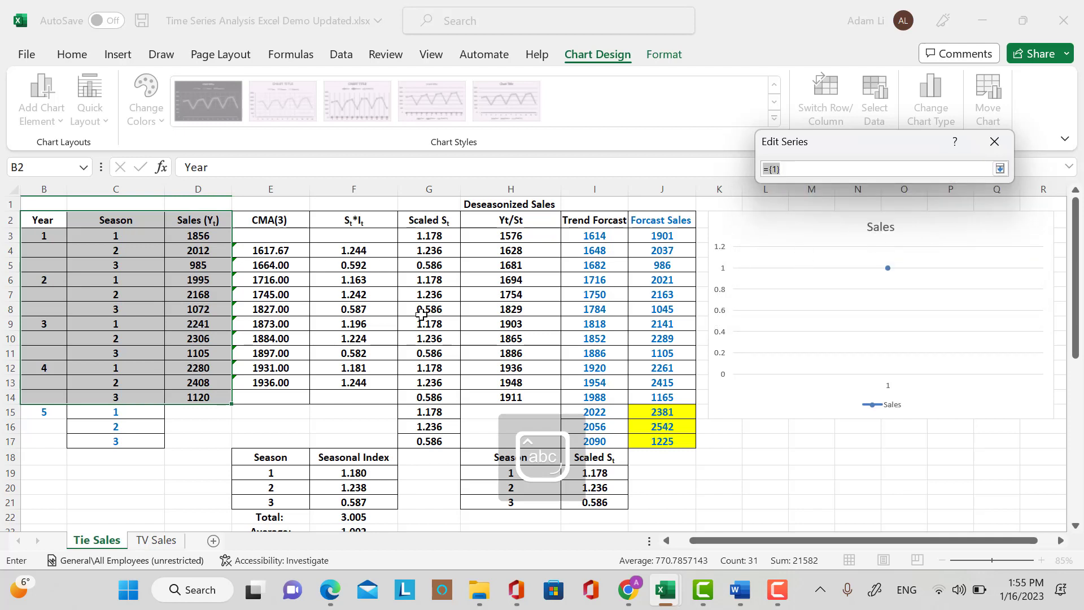
pyautogui.click(202, 234)
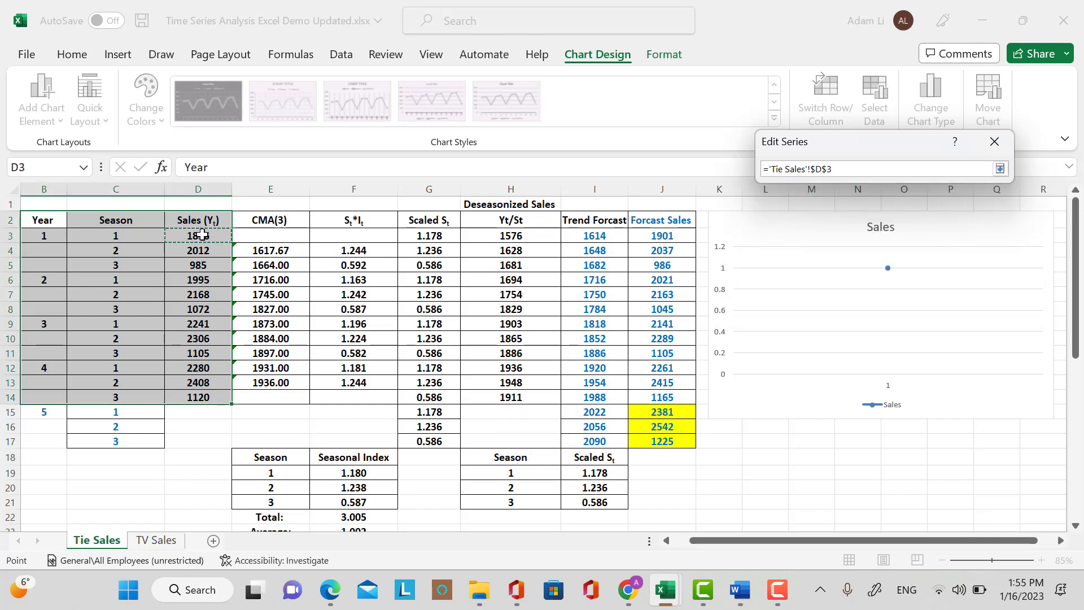
pyautogui.moveTo(202, 234); pyautogui.dragTo(205, 397)
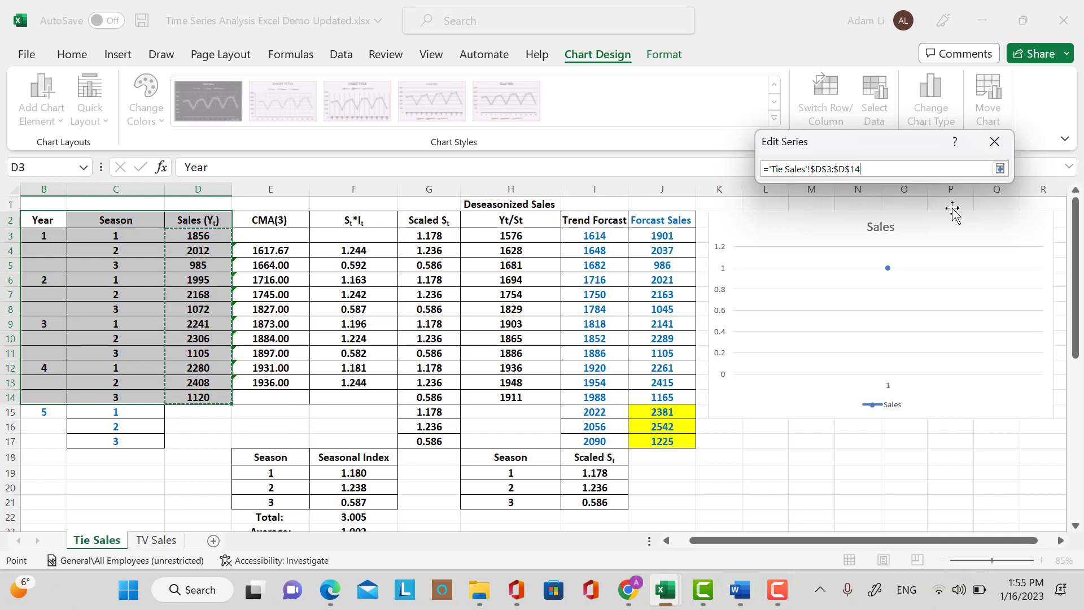
pyautogui.click(1000, 168)
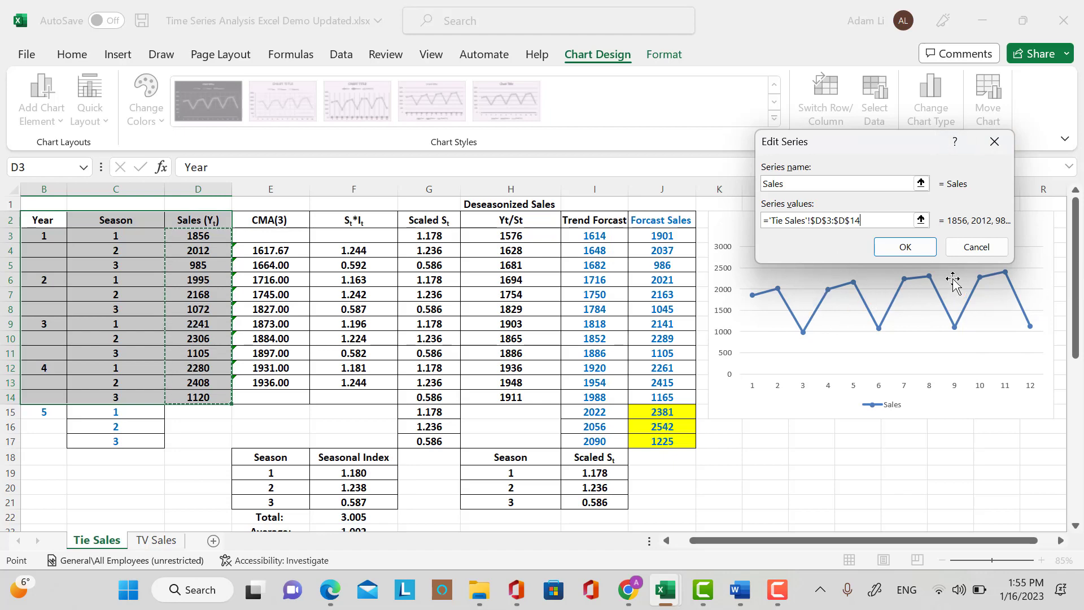
pyautogui.click(903, 249)
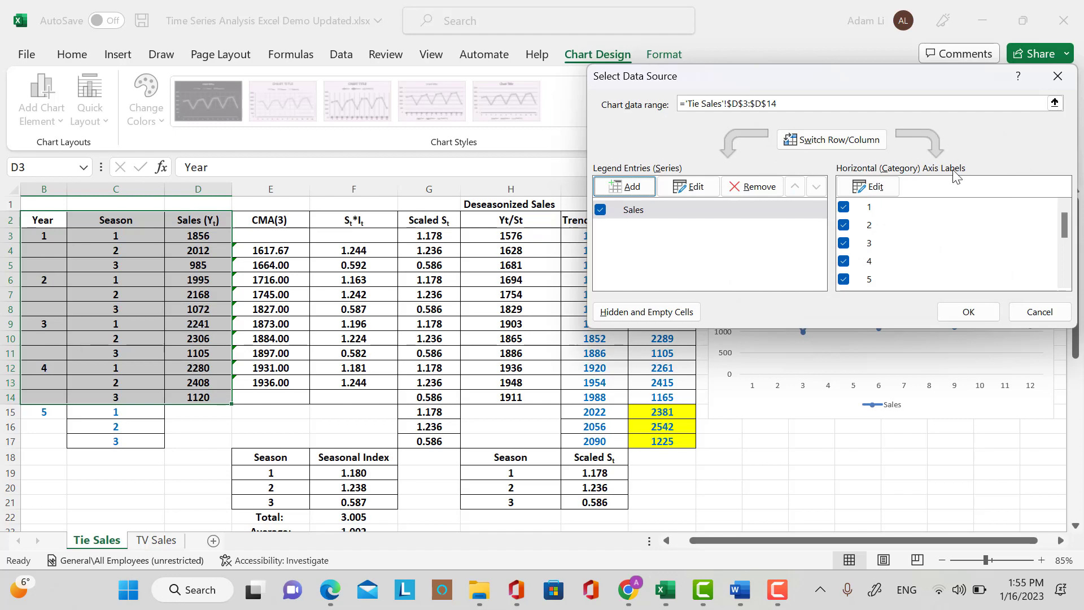
# Set the horizontal axis labels to the Year and Season range B2:C14 and apply the data source changes.
pyautogui.click(874, 194)
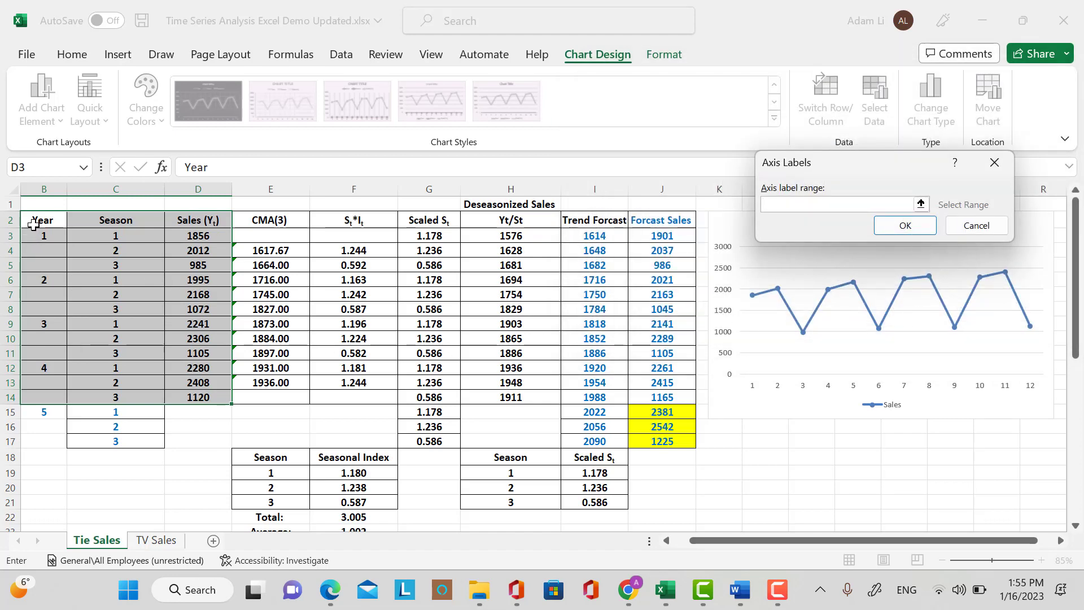
pyautogui.moveTo(34, 220); pyautogui.dragTo(138, 395)
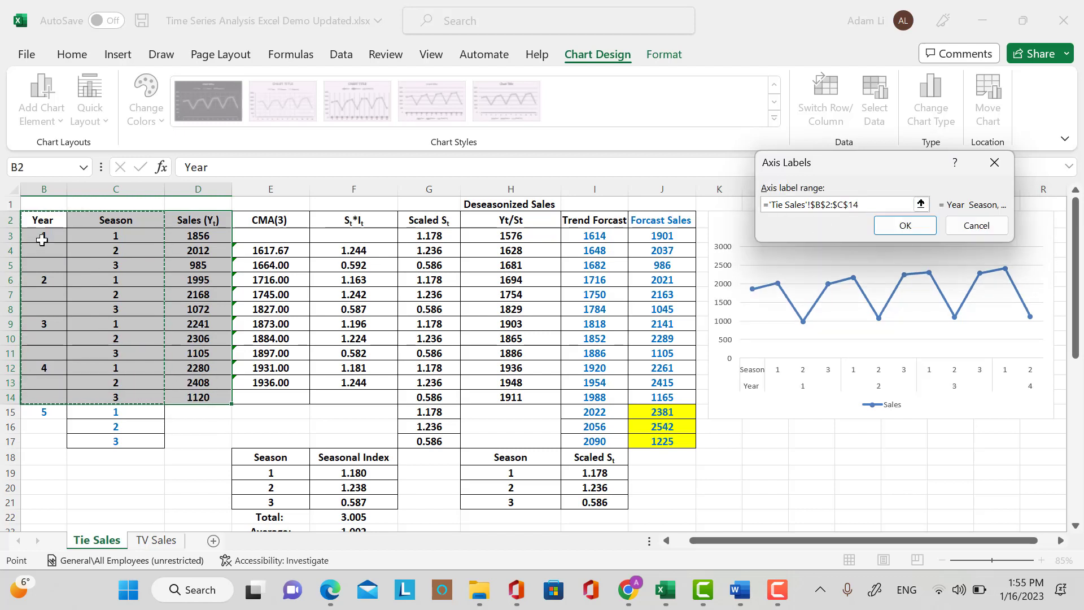
pyautogui.click(903, 226)
pyautogui.click(966, 312)
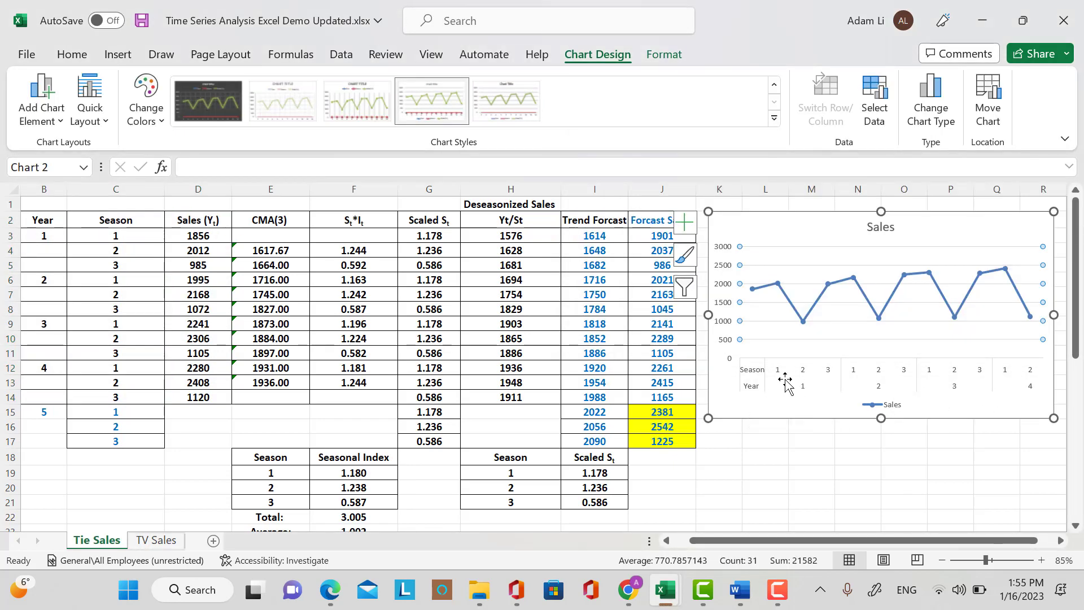
# Delete the Sales title from the top of the line chart.
pyautogui.moveTo(889, 541); pyautogui.dragTo(904, 541)
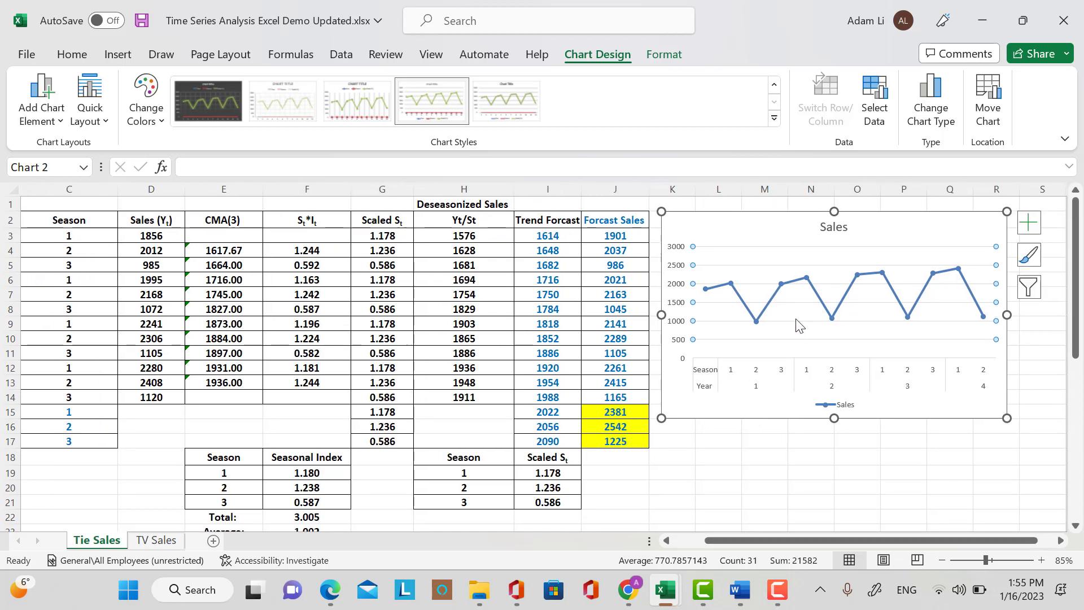
pyautogui.click(833, 227)
pyautogui.doubleClick(834, 226)
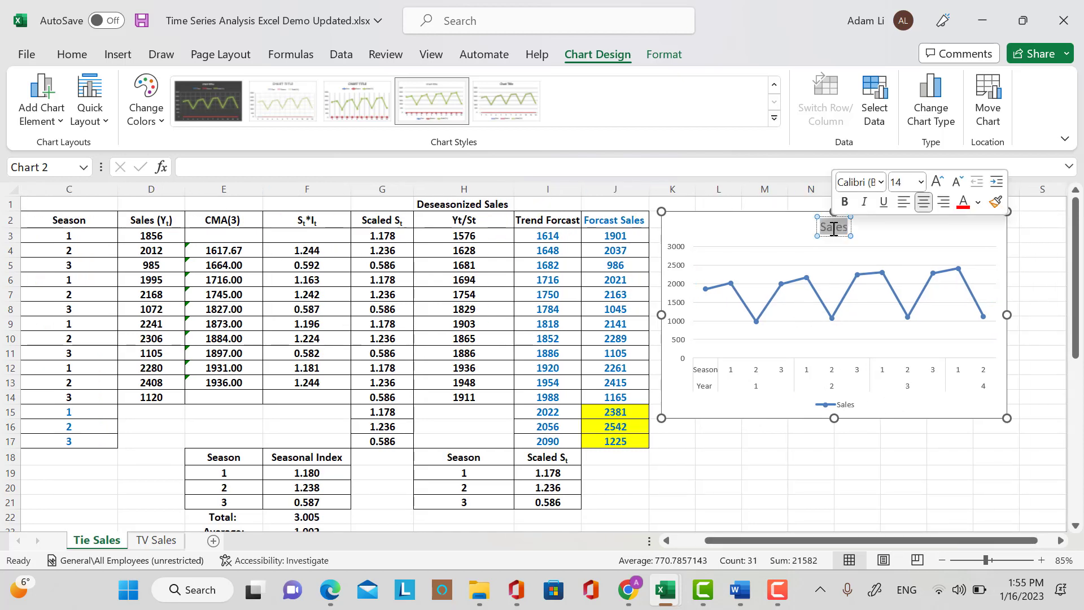
pyautogui.press('BackSpace')
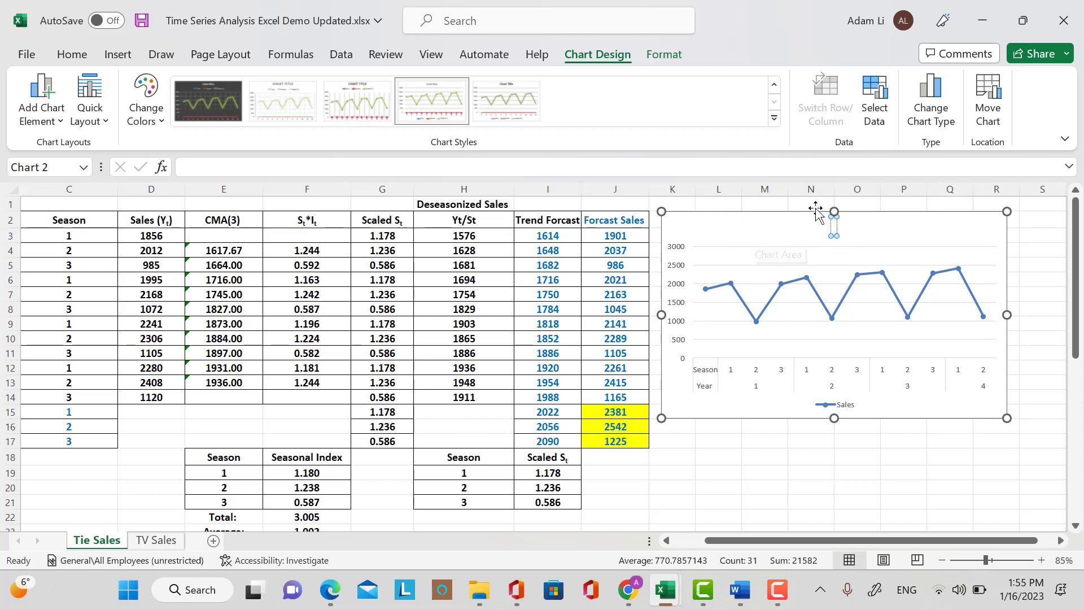
pyautogui.click(837, 303)
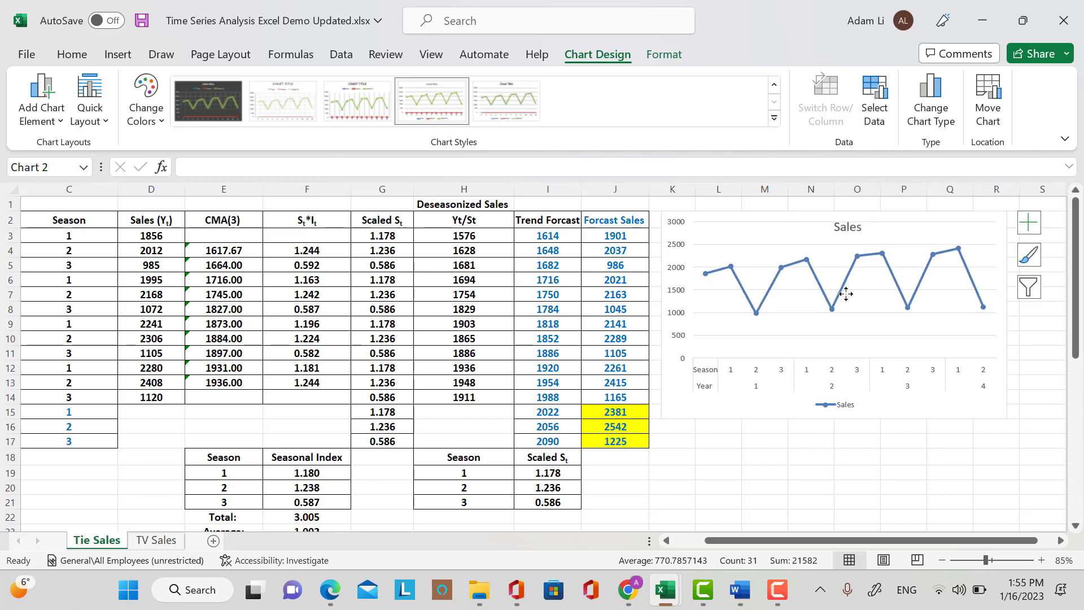
# Add a chart series named Forcasting Sales with the values in J3:J17.
pyautogui.click(879, 113)
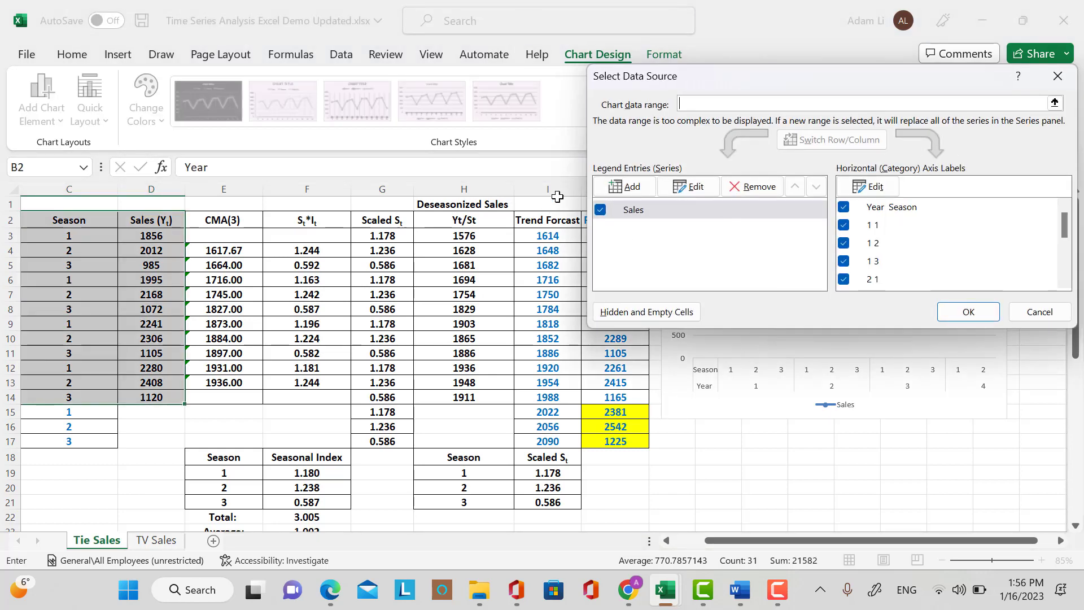
pyautogui.click(625, 187)
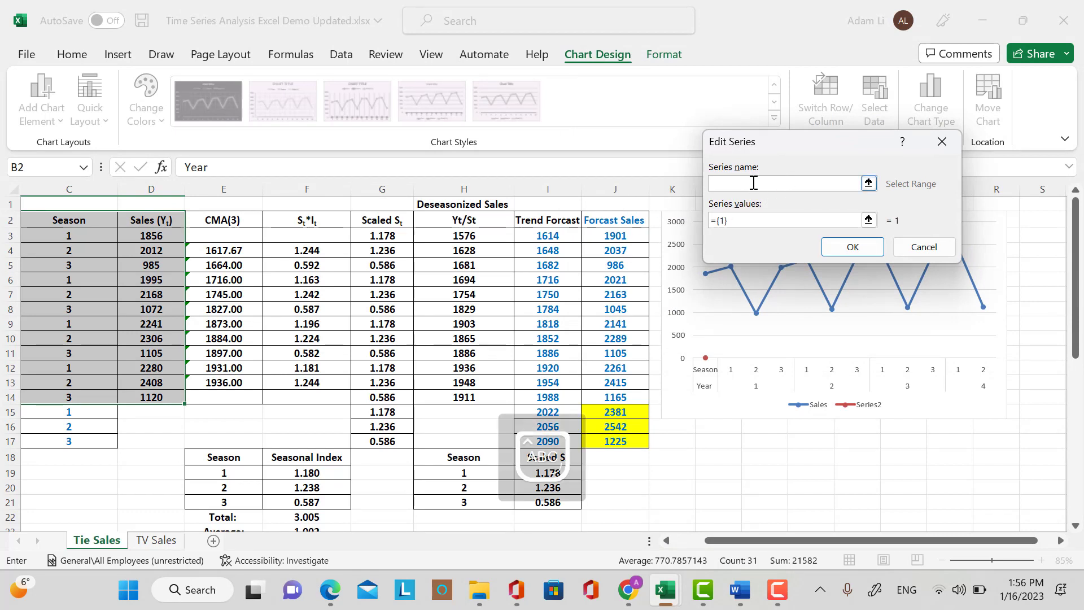
pyautogui.write('Fro')
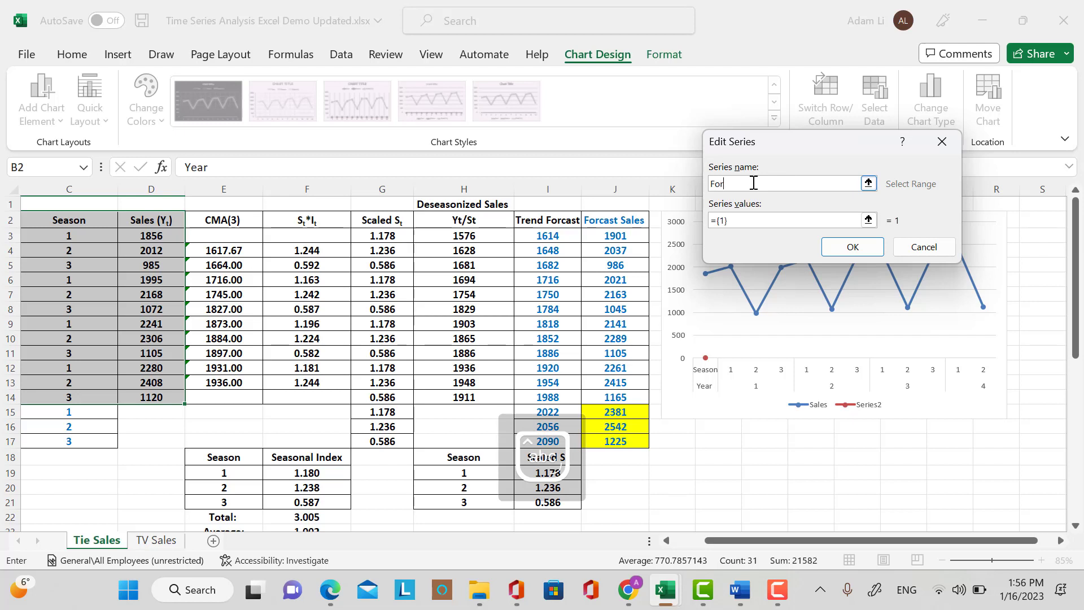
pyautogui.write('cast')
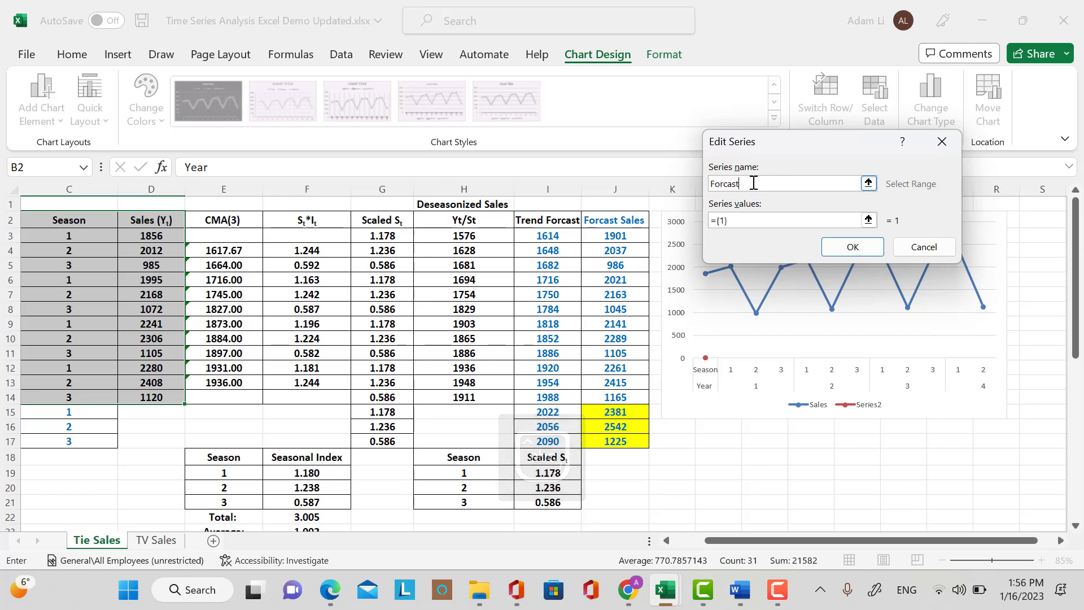
pyautogui.write('i')
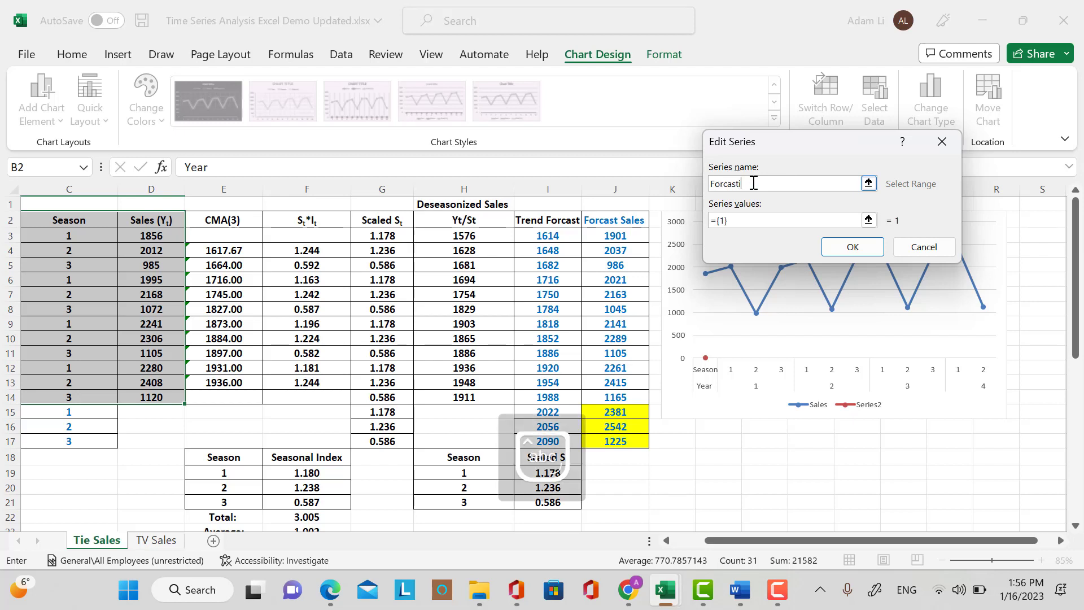
pyautogui.write('g Sales')
pyautogui.click(868, 220)
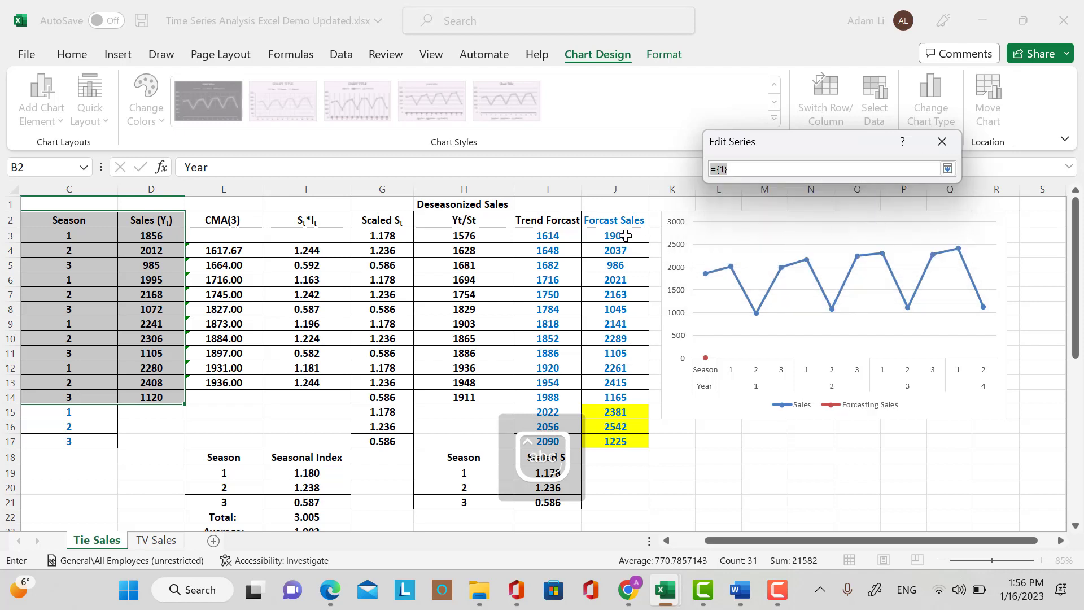
pyautogui.moveTo(625, 236); pyautogui.dragTo(634, 439)
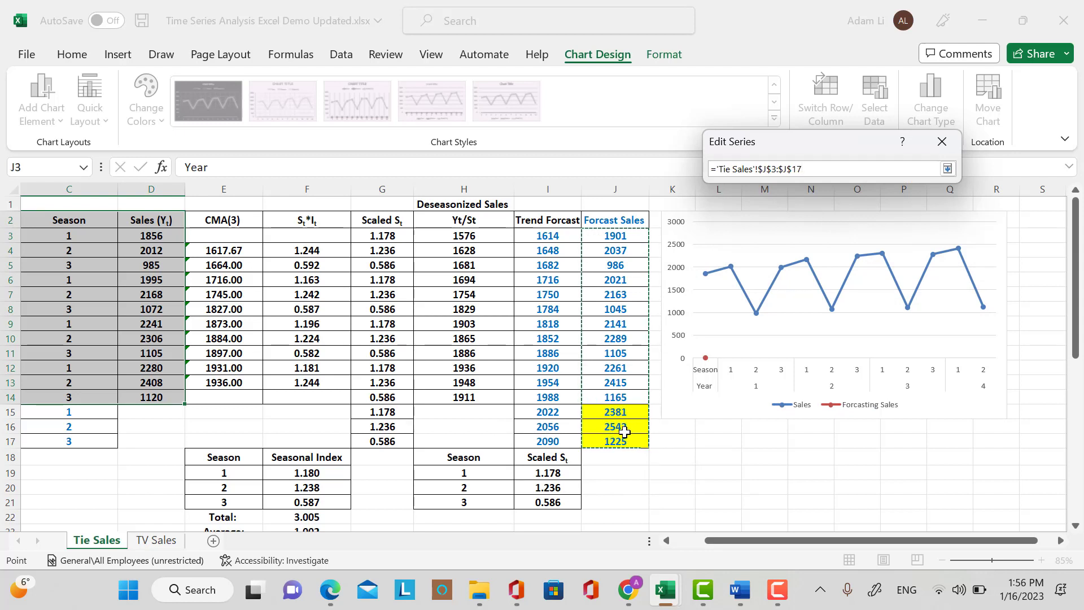
pyautogui.click(947, 169)
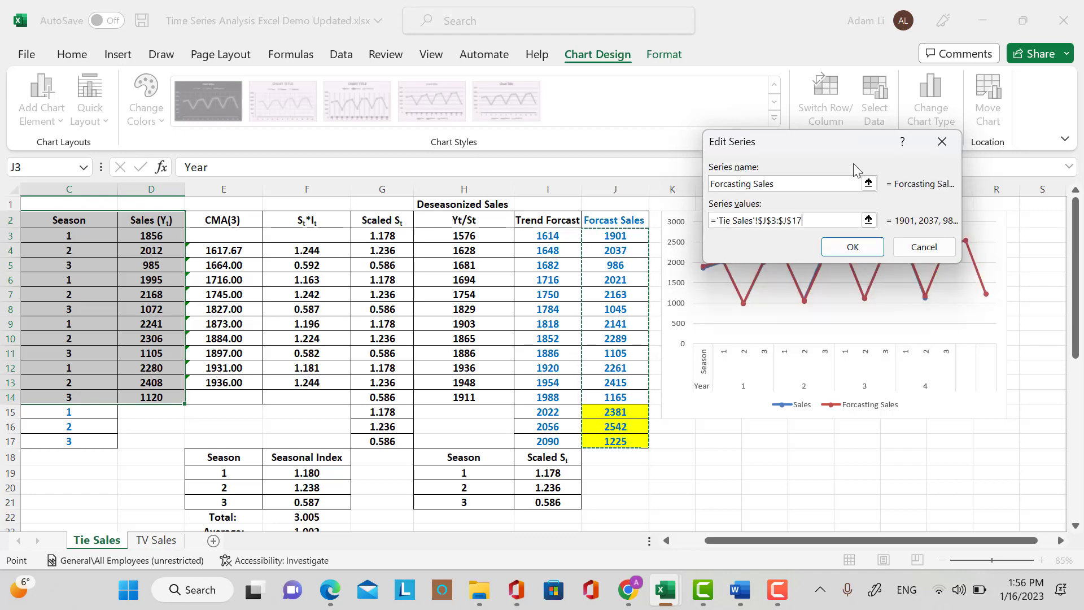
pyautogui.click(852, 247)
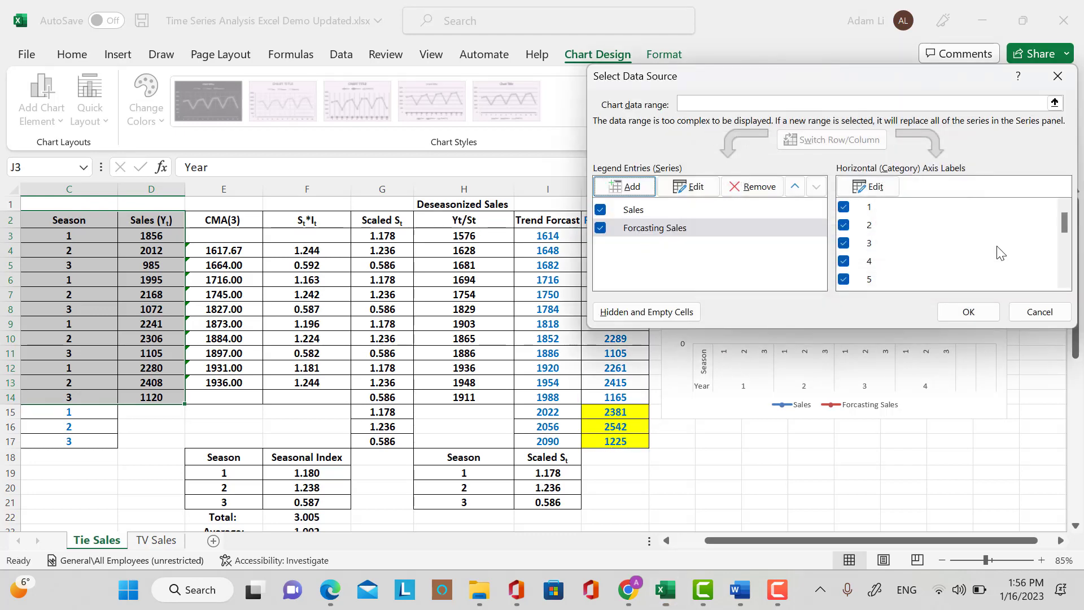
# Set the horizontal axis labels to the Year and Season range B2:C17 and apply the data source changes.
pyautogui.click(876, 187)
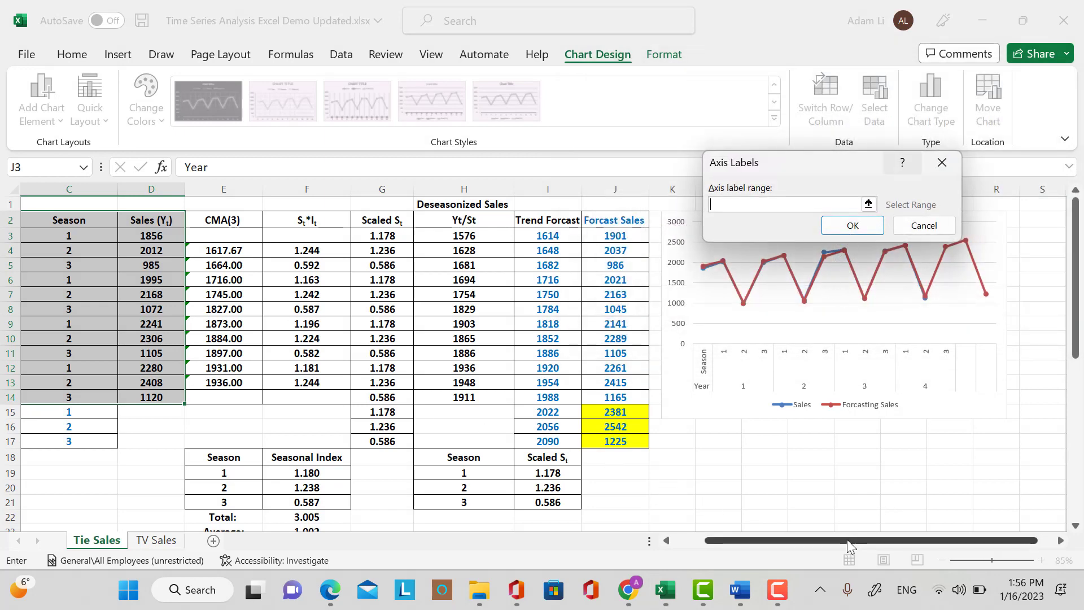
pyautogui.moveTo(846, 540); pyautogui.dragTo(708, 557)
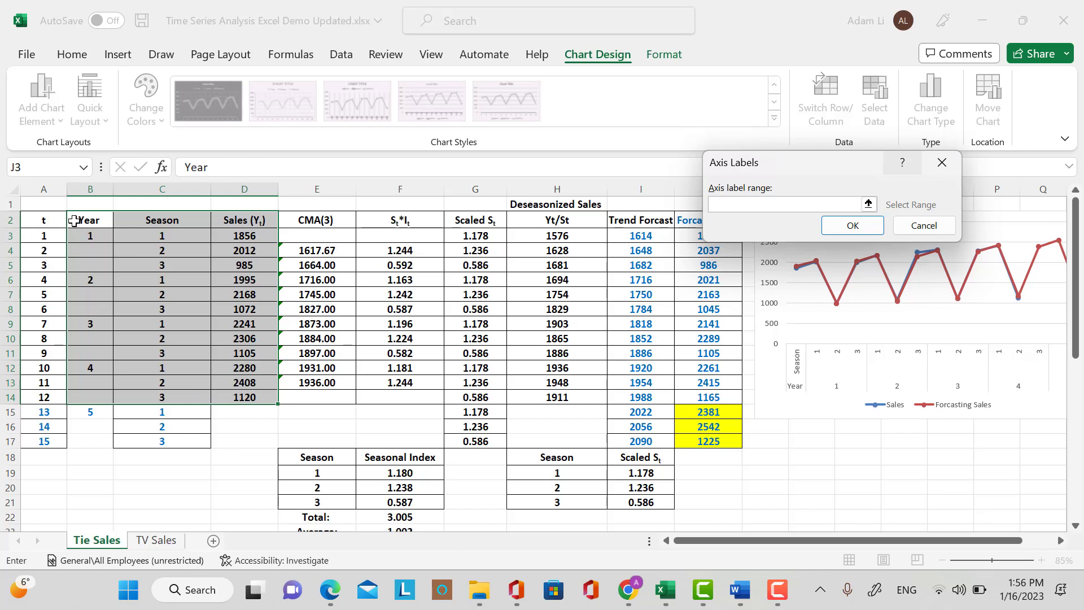
pyautogui.moveTo(85, 221); pyautogui.dragTo(133, 438)
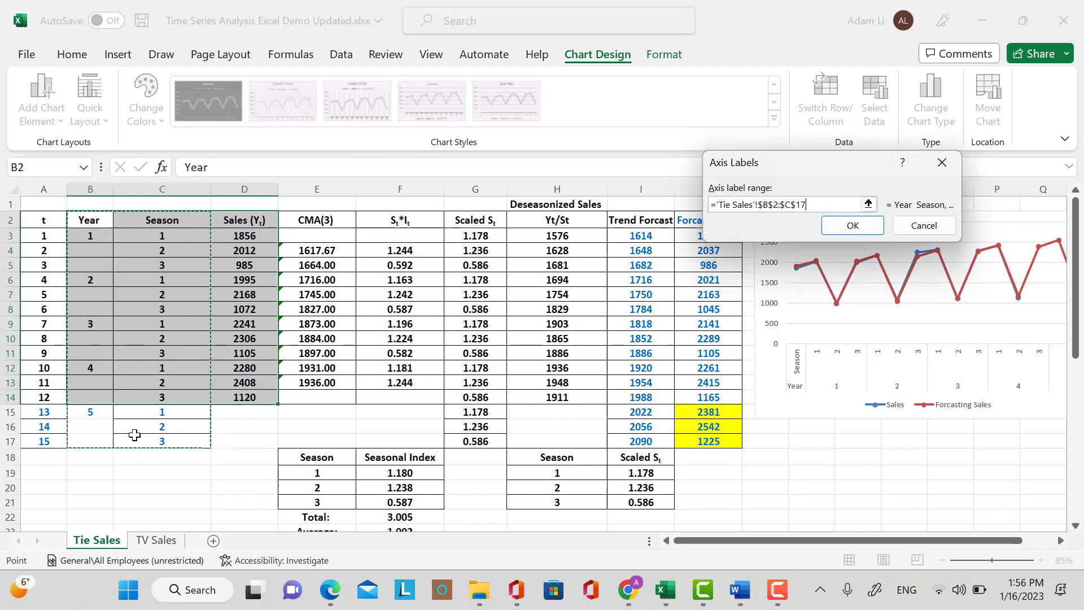
pyautogui.click(854, 227)
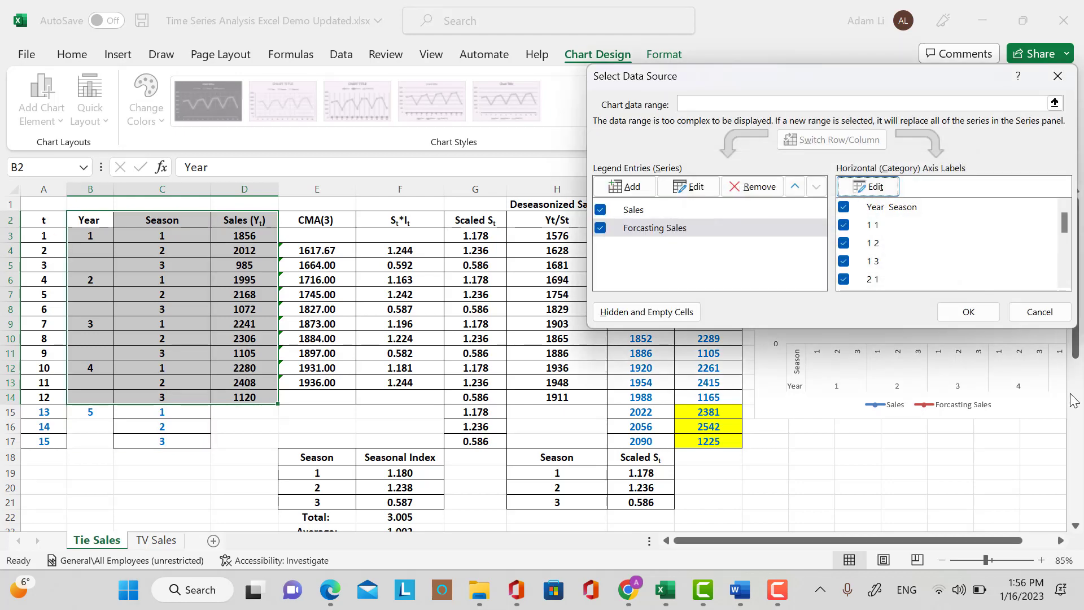
pyautogui.click(966, 311)
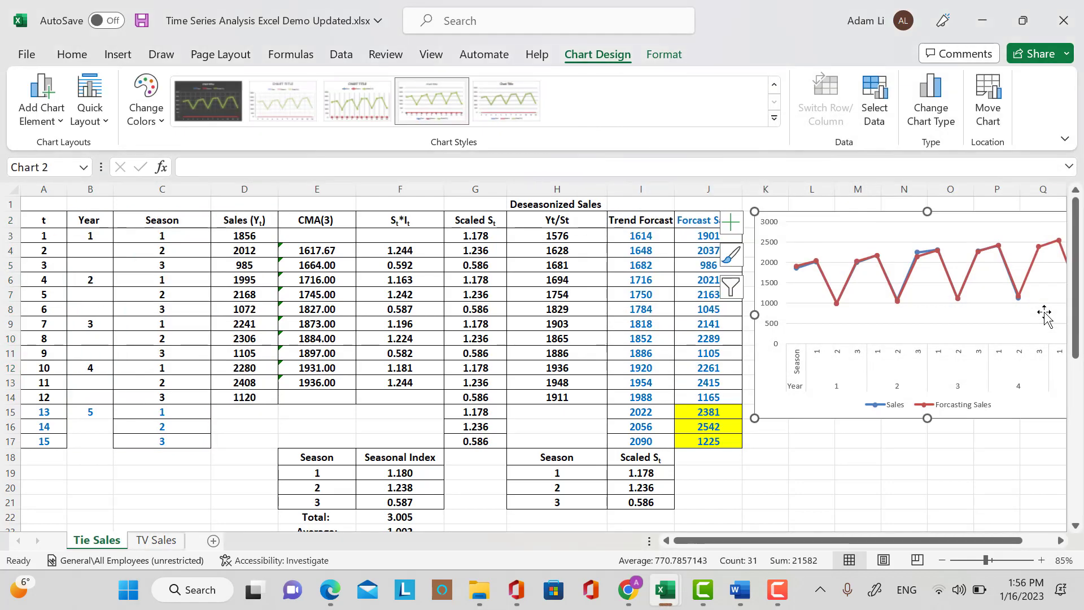
pyautogui.moveTo(895, 540); pyautogui.dragTo(926, 541)
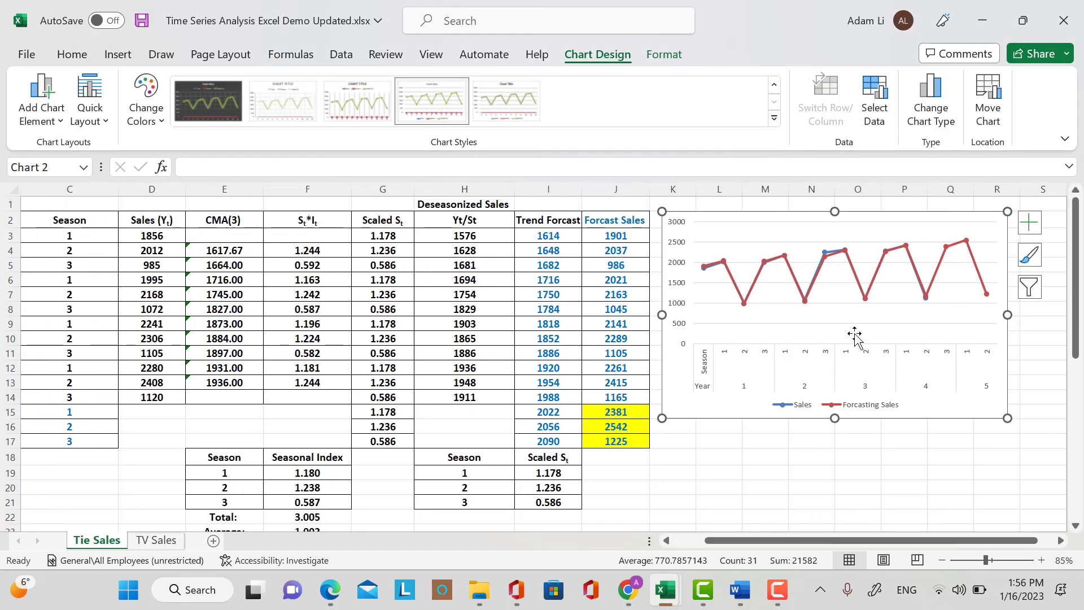
pyautogui.click(817, 282)
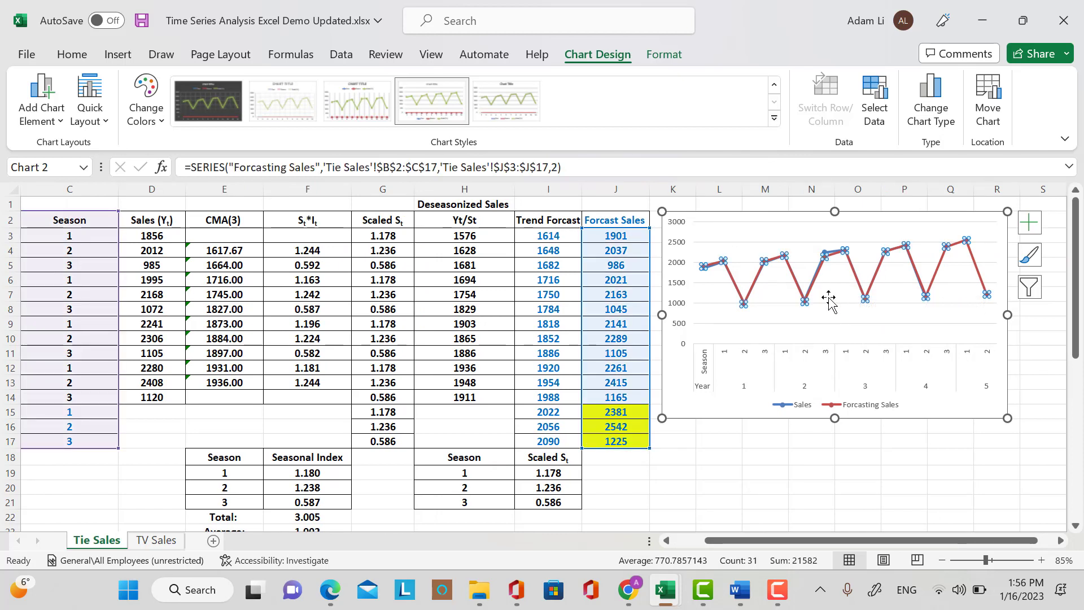
pyautogui.click(787, 297)
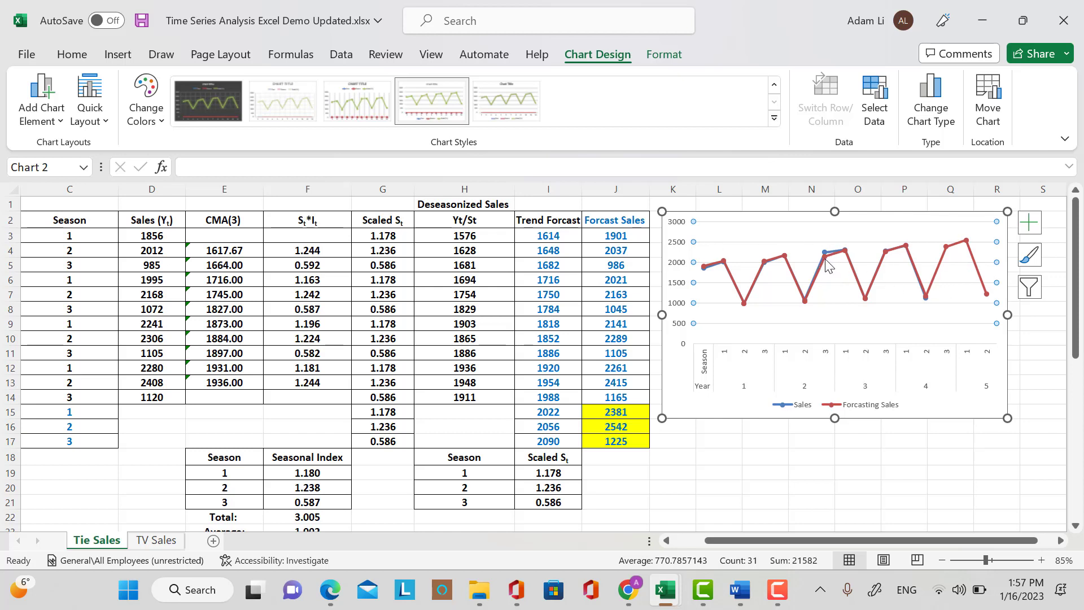
# Add a chart series named CMA(3) with the values in E3:E14 and apply the data source changes.
pyautogui.moveTo(825, 263)
pyautogui.click(881, 116)
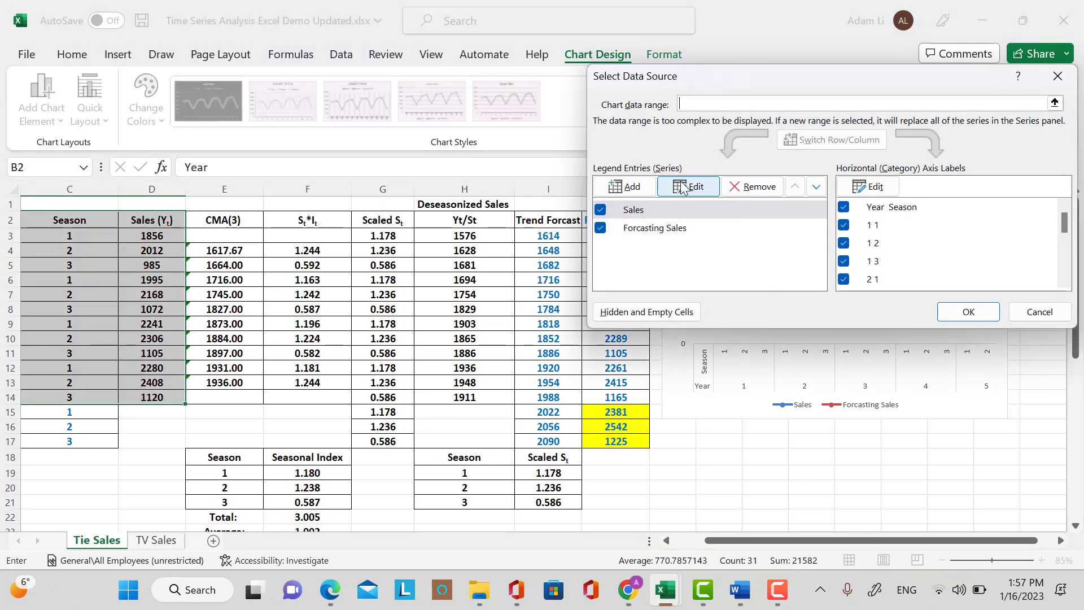
pyautogui.click(629, 189)
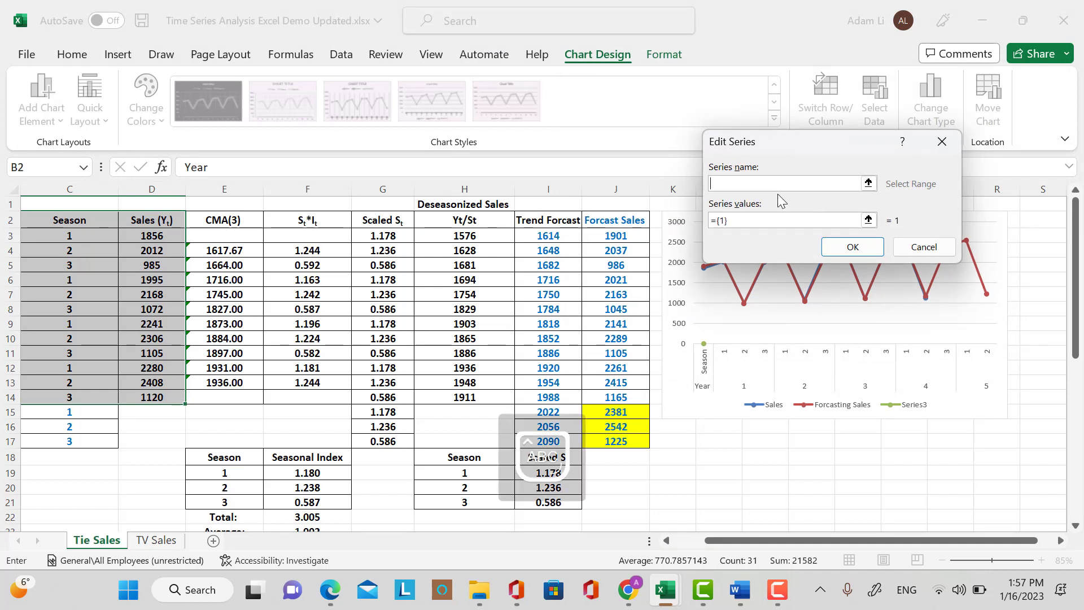
pyautogui.write('CMA(3)')
pyautogui.hotkey('shift', 'space')
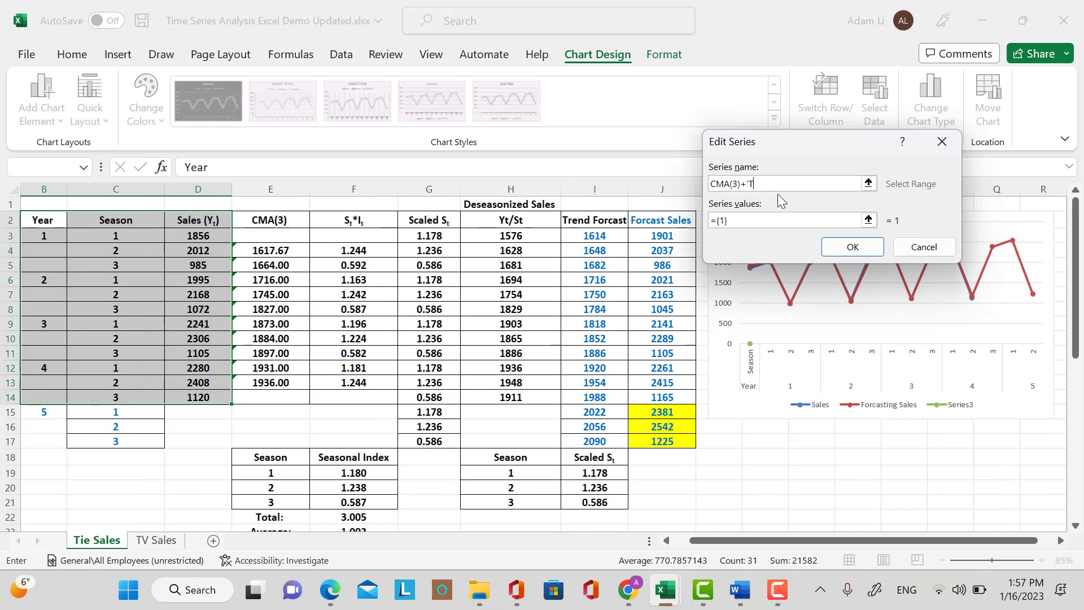
pyautogui.click(868, 220)
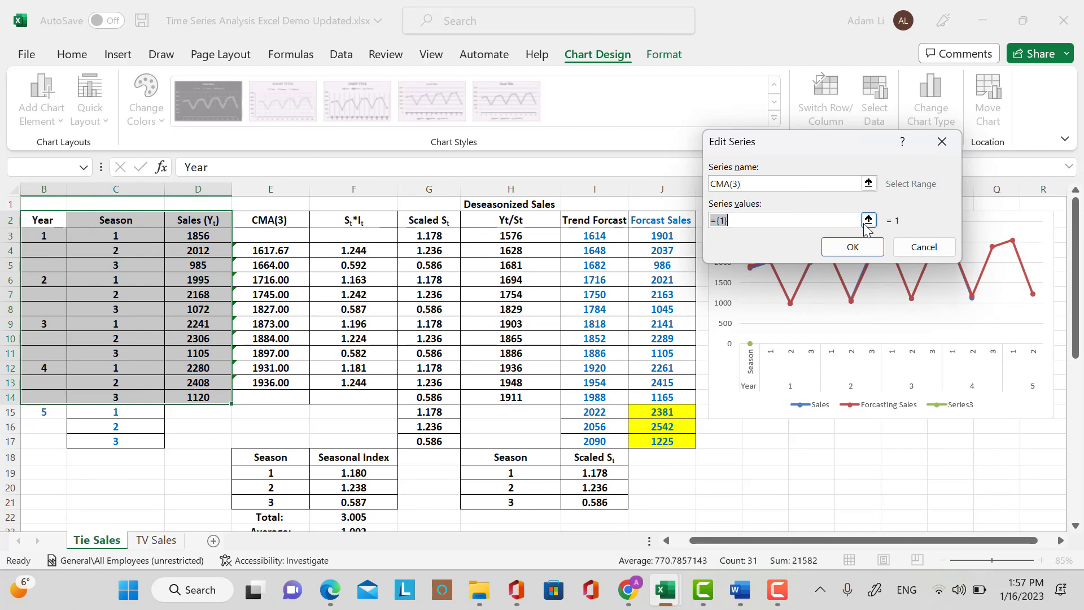
pyautogui.moveTo(291, 240); pyautogui.dragTo(308, 398)
pyautogui.click(947, 168)
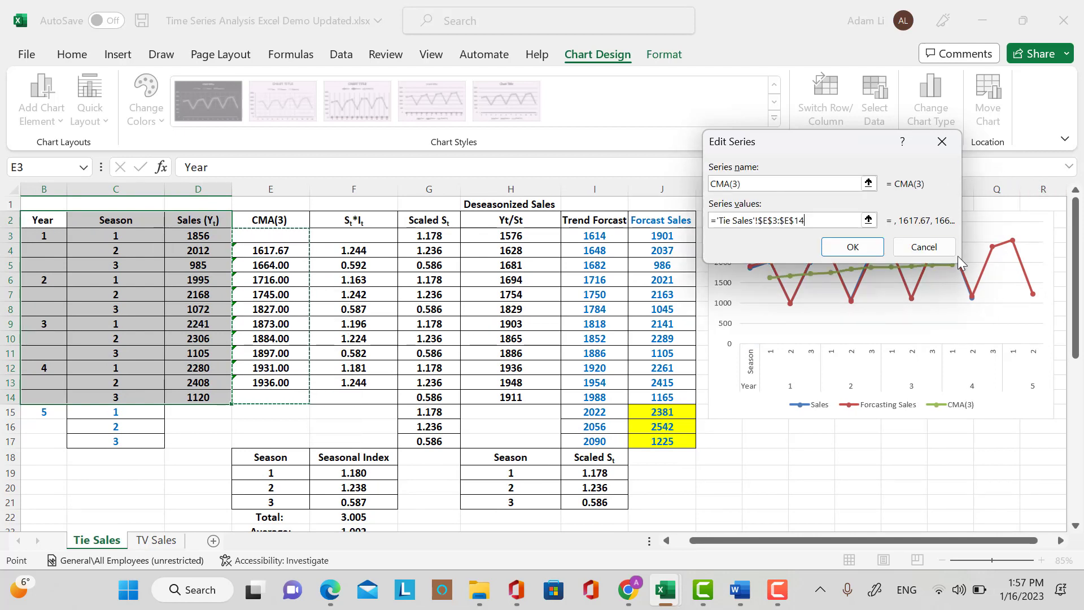
pyautogui.click(852, 248)
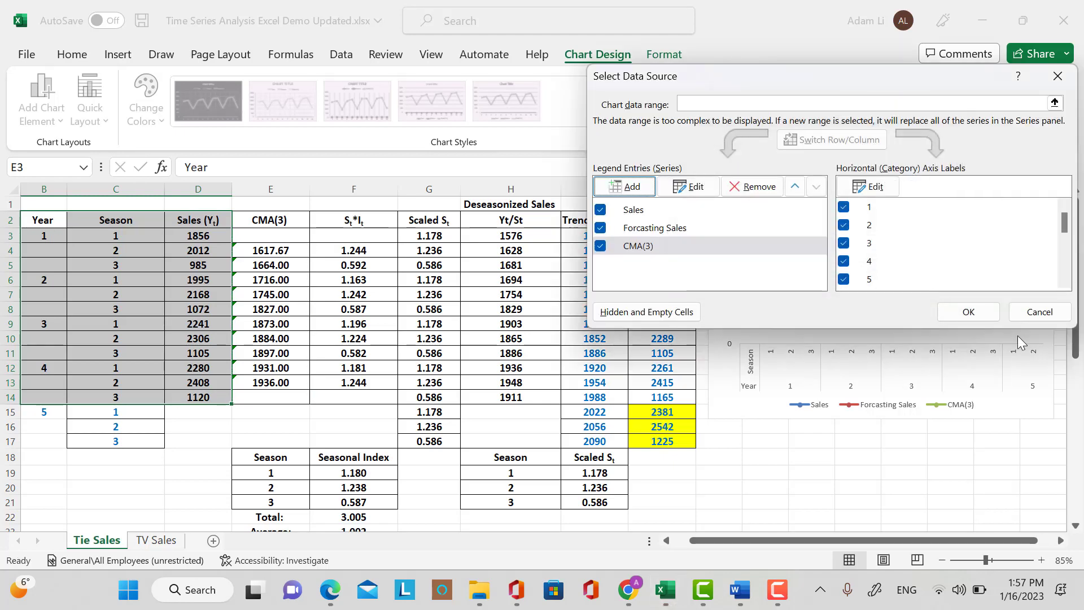
pyautogui.click(969, 311)
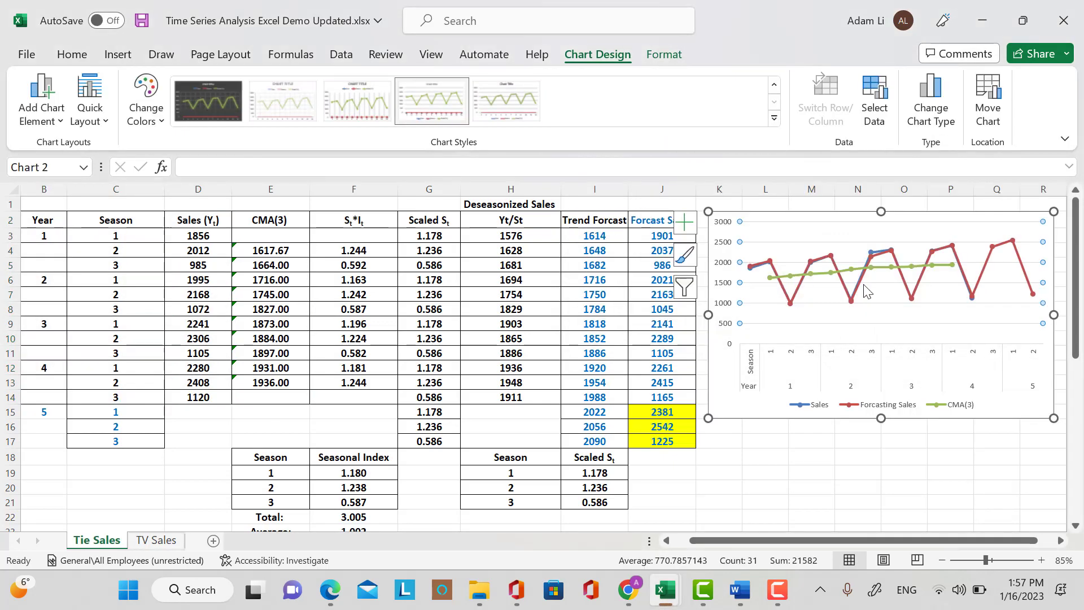
# Enter the note "Based on the graph, we can tell the forcasting sales are very accurate." in cell L17.
pyautogui.moveTo(919, 279)
pyautogui.click(755, 445)
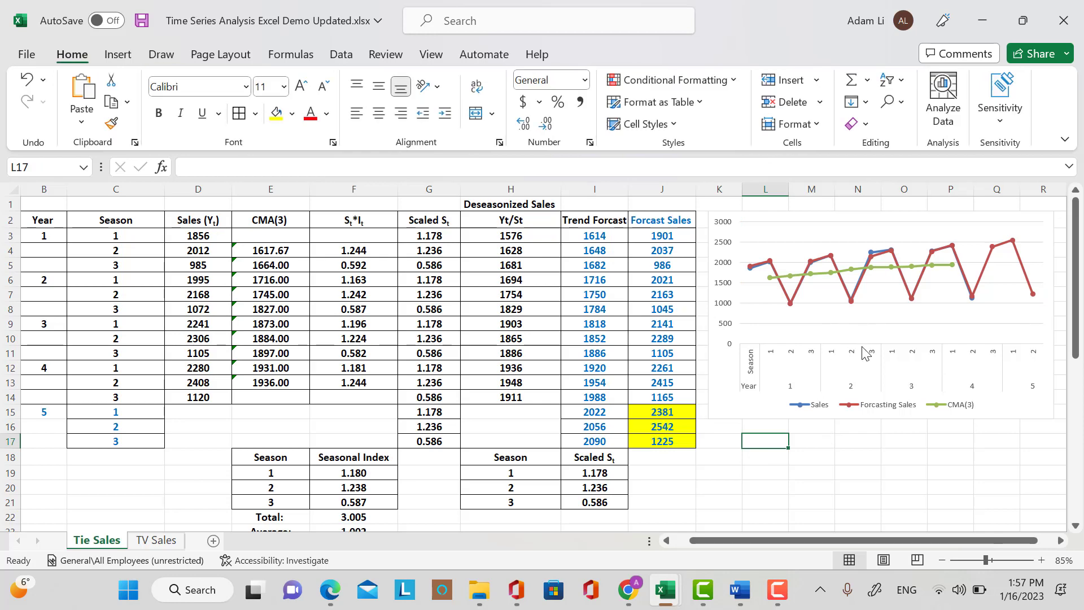
pyautogui.press('capslock')
pyautogui.write('S')
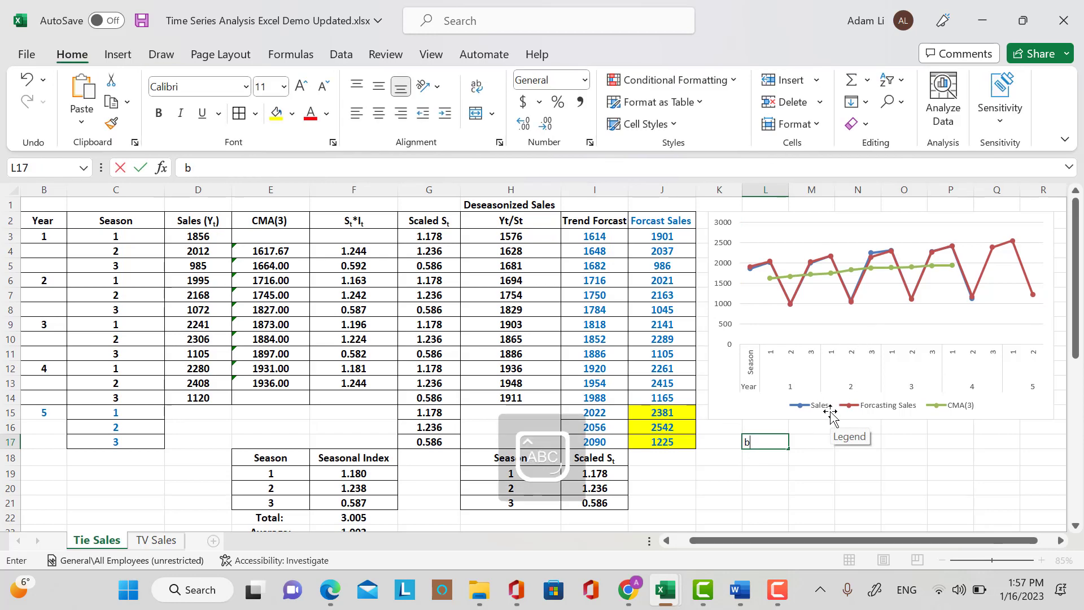
pyautogui.press('capslock')
pyautogui.press('BackSpace')
pyautogui.write('B')
pyautogui.press('capslock')
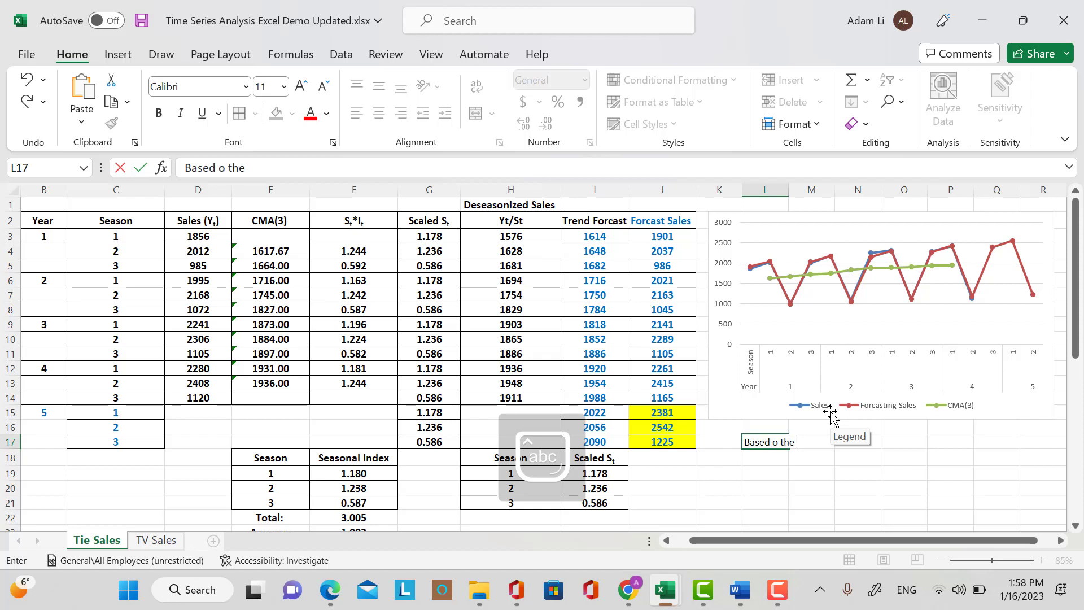
pyautogui.write('ased oo')
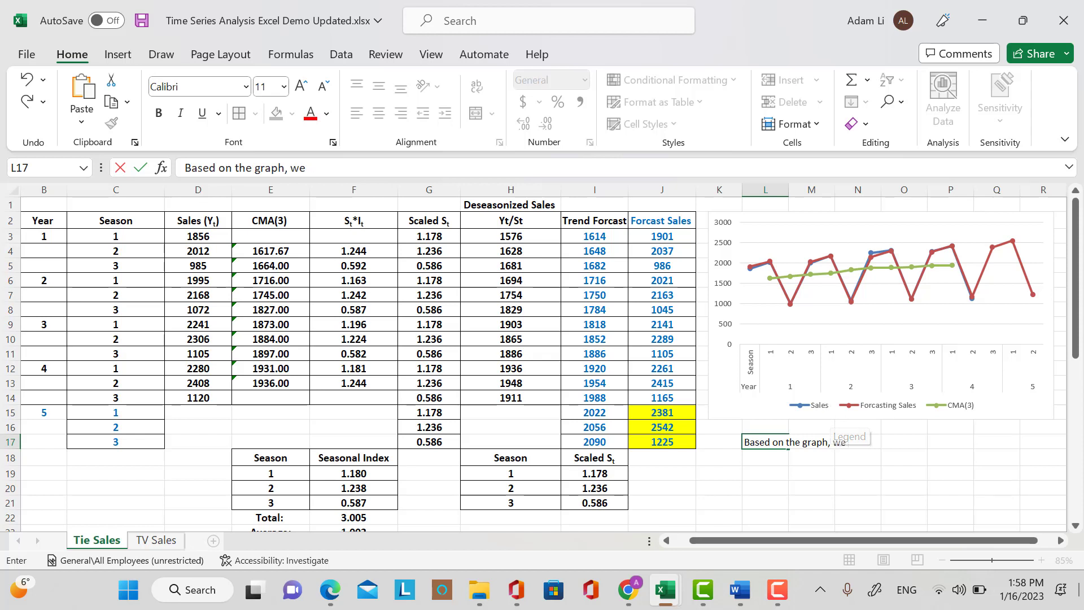
pyautogui.write('can tell the forcasting sales are very accu')
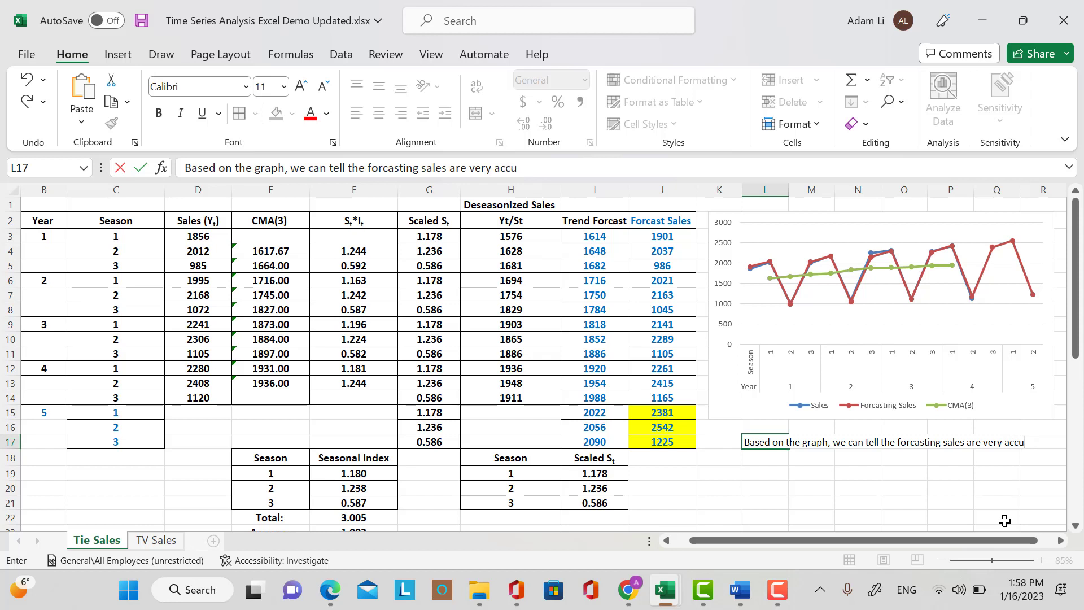
pyautogui.write('.')
pyautogui.click(762, 500)
# Make the note in cell L17 bold and set its font size to 14.
pyautogui.click(787, 446)
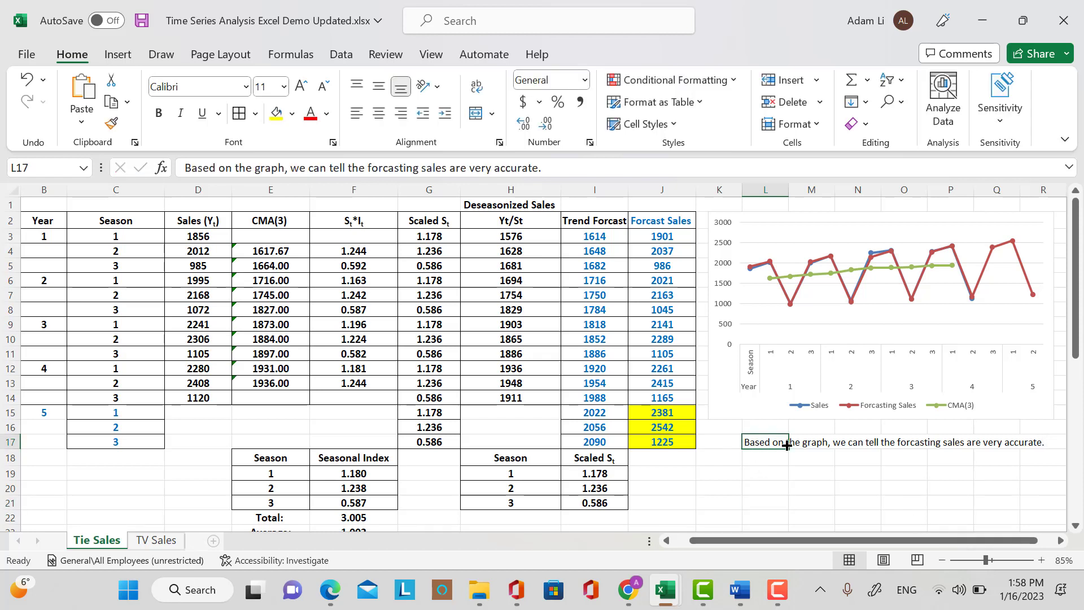
pyautogui.click(158, 112)
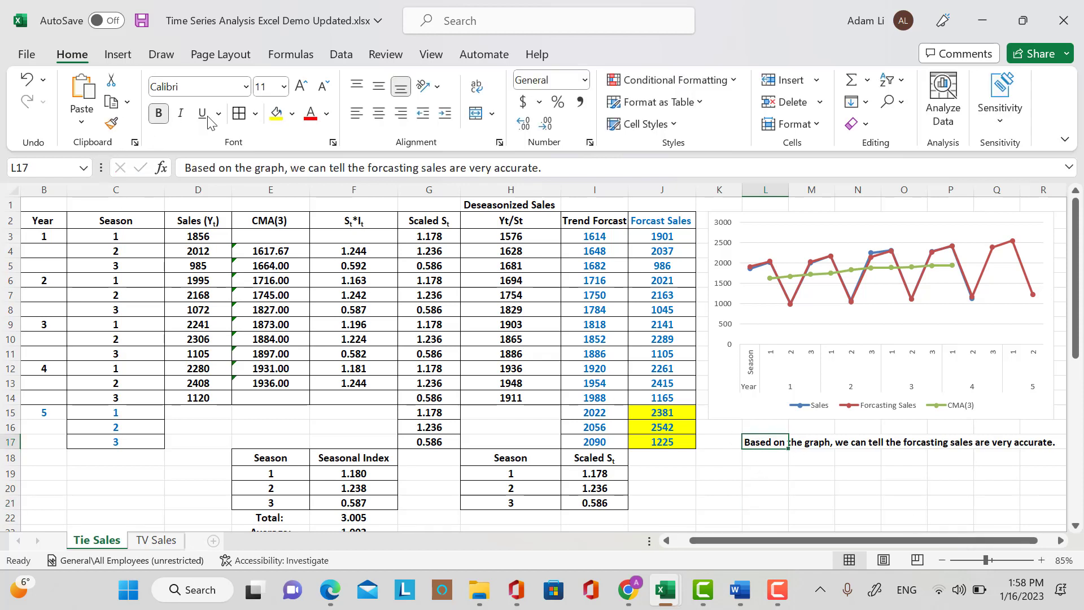
pyautogui.click(283, 87)
pyautogui.click(269, 193)
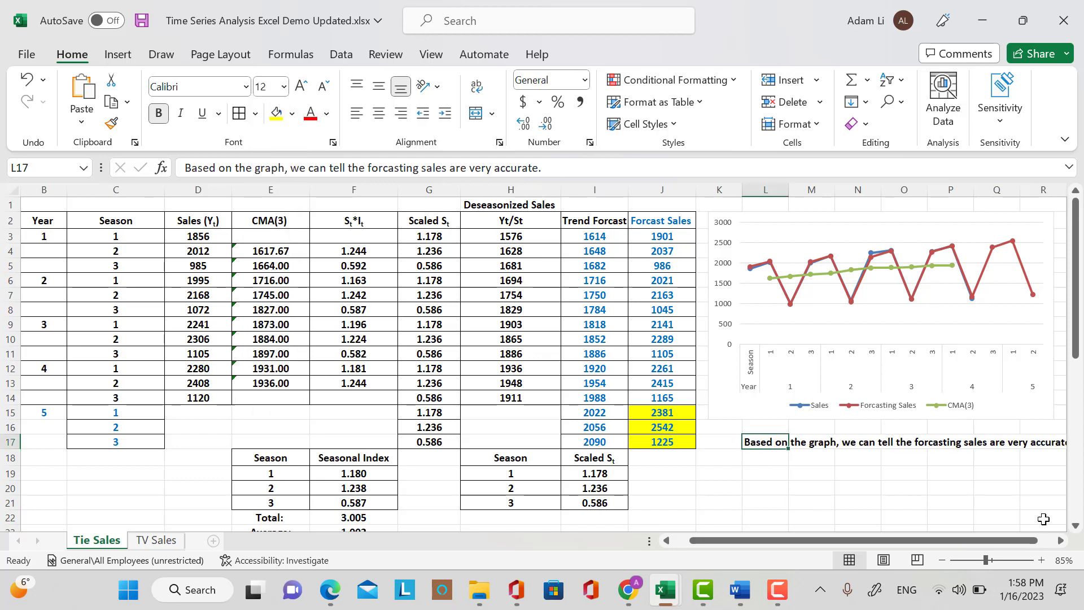
pyautogui.click(284, 86)
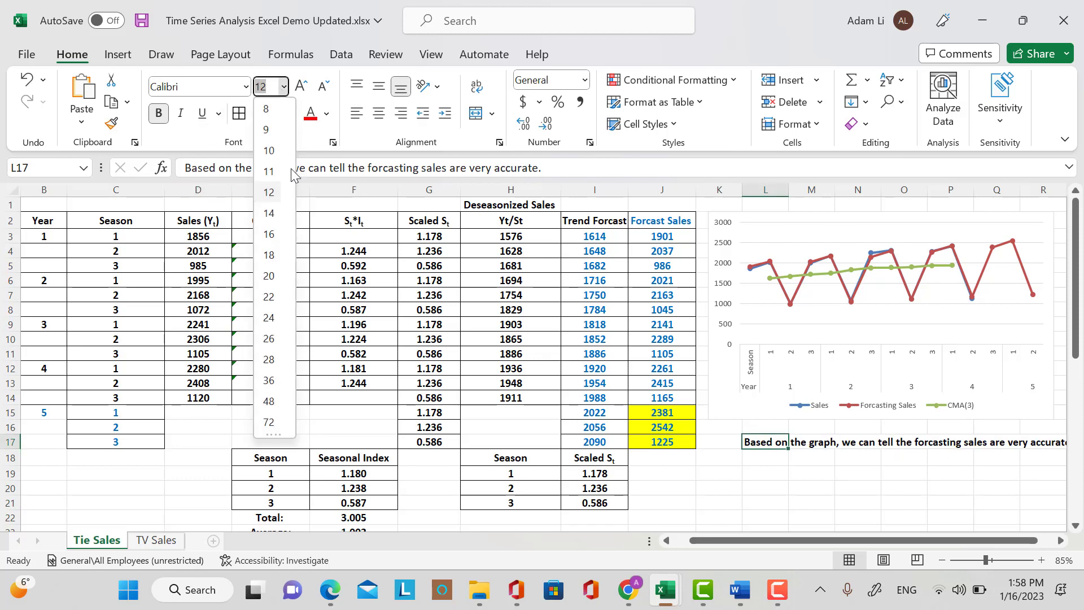
pyautogui.click(270, 193)
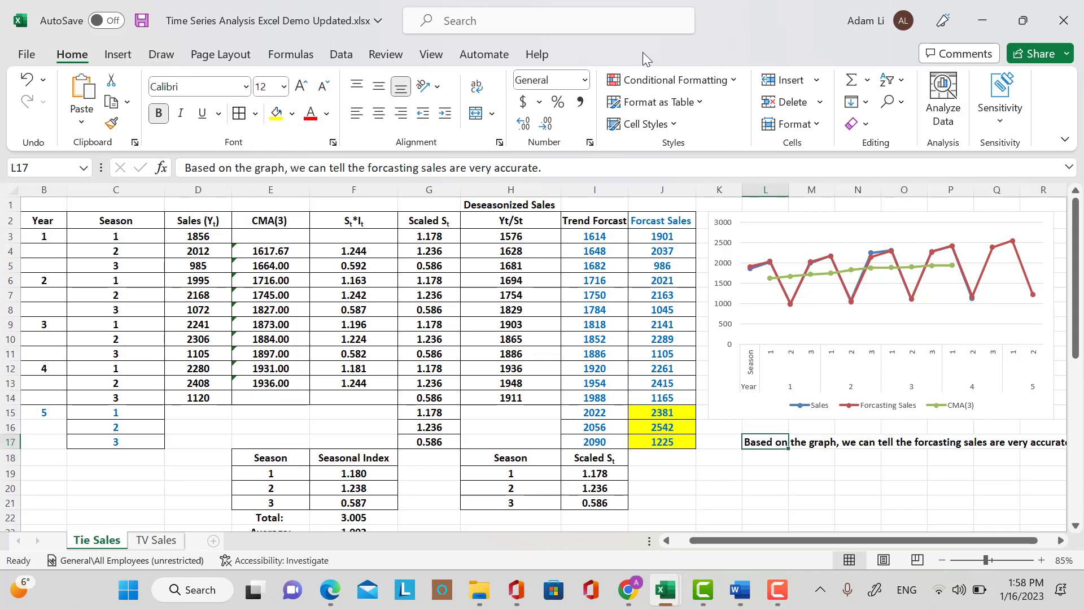
pyautogui.hotkey('ctrl', 'shift', '.')
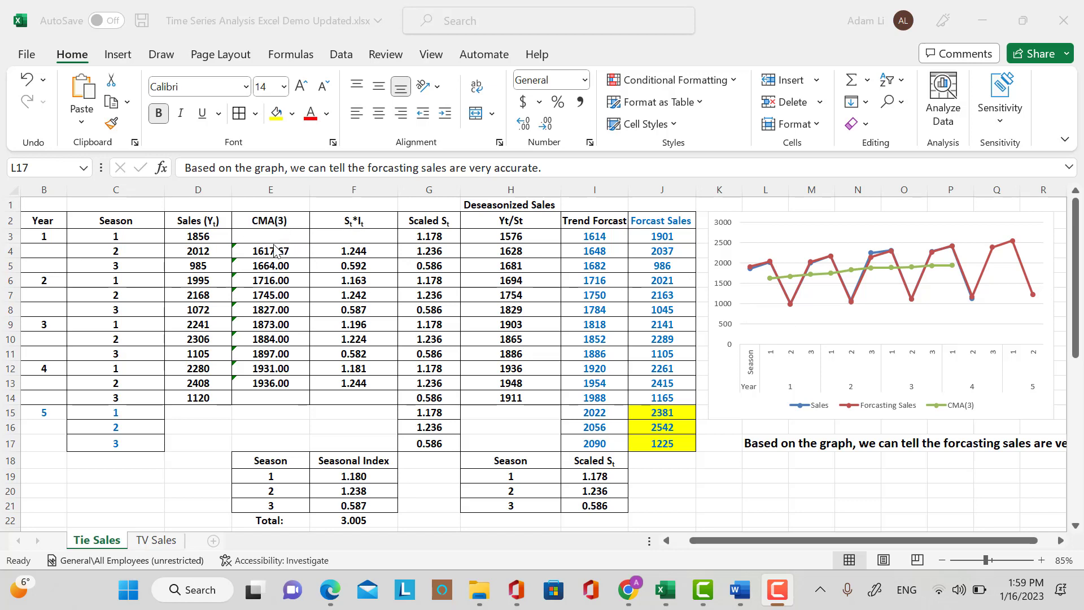
# Open the TV Sales sheet and examine its quarterly sales data, empty analysis columns and Year 5 forecast rows.
pyautogui.click(153, 540)
pyautogui.click(179, 542)
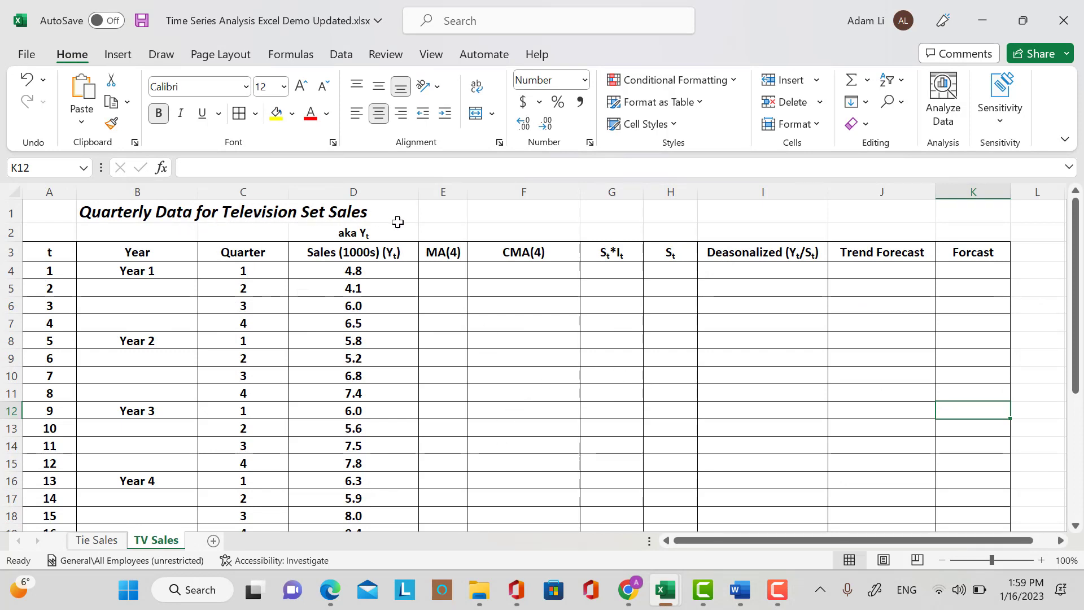
pyautogui.scroll(-1, 675, 392)
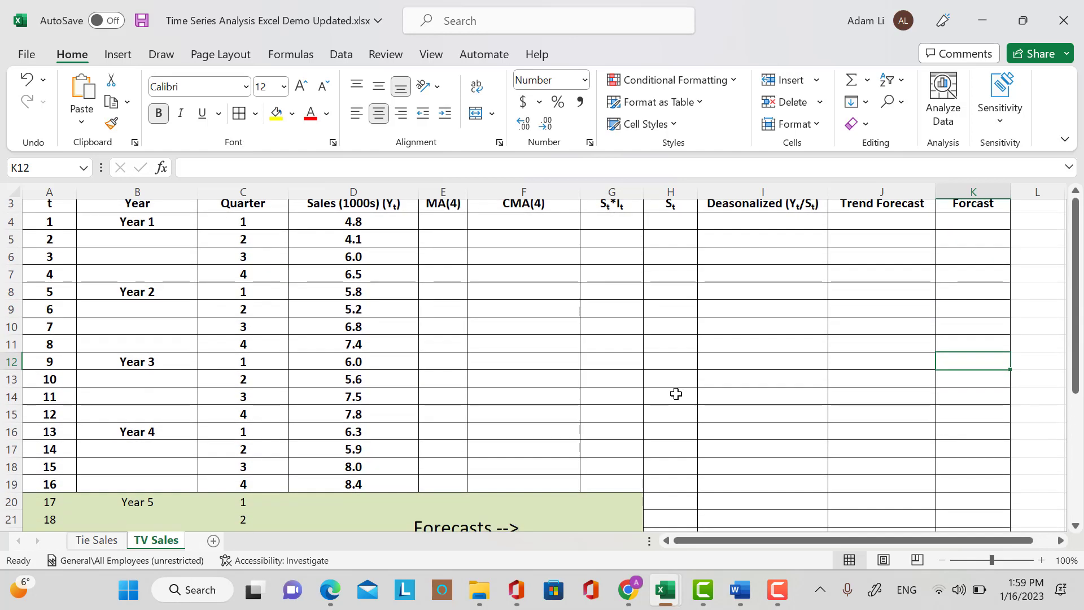
pyautogui.scroll(1, 675, 392)
pyautogui.click(62, 255)
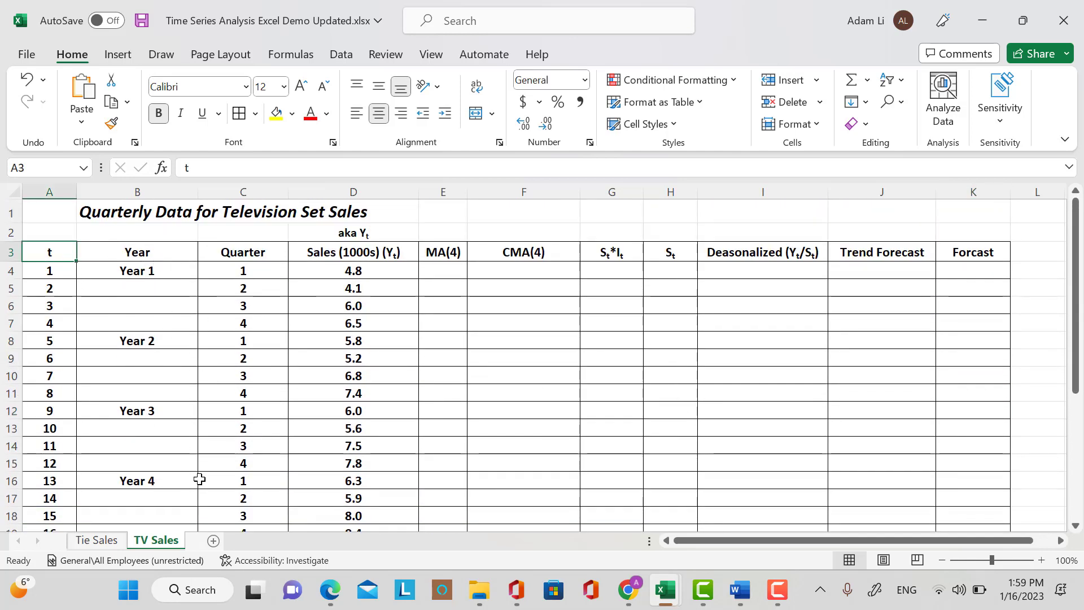
pyautogui.scroll(-1, 401, 462)
pyautogui.scroll(-1, 367, 455)
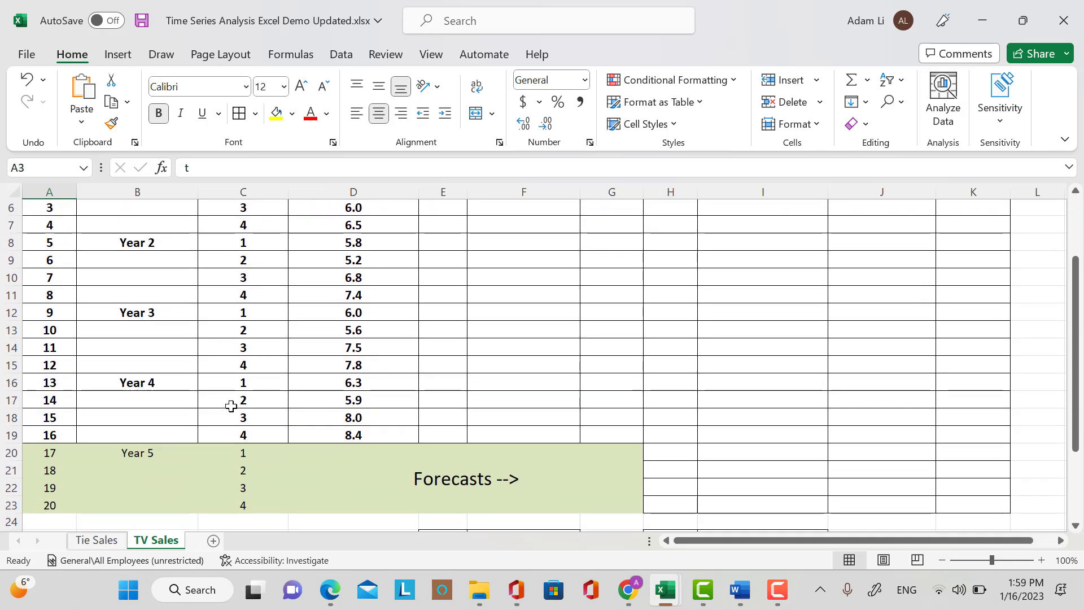
pyautogui.scroll(2, 229, 404)
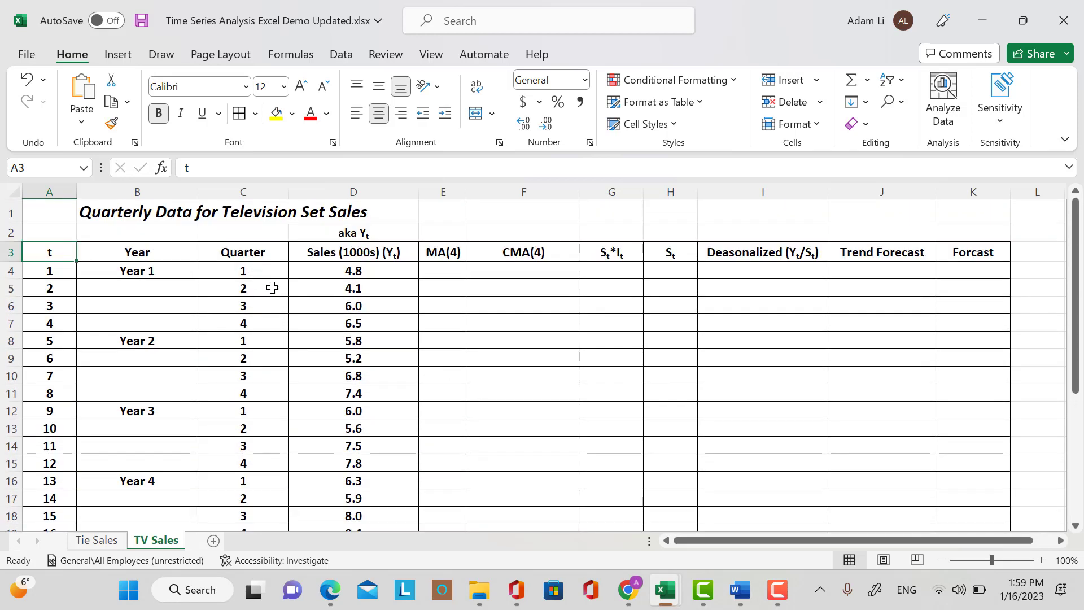
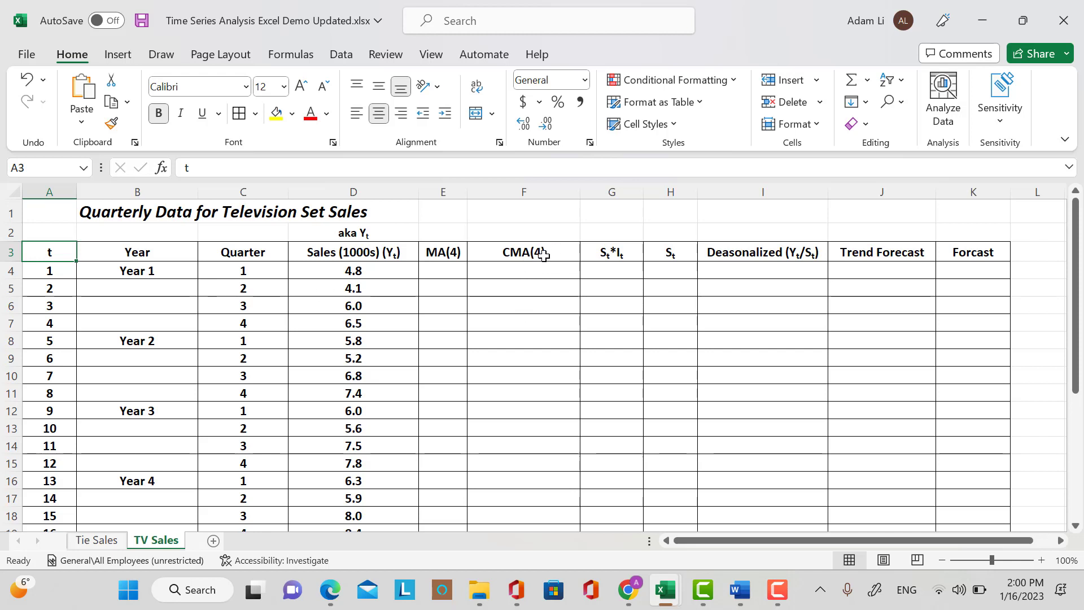
pyautogui.scroll(-2, 112, 420)
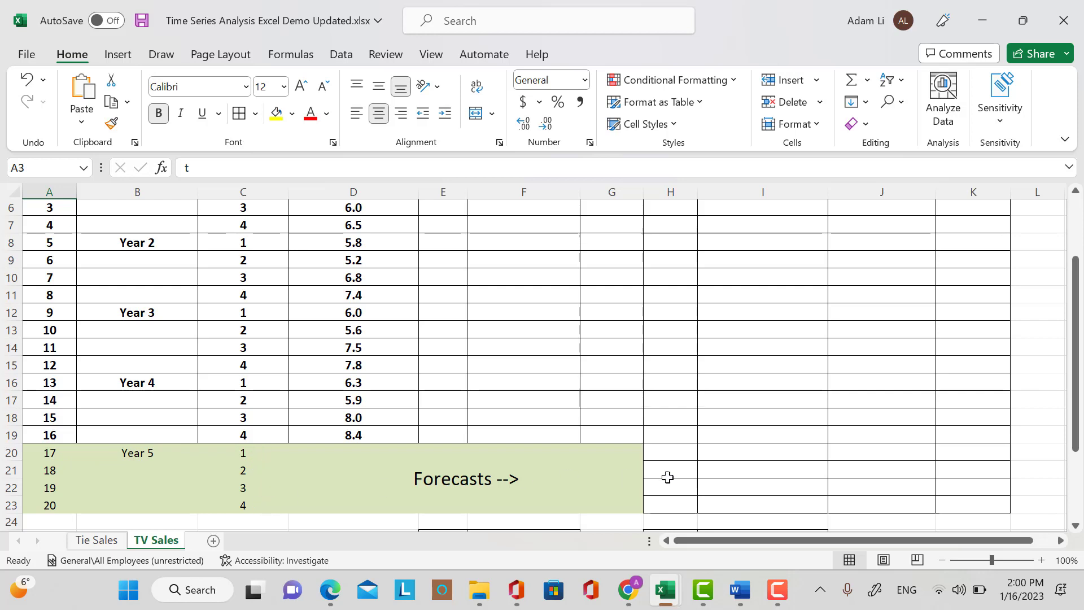
pyautogui.scroll(2, 822, 336)
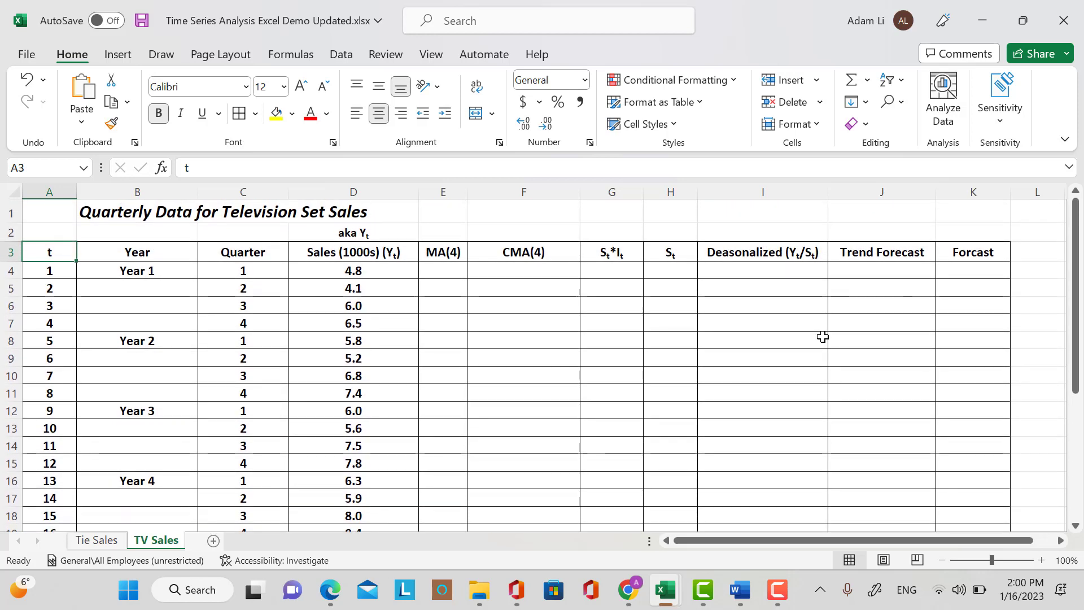
pyautogui.scroll(-2, 825, 337)
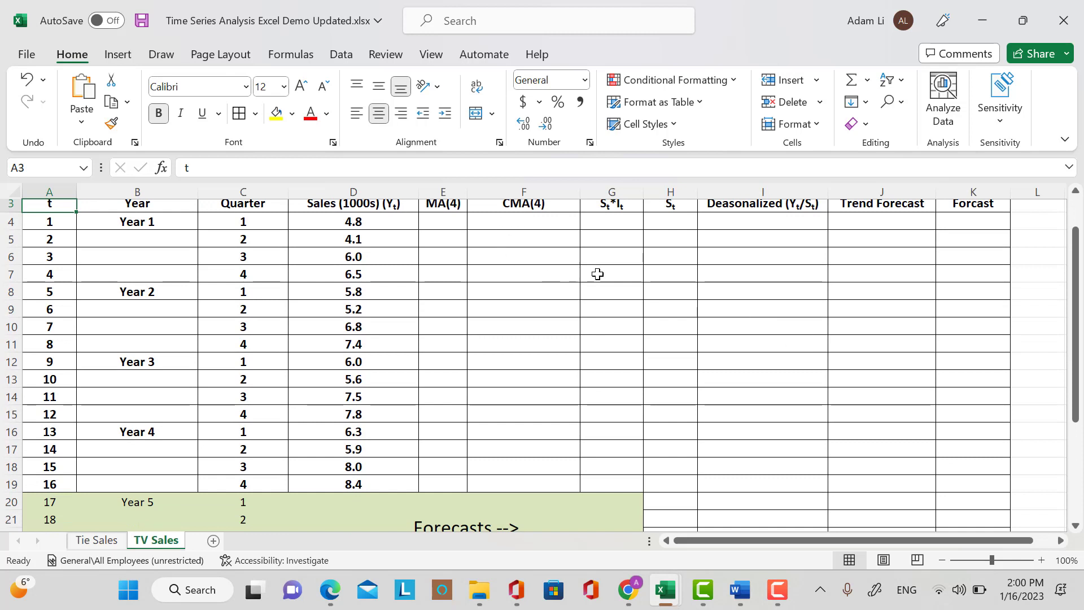
pyautogui.scroll(2, 479, 291)
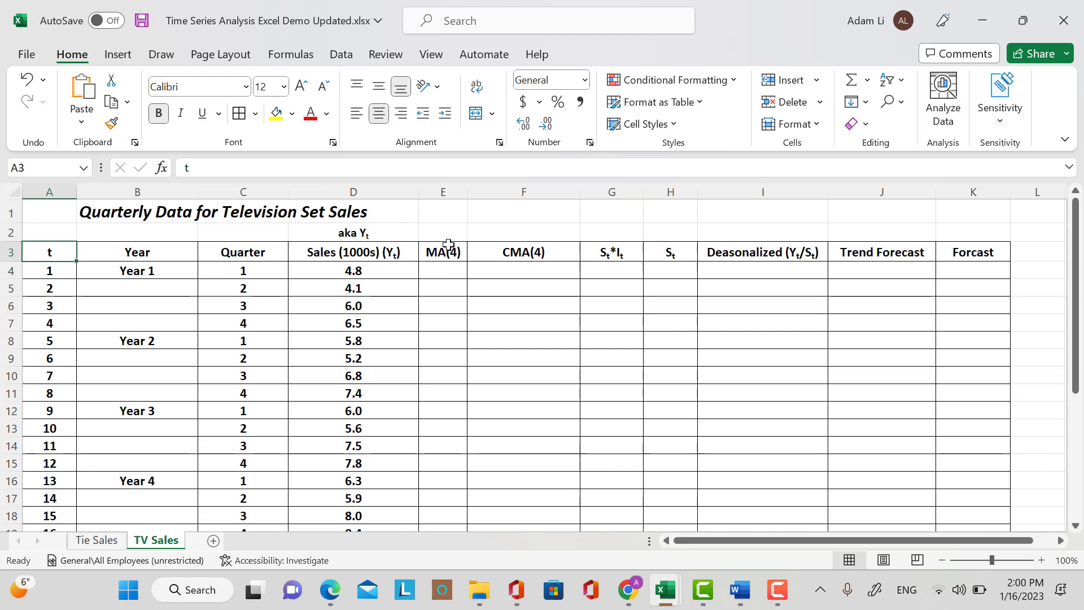
pyautogui.click(448, 244)
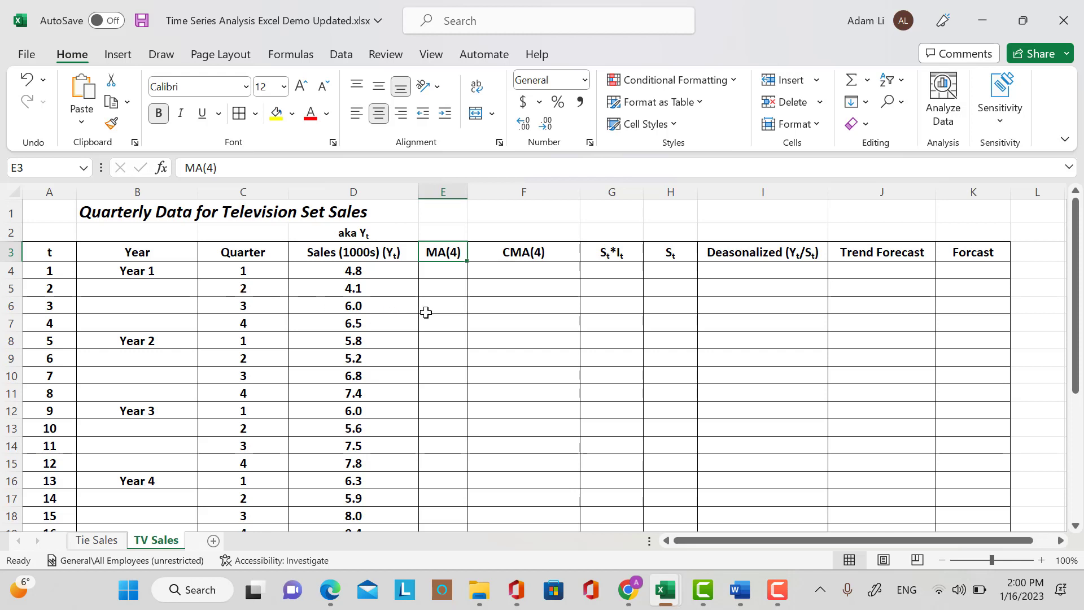
# Enter the formula =AVERAGE(D4:D7) in cell E6 as the first MA(4) value.
pyautogui.click(444, 304)
pyautogui.write('=')
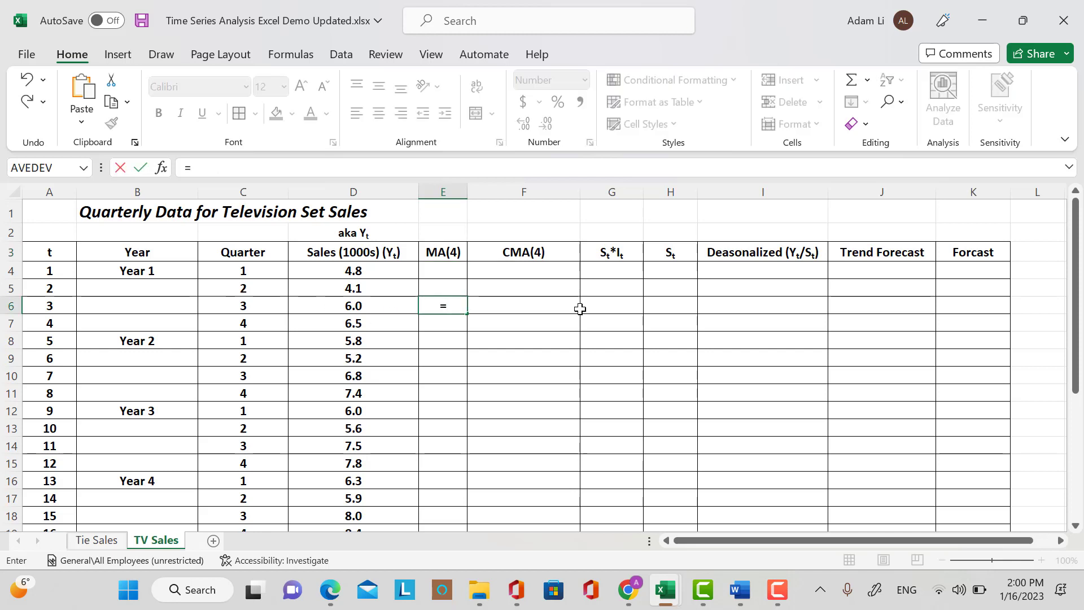
pyautogui.write('average')
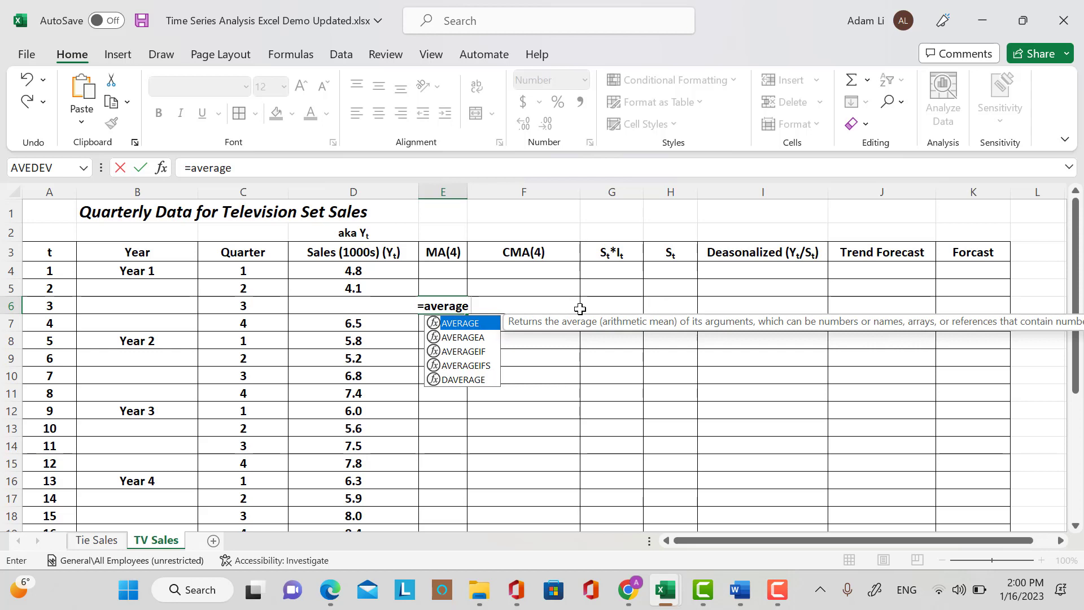
pyautogui.write('(')
pyautogui.moveTo(389, 270); pyautogui.dragTo(392, 322)
pyautogui.write(')')
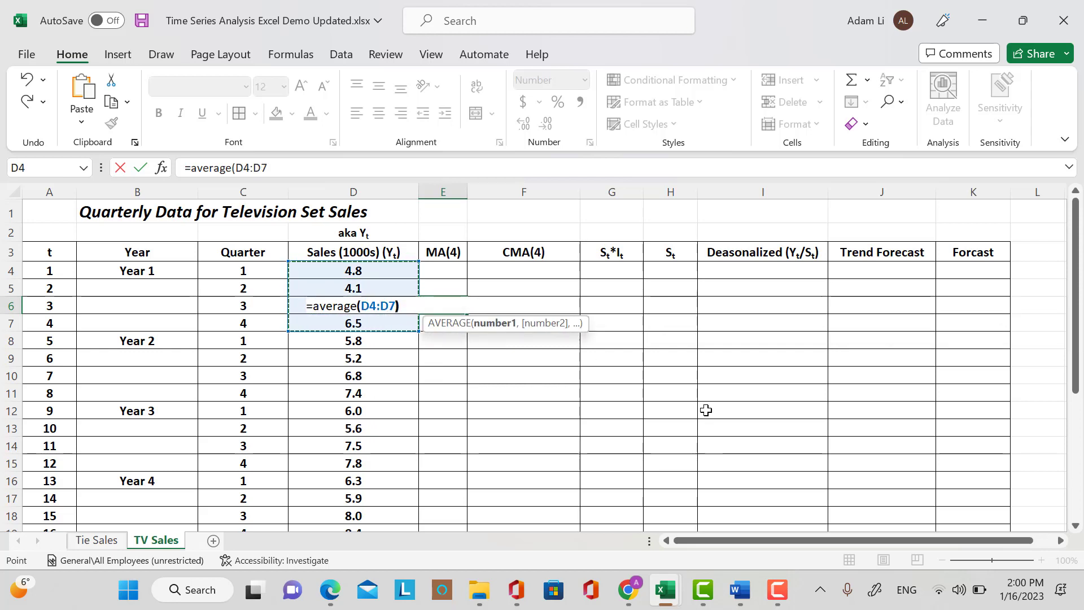
pyautogui.press('Return')
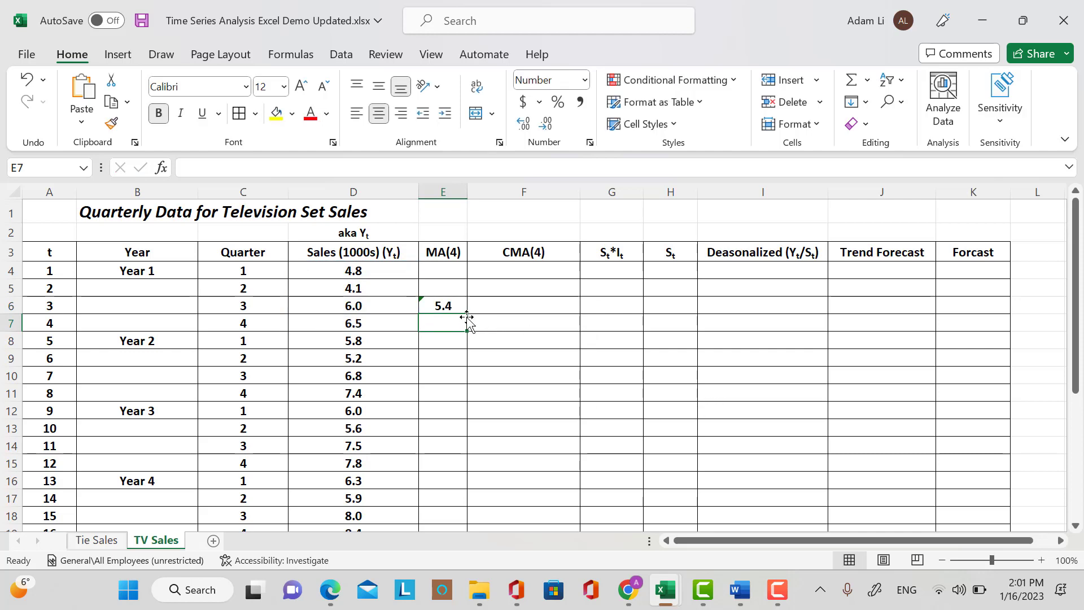
# Fill the MA(4) formula from E6 down through E18.
pyautogui.click(451, 308)
pyautogui.scroll(-1, 465, 311)
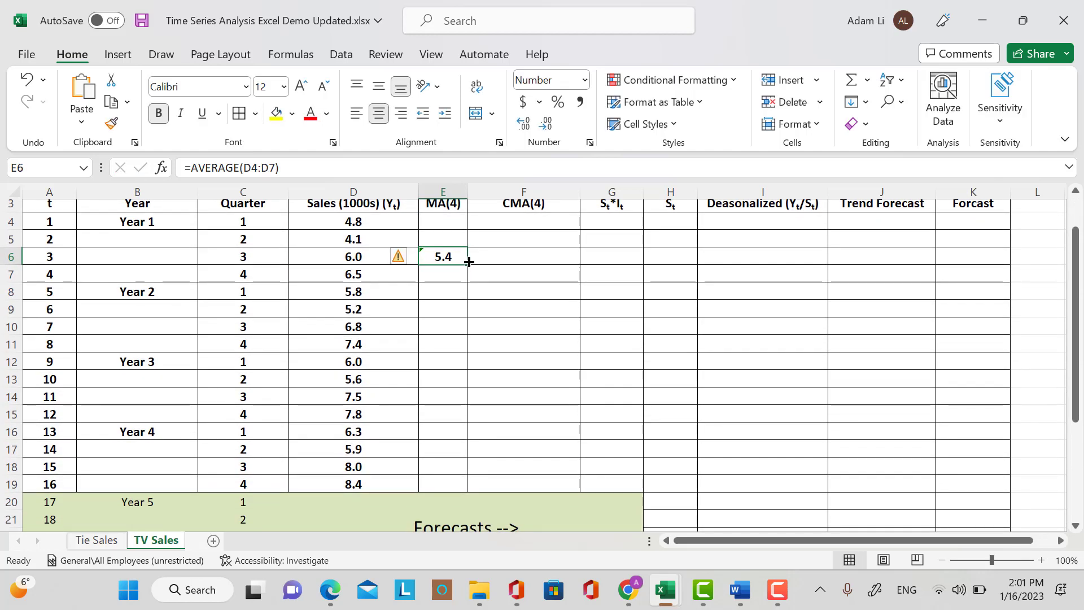
pyautogui.moveTo(468, 261); pyautogui.dragTo(448, 452)
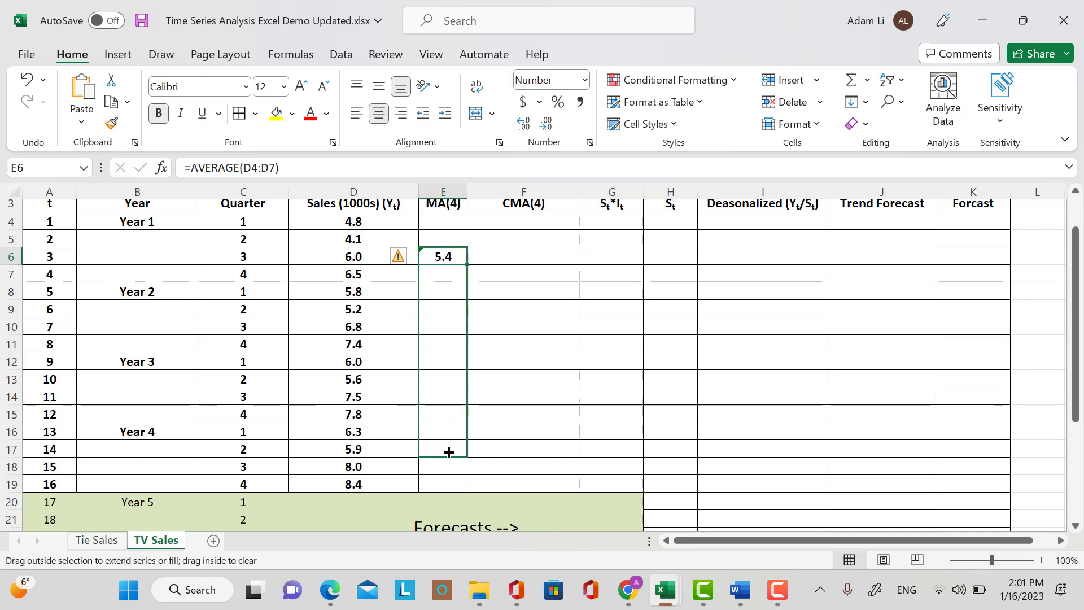
pyautogui.moveTo(448, 452); pyautogui.dragTo(449, 469)
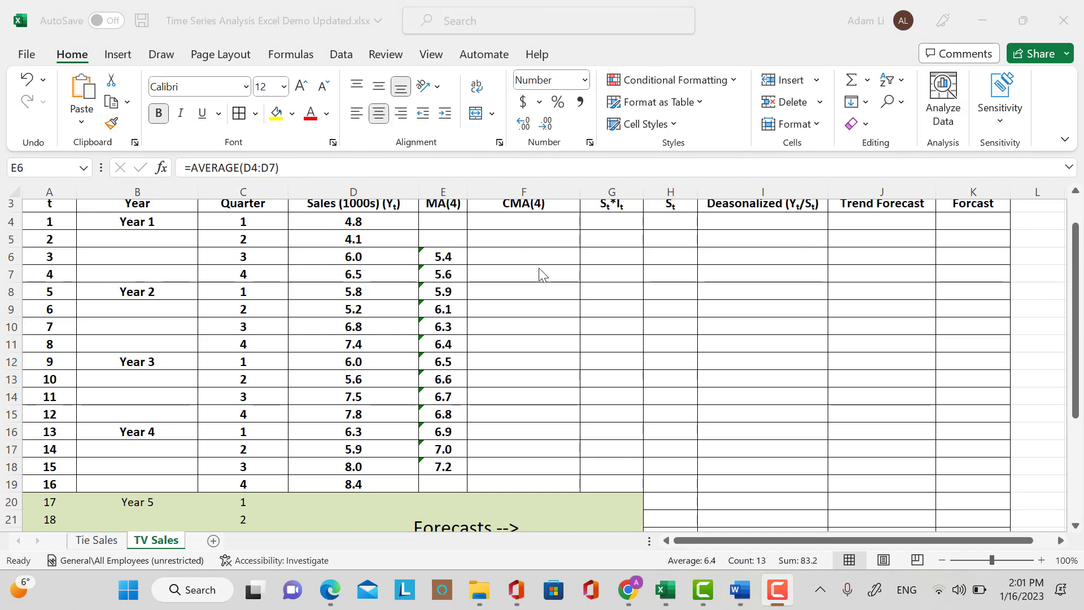
pyautogui.scroll(1, 540, 274)
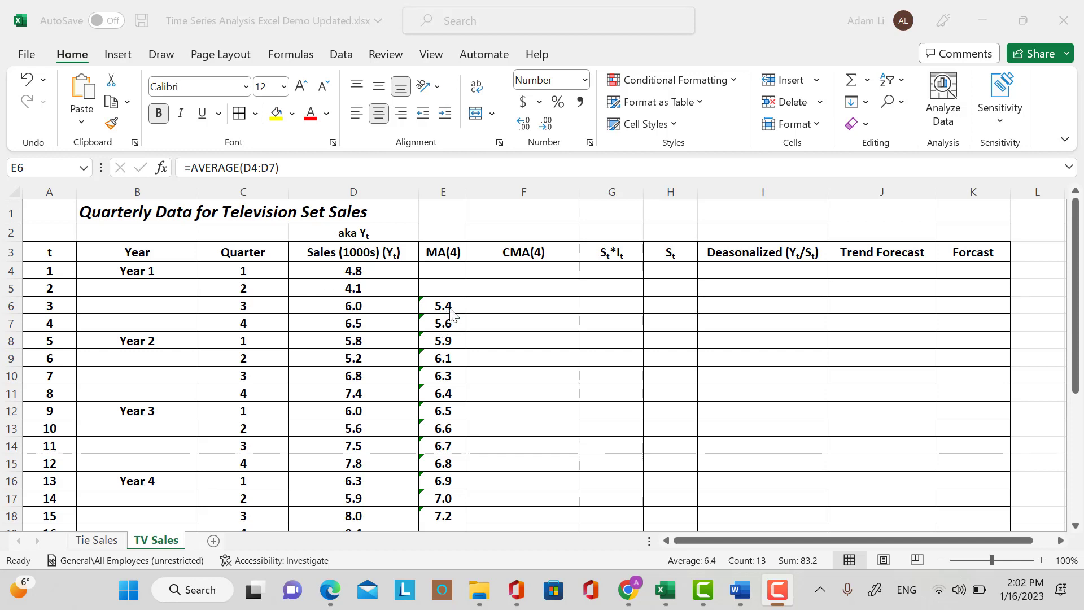
pyautogui.doubleClick(467, 314)
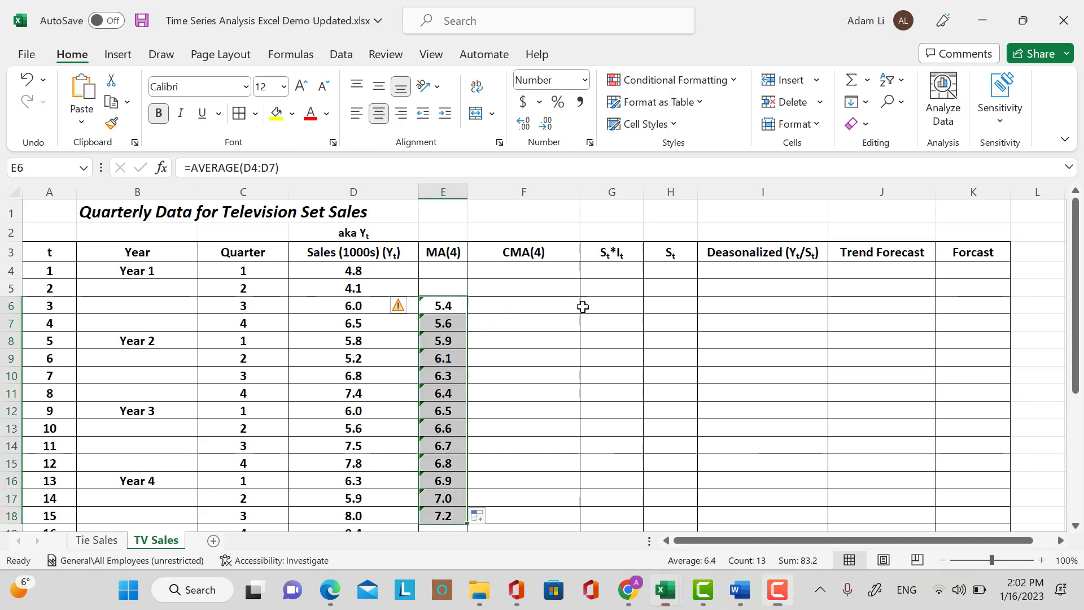
# Enter the formula =AVERAGE(E6:E7) in cell F6 as the first CMA(4) value.
pyautogui.click(532, 306)
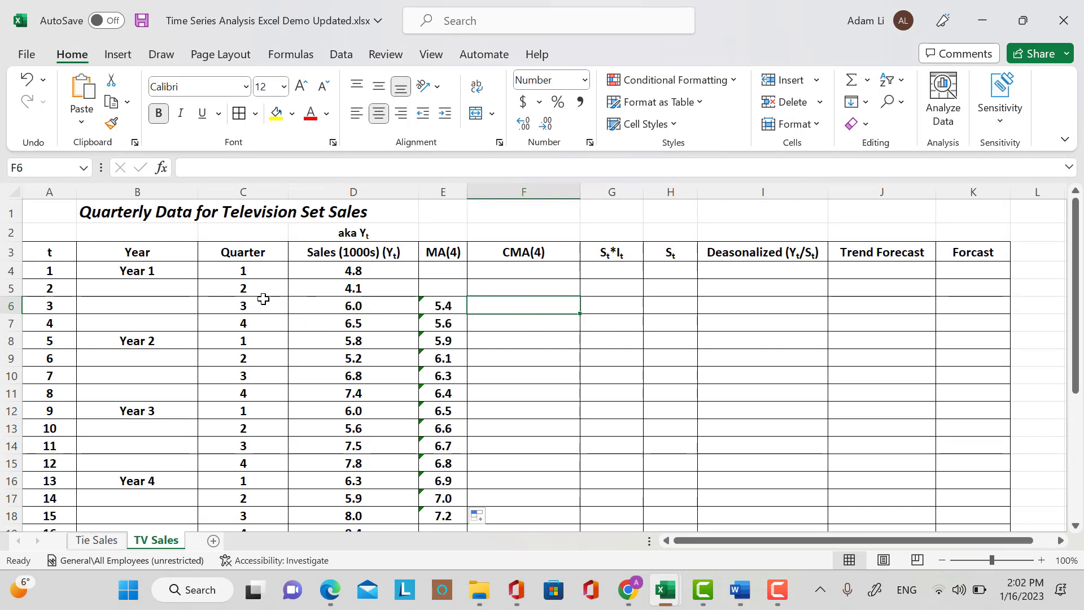
pyautogui.write('=average')
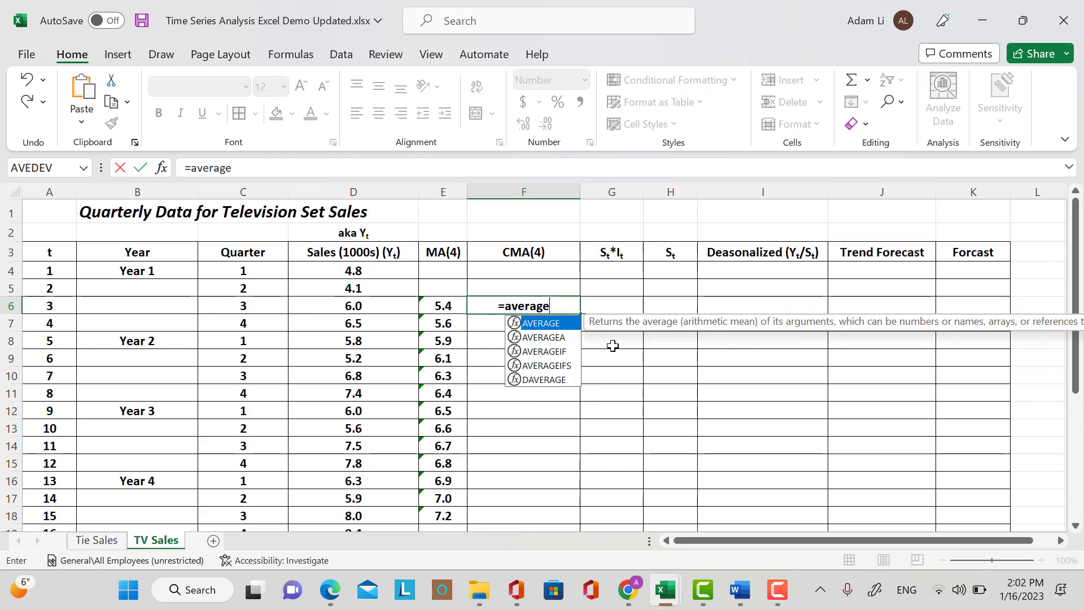
pyautogui.write('(')
pyautogui.moveTo(438, 306); pyautogui.dragTo(441, 318)
pyautogui.write(')')
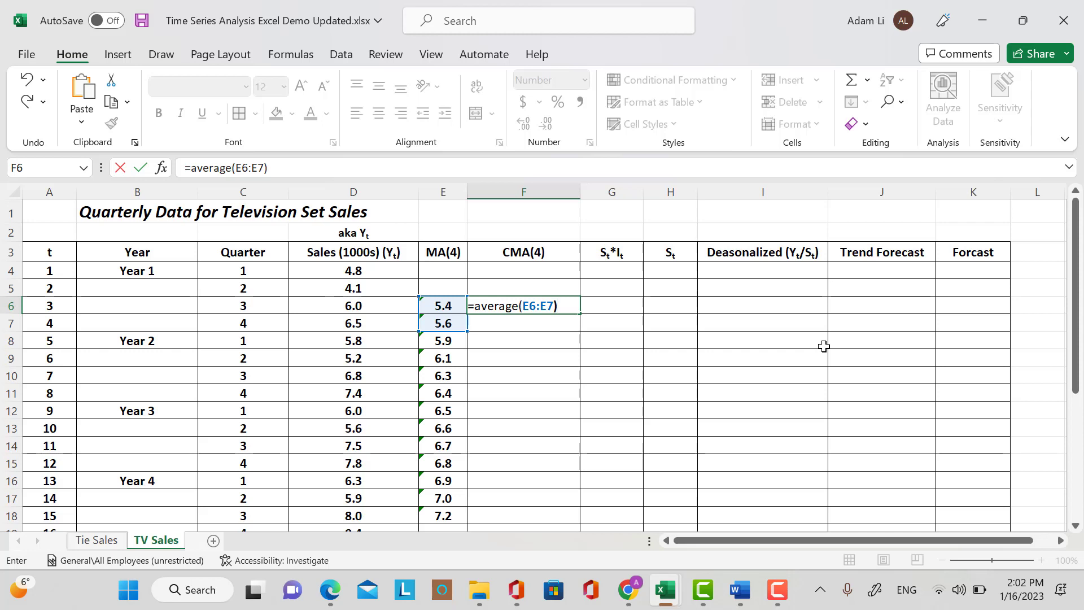
pyautogui.press('Return')
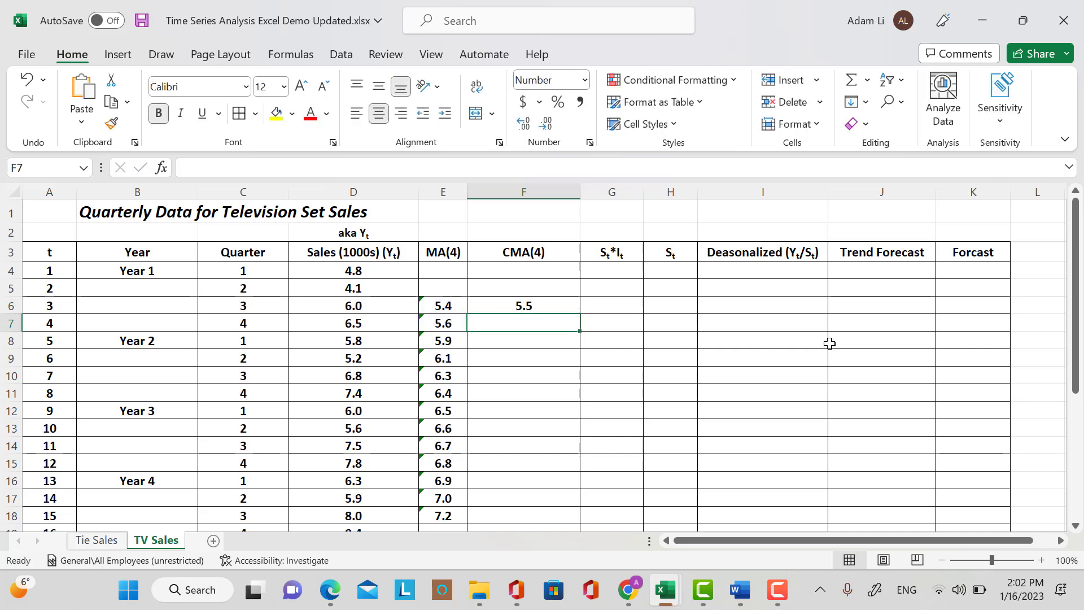
# Fill the CMA(4) formula from F6 down through F17.
pyautogui.click(566, 306)
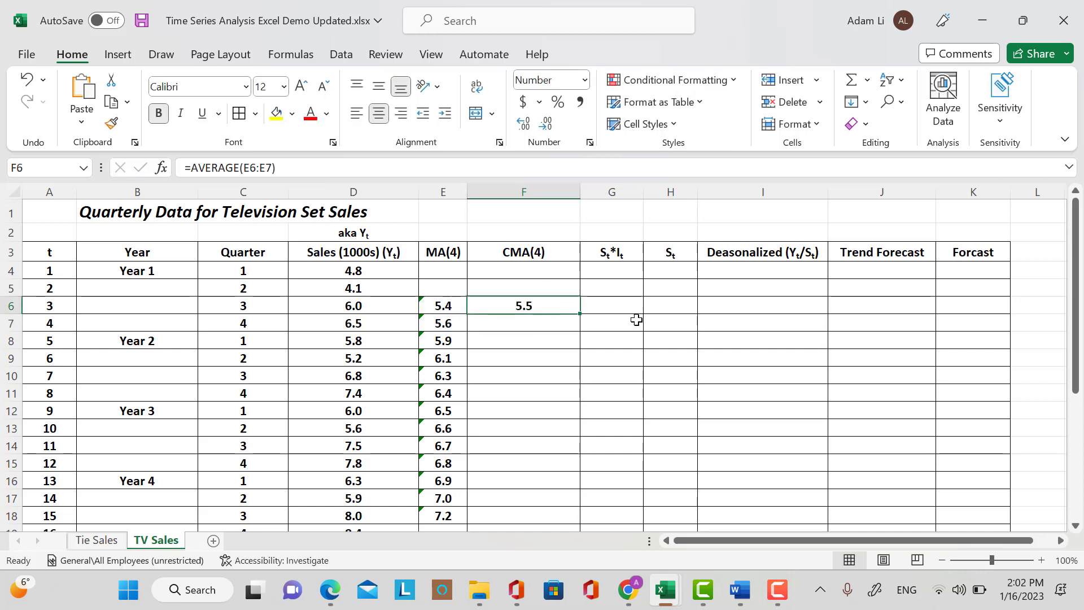
pyautogui.scroll(-1, 634, 317)
pyautogui.moveTo(581, 265); pyautogui.dragTo(567, 456)
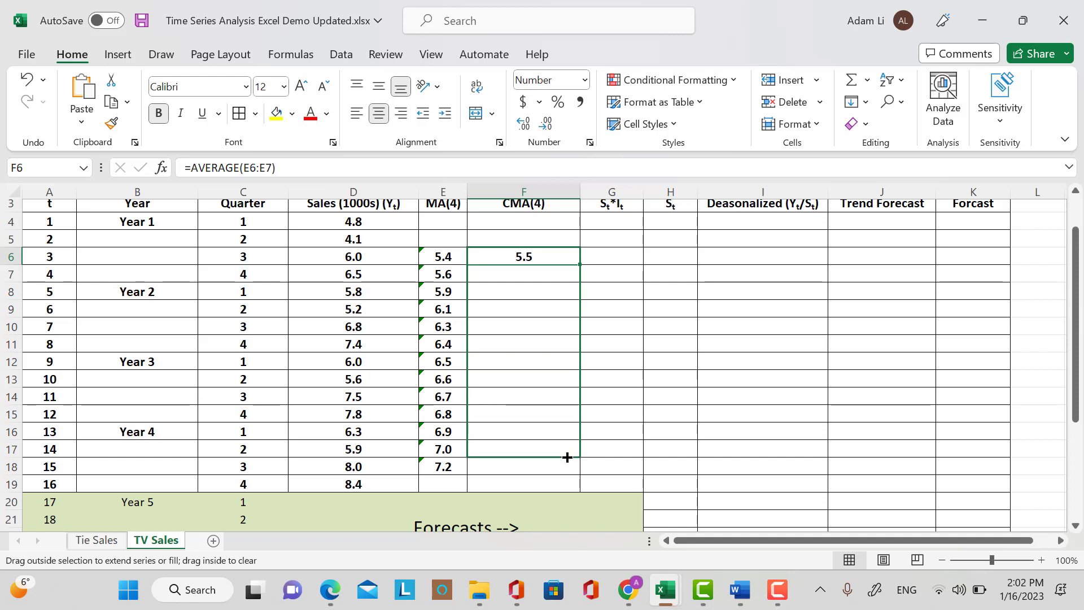
pyautogui.moveTo(567, 457); pyautogui.dragTo(567, 456)
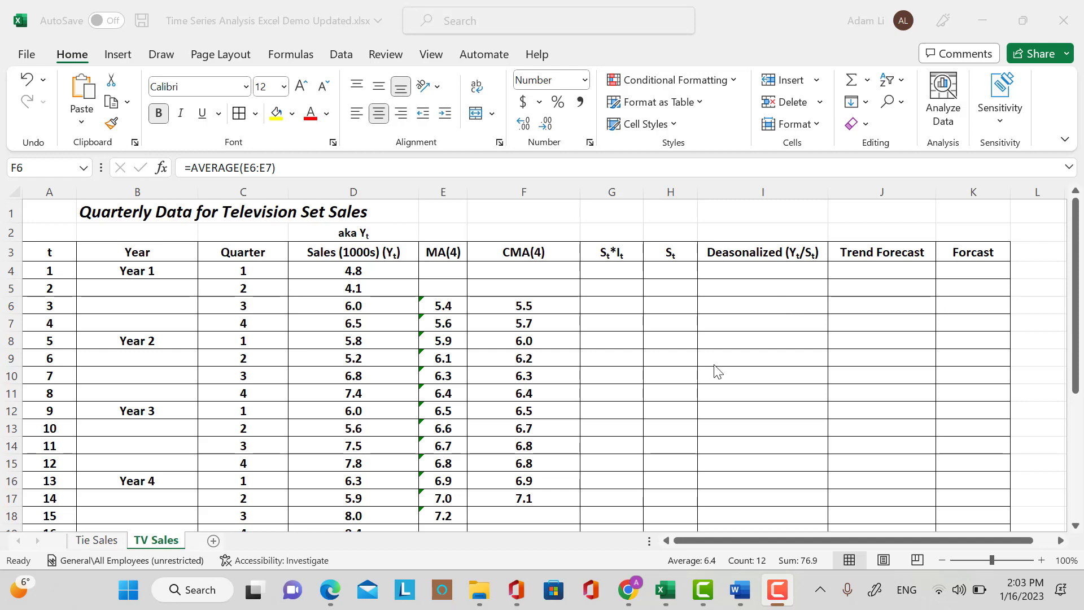
# Enter the formula =D6/F6 in cell G6 to divide sales by CMA(4) for the St*It column.
pyautogui.click(616, 300)
pyautogui.click(617, 299)
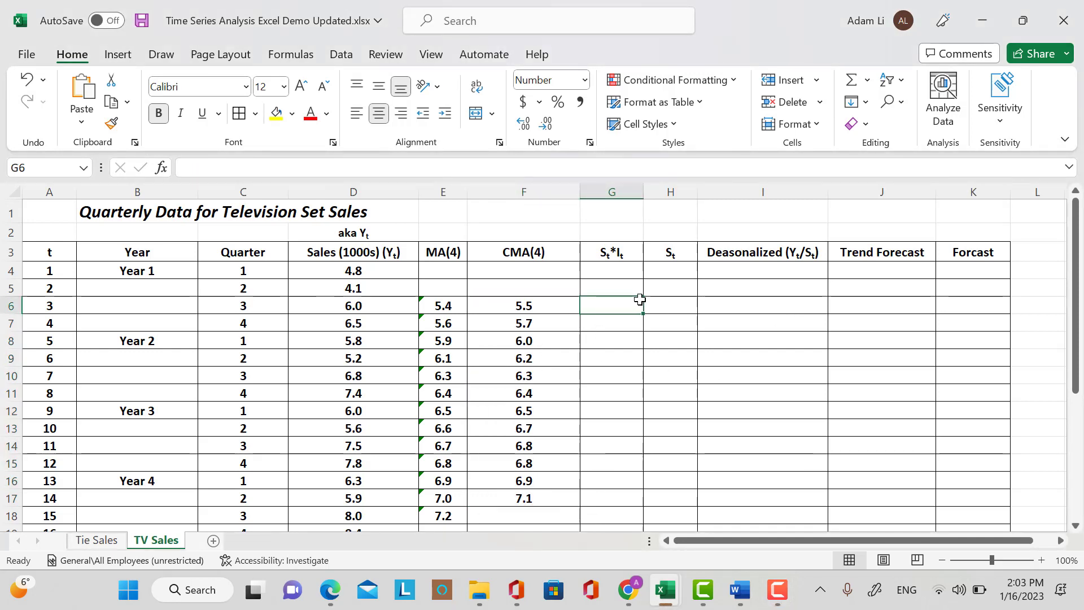
pyautogui.write('=')
pyautogui.click(386, 306)
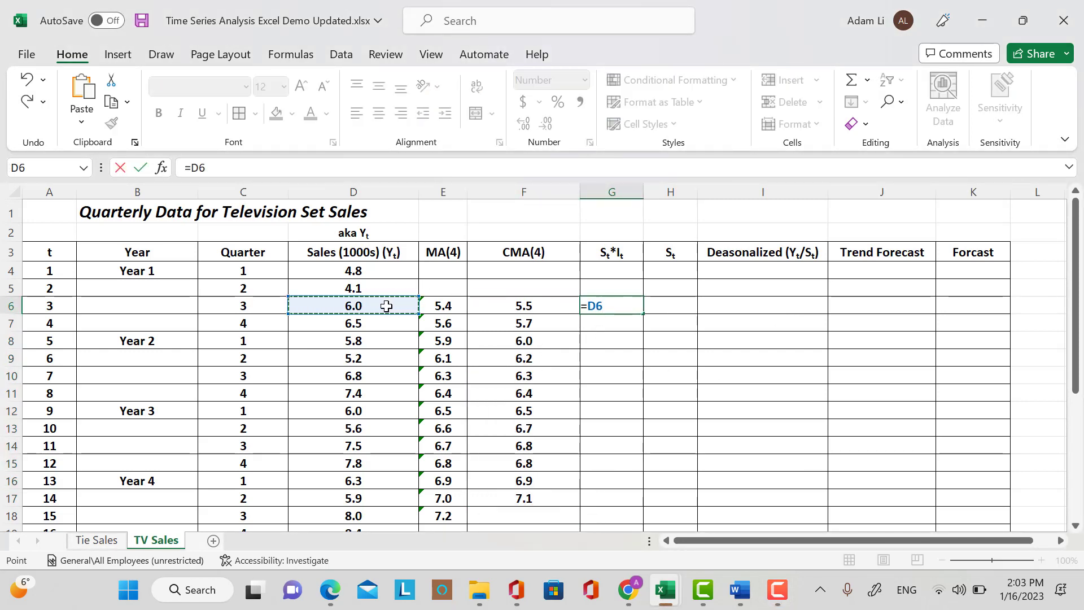
pyautogui.write('/')
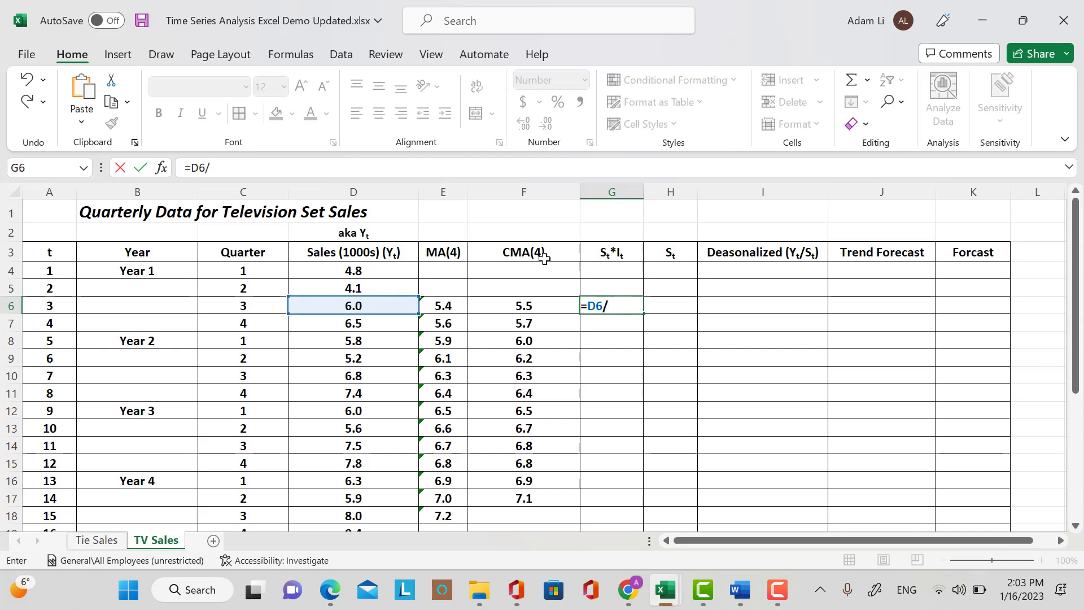
pyautogui.click(527, 305)
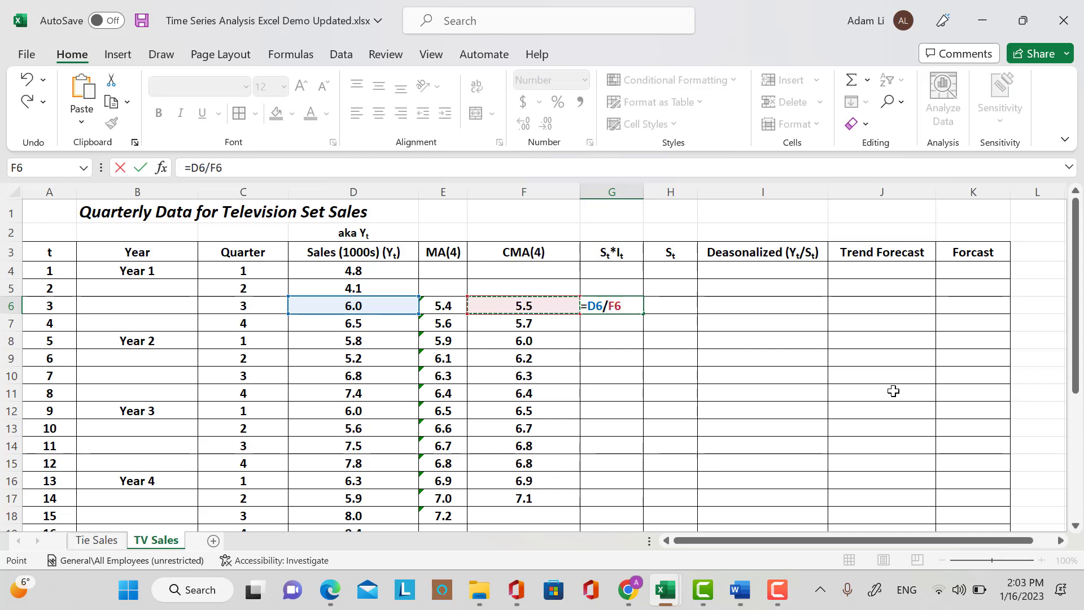
pyautogui.press('Return')
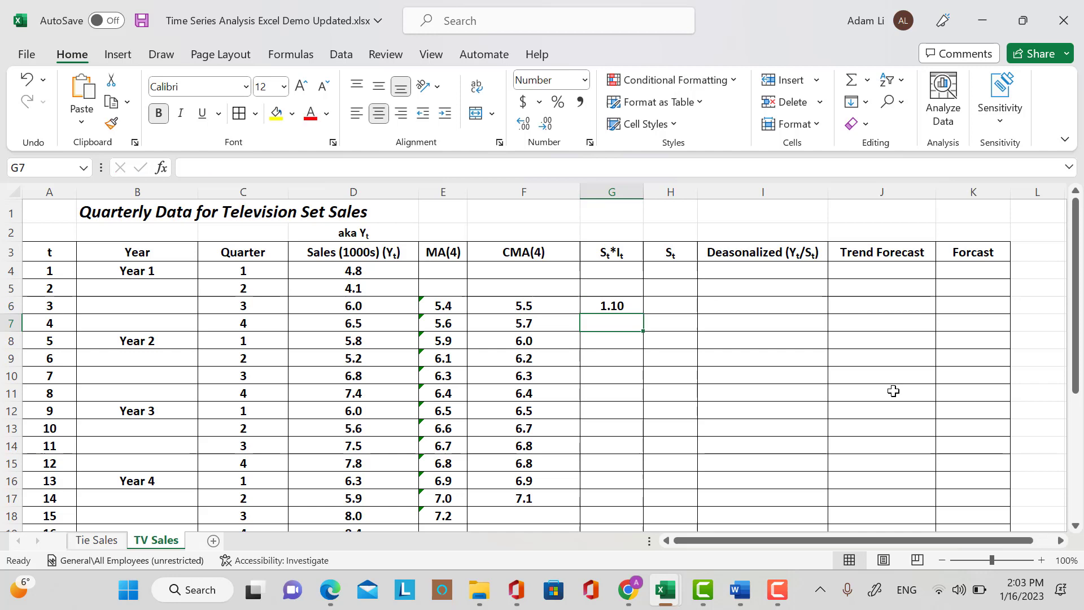
# Fill the St*It formula from G6 down through G17.
pyautogui.click(642, 313)
pyautogui.moveTo(644, 312); pyautogui.dragTo(635, 502)
pyautogui.scroll(-4, 801, 472)
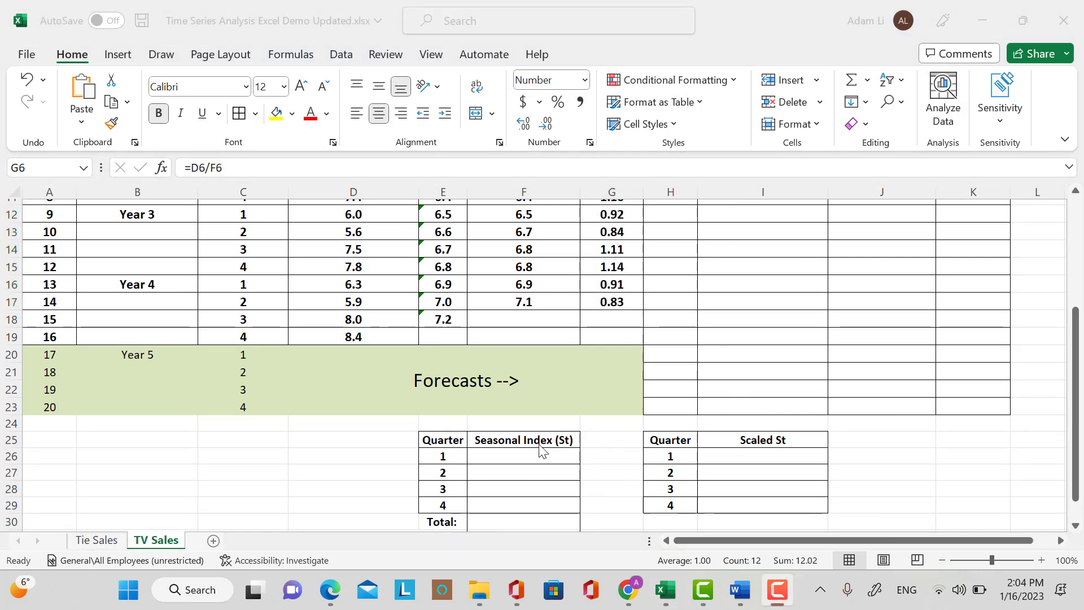
pyautogui.scroll(4, 653, 426)
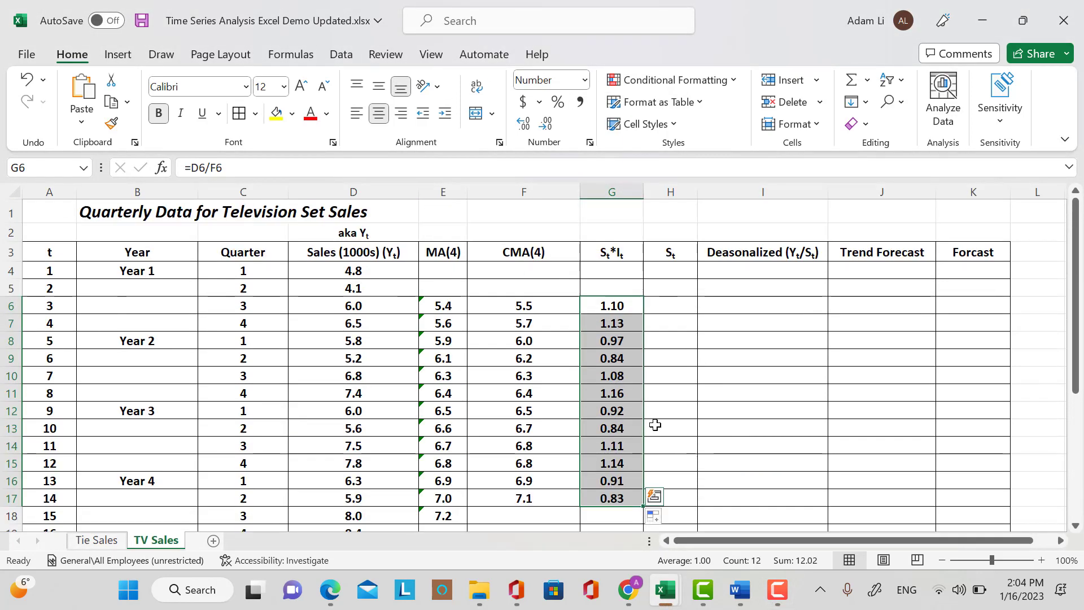
pyautogui.scroll(-2, 654, 424)
pyautogui.scroll(-2, 572, 469)
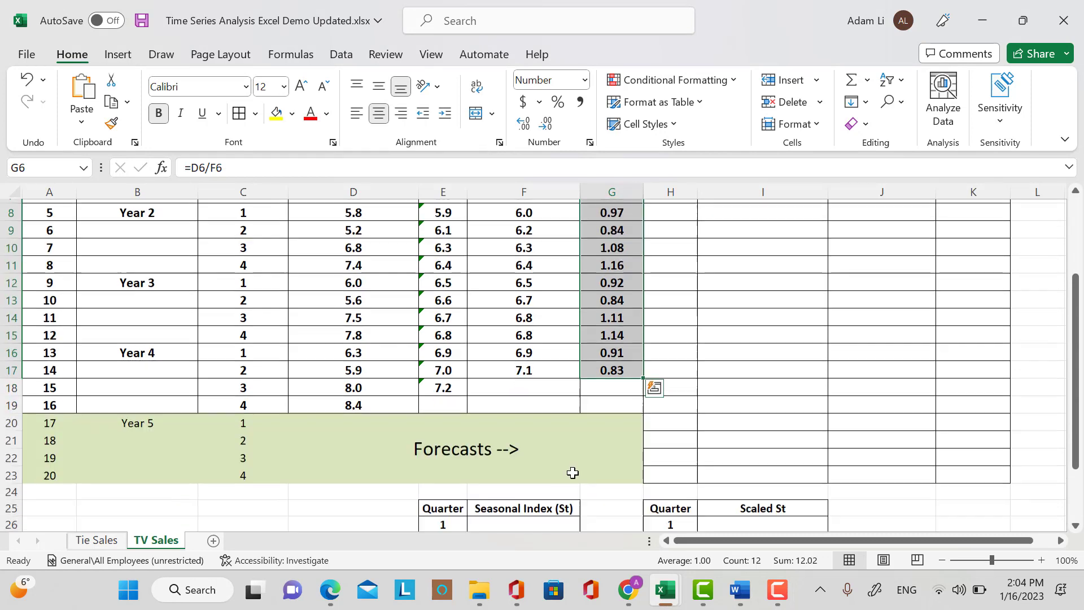
# Start an AVERAGEIF formula in cell F26 for the quarter 1 seasonal index, with quarters C6:C17 as its range.
pyautogui.click(551, 456)
pyautogui.write('=')
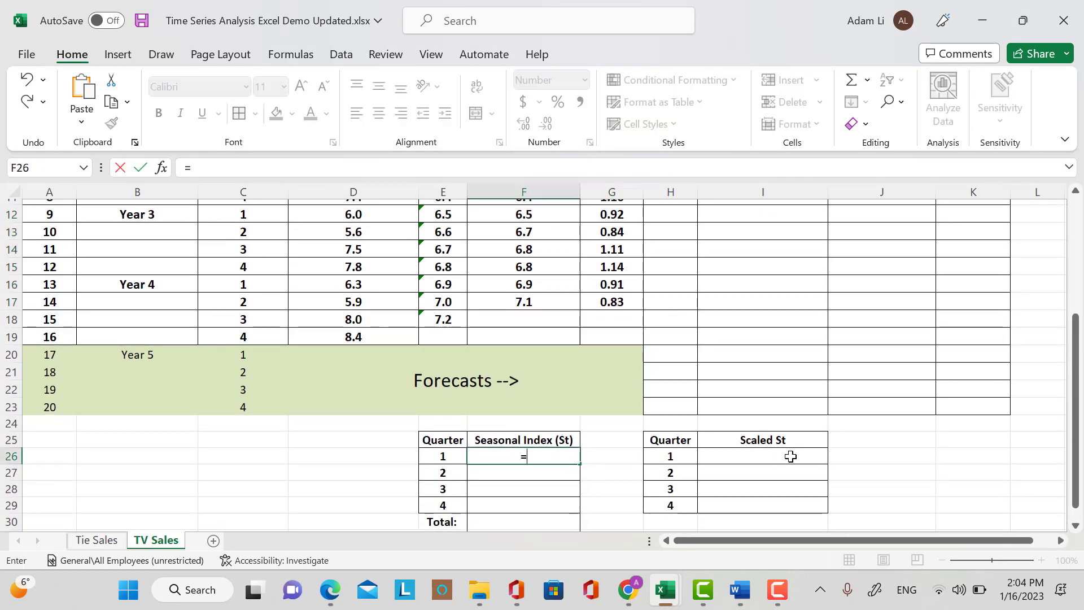
pyautogui.write('average')
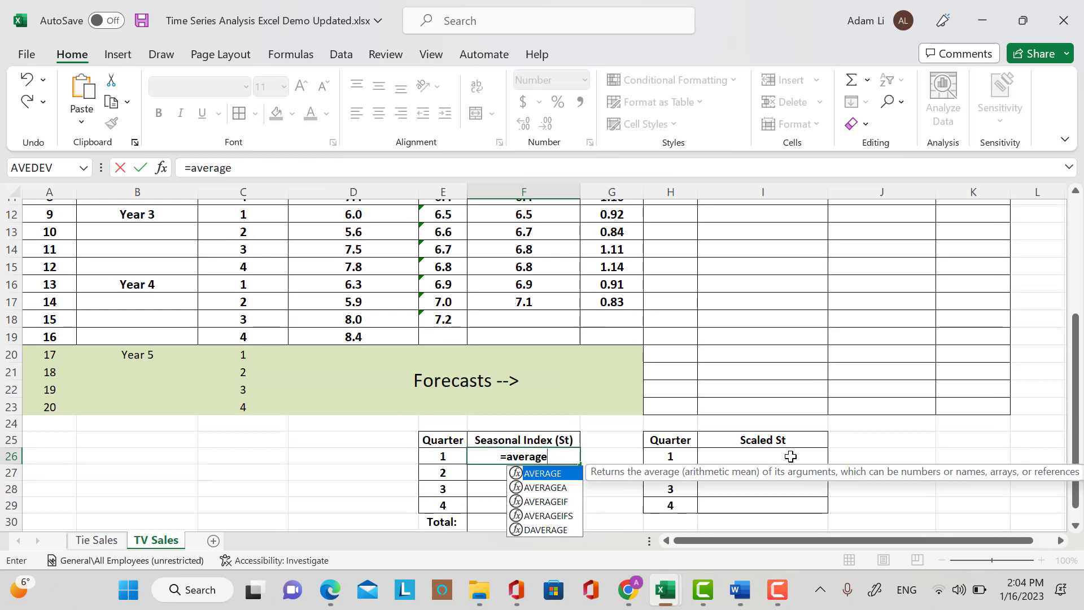
pyautogui.write('if (')
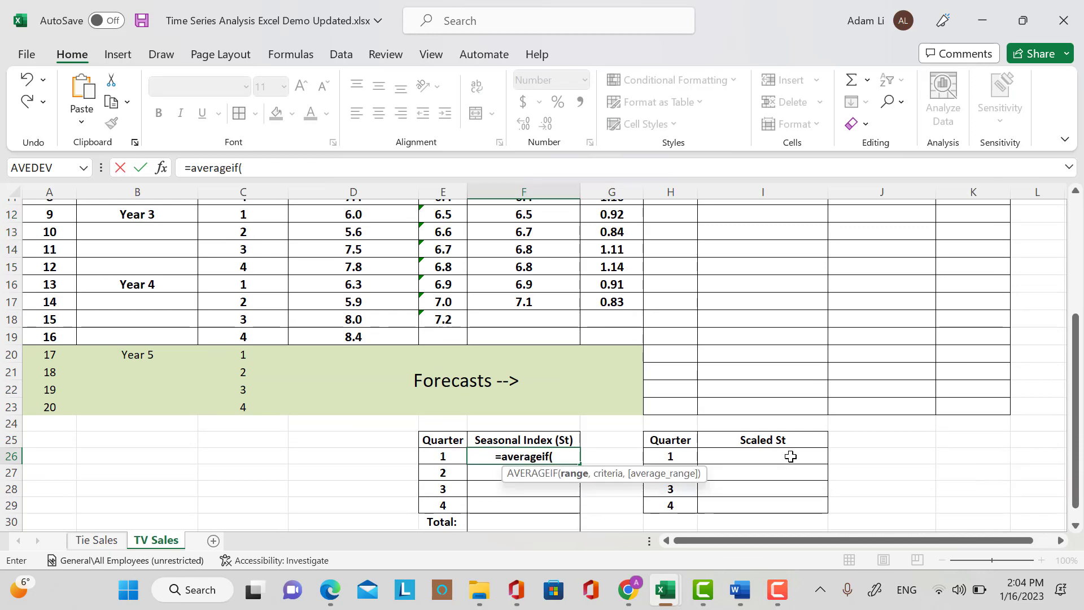
pyautogui.scroll(2, 208, 297)
pyautogui.scroll(2, 208, 298)
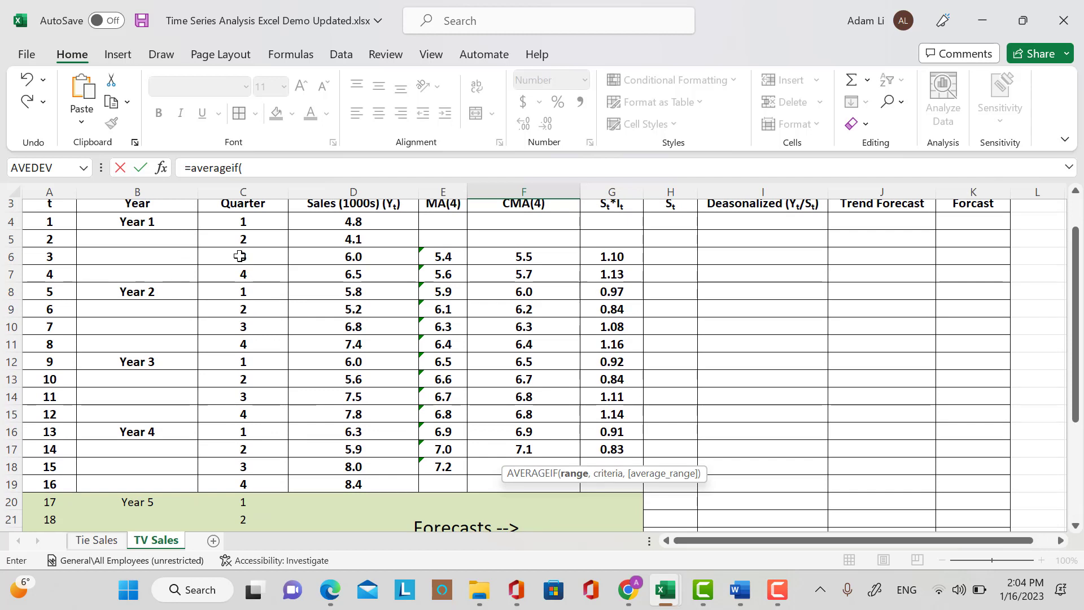
pyautogui.moveTo(240, 256); pyautogui.dragTo(260, 455)
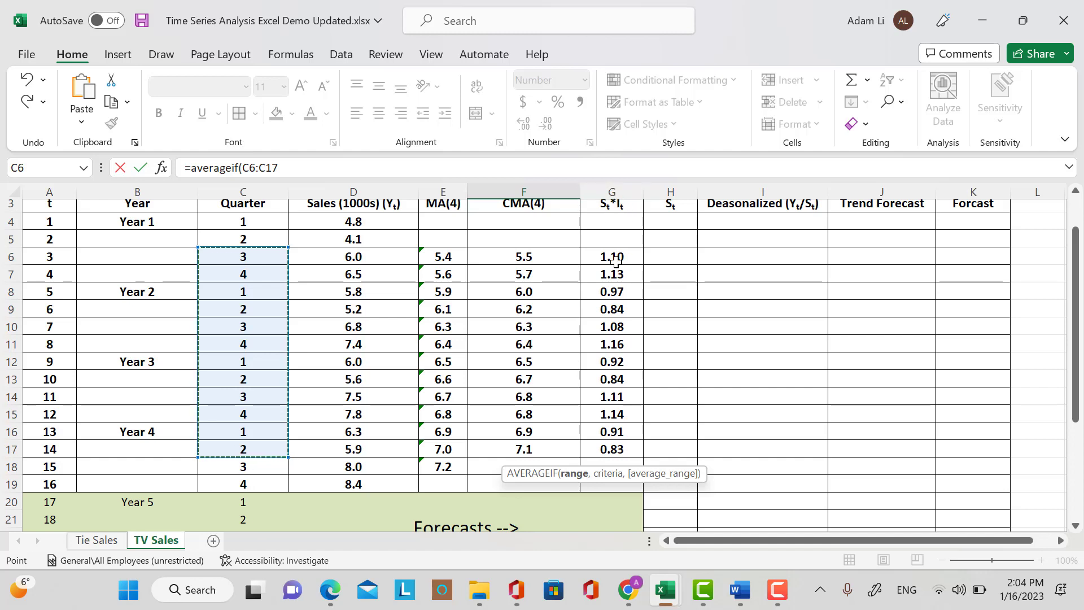
pyautogui.scroll(-3, 623, 360)
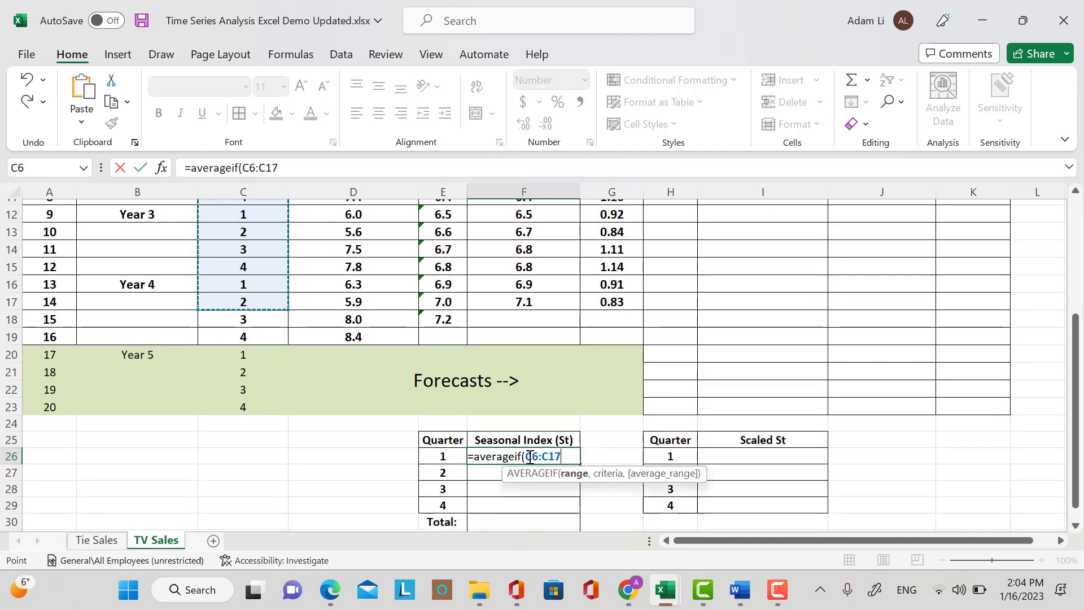
# Lock the AVERAGEIF range in the Quarter 1 seasonal index formula as $C$6:$C$17.
pyautogui.click(539, 456)
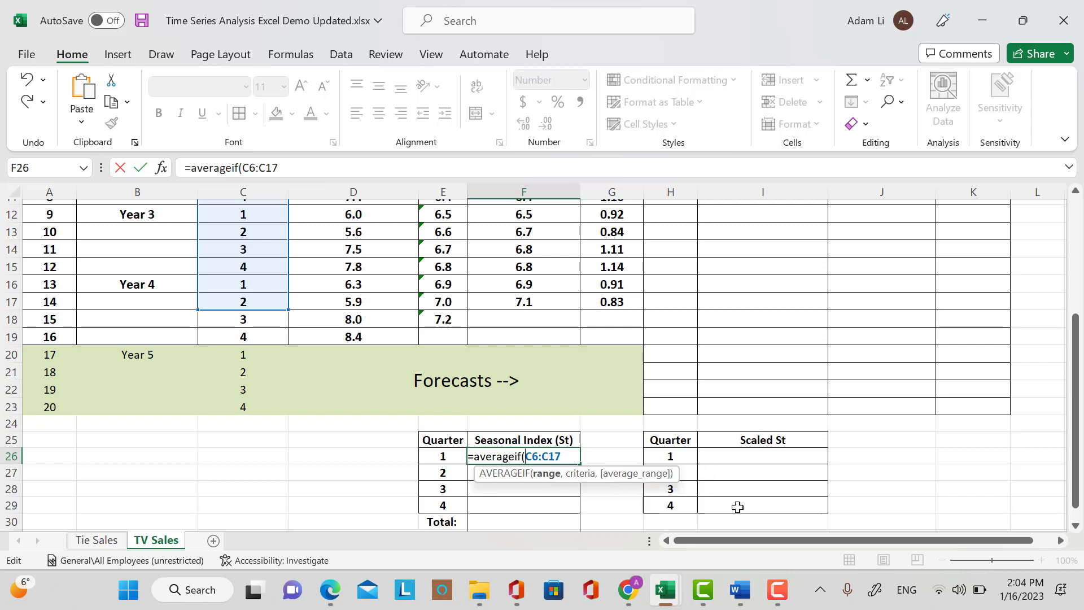
pyautogui.write('$C$6:')
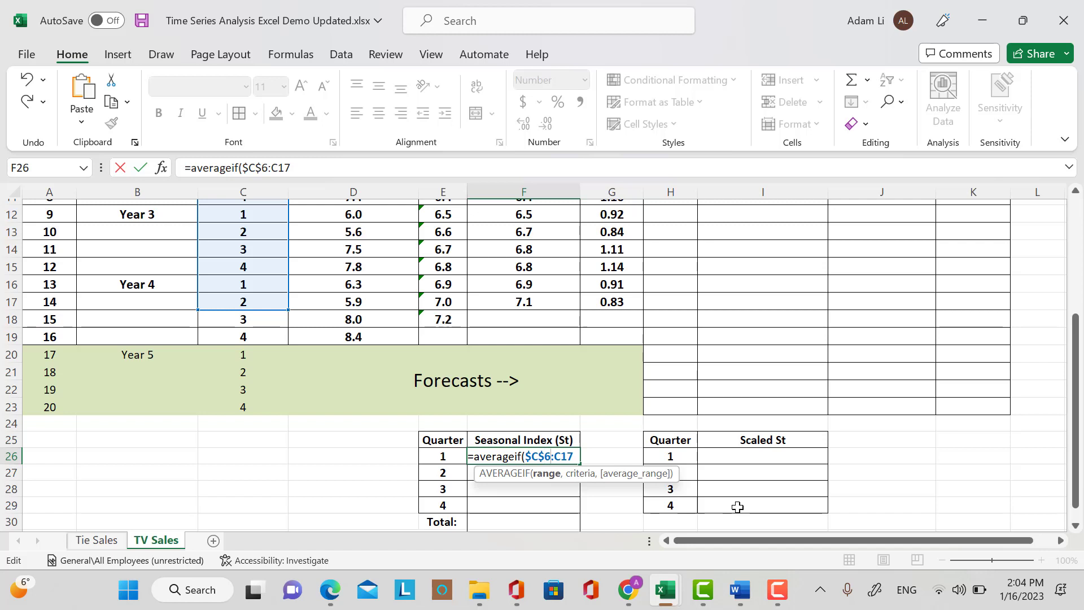
pyautogui.write('$C$')
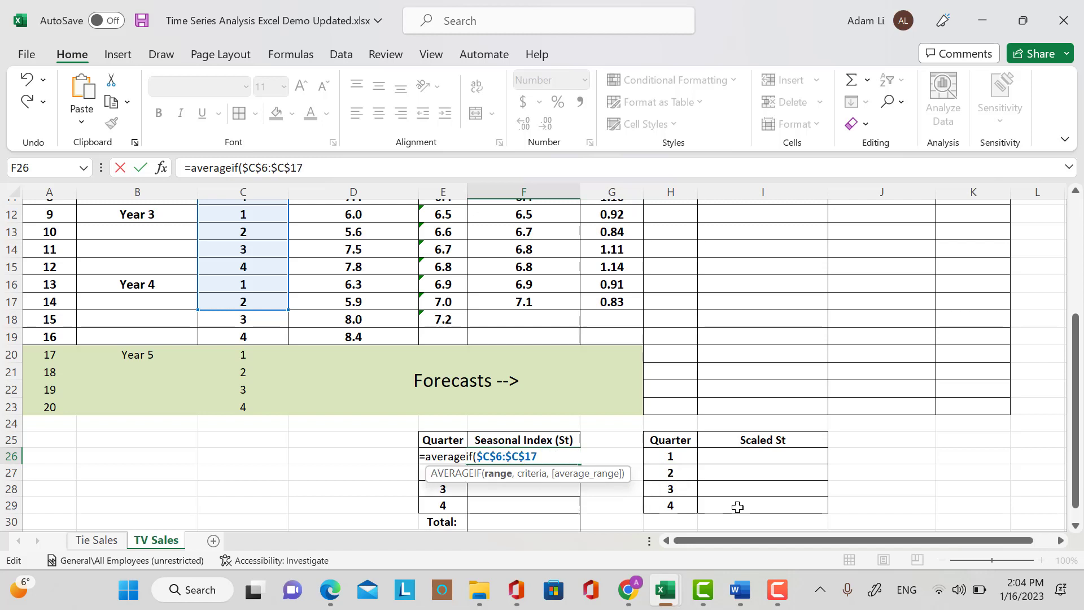
pyautogui.press('Right')
pyautogui.write(',')
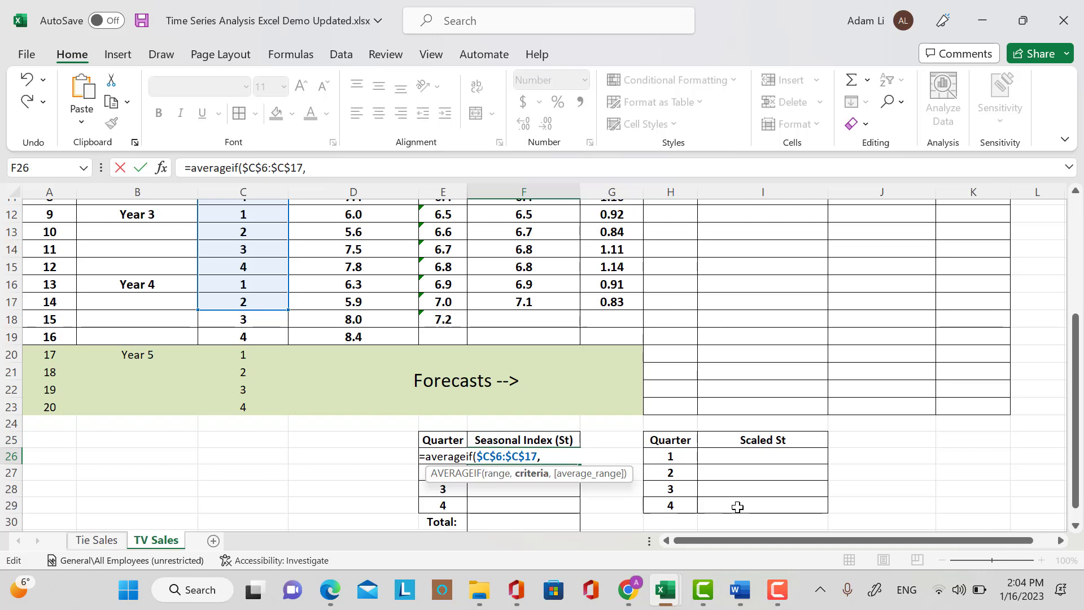
# Set the criteria of the Quarter 1 AVERAGEIF formula to the quarter number in cell E26.
pyautogui.scroll(-1, 530, 411)
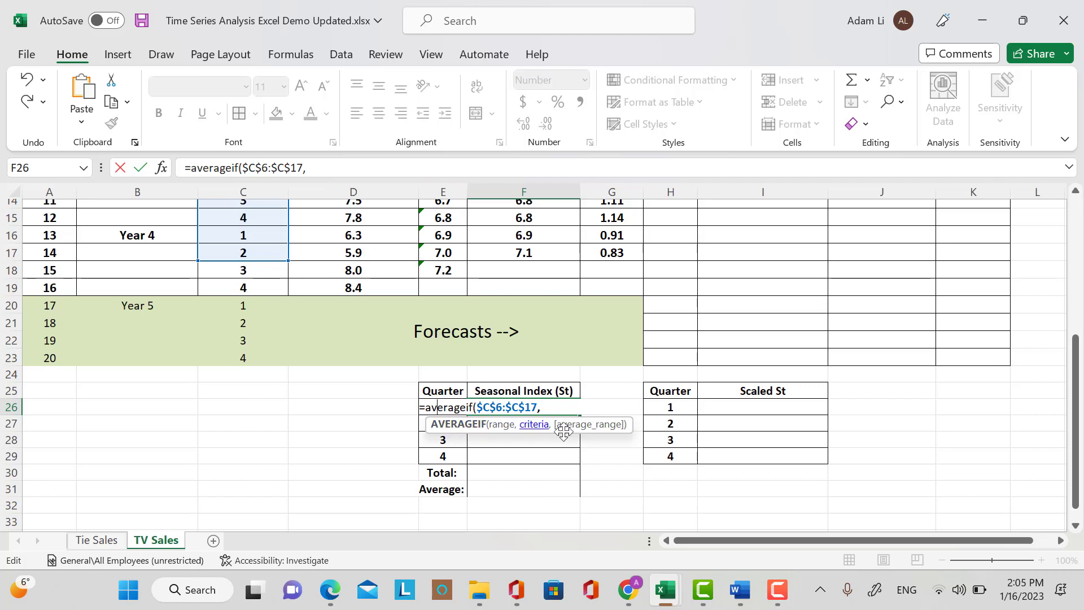
pyautogui.click(439, 392)
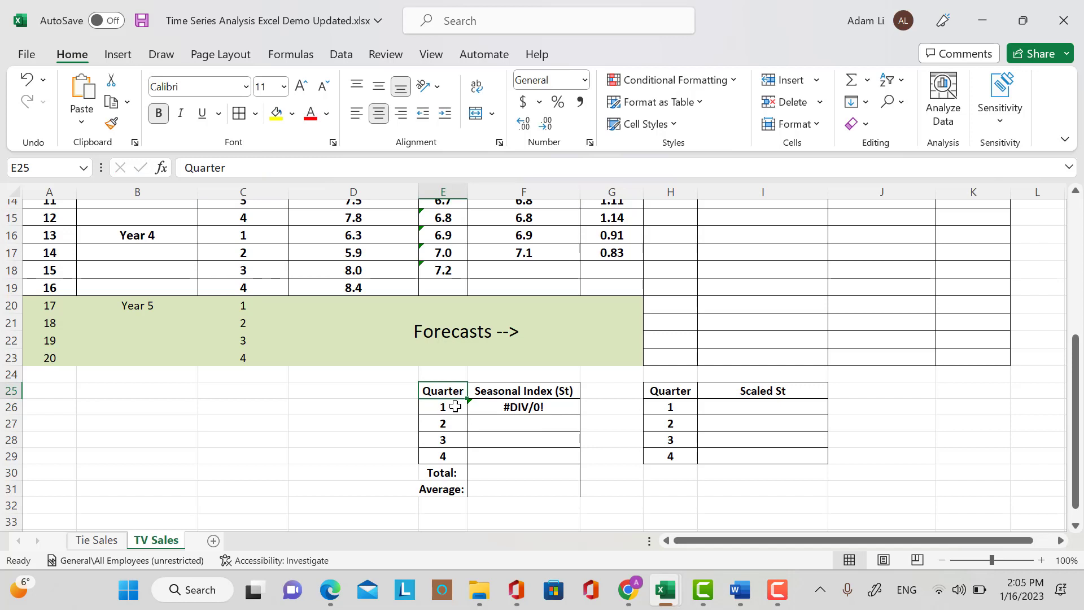
pyautogui.doubleClick(534, 406)
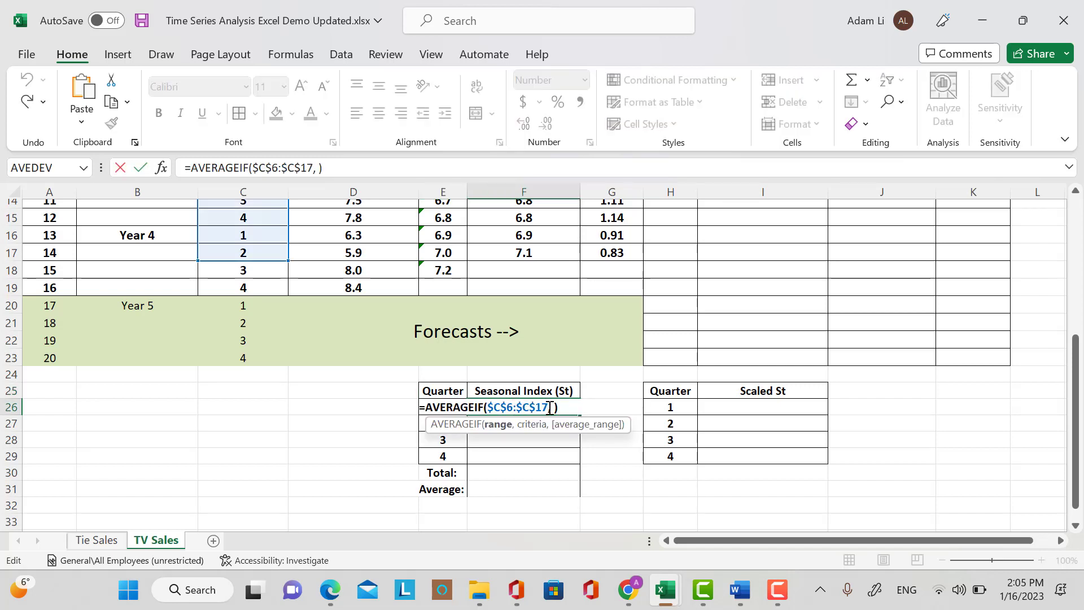
pyautogui.click(553, 407)
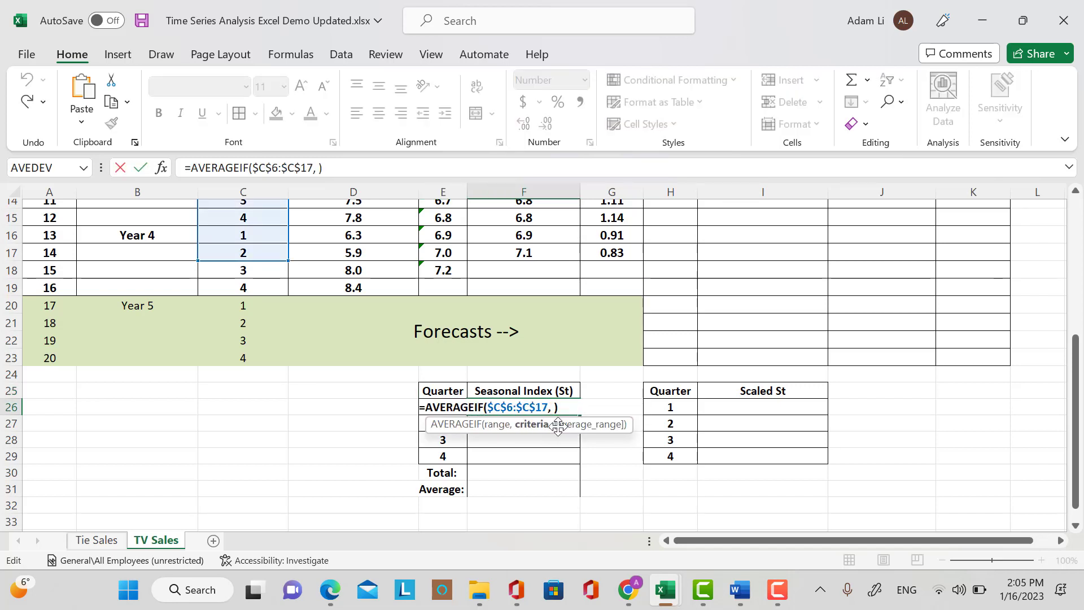
pyautogui.click(449, 389)
pyautogui.click(463, 400)
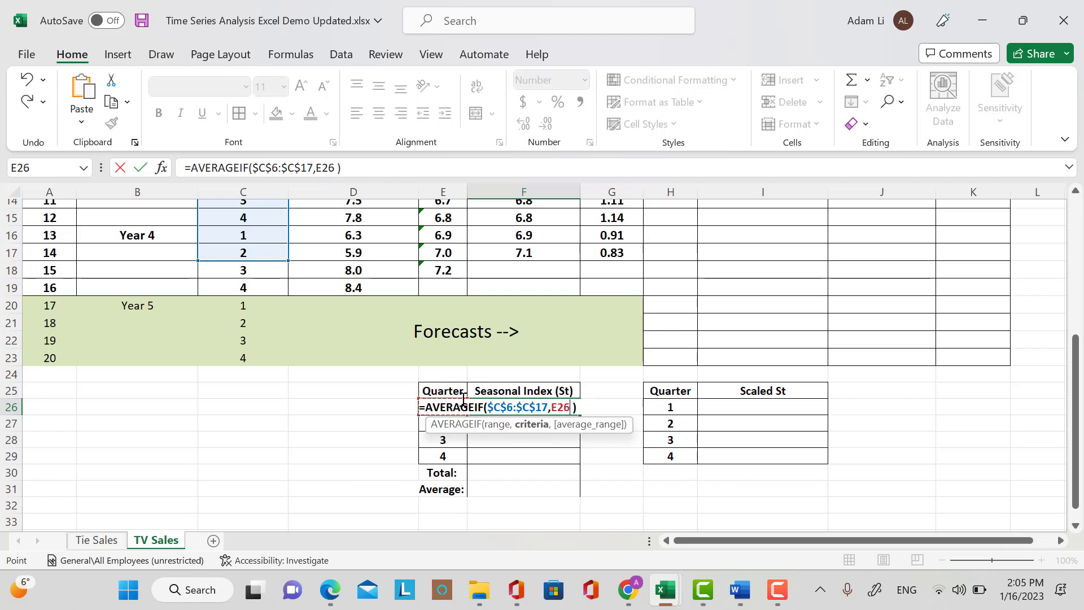
pyautogui.write(',')
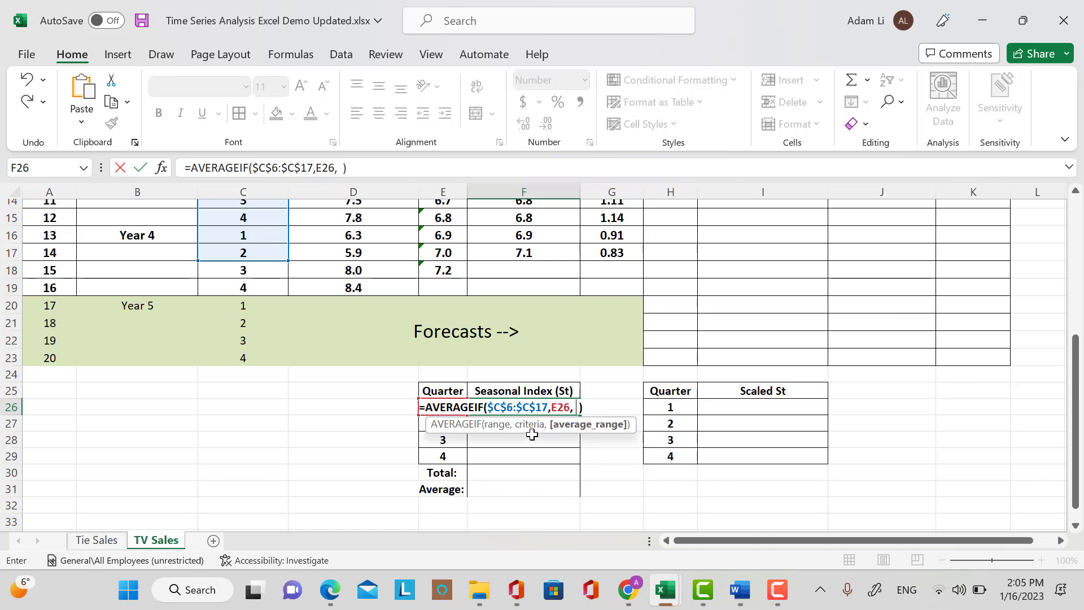
# Use the St*It values in G6:G17 as the average range and complete the Quarter 1 AVERAGEIF formula.
pyautogui.scroll(2, 914, 425)
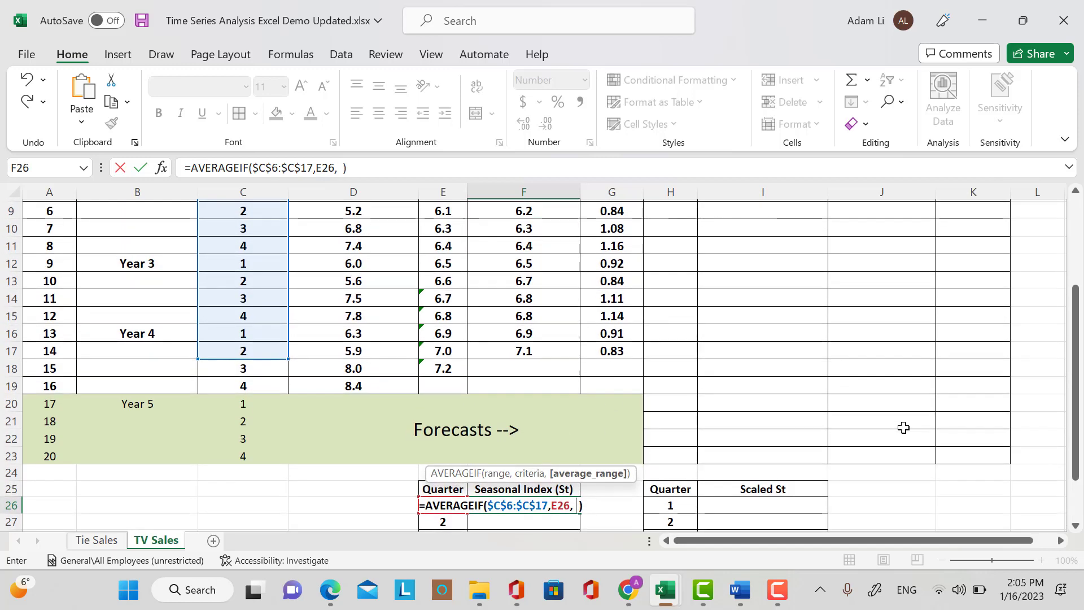
pyautogui.scroll(2, 903, 427)
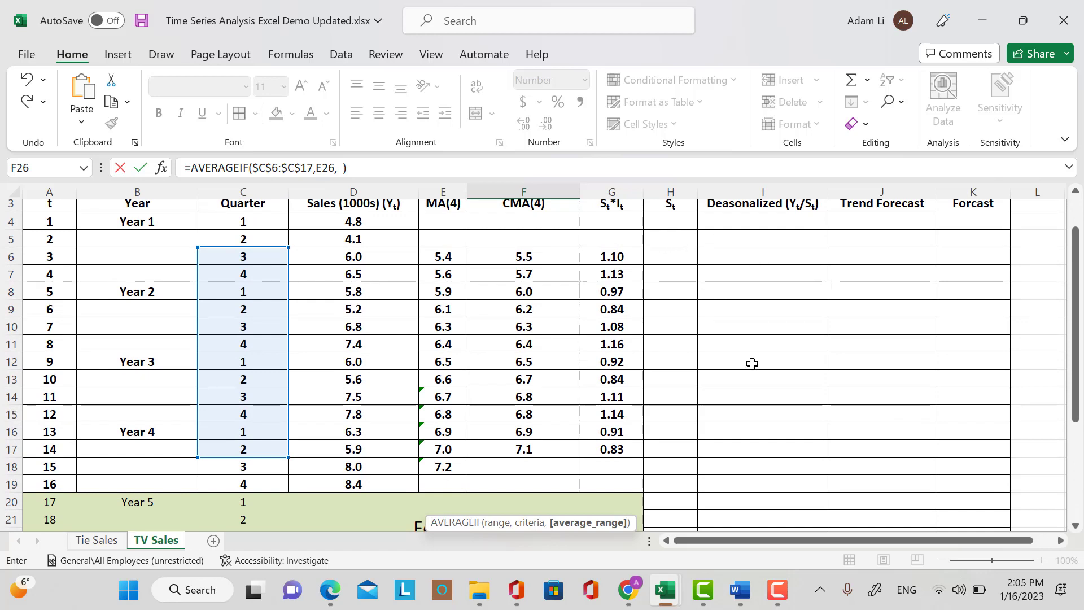
pyautogui.scroll(1, 752, 365)
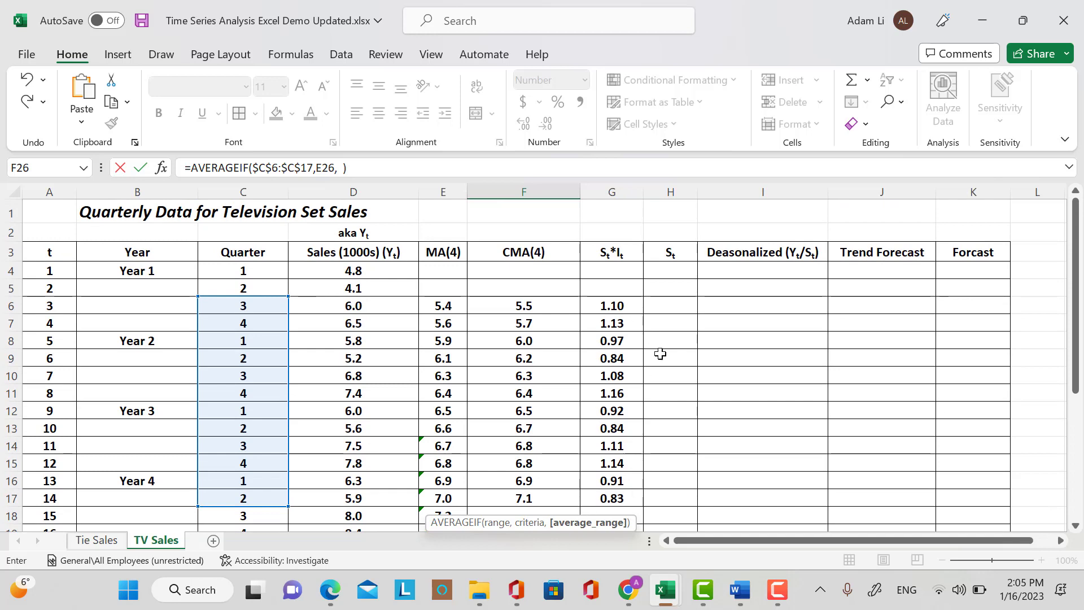
pyautogui.scroll(-1, 712, 337)
pyautogui.moveTo(622, 256); pyautogui.dragTo(617, 456)
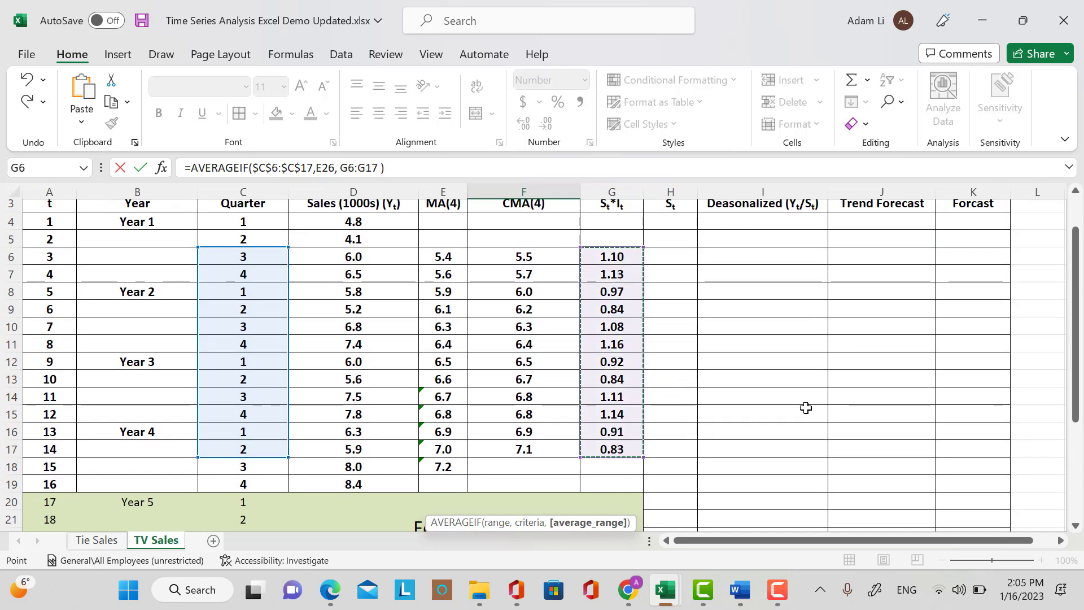
pyautogui.scroll(-4, 699, 254)
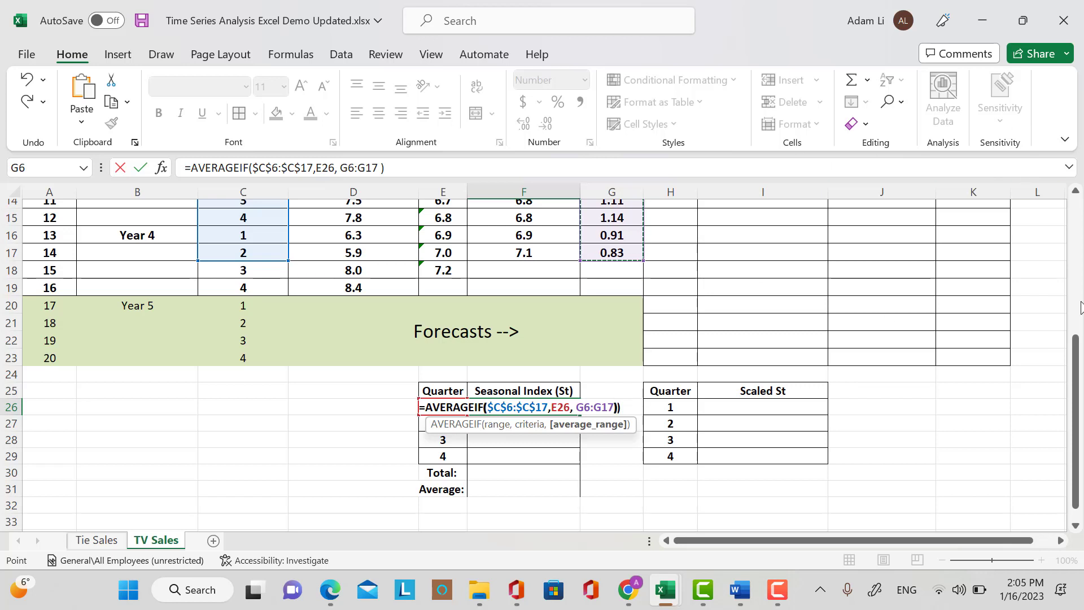
pyautogui.write(')')
pyautogui.press('BackSpace')
pyautogui.press('Tab')
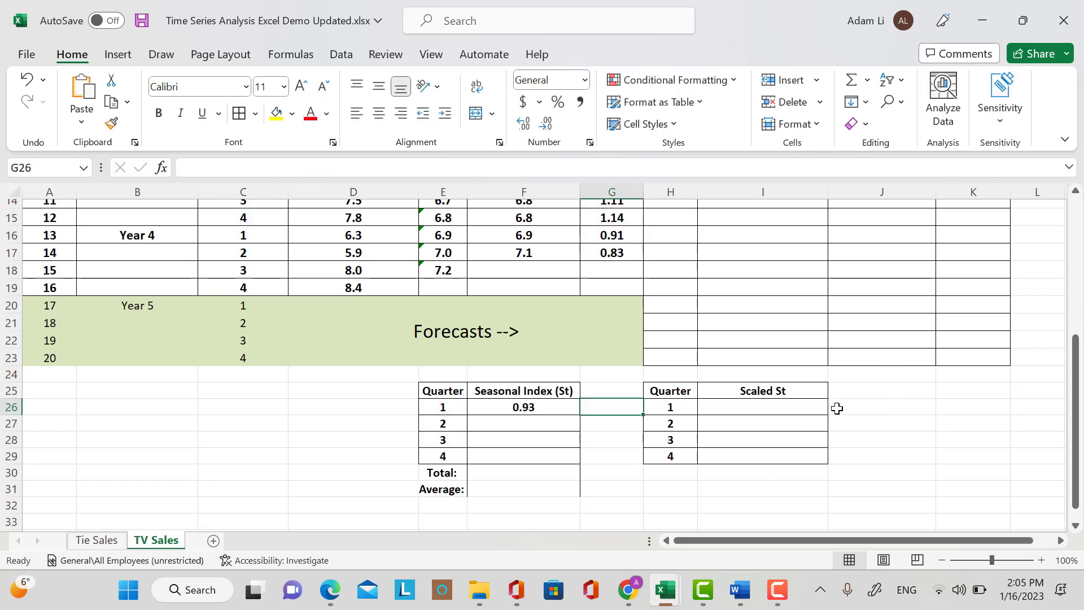
# Try filling the Quarter 1 seasonal index formula down through the Total row, and clear the Total cell F30.
pyautogui.click(562, 406)
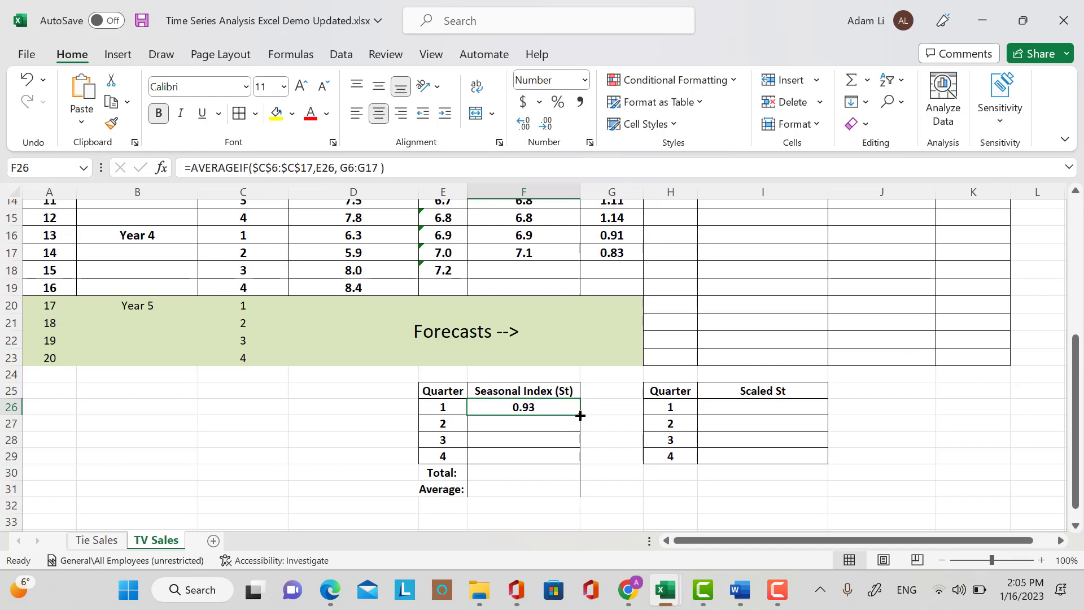
pyautogui.moveTo(580, 415); pyautogui.dragTo(579, 472)
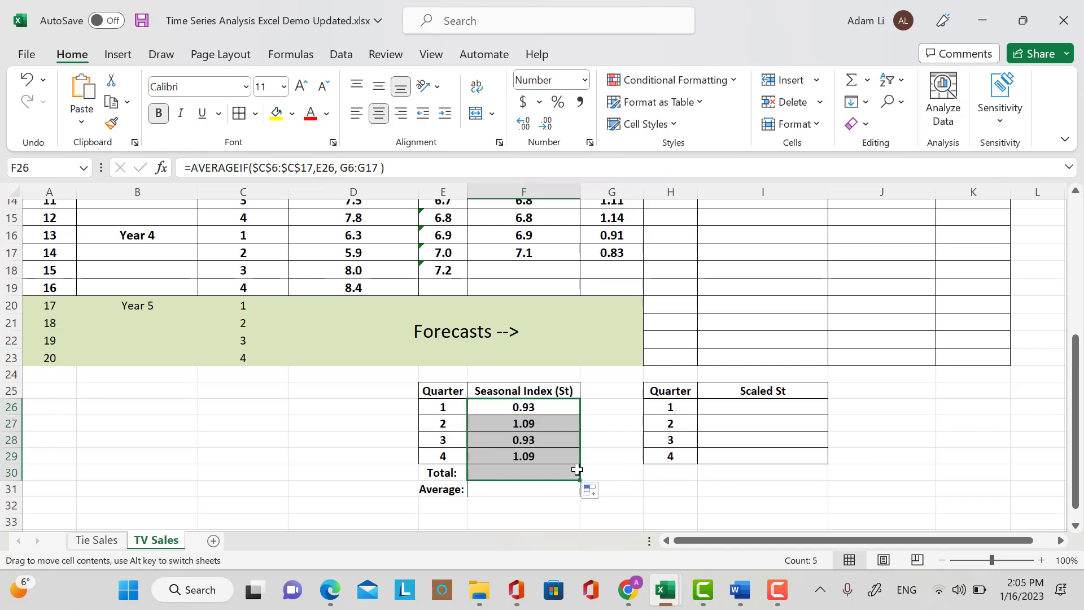
pyautogui.click(558, 473)
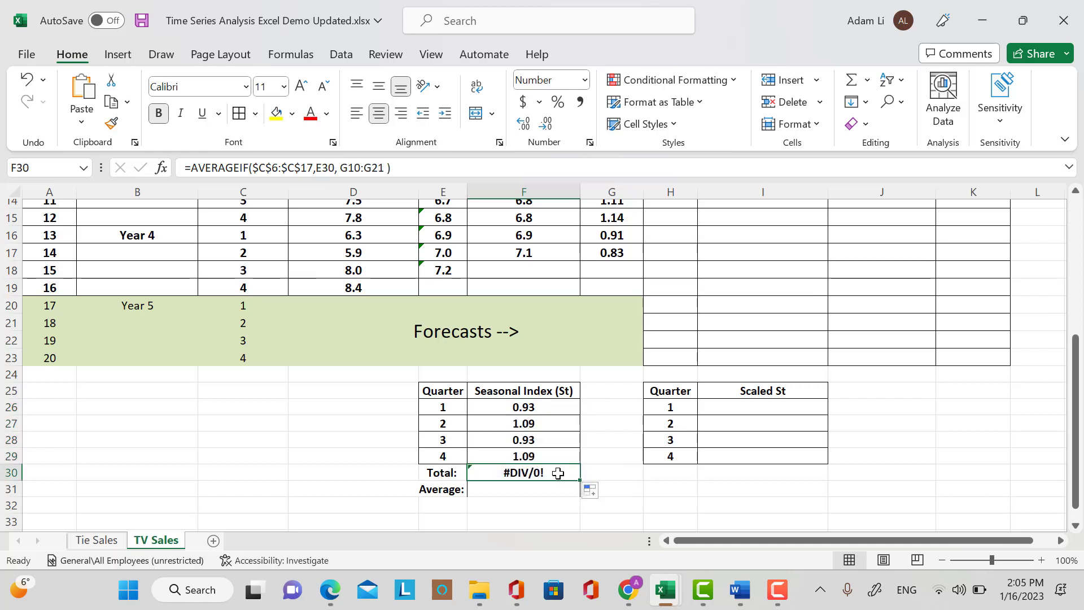
pyautogui.press('Delete')
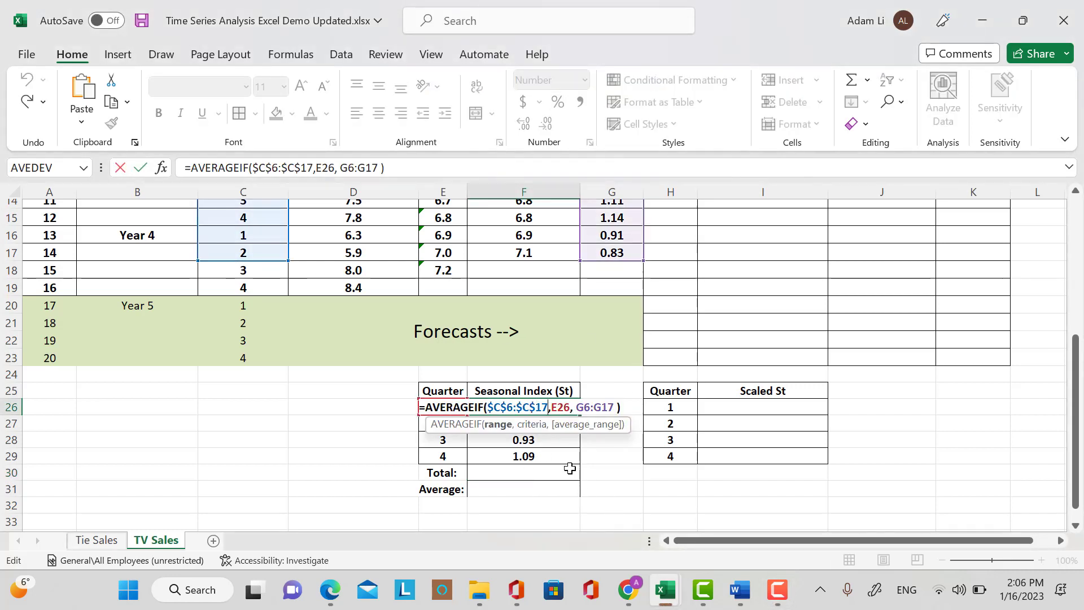
# Clear the copied seasonal index formulas below Quarter 1.
pyautogui.click(590, 469)
pyautogui.moveTo(549, 424); pyautogui.dragTo(545, 470)
pyautogui.press('F2')
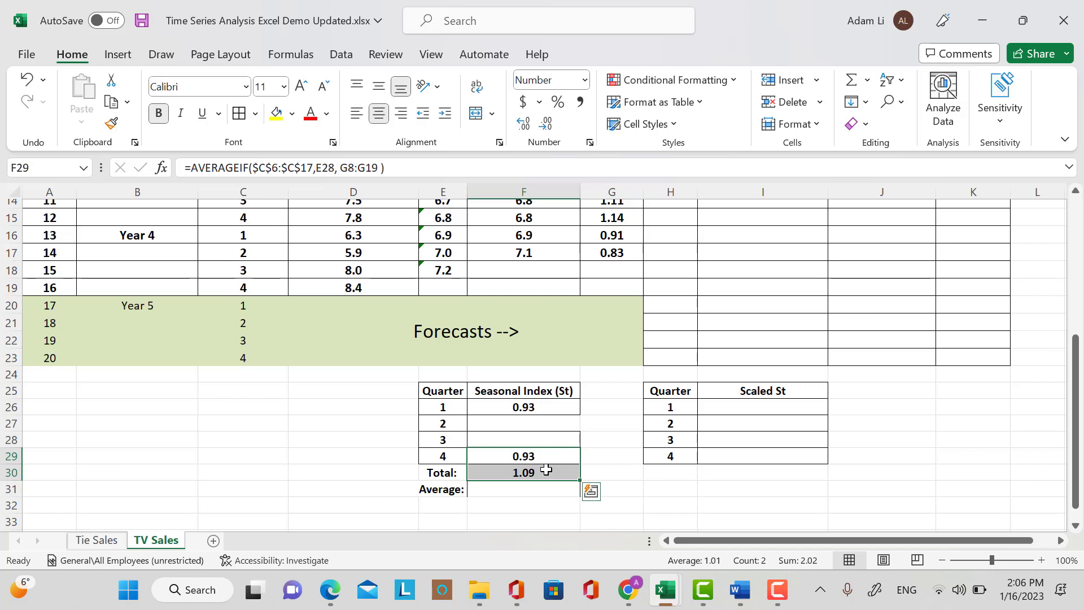
pyautogui.press('Delete')
pyautogui.click(543, 504)
# Lock the average range in the Quarter 1 AVERAGEIF formula as $G$6:$G$17.
pyautogui.doubleClick(526, 413)
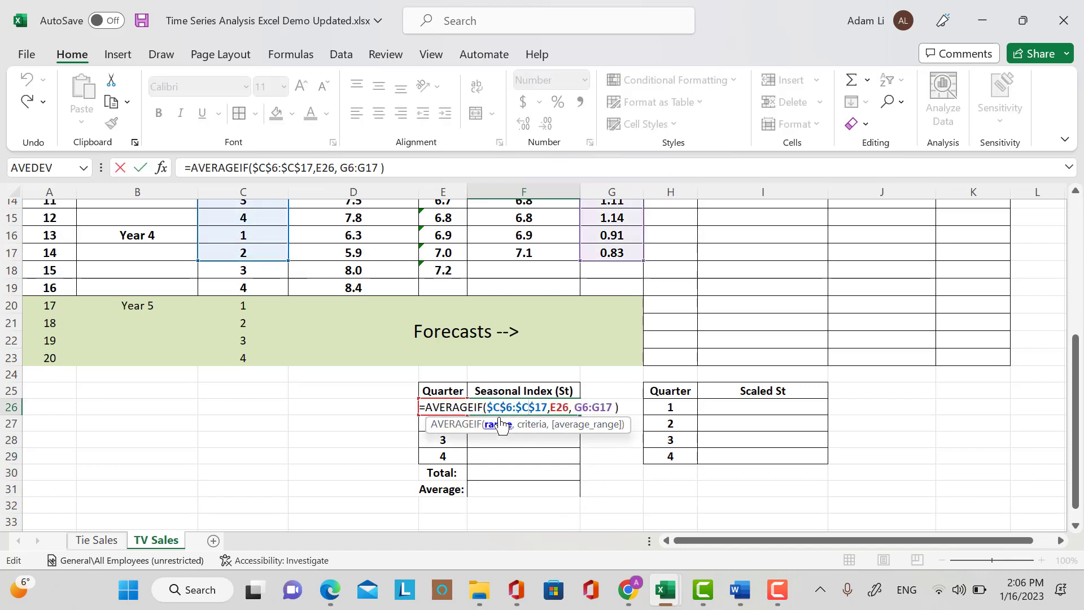
pyautogui.click(576, 406)
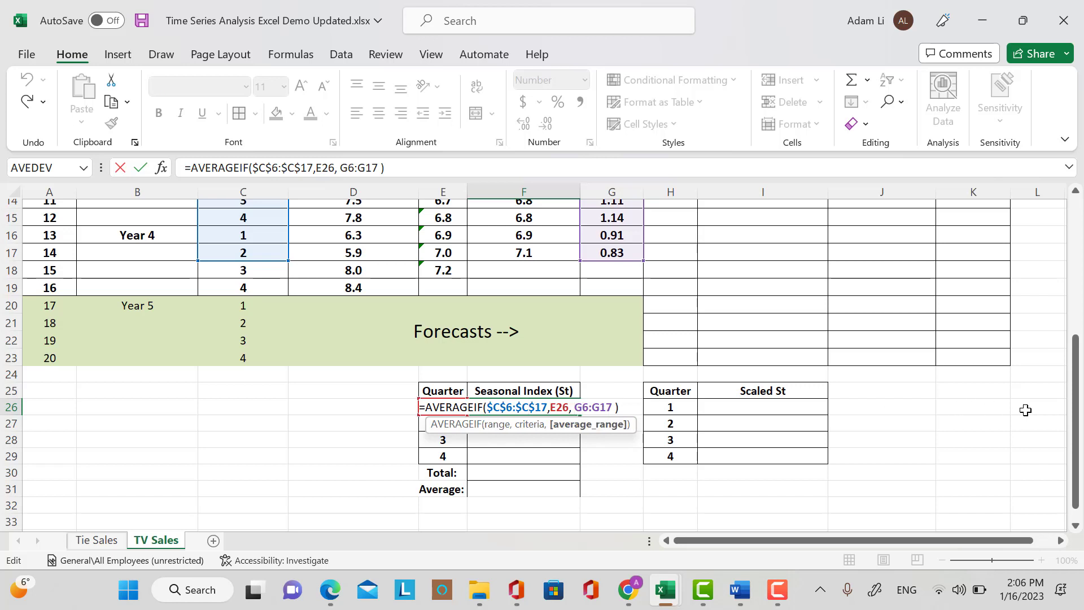
pyautogui.write('$')
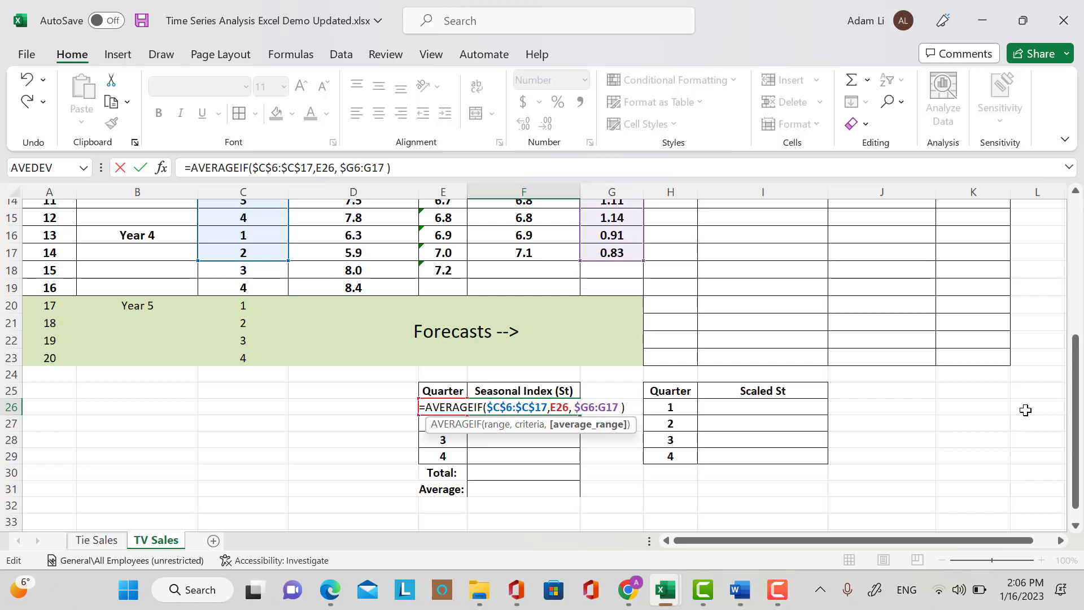
pyautogui.press('Right')
pyautogui.write('$C')
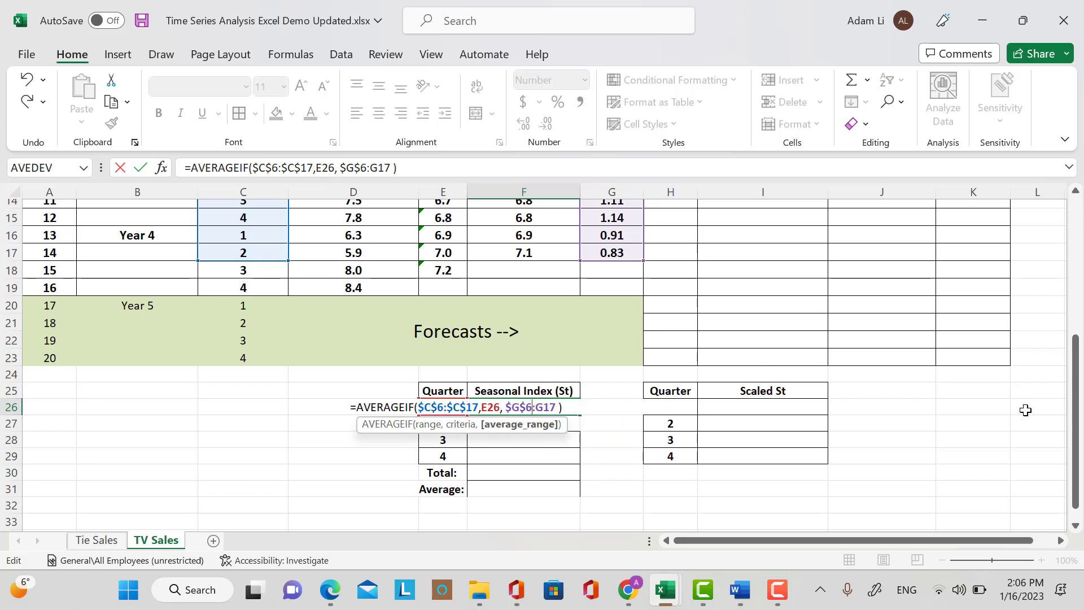
pyautogui.write('$')
pyautogui.press('Right')
pyautogui.write('$')
pyautogui.press('Return')
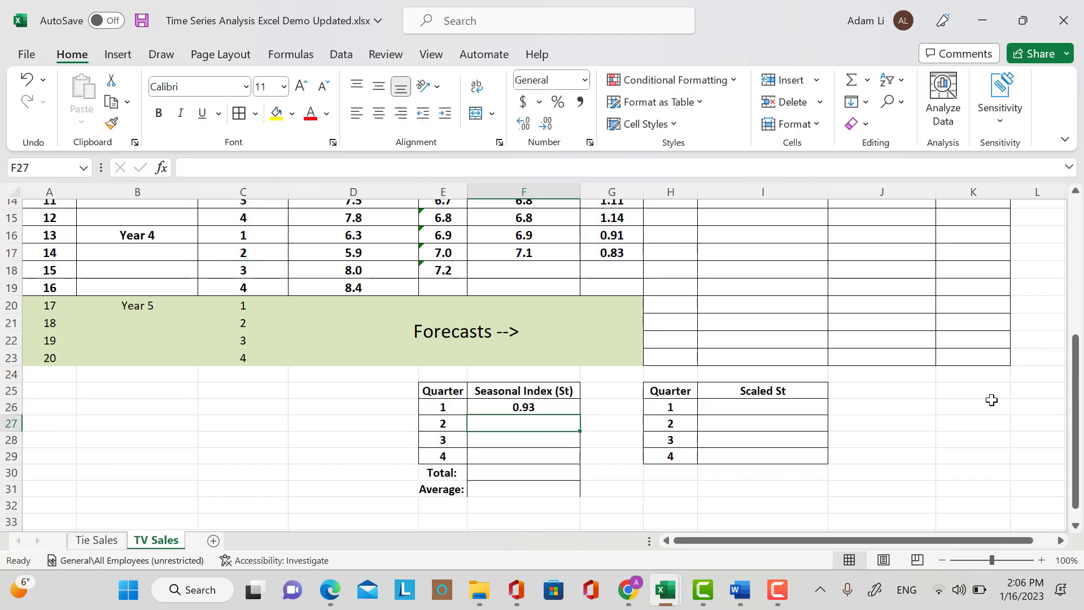
# Check the Quarter 1 seasonal index formula and fill it down to Quarters 2 through 4 in F27:F29.
pyautogui.doubleClick(520, 408)
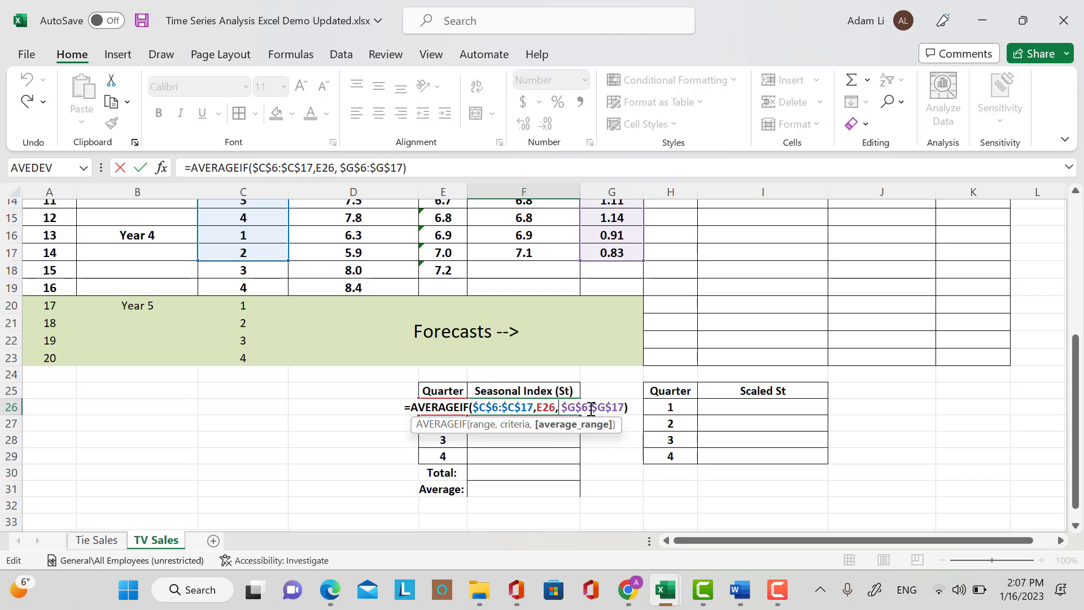
pyautogui.press('Return')
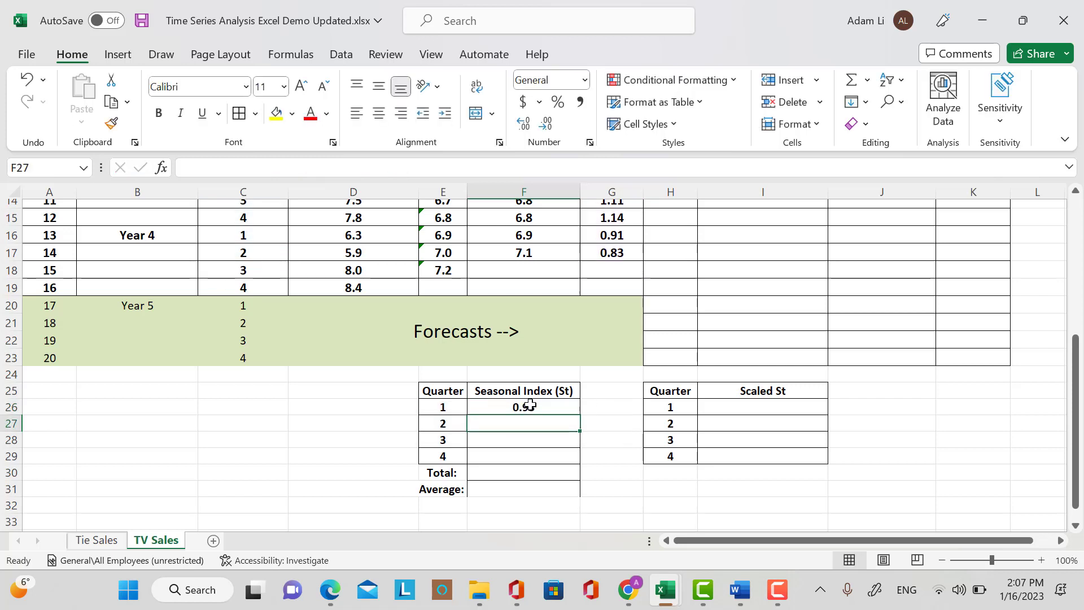
pyautogui.press('Up')
pyautogui.moveTo(583, 416); pyautogui.dragTo(581, 460)
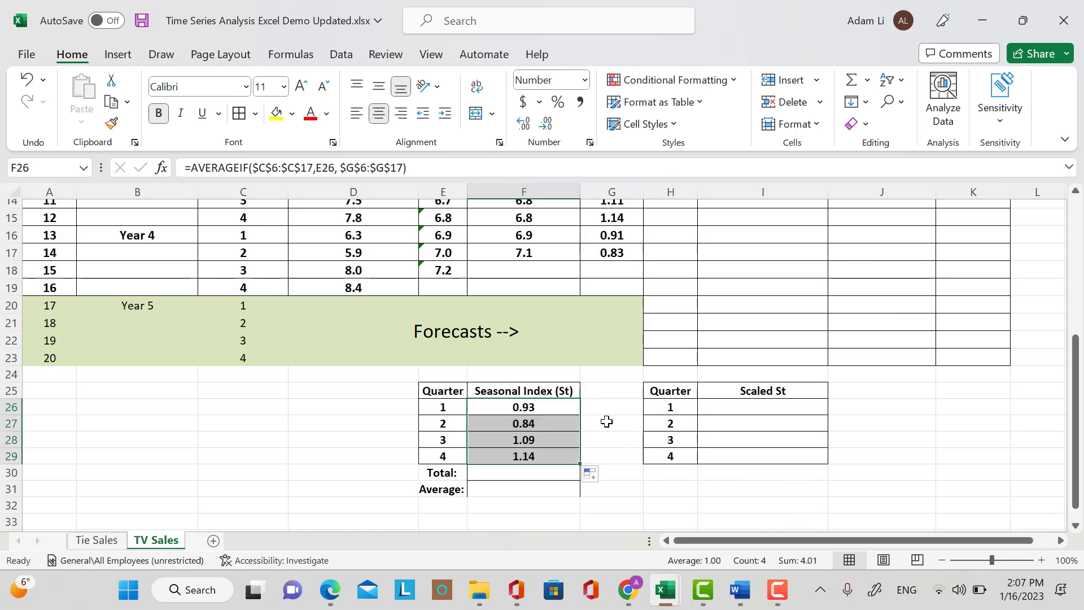
# Sum the four seasonal indices in F26:F29 into the Total cell F30 with AutoSum.
pyautogui.scroll(3, 641, 394)
pyautogui.scroll(2, 711, 376)
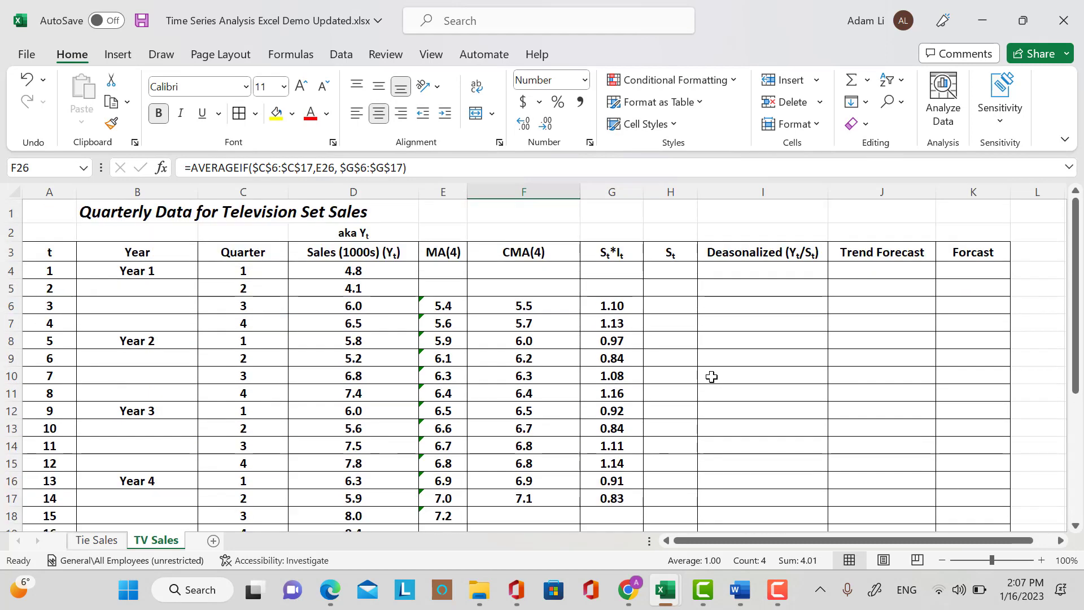
pyautogui.scroll(-5, 711, 376)
pyautogui.scroll(-1, 708, 402)
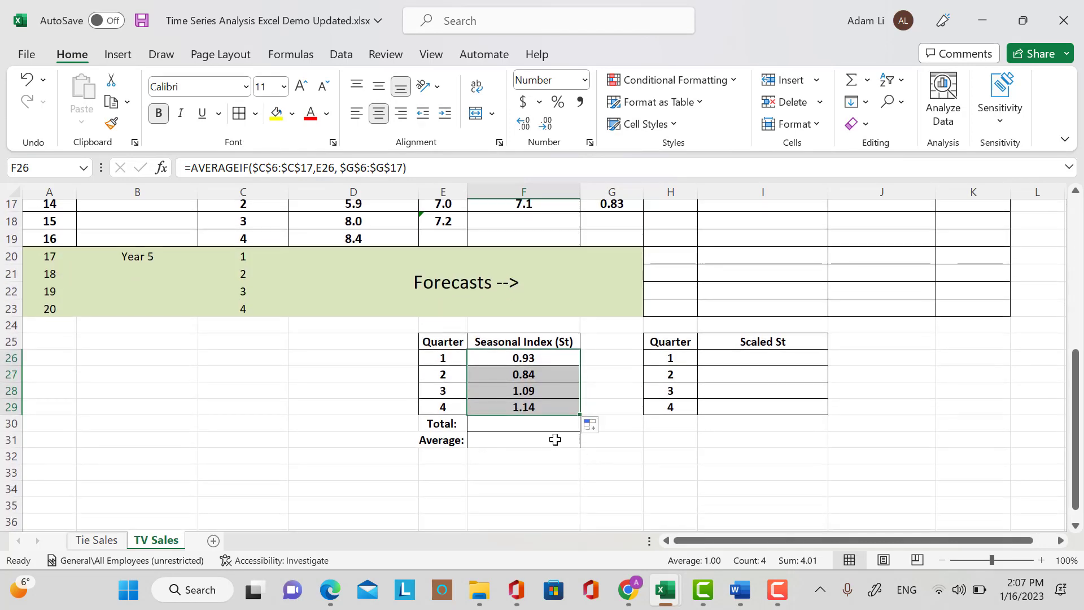
pyautogui.click(554, 422)
pyautogui.moveTo(554, 361); pyautogui.dragTo(556, 411)
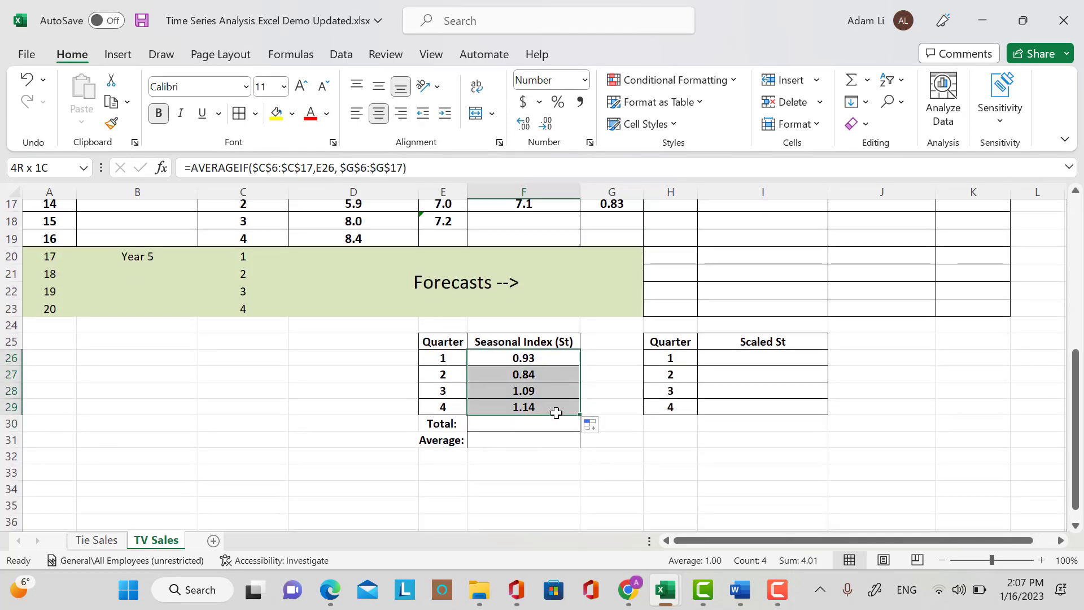
pyautogui.click(857, 86)
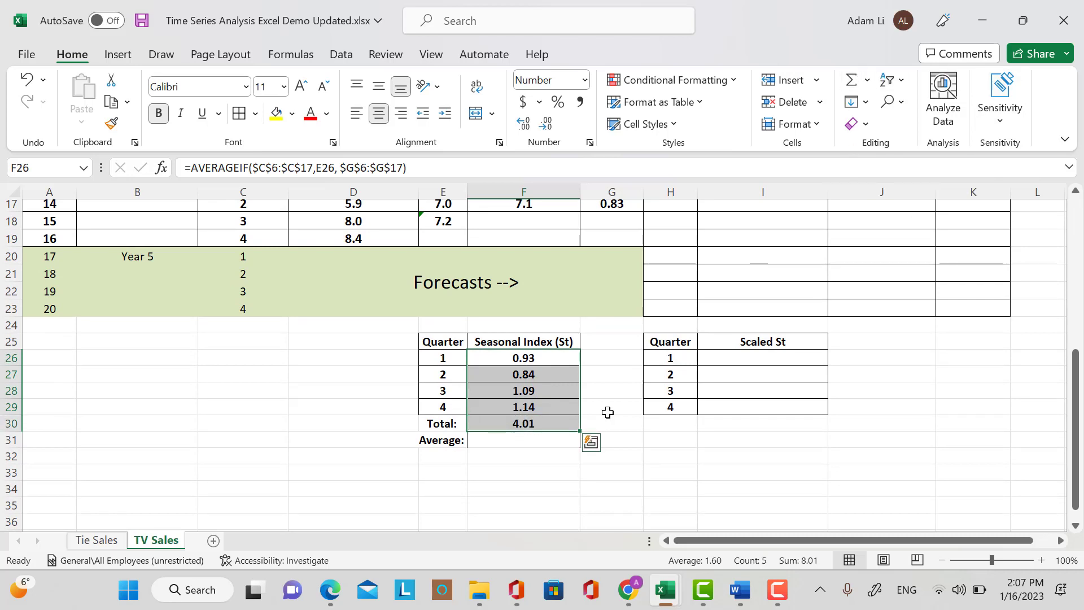
# Calculate the average seasonal index in F31 by dividing the total in F30 by 4.
pyautogui.click(578, 441)
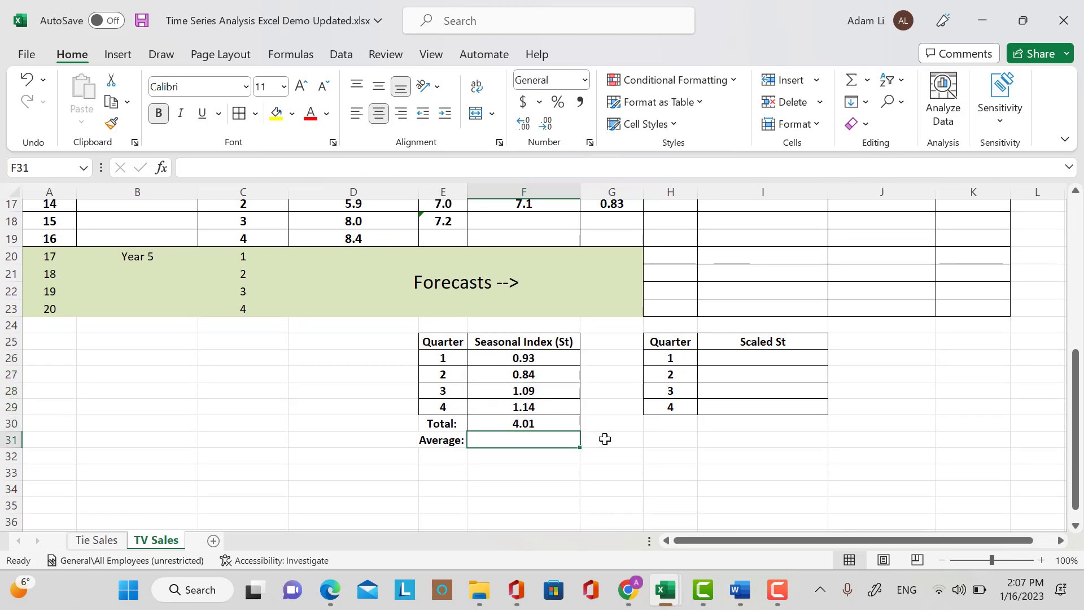
pyautogui.write('=')
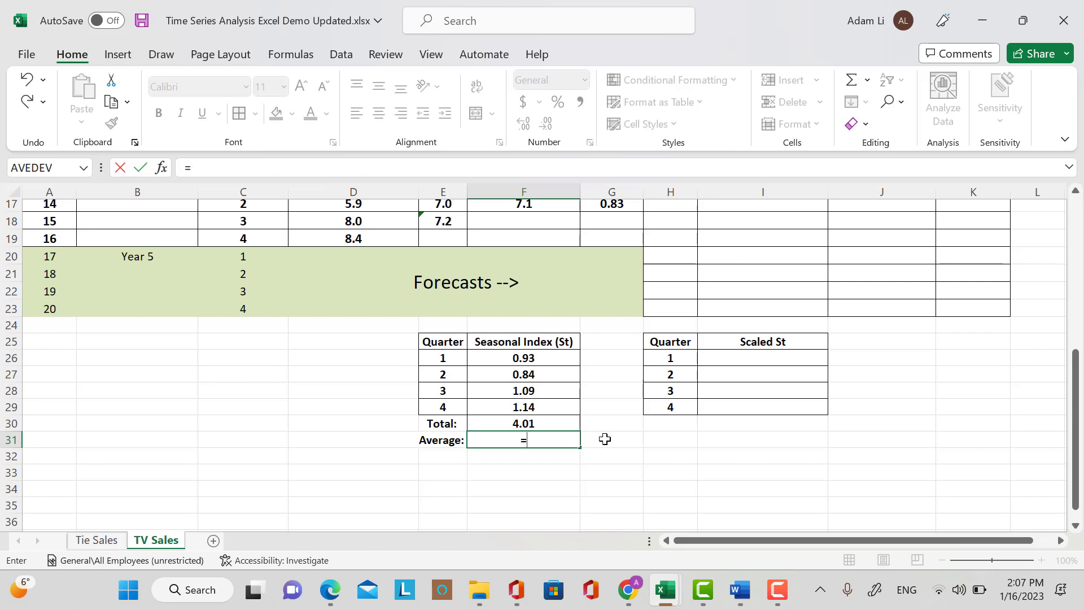
pyautogui.click(544, 424)
pyautogui.write('/4')
pyautogui.press('Return')
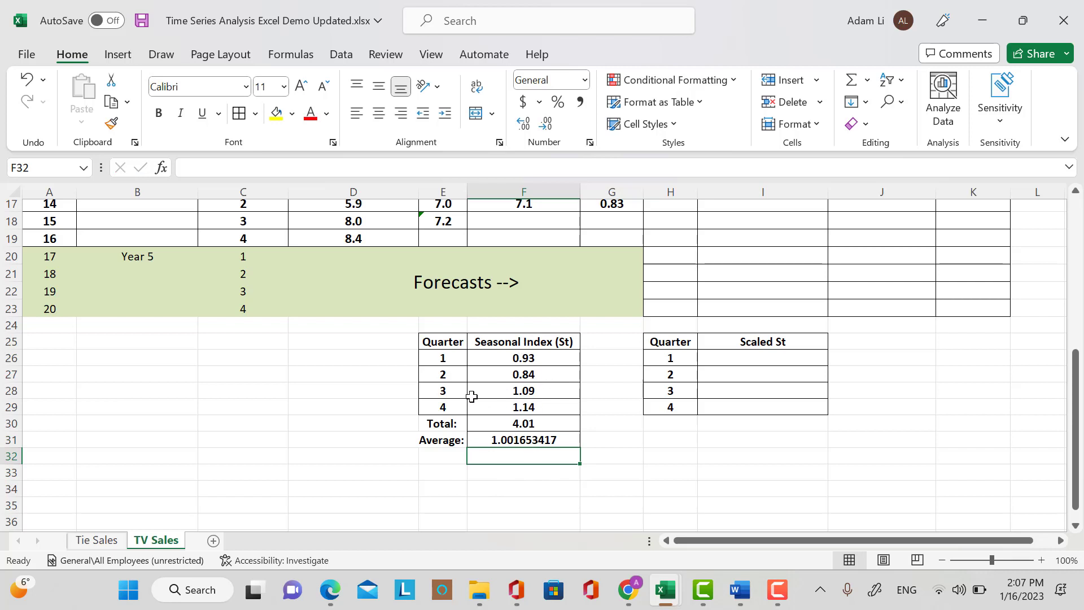
# Compute the Quarter 1 Scaled St in I26 as =F26/$F$31 and fill the formula down through I29.
pyautogui.click(746, 357)
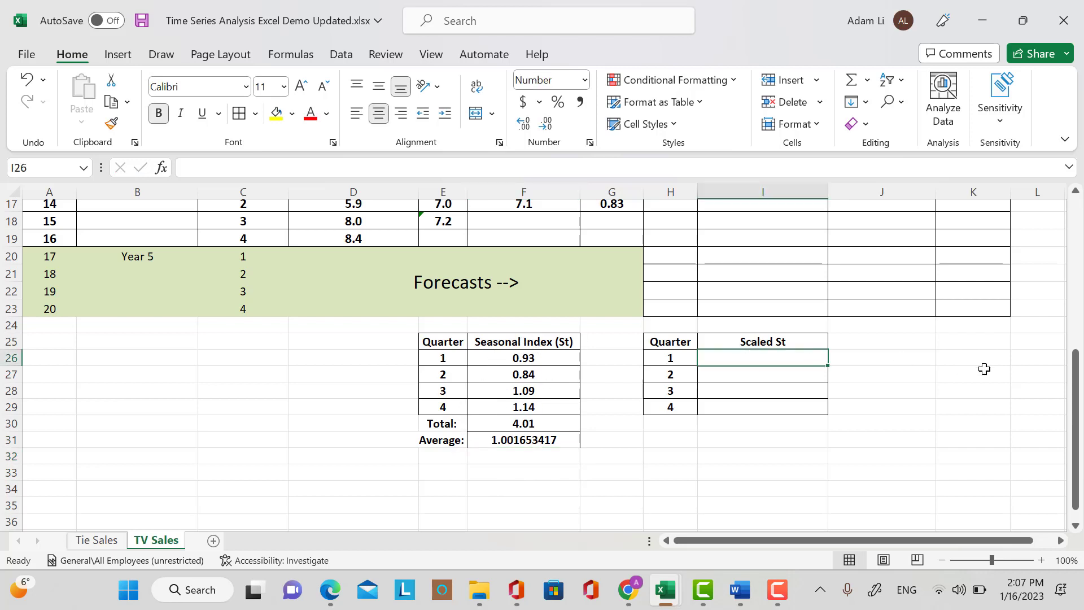
pyautogui.write('=')
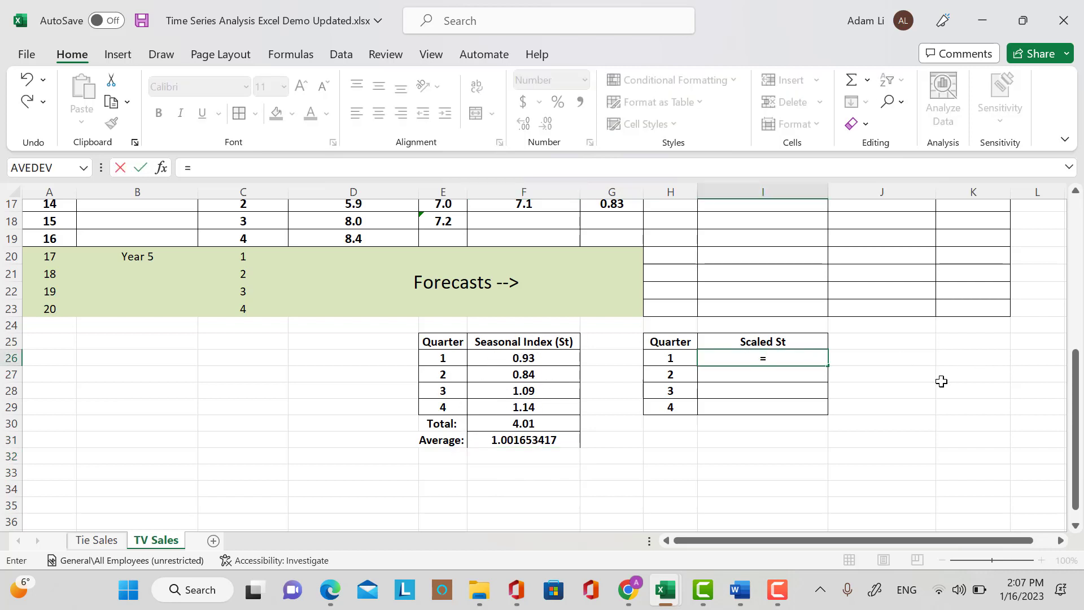
pyautogui.click(543, 362)
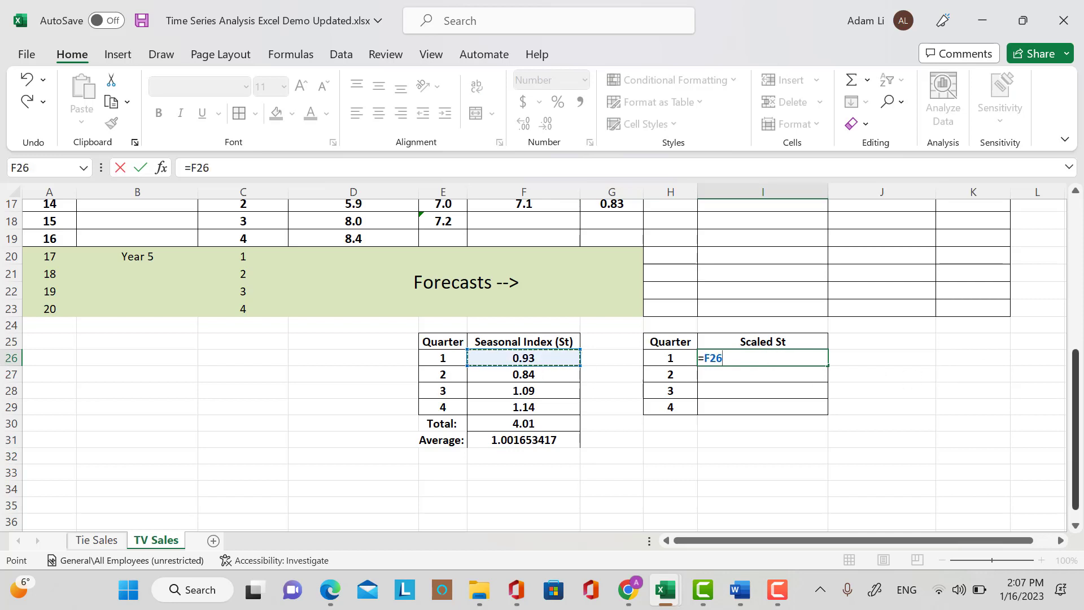
pyautogui.write('/')
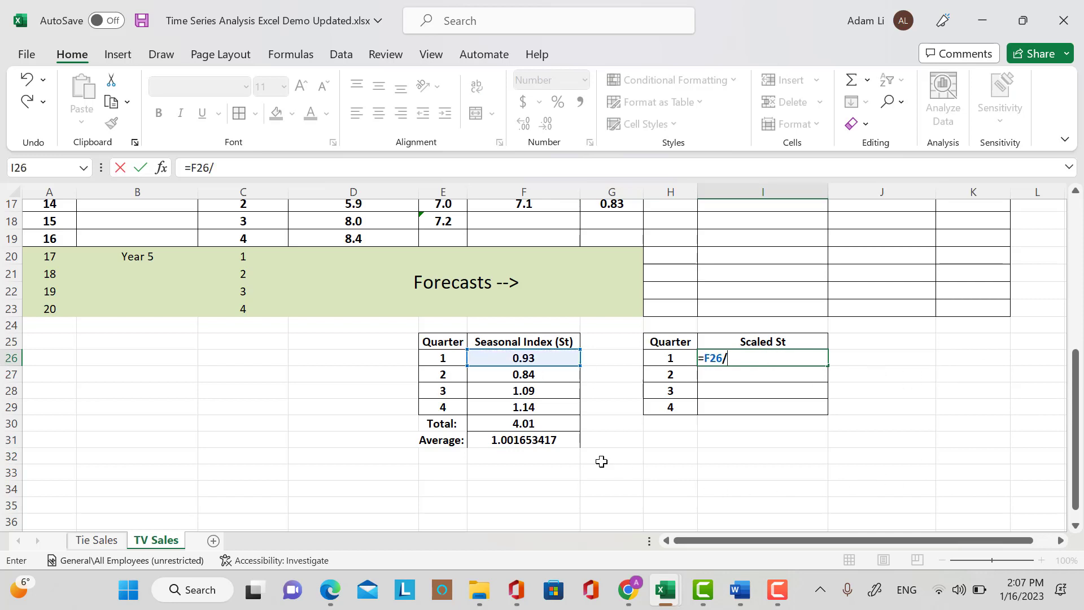
pyautogui.click(564, 441)
pyautogui.click(726, 358)
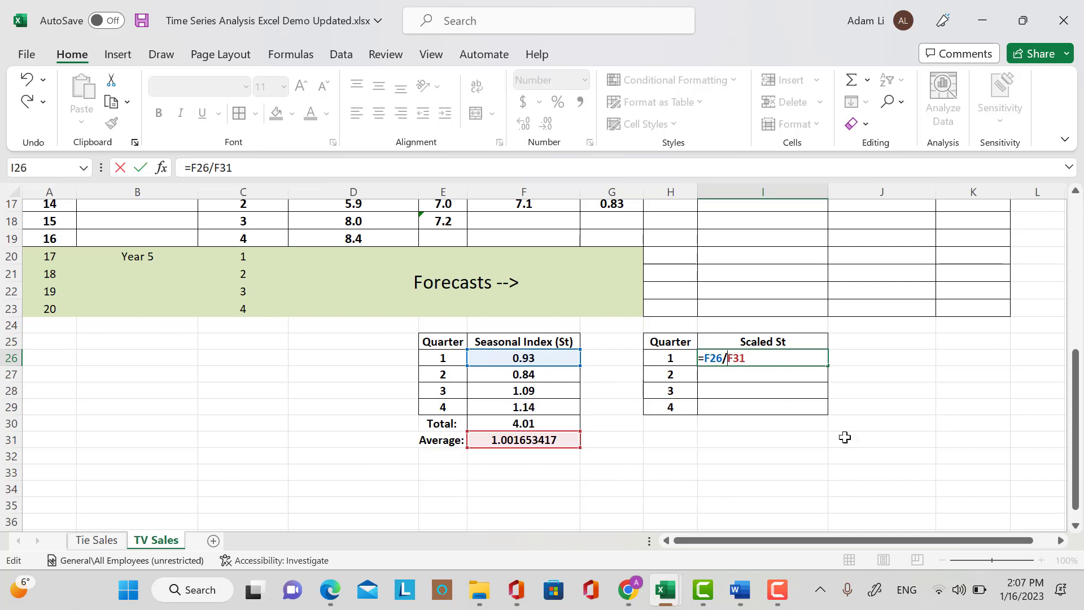
pyautogui.write('$F$')
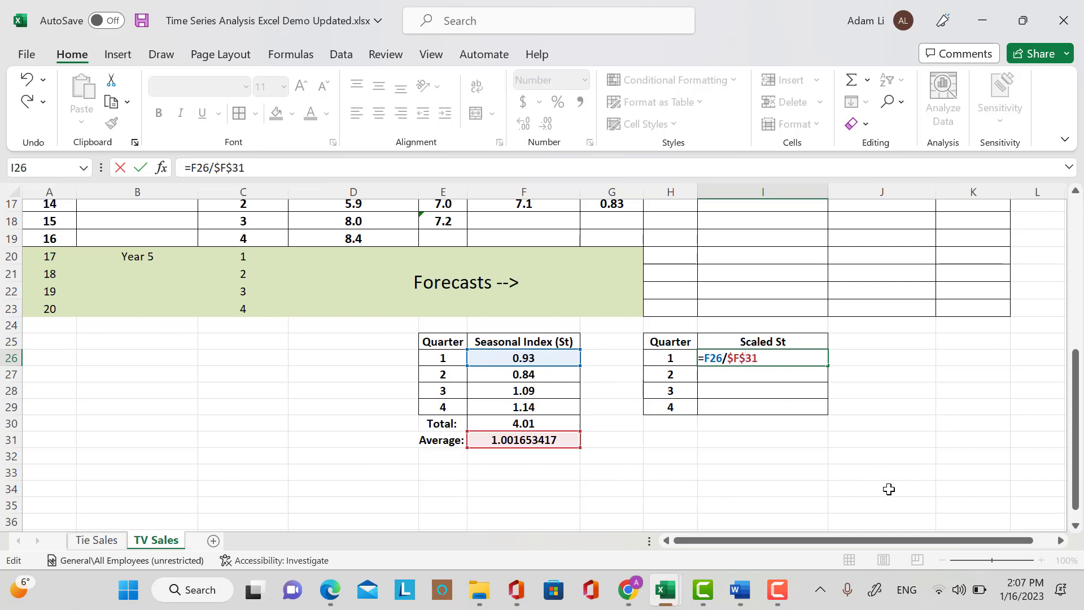
pyautogui.press('Return')
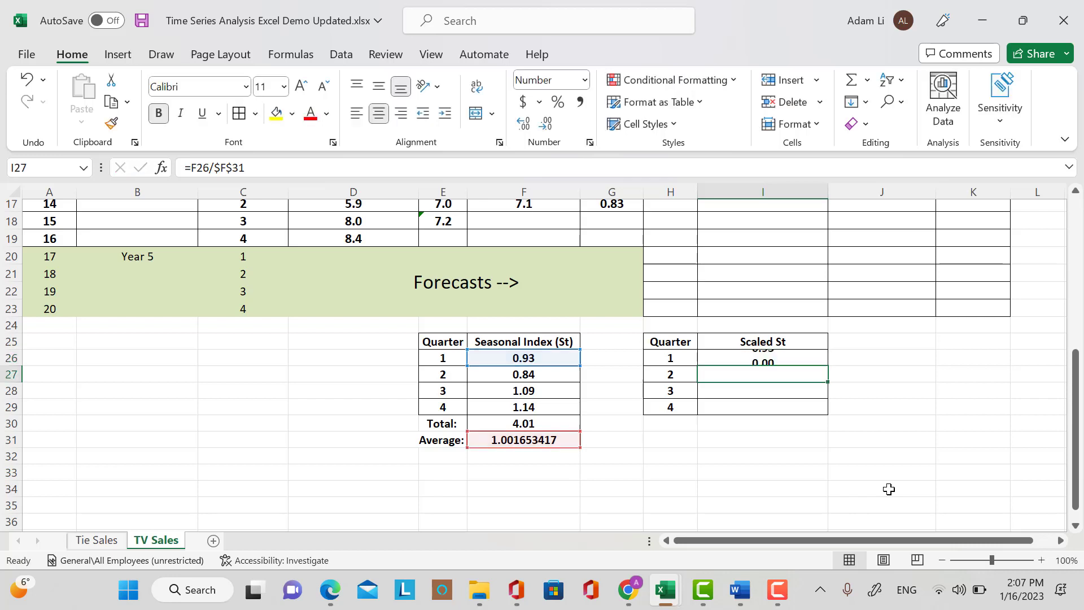
pyautogui.click(807, 356)
pyautogui.moveTo(829, 365); pyautogui.dragTo(829, 415)
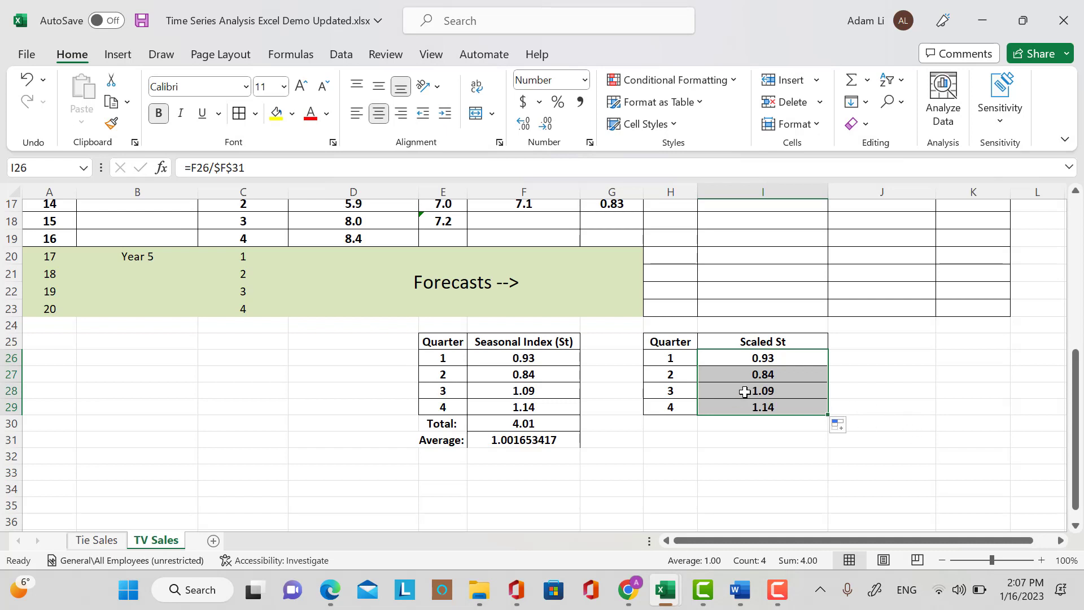
# Display the Scaled St values in I26:I29 with eight decimal places.
pyautogui.moveTo(787, 361); pyautogui.dragTo(784, 403)
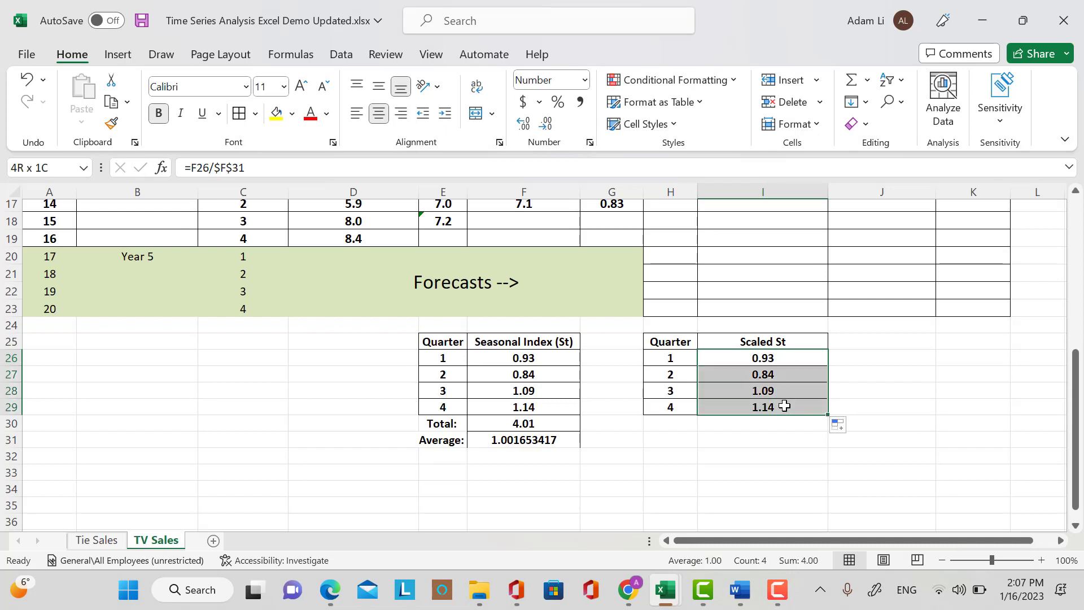
pyautogui.click(545, 123)
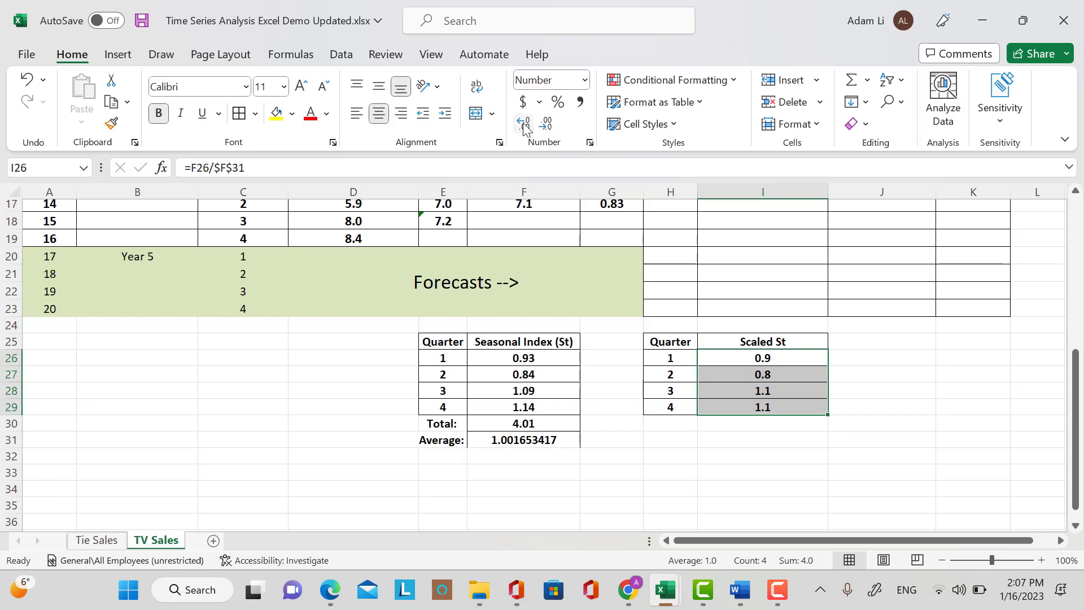
pyautogui.click(523, 123)
pyautogui.click(523, 123)
pyautogui.click(523, 123)
pyautogui.click(523, 123)
pyautogui.click(523, 123)
pyautogui.click(523, 123)
pyautogui.click(523, 123)
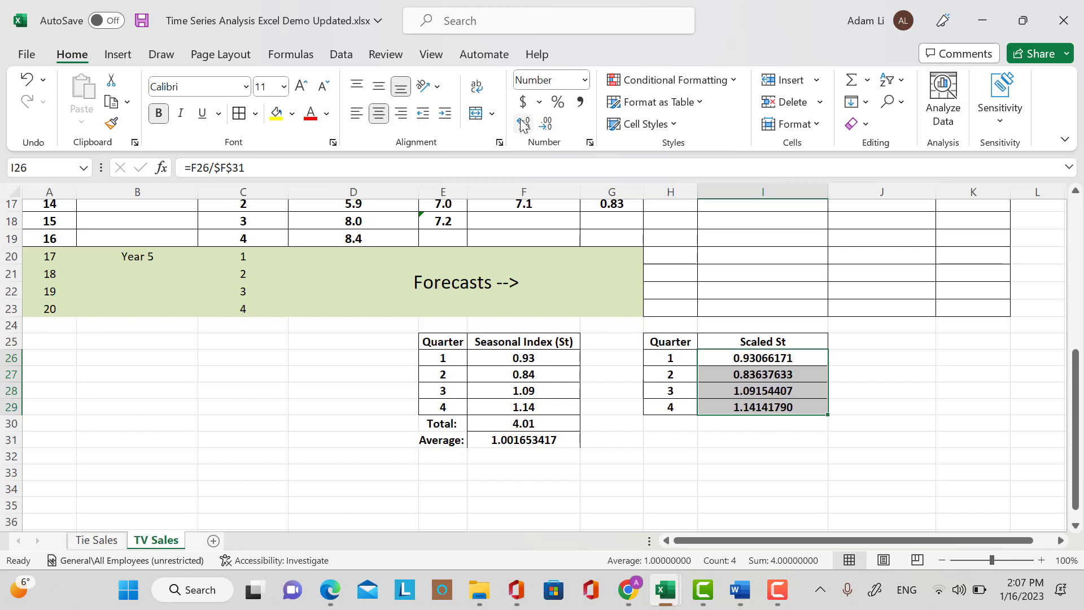
# Display the seasonal indices in F26:F29 with seven decimal places to compare them with the scaled values.
pyautogui.moveTo(530, 359); pyautogui.dragTo(538, 405)
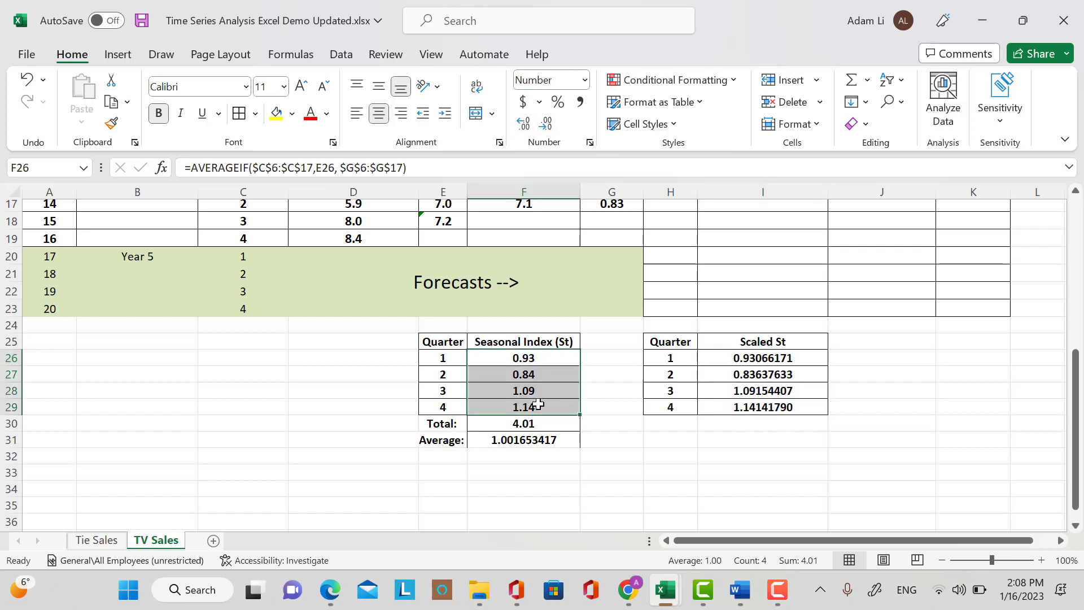
pyautogui.click(530, 127)
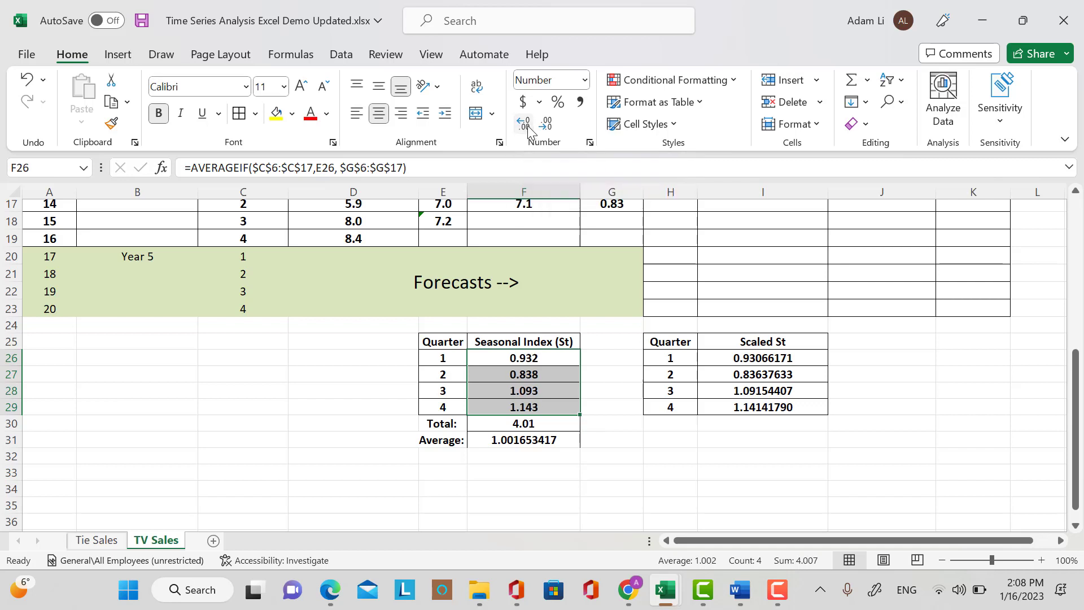
pyautogui.click(530, 127)
pyautogui.click(530, 127)
pyautogui.click(530, 127)
pyautogui.click(530, 127)
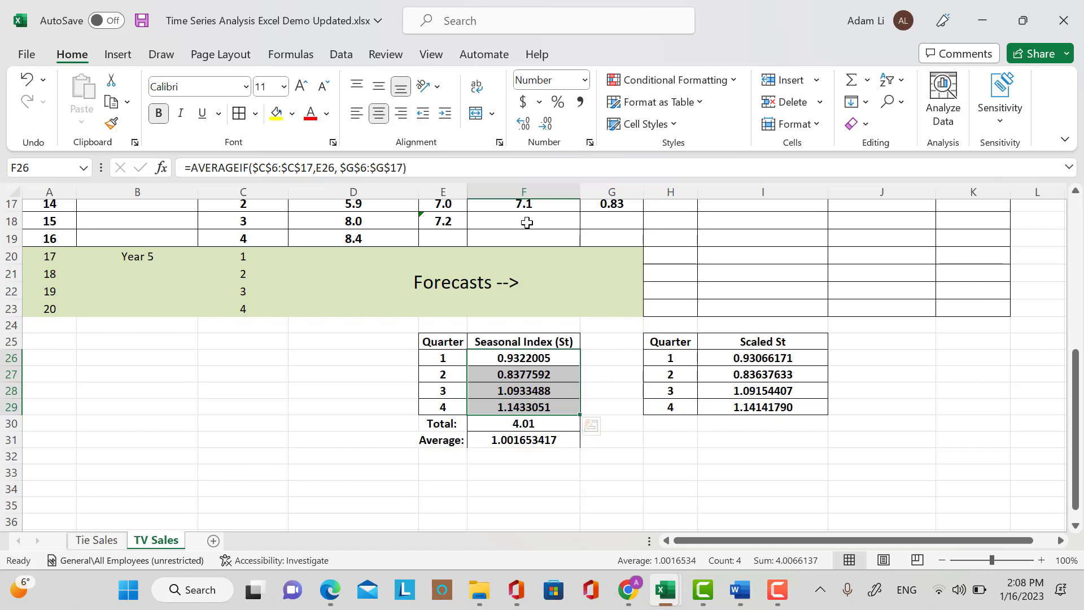
# Return the seasonal indices in F26:F29 to two decimal places.
pyautogui.click(547, 125)
pyautogui.click(548, 126)
pyautogui.click(547, 125)
pyautogui.click(547, 125)
pyautogui.click(548, 125)
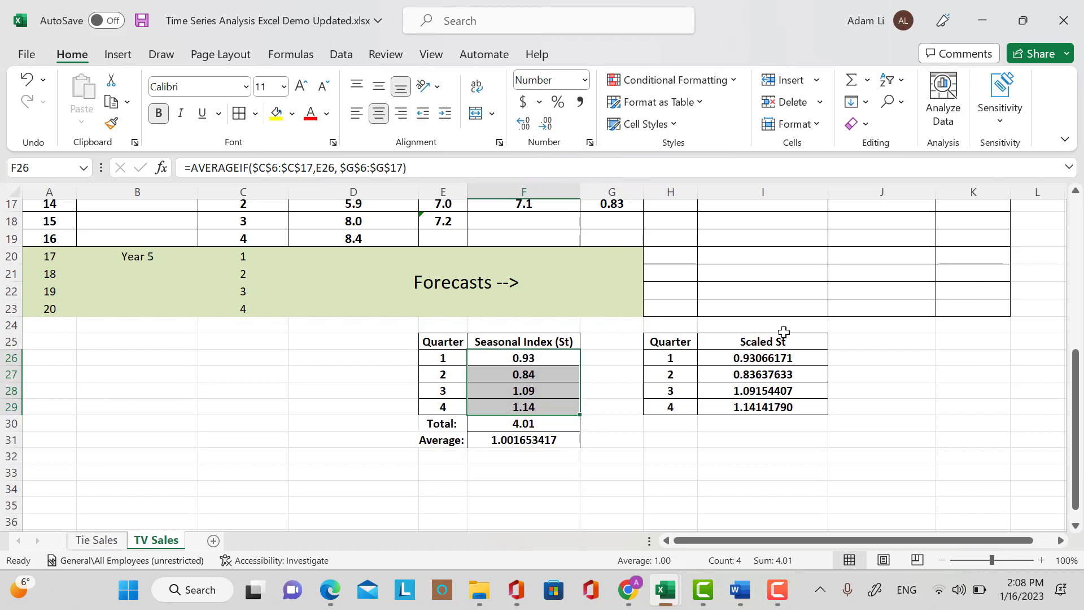
# Return the Scaled St values in I26:I29 to two decimal places.
pyautogui.moveTo(762, 355); pyautogui.dragTo(763, 404)
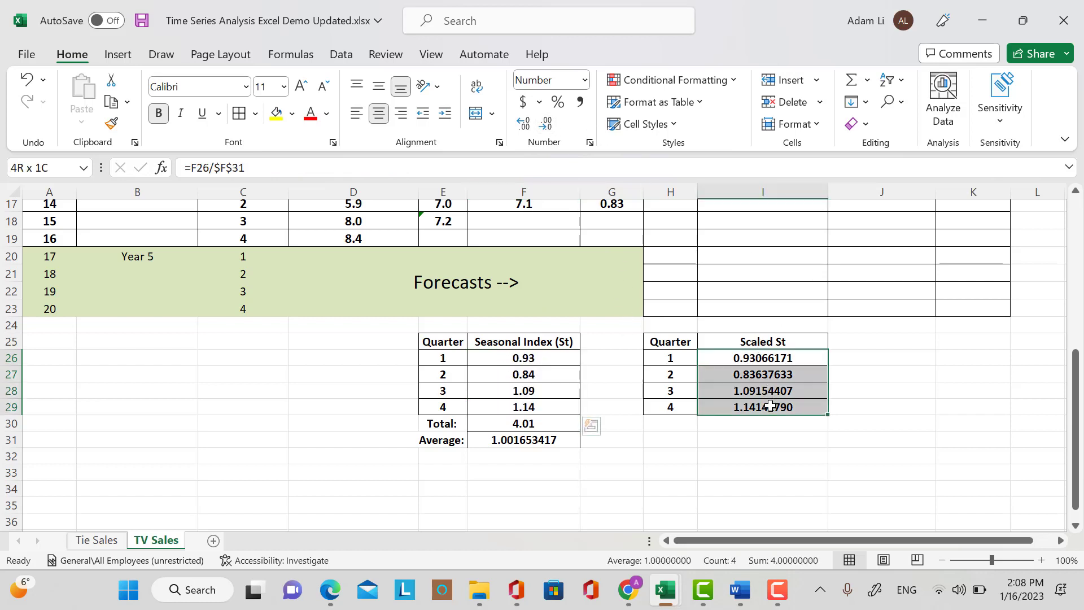
pyautogui.click(550, 125)
pyautogui.click(551, 126)
pyautogui.click(551, 125)
pyautogui.click(550, 125)
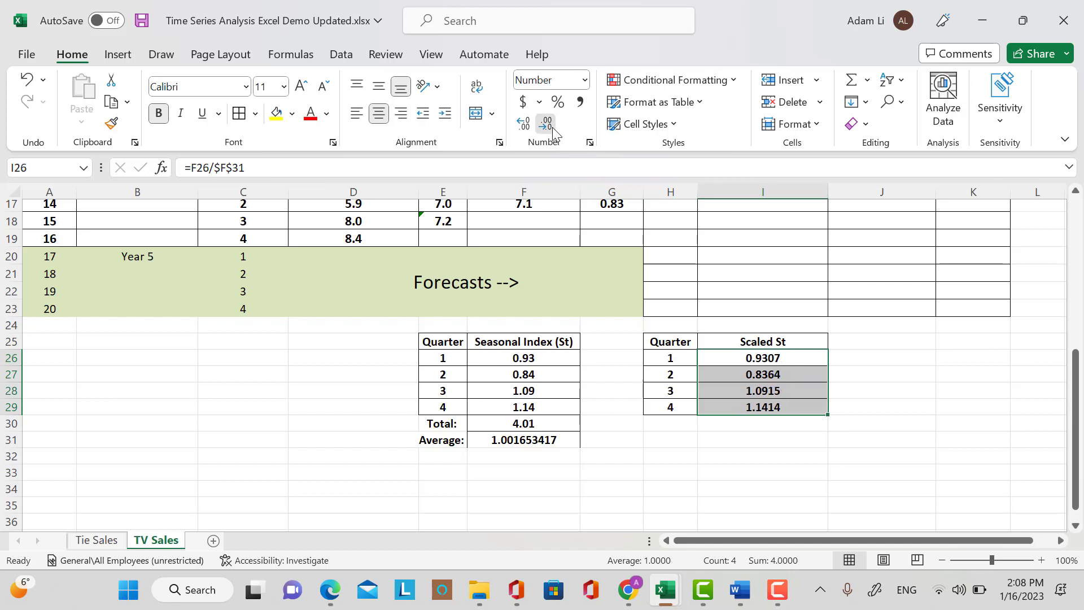
pyautogui.click(550, 126)
pyautogui.click(550, 126)
pyautogui.click(551, 126)
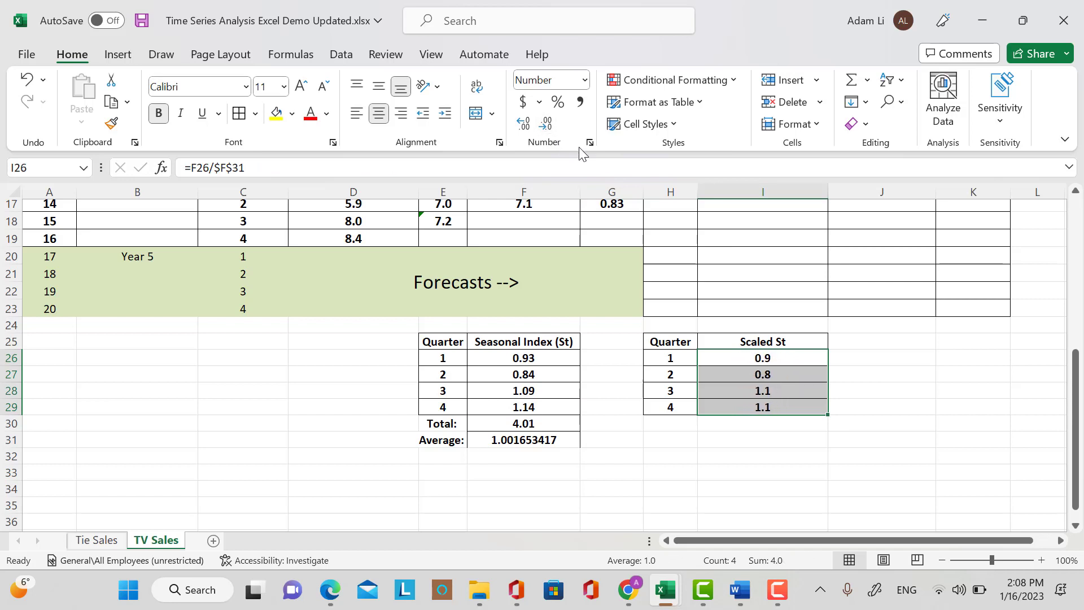
pyautogui.click(523, 123)
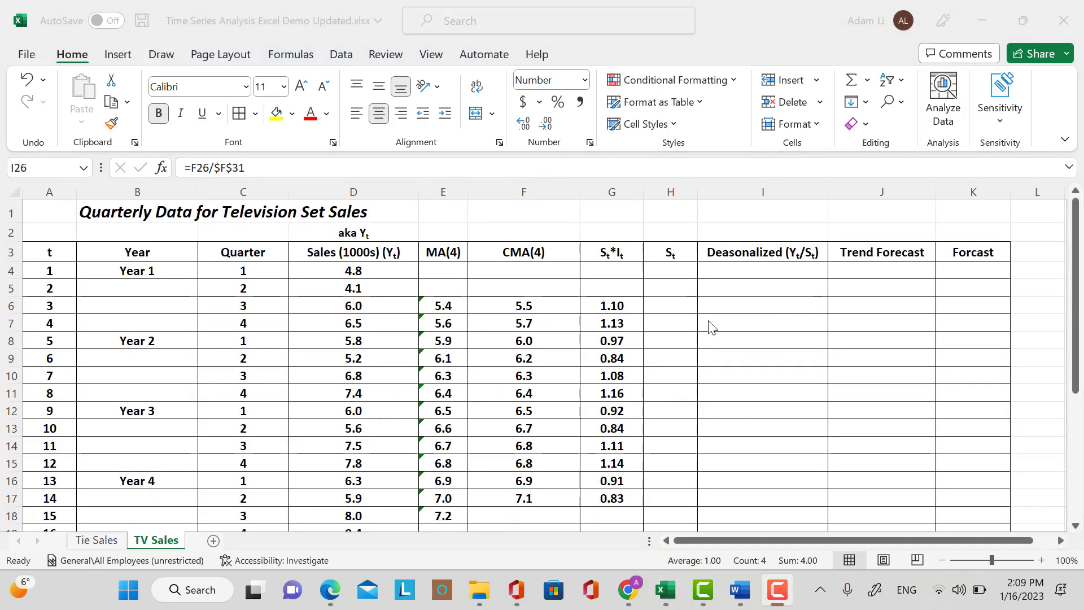
pyautogui.scroll(-1, 751, 339)
pyautogui.scroll(-1, 838, 373)
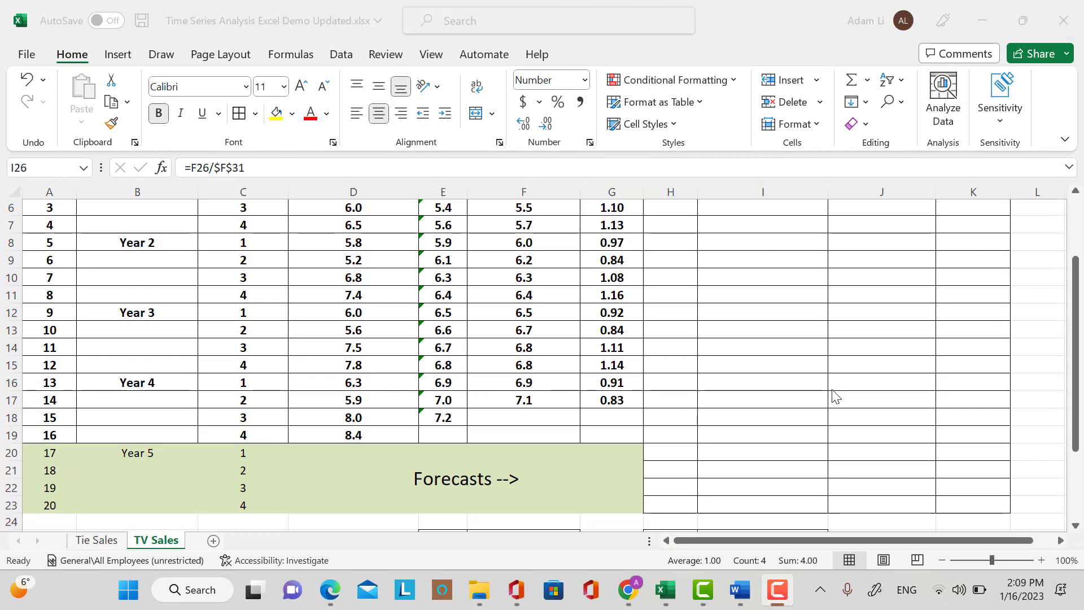
pyautogui.scroll(2, 834, 390)
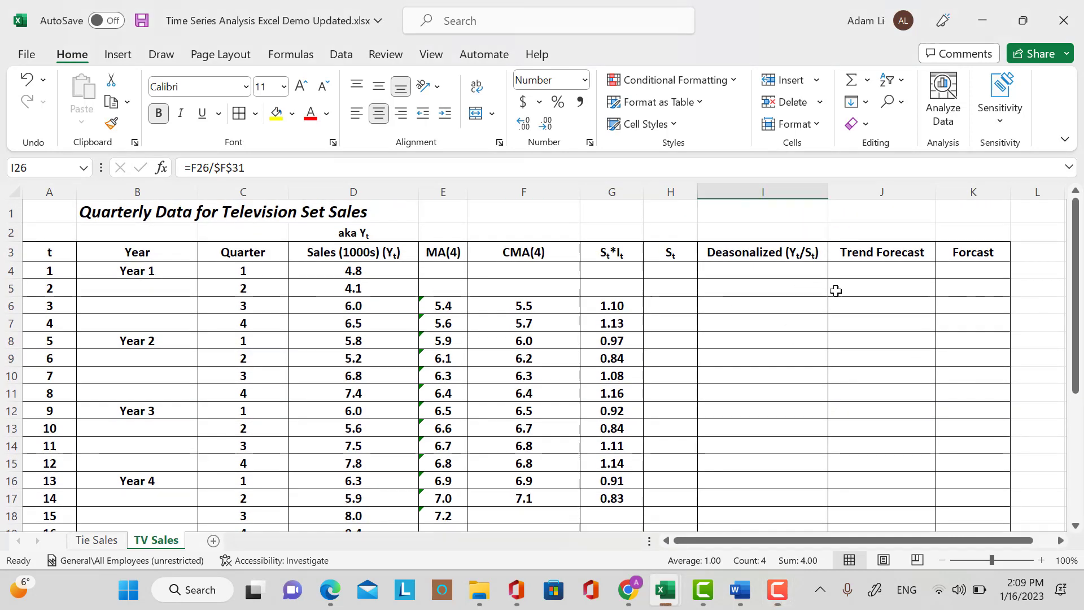
pyautogui.click(669, 272)
pyautogui.write('=')
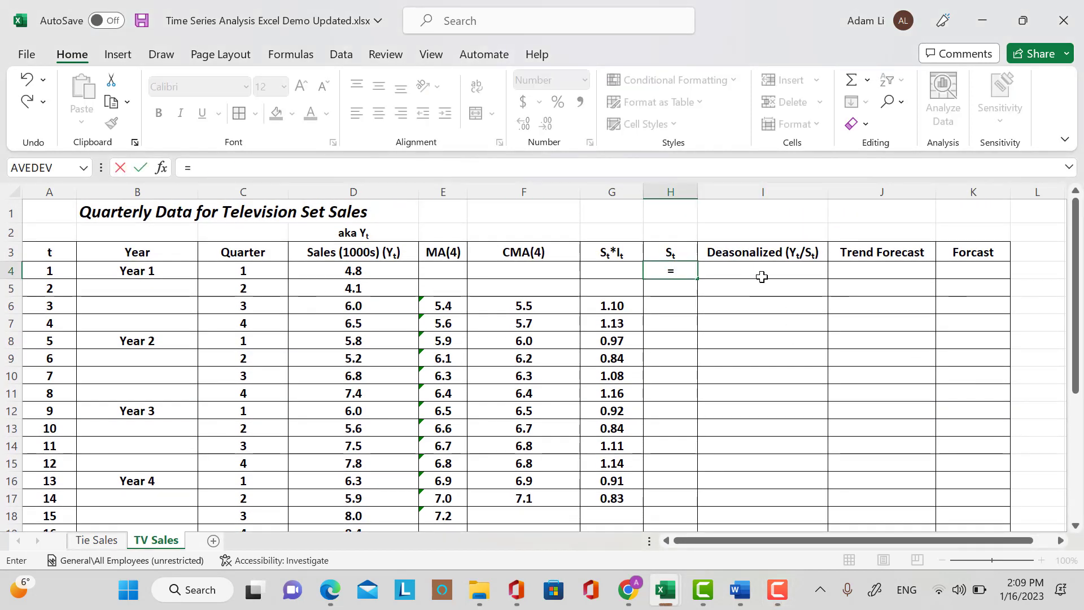
pyautogui.click(670, 246)
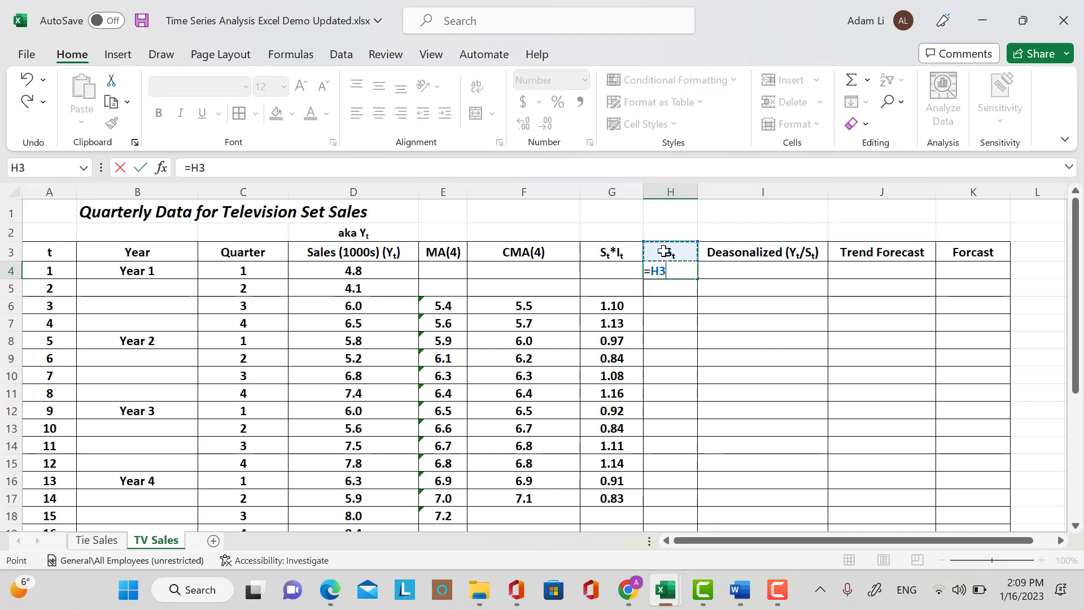
pyautogui.press('BackSpace')
pyautogui.press('BackSpace')
pyautogui.press('BackSpace')
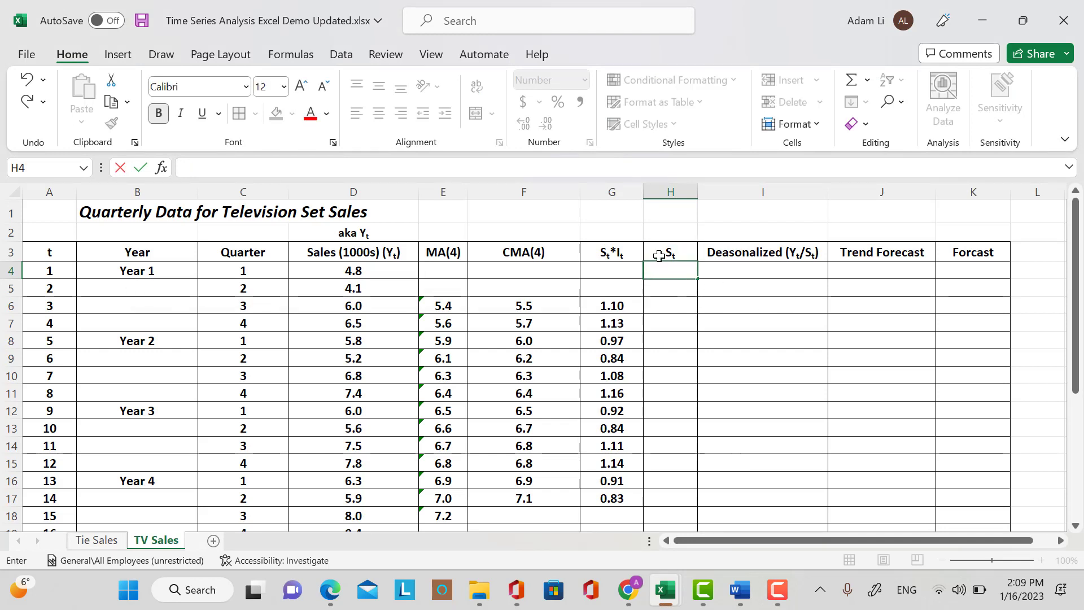
# Rename the St header in H3 to "Scaled St" and widen column H to fit it.
pyautogui.click(654, 249)
pyautogui.doubleClick(657, 249)
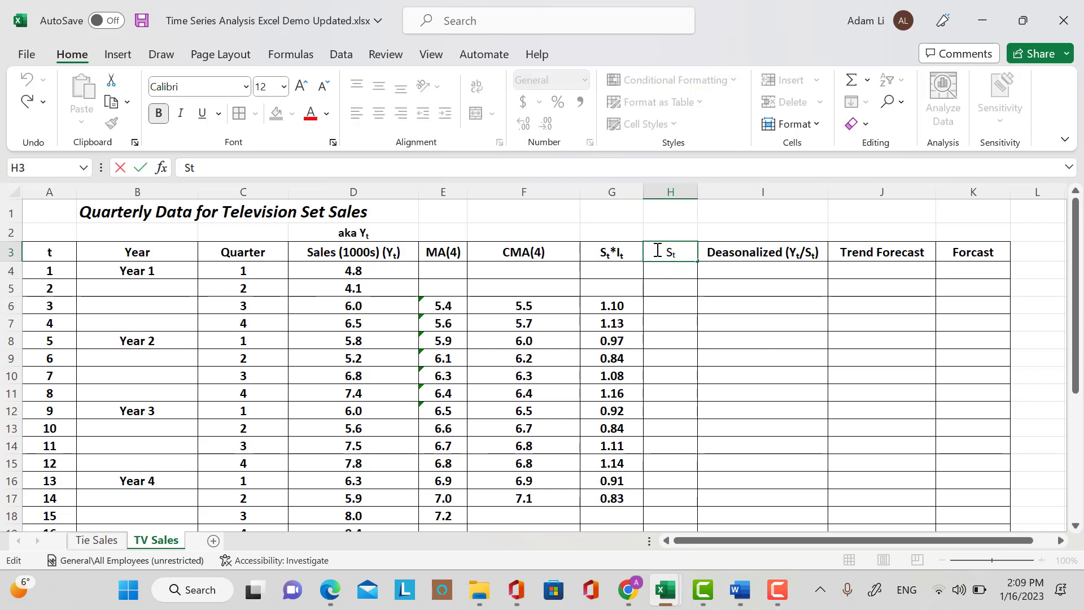
pyautogui.write('S')
pyautogui.write('caled')
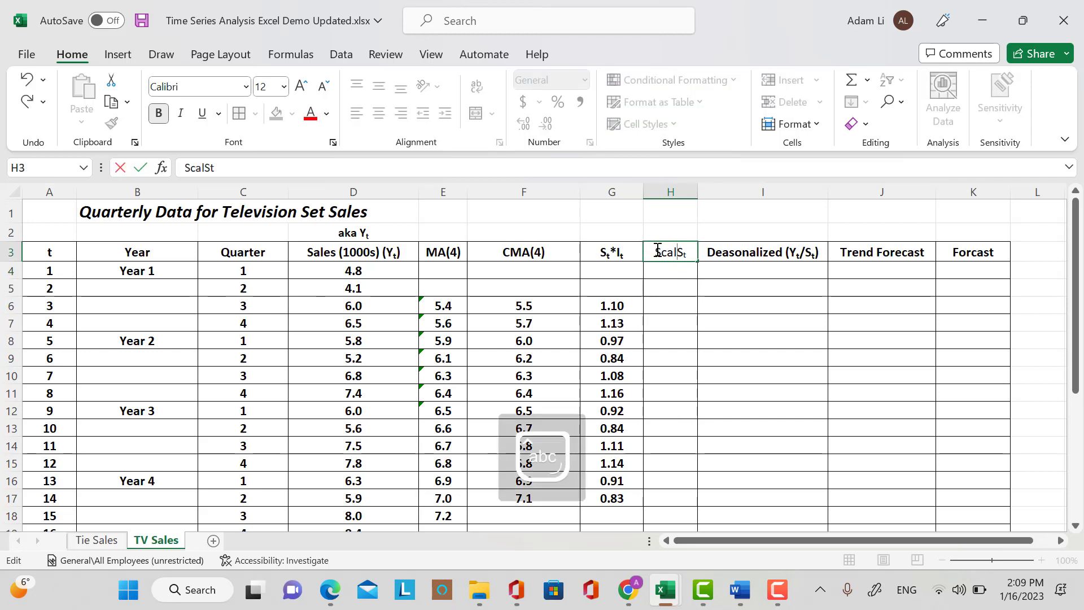
pyautogui.click(715, 227)
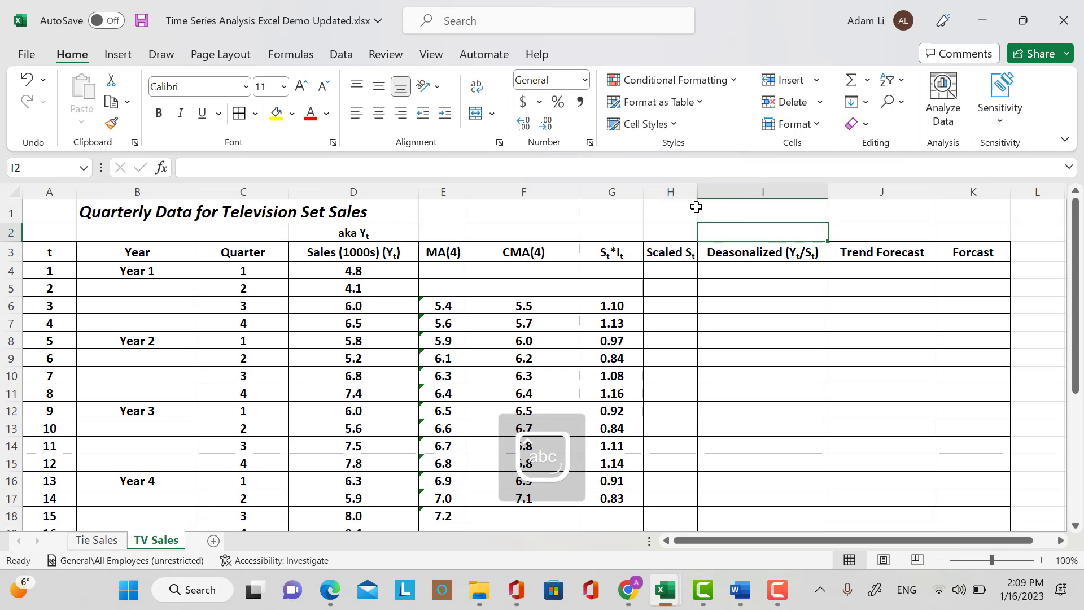
pyautogui.moveTo(698, 191); pyautogui.dragTo(708, 192)
# Start a VLOOKUP formula in H4 that looks up quarter C4 in the scaled index table H26:I29.
pyautogui.click(691, 269)
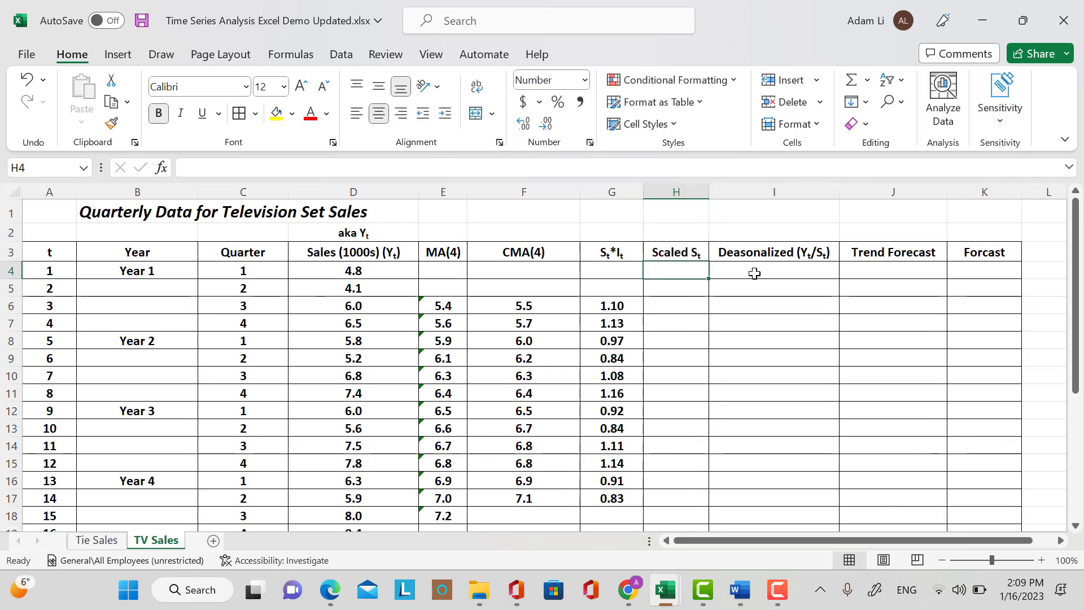
pyautogui.write('=V')
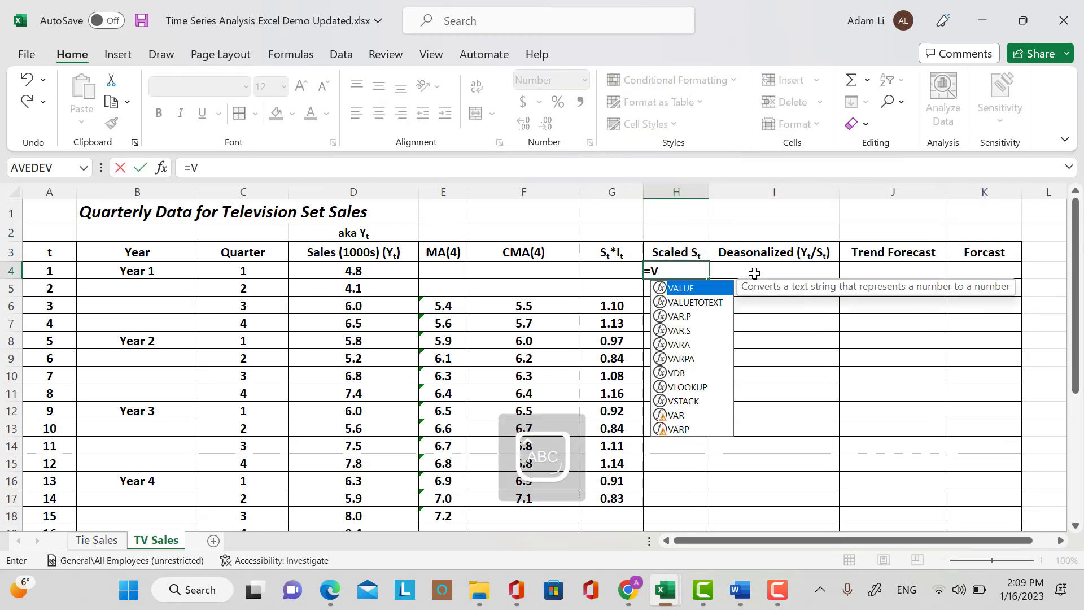
pyautogui.write('LOOKUP')
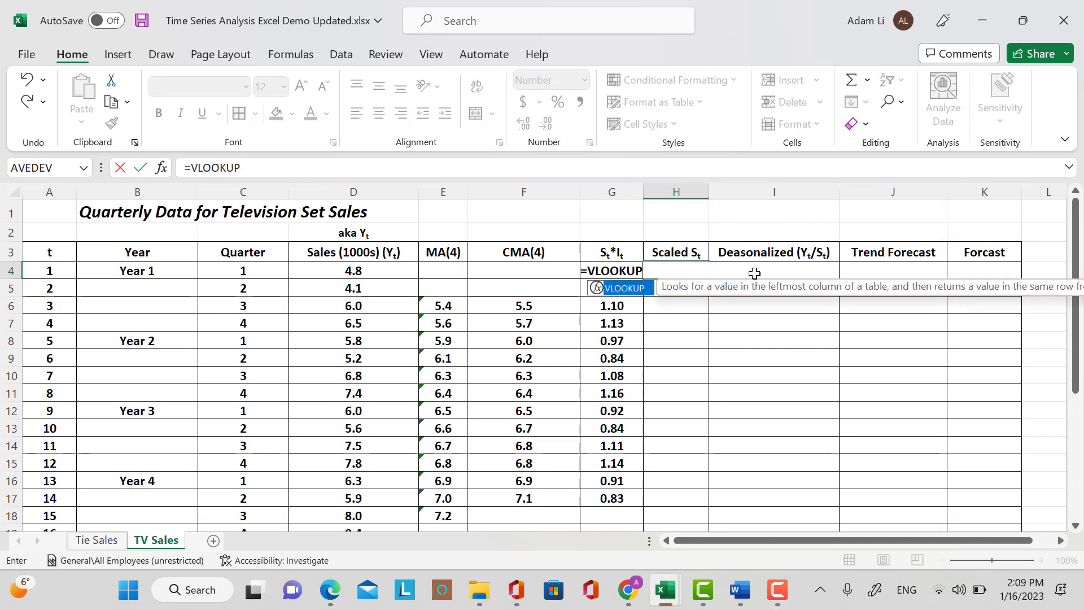
pyautogui.write('(')
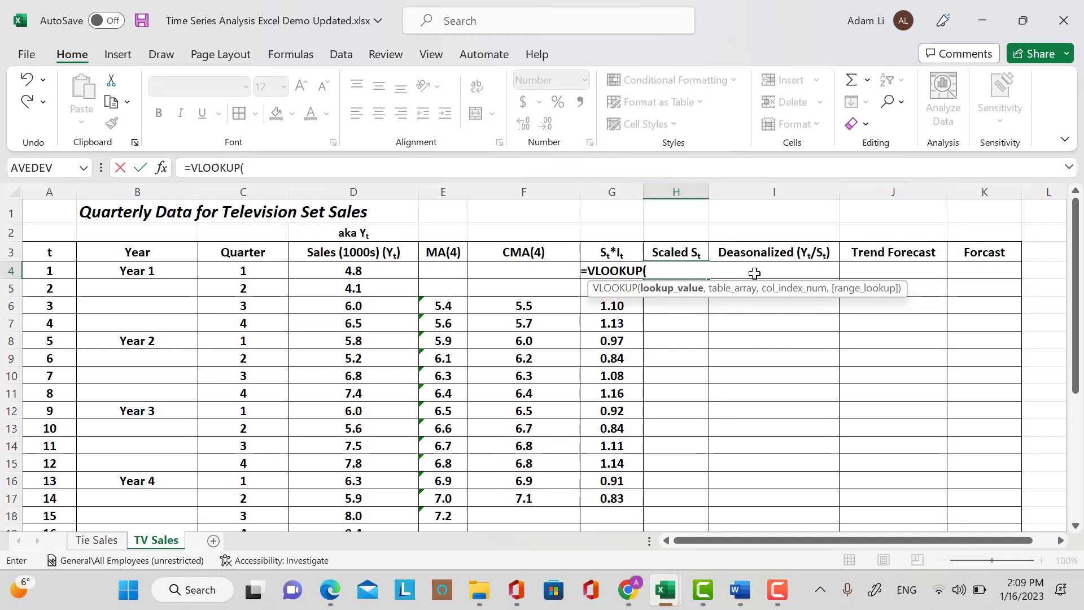
pyautogui.click(247, 269)
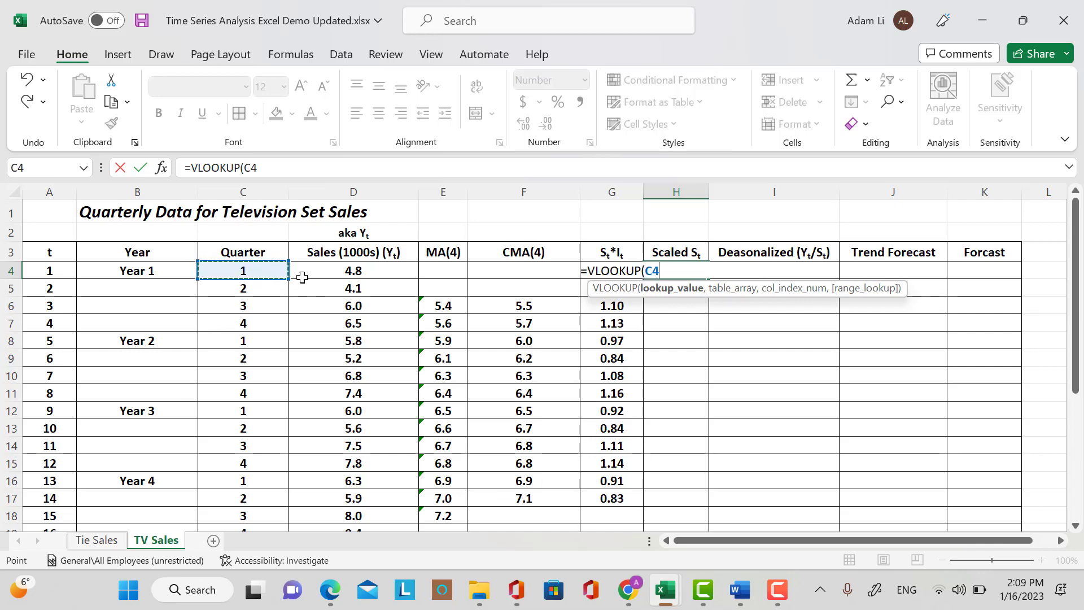
pyautogui.write(',')
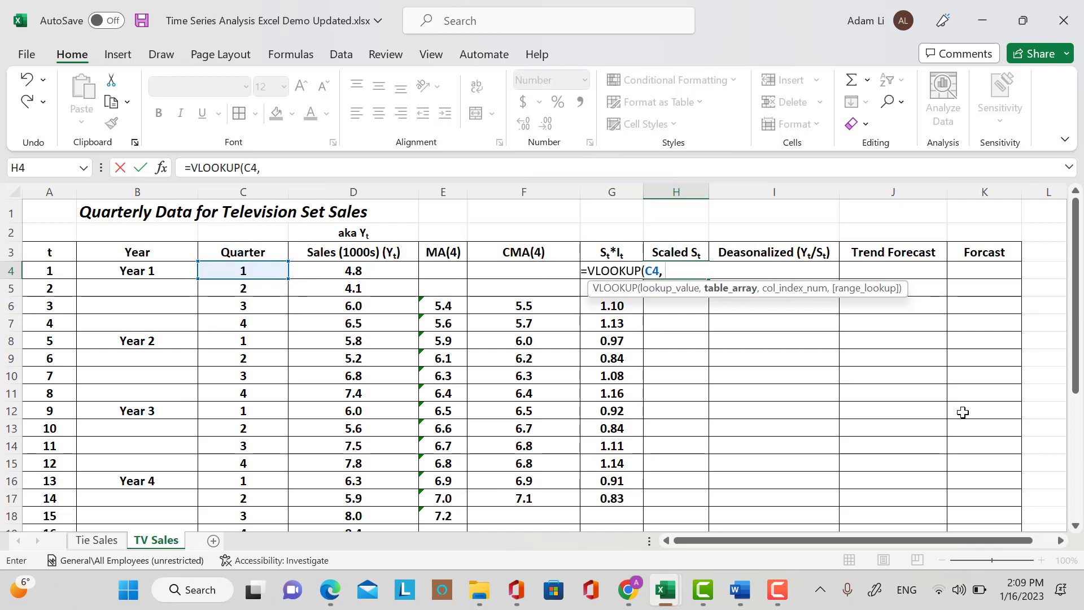
pyautogui.scroll(-4, 740, 474)
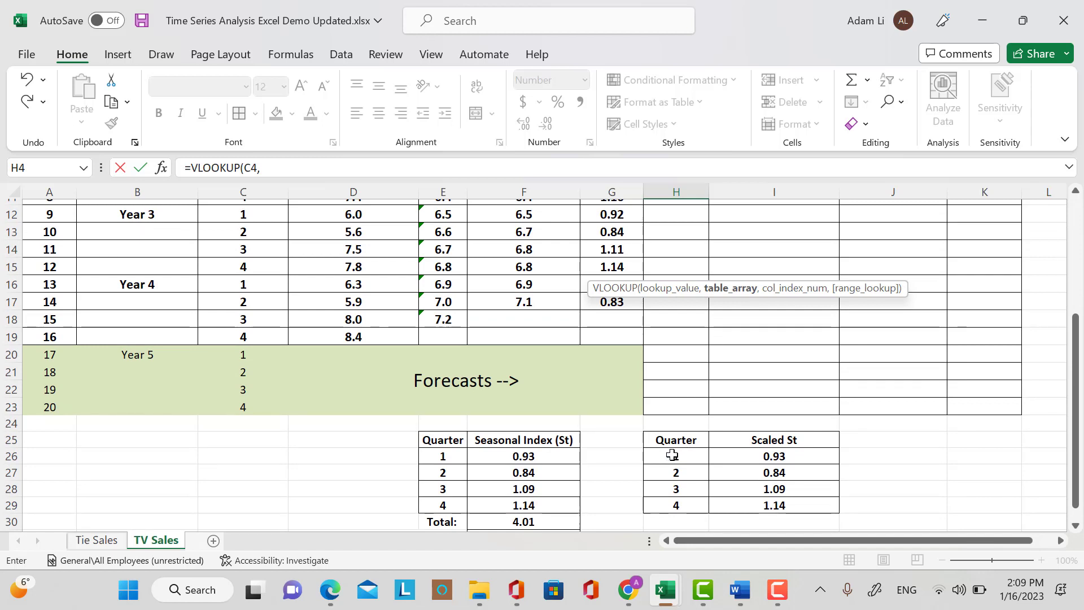
pyautogui.moveTo(672, 455); pyautogui.dragTo(787, 506)
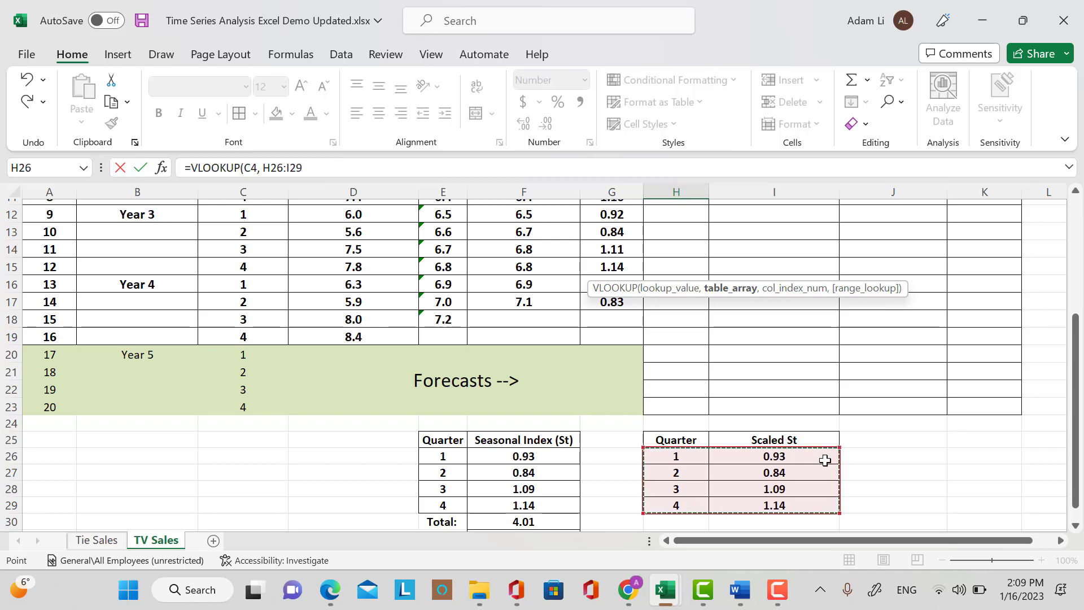
pyautogui.scroll(4, 771, 421)
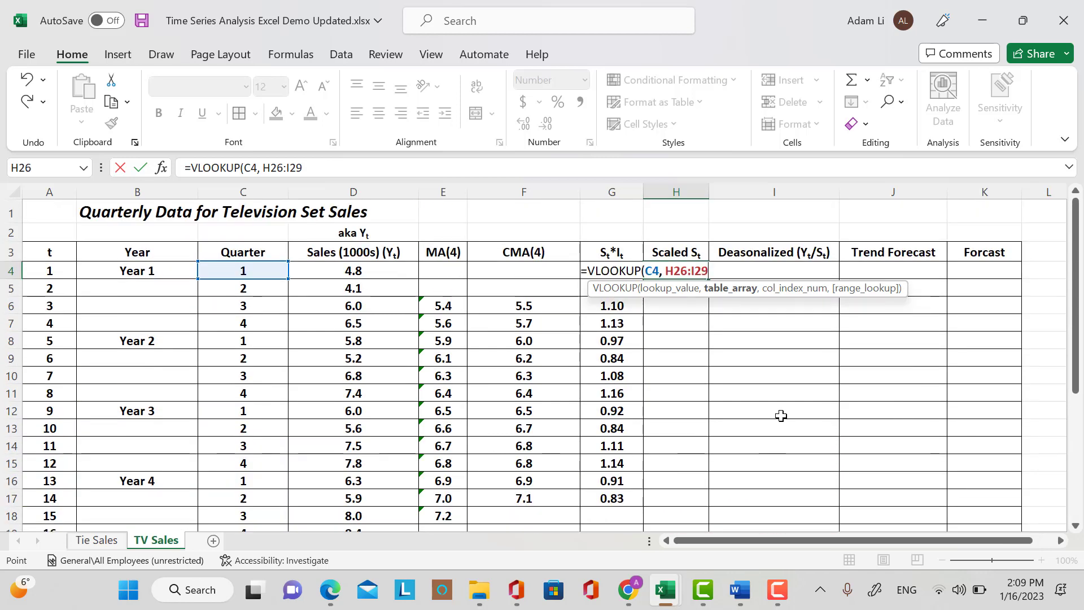
# Make the table reference in the H4 formula absolute as $H$26:$I$29.
pyautogui.click(664, 270)
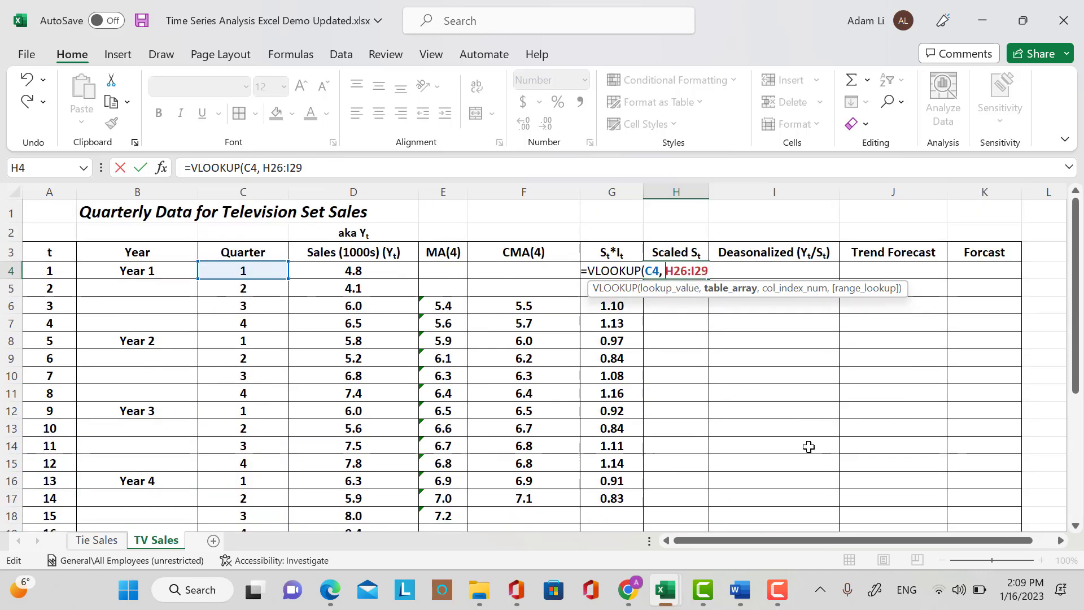
pyautogui.write('$')
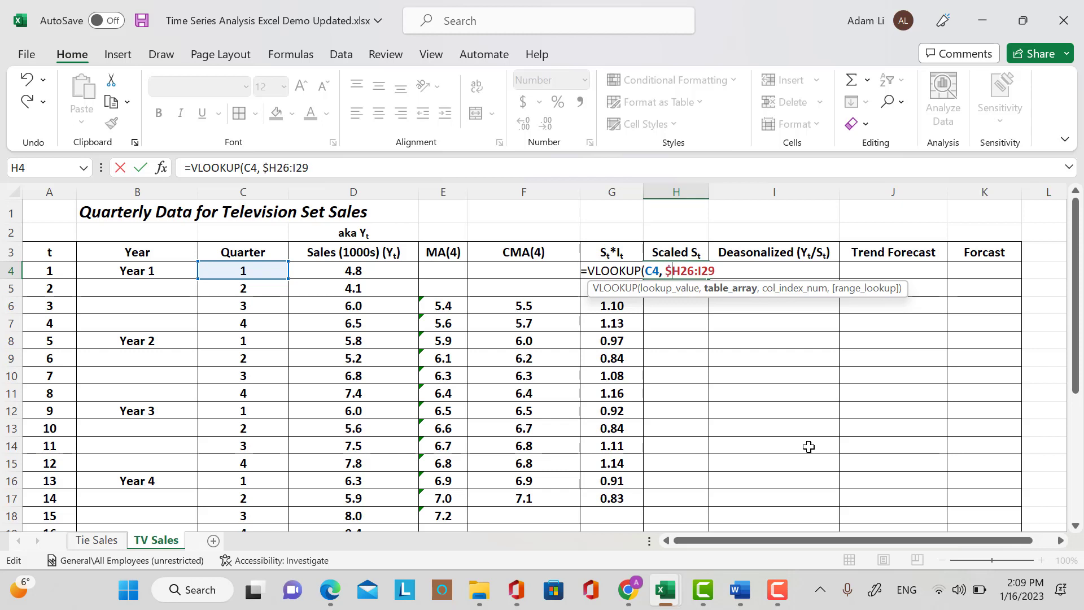
pyautogui.write('$')
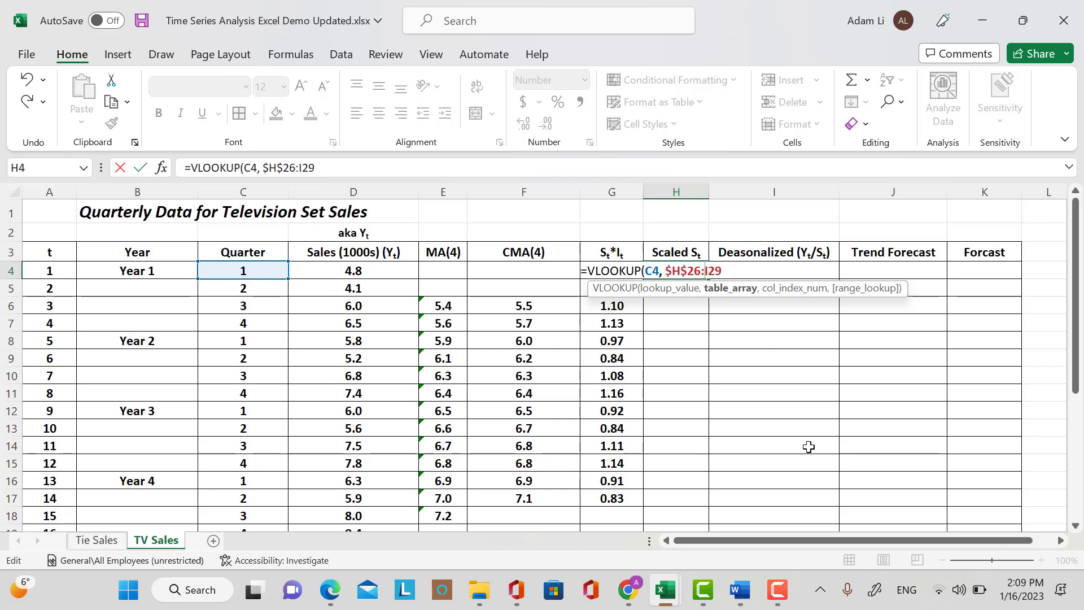
pyautogui.write('$I')
pyautogui.write('$I$')
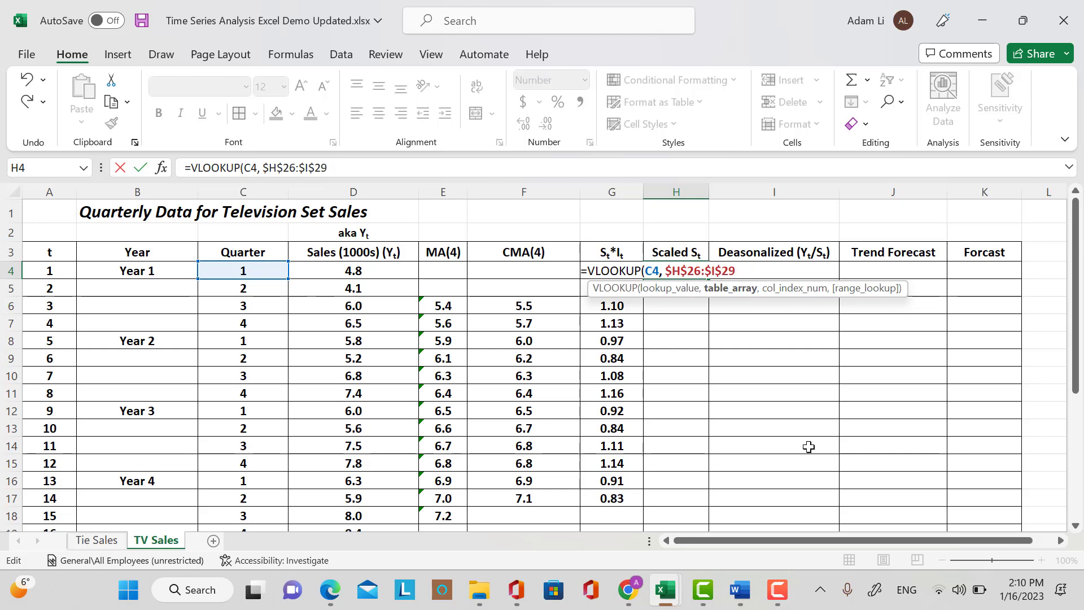
# Complete the H4 lookup with column index 2 and FALSE for an exact match, and enter the formula.
pyautogui.write(',')
pyautogui.scroll(-5, 743, 456)
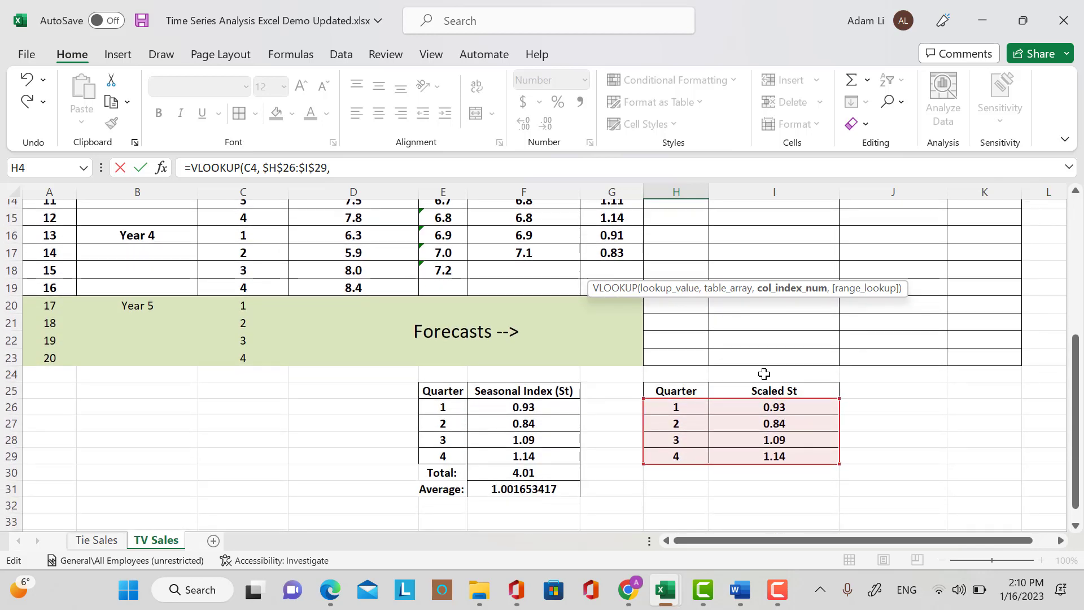
pyautogui.scroll(-2, 767, 389)
pyautogui.scroll(6, 763, 302)
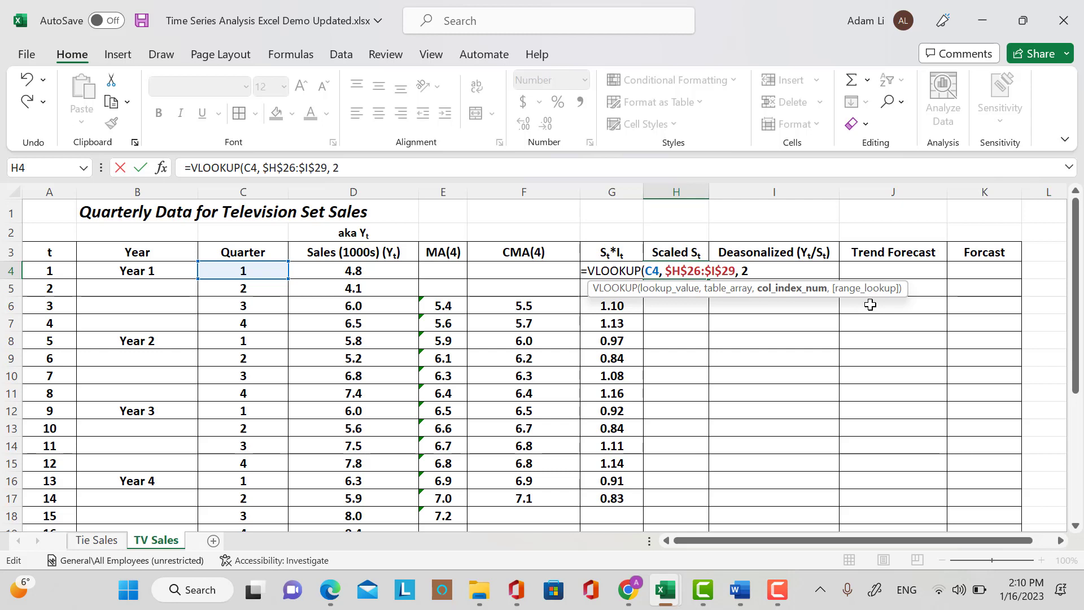
pyautogui.write(', FAL')
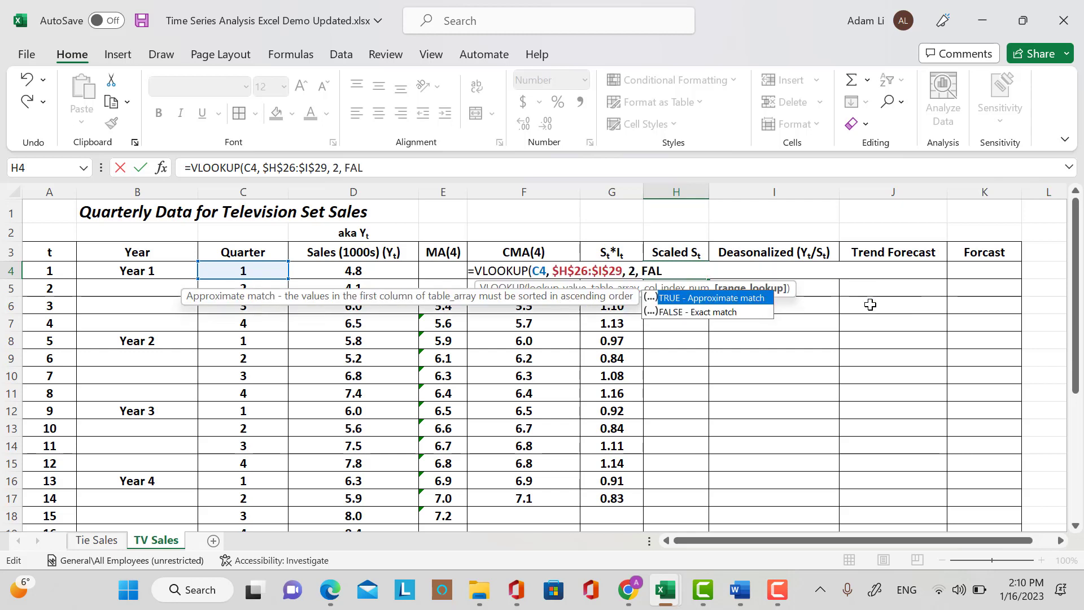
pyautogui.write('SE0')
pyautogui.press('BackSpace')
pyautogui.write(')')
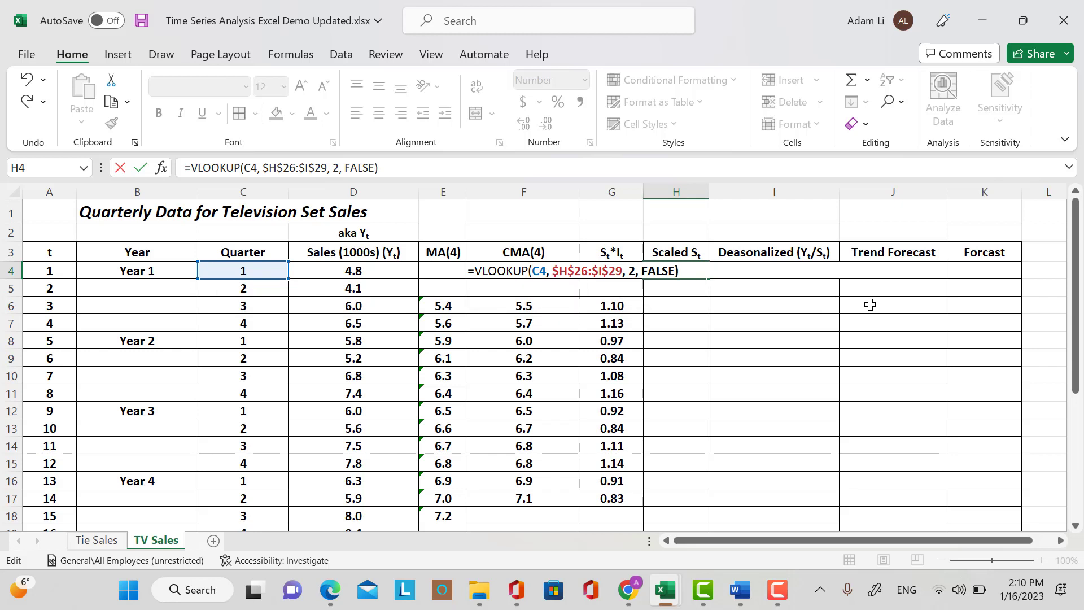
pyautogui.press('Left')
pyautogui.press('Left')
pyautogui.press('Left')
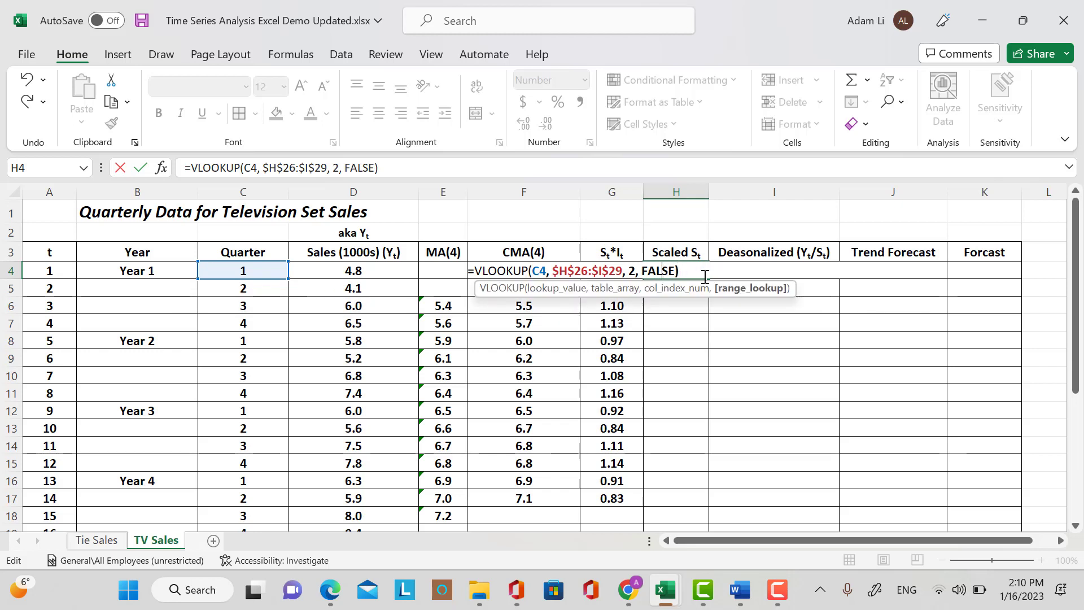
pyautogui.press('Delete')
pyautogui.press('Delete')
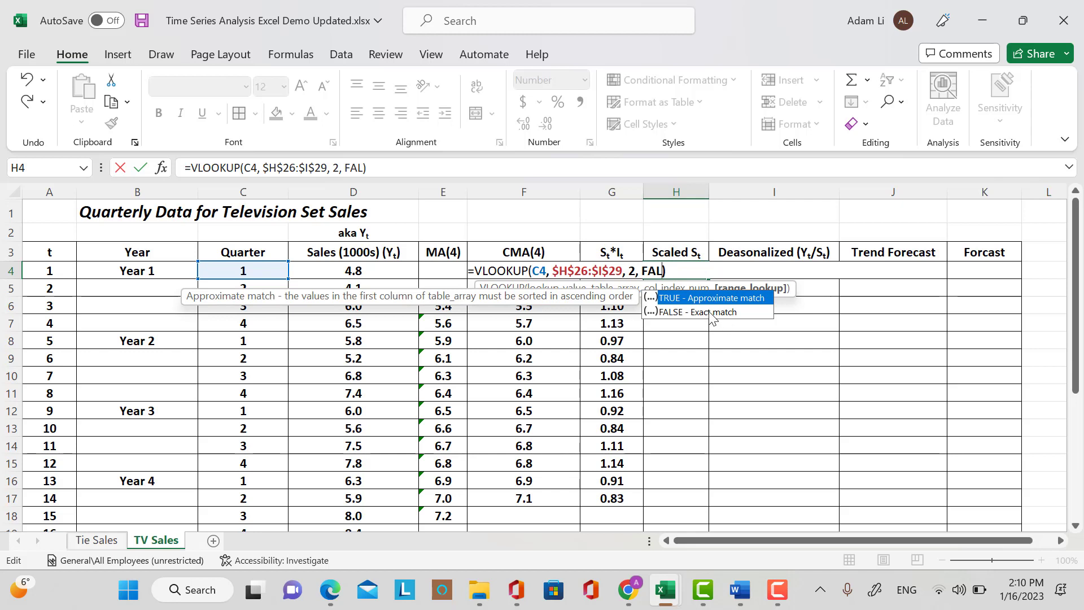
pyautogui.write('SE')
pyautogui.press('Return')
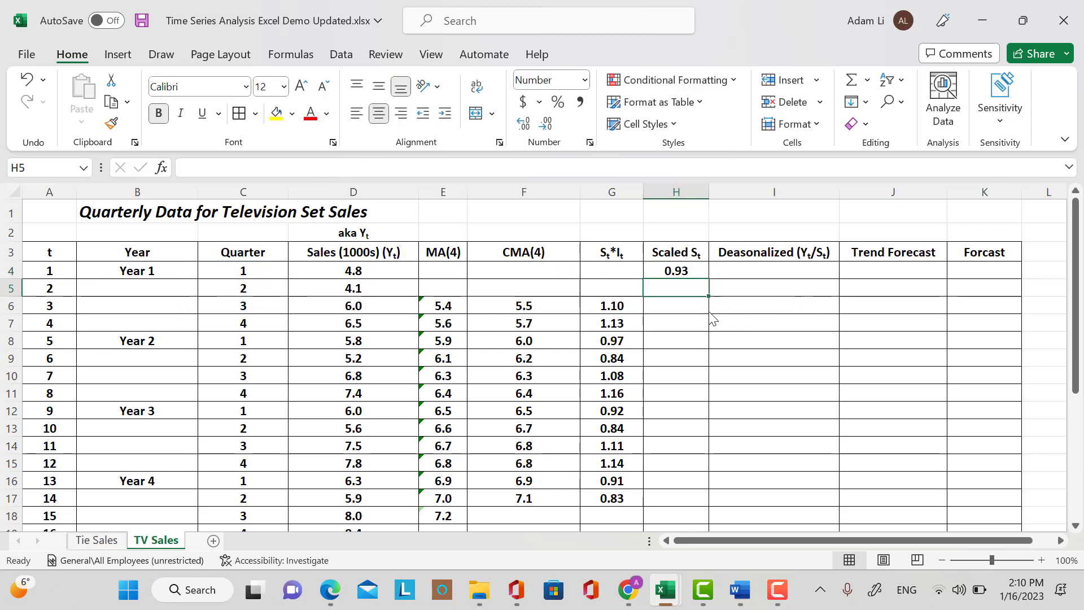
# Copy the VLOOKUP formula from H4 down the Scaled St column through H23.
pyautogui.click(688, 265)
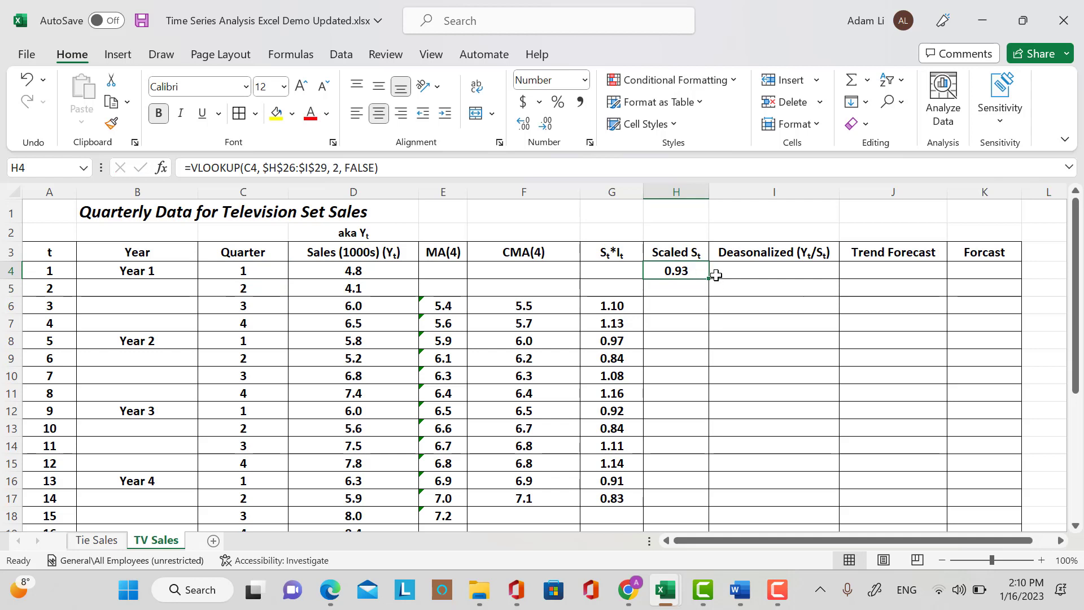
pyautogui.doubleClick(695, 273)
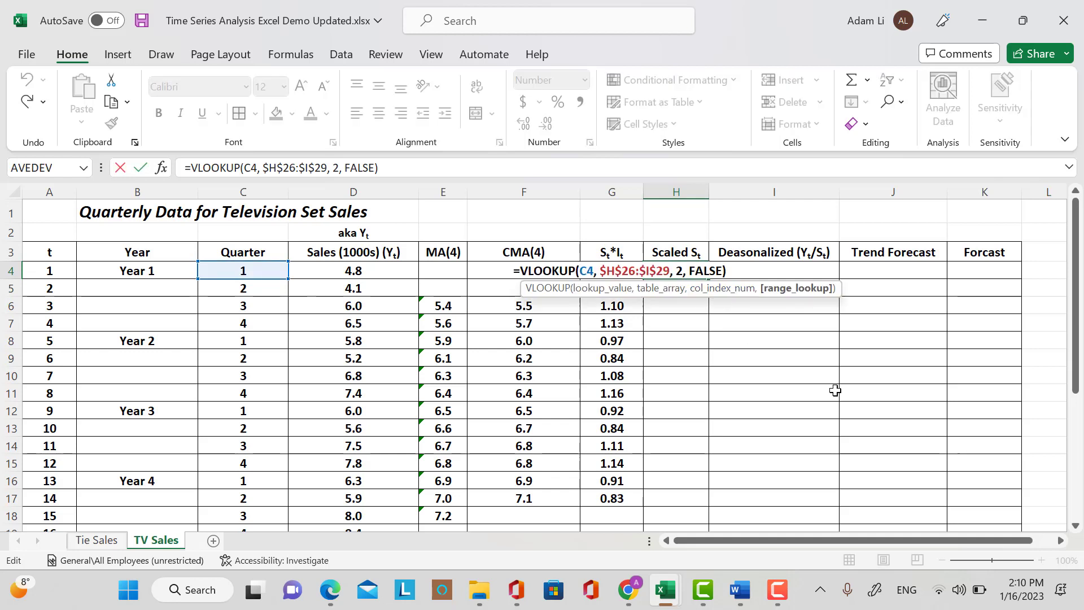
pyautogui.press('Return')
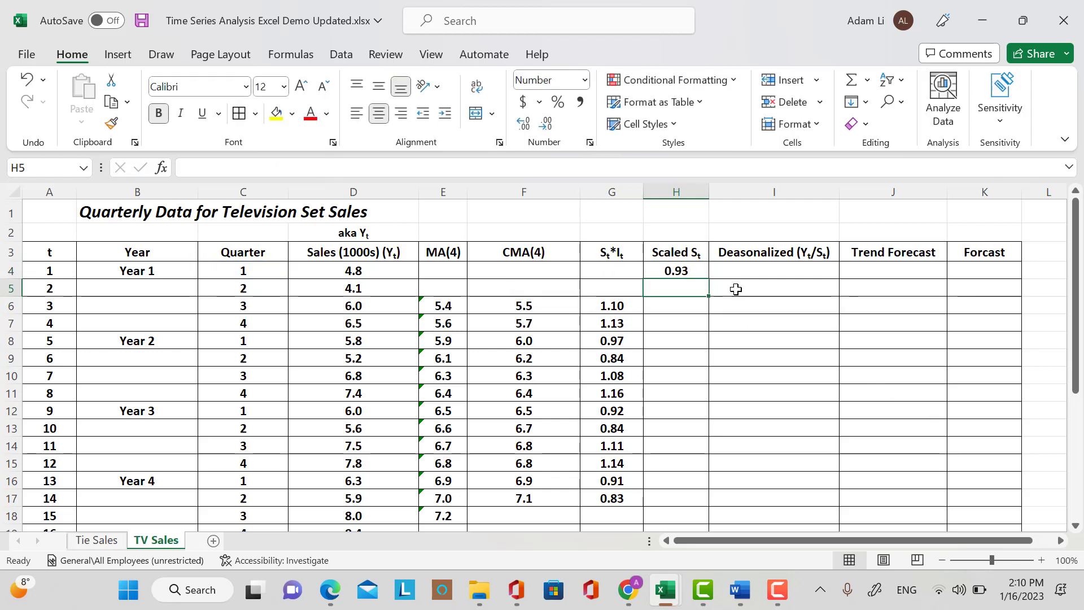
pyautogui.click(700, 271)
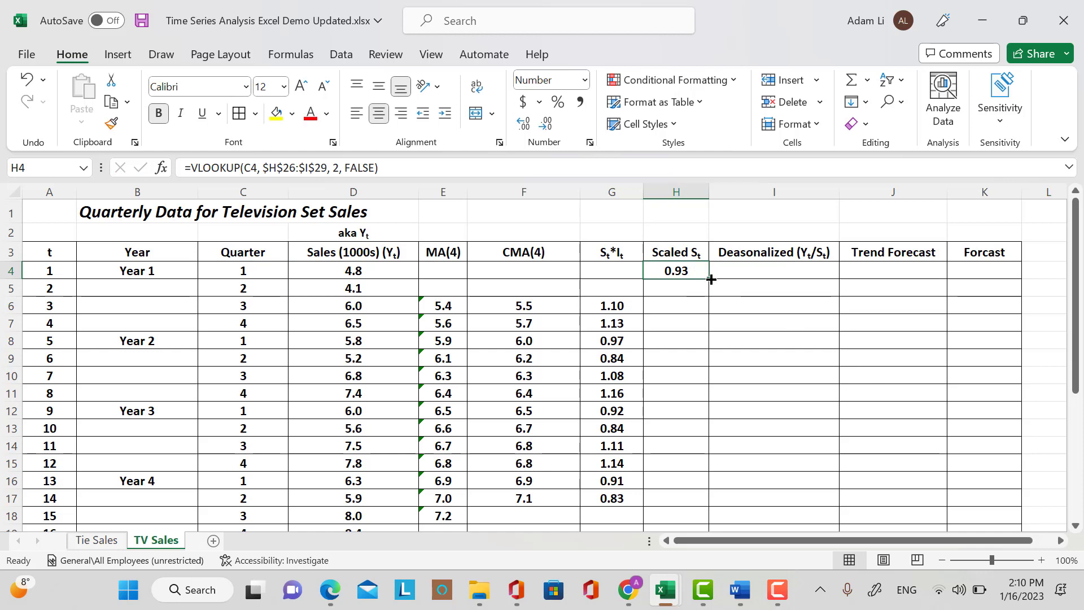
pyautogui.moveTo(711, 279); pyautogui.dragTo(676, 446)
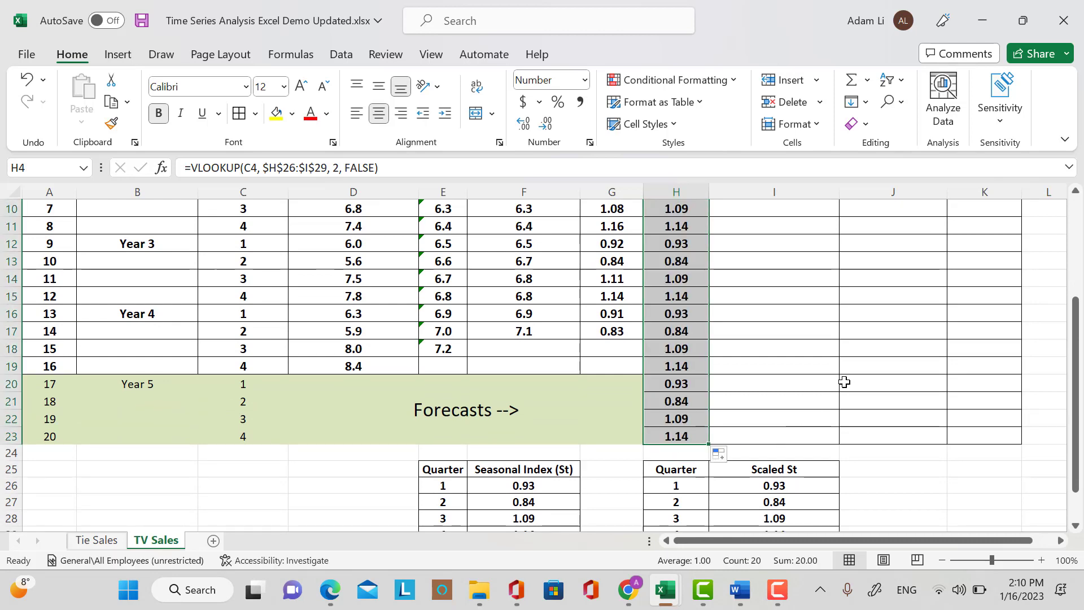
# Enter the deseasonalized sales formula =D4/H4 in I4.
pyautogui.scroll(2, 816, 356)
pyautogui.scroll(1, 858, 356)
pyautogui.click(745, 265)
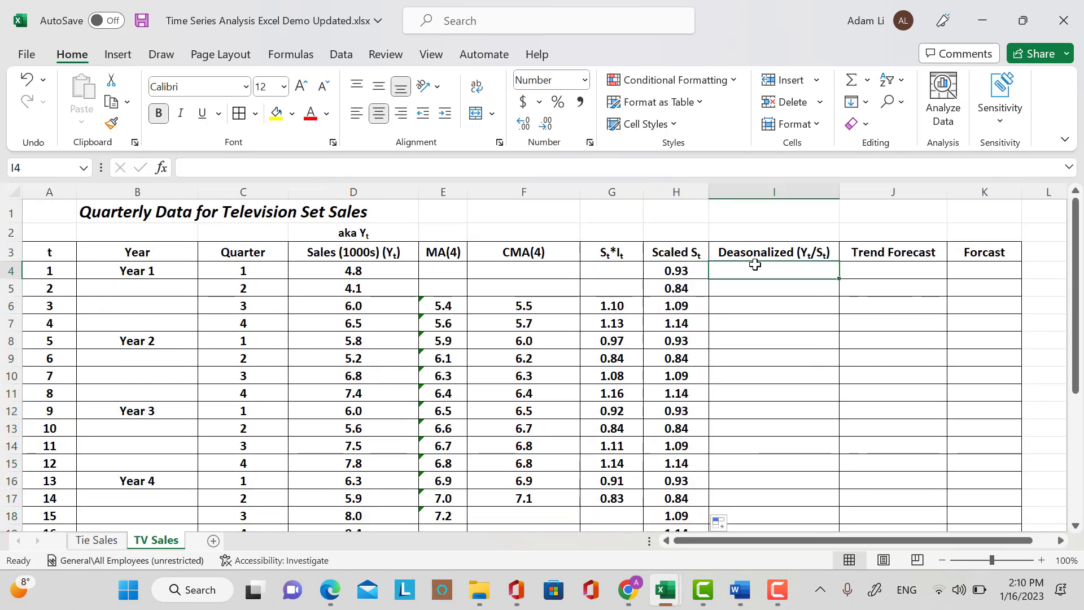
pyautogui.write('=')
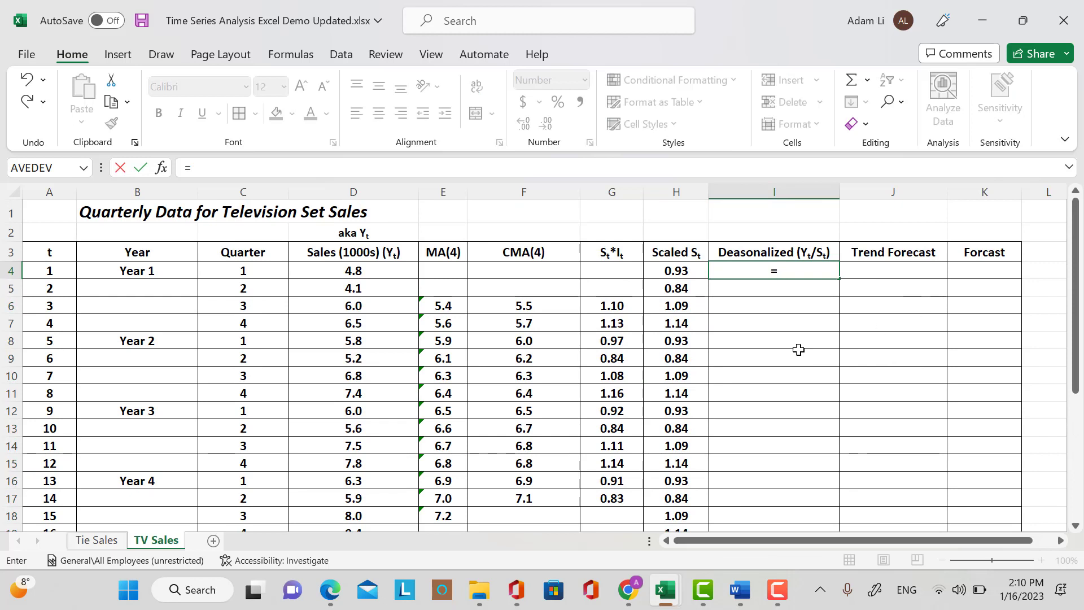
pyautogui.click(350, 272)
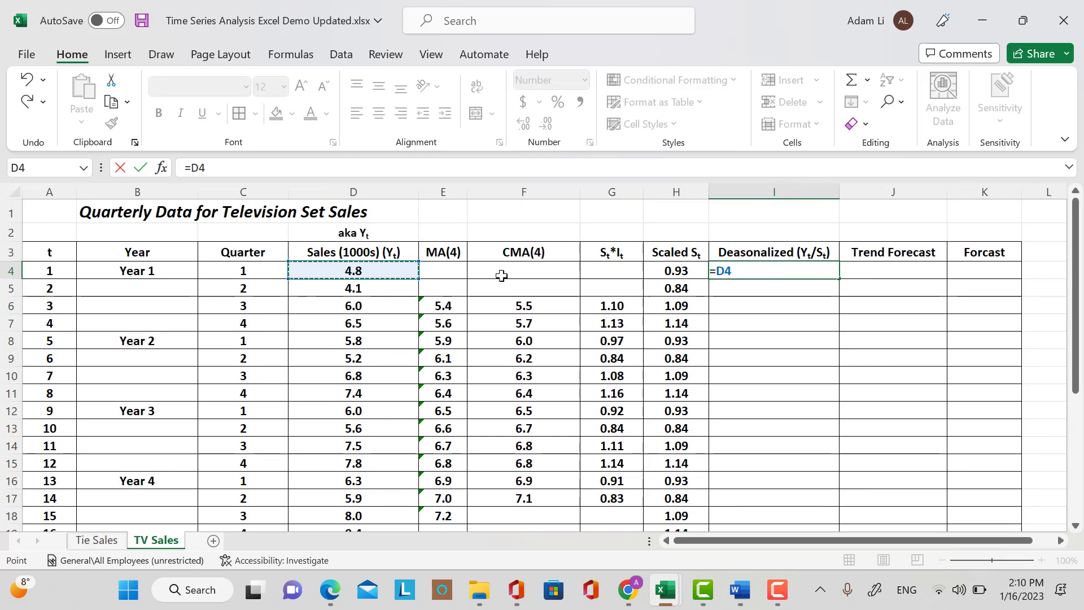
pyautogui.write('/')
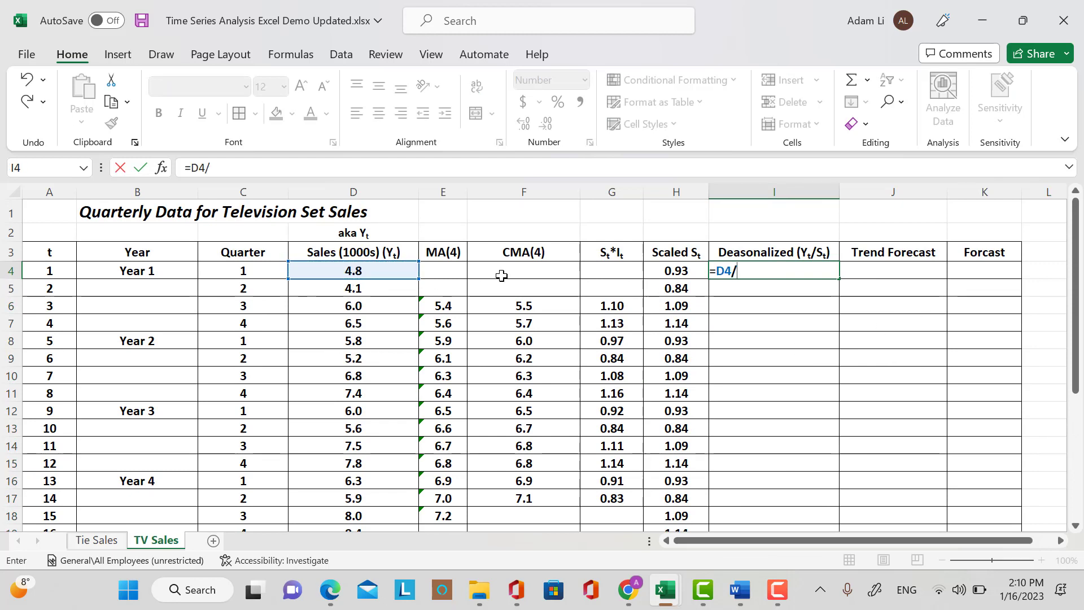
pyautogui.click(681, 274)
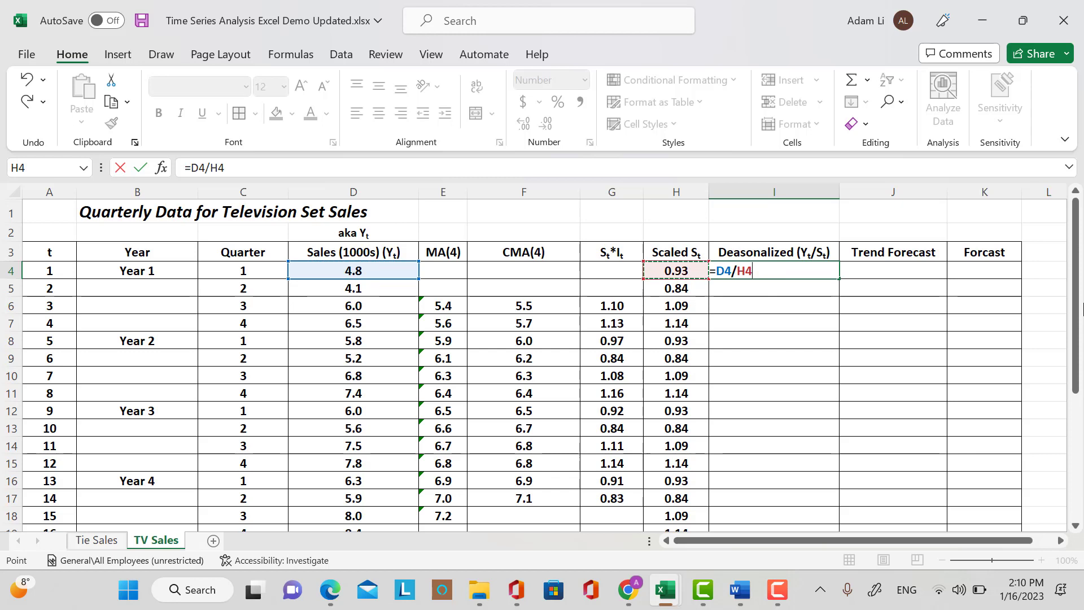
pyautogui.press('Return')
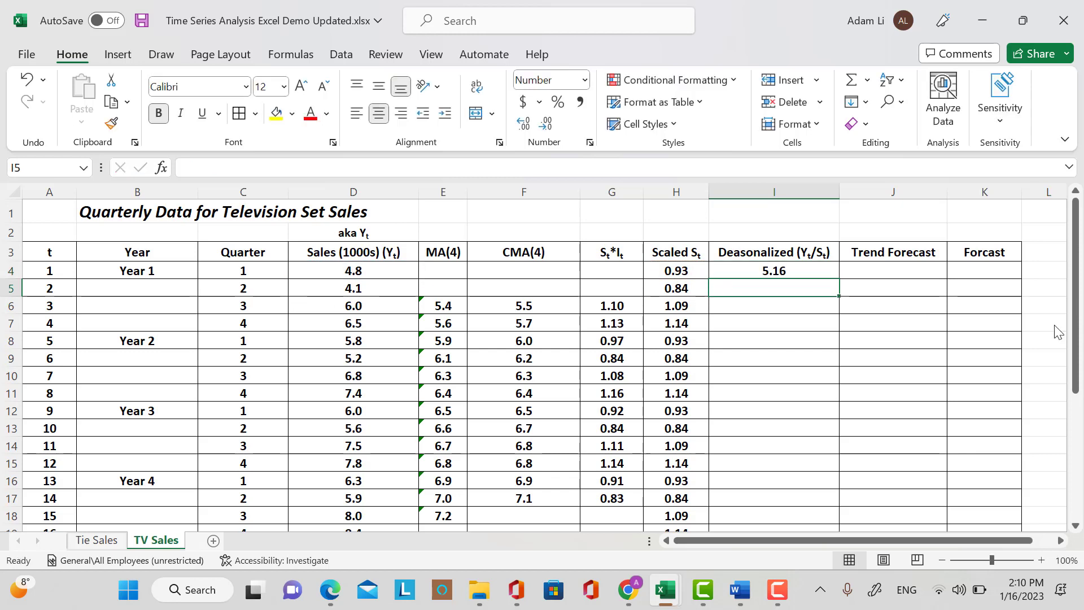
# Copy the deseasonalizing formula from I4 down through I19, the last quarter with actual sales.
pyautogui.click(808, 275)
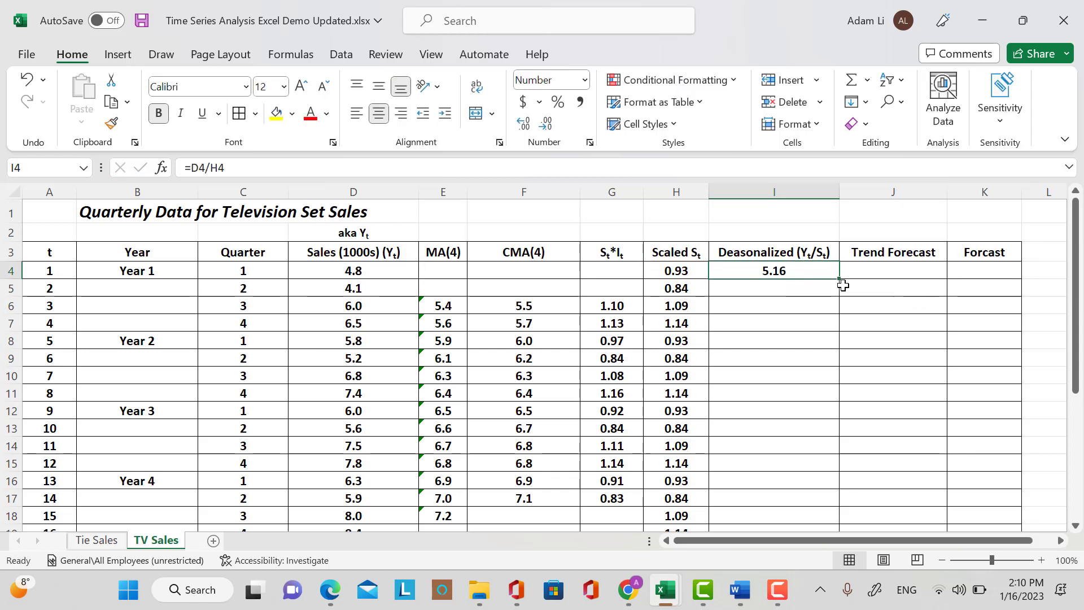
pyautogui.doubleClick(835, 273)
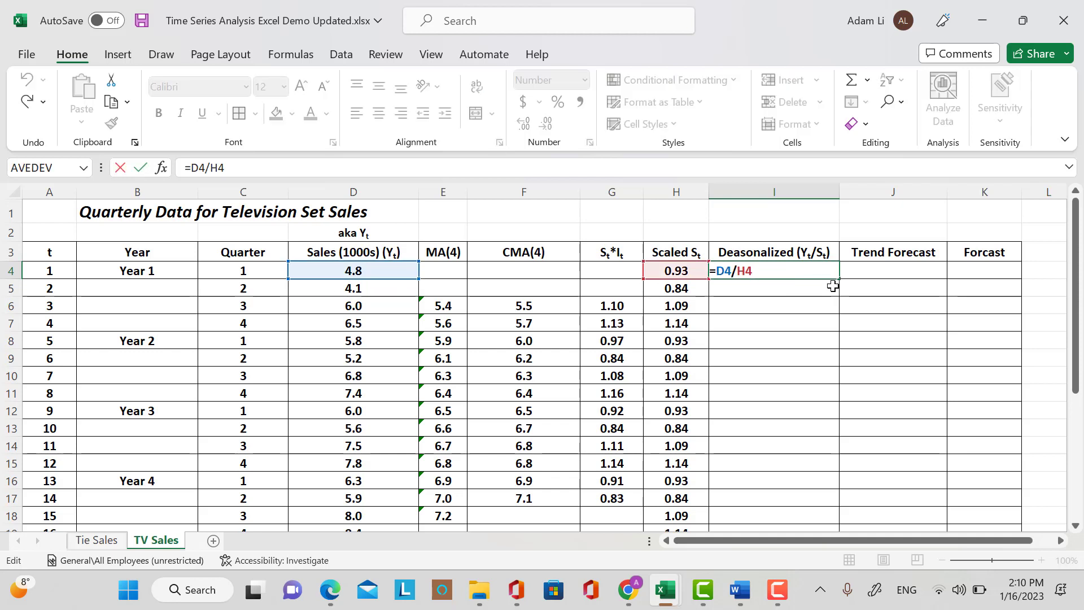
pyautogui.press('Return')
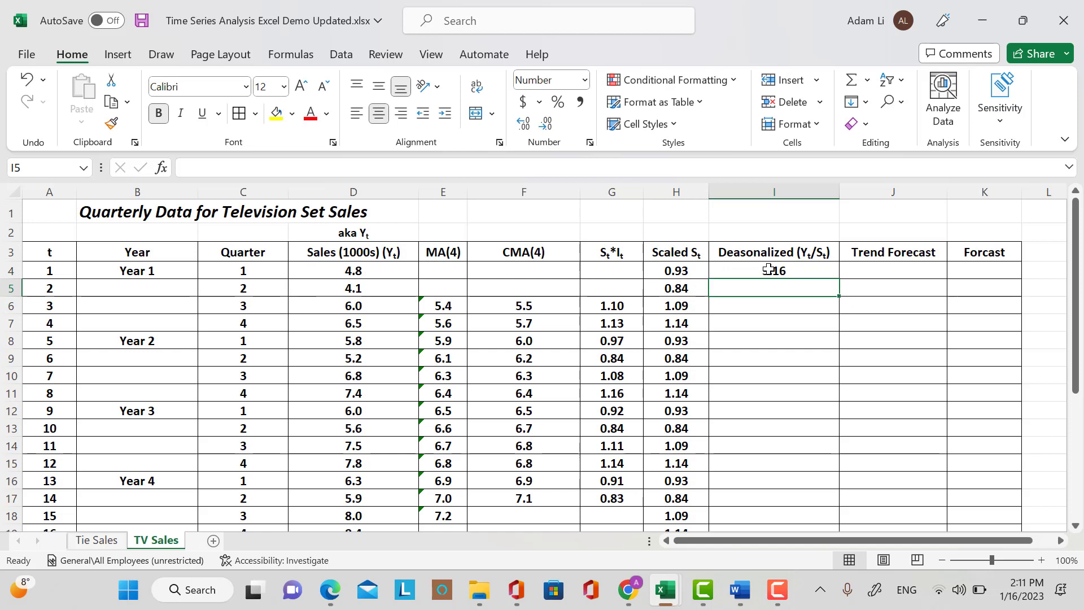
pyautogui.click(796, 274)
pyautogui.moveTo(840, 280); pyautogui.dragTo(813, 431)
pyautogui.scroll(2, 909, 363)
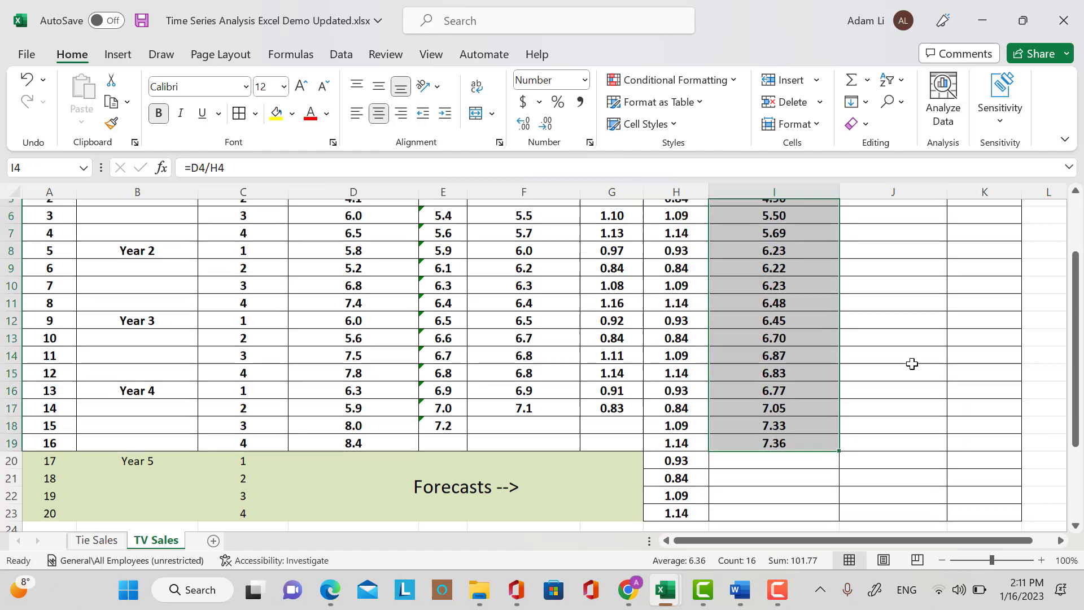
# Start the Regression tool from the data analysis tools to model the deseasonalized television sales trend.
pyautogui.scroll(1, 998, 356)
pyautogui.scroll(-2, 1011, 370)
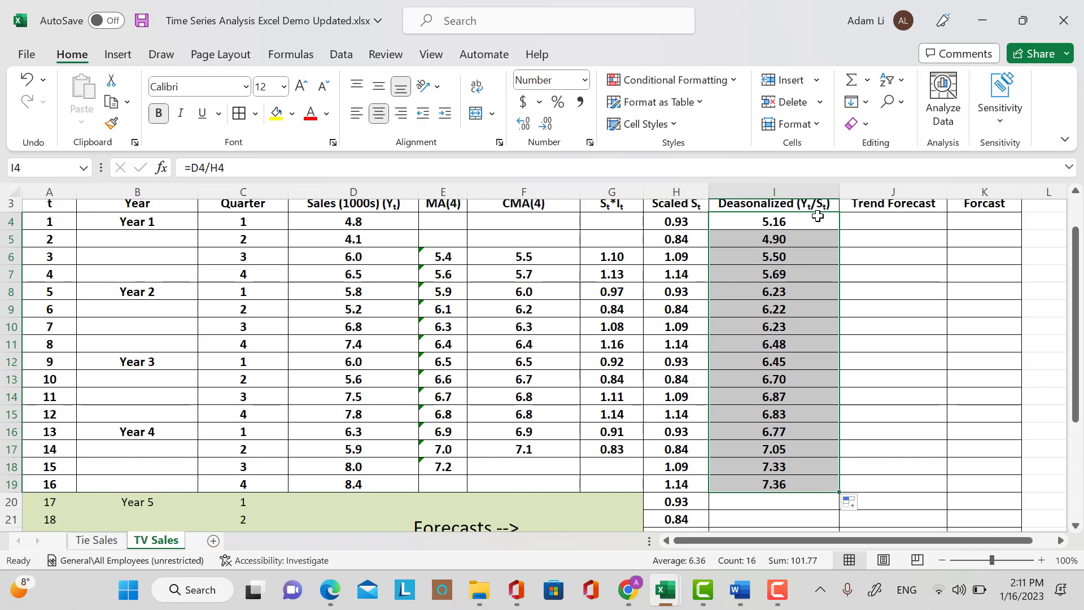
pyautogui.scroll(1, 793, 251)
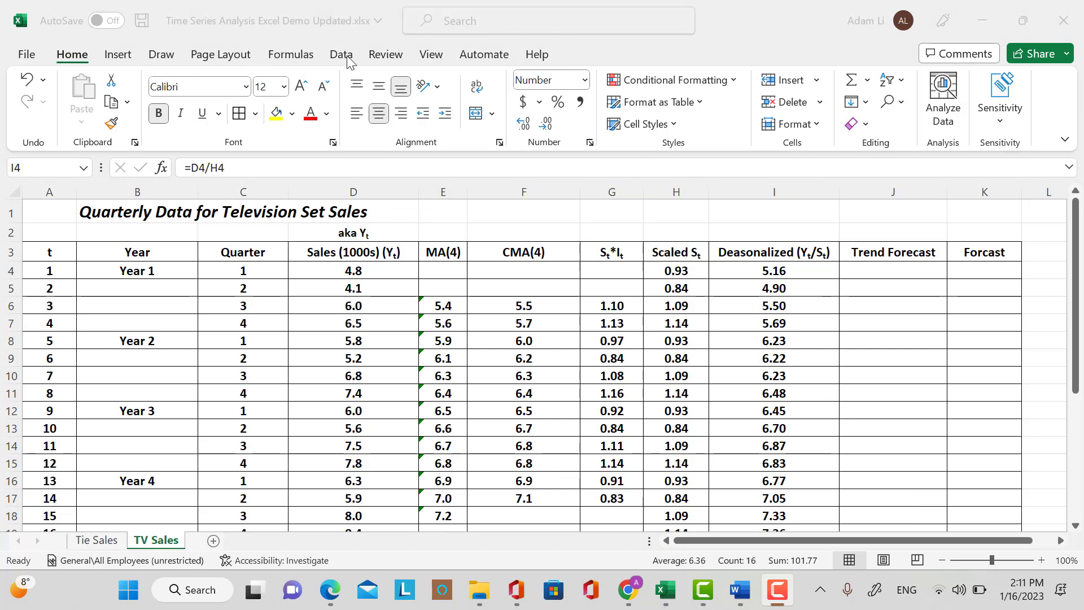
pyautogui.click(570, 48)
pyautogui.click(322, 57)
pyautogui.click(341, 55)
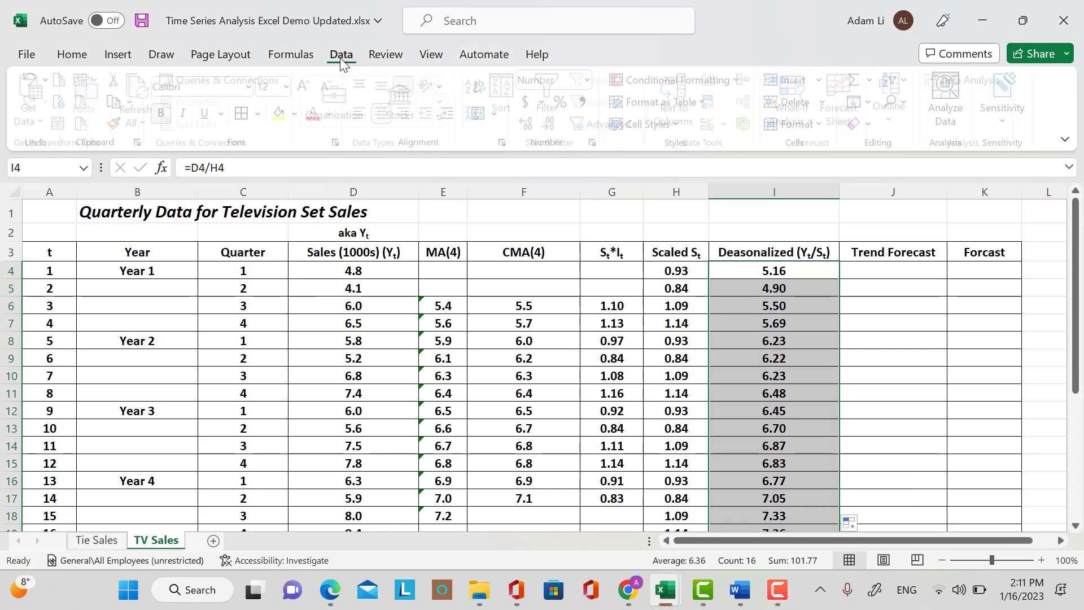
pyautogui.click(960, 79)
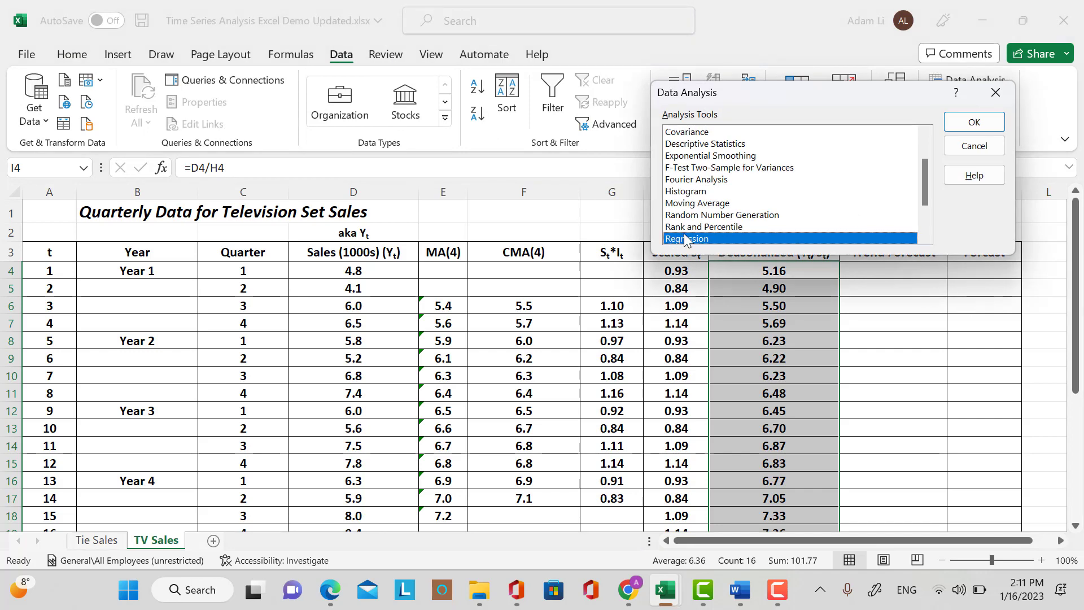
pyautogui.click(976, 123)
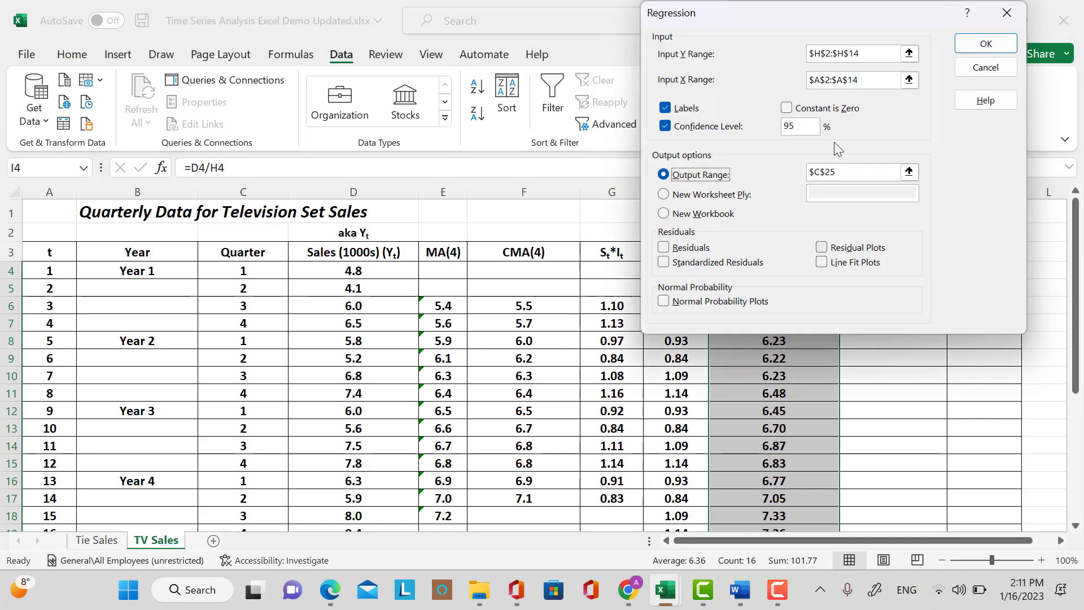
# Set the regression's Y range to the deseasonalized sales in I3:I19, including the header.
pyautogui.click(909, 55)
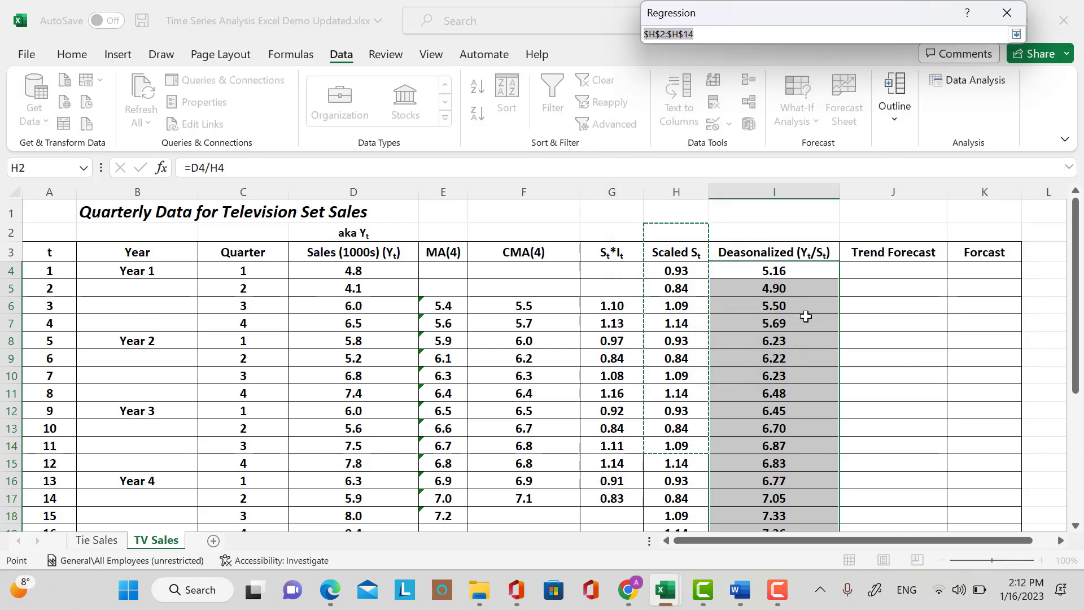
pyautogui.scroll(-1, 845, 314)
pyautogui.scroll(1, 829, 302)
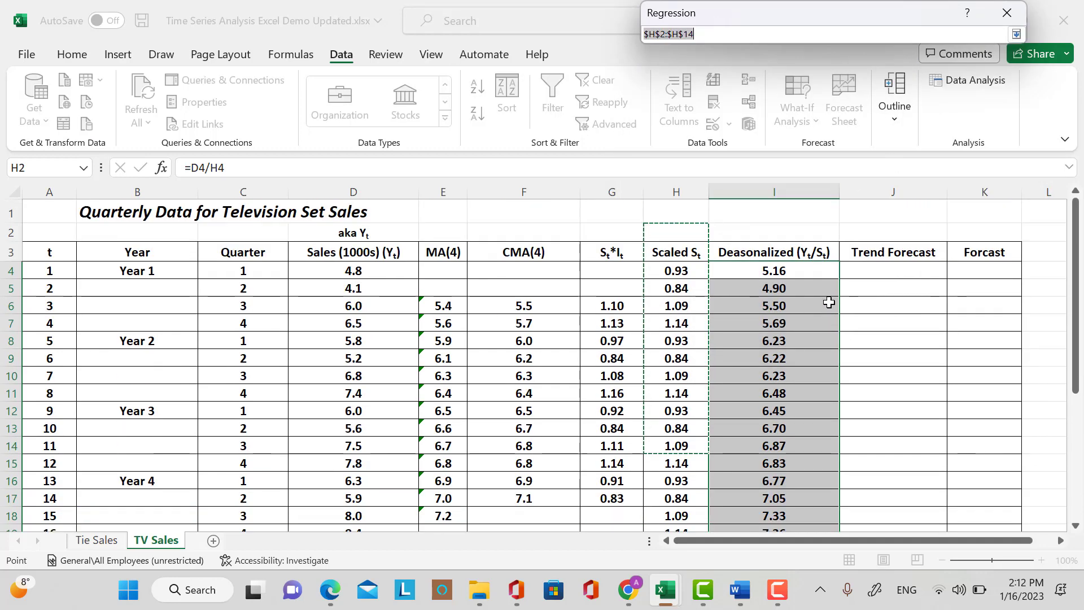
pyautogui.moveTo(774, 252); pyautogui.dragTo(793, 471)
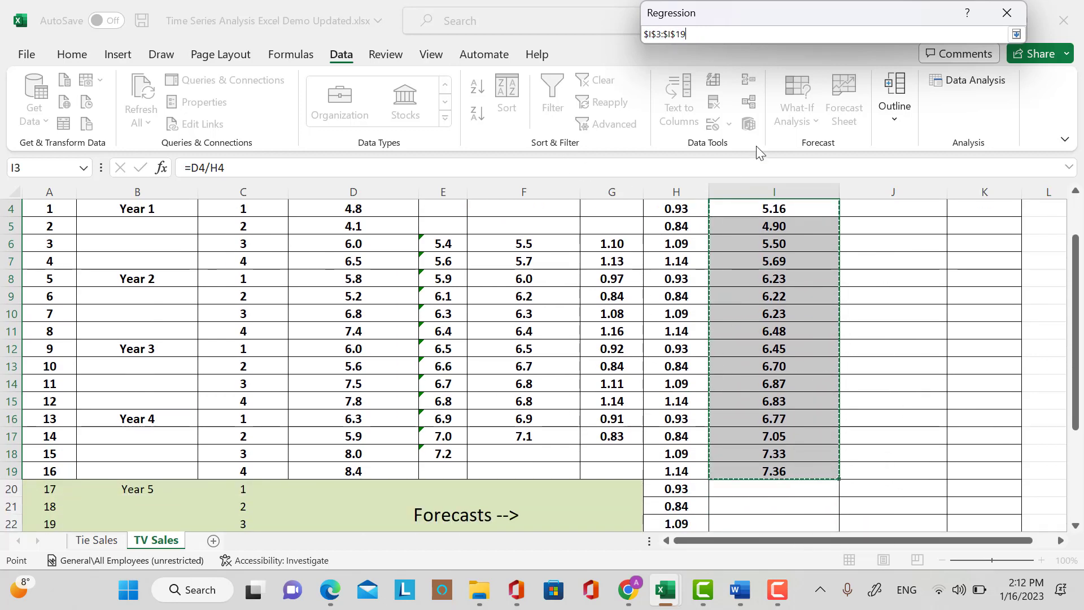
pyautogui.click(226, 26)
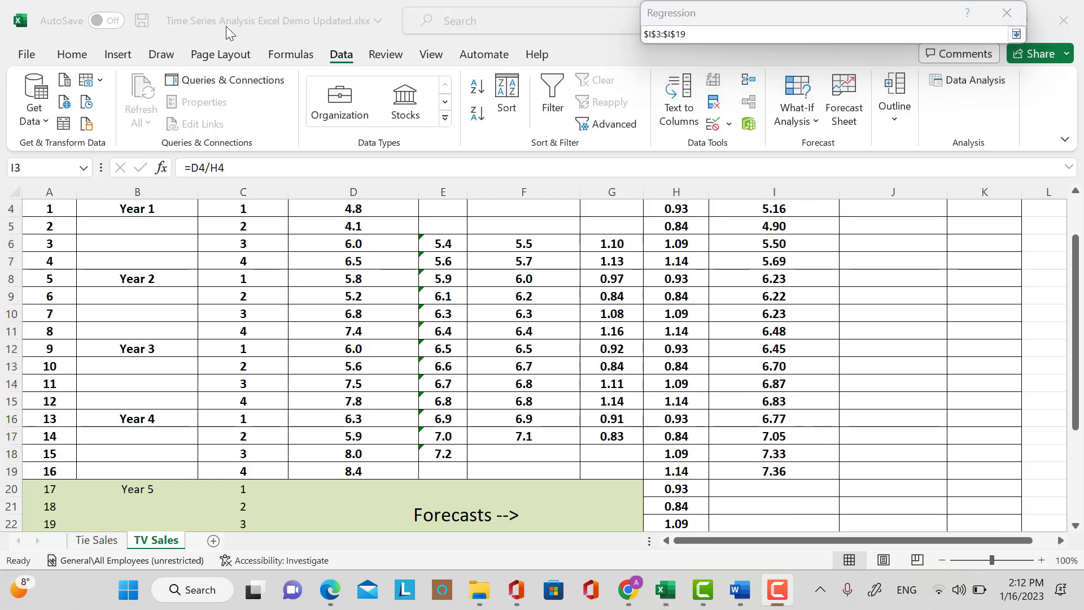
pyautogui.click(1015, 35)
pyautogui.click(1016, 35)
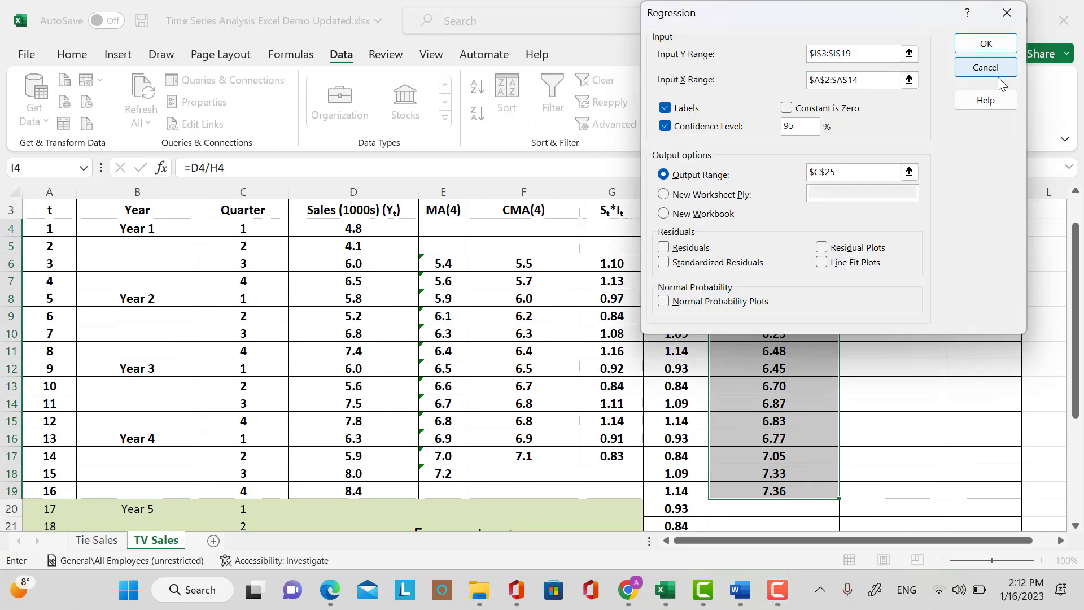
# Set the regression's X range to the time period column A3:A19, including the header.
pyautogui.click(908, 79)
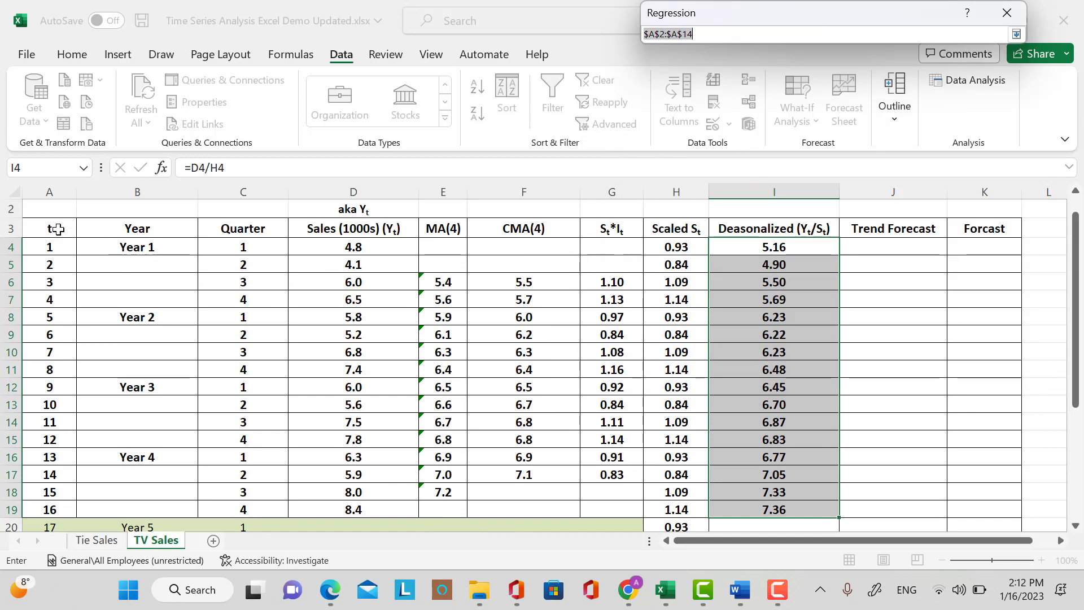
pyautogui.moveTo(58, 229); pyautogui.dragTo(78, 503)
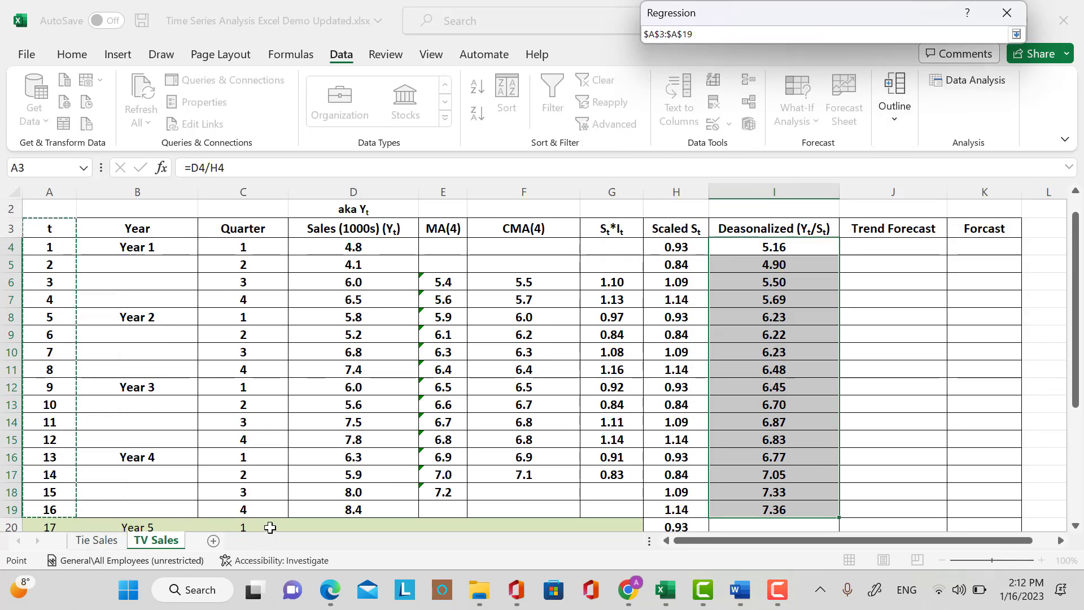
pyautogui.click(1015, 35)
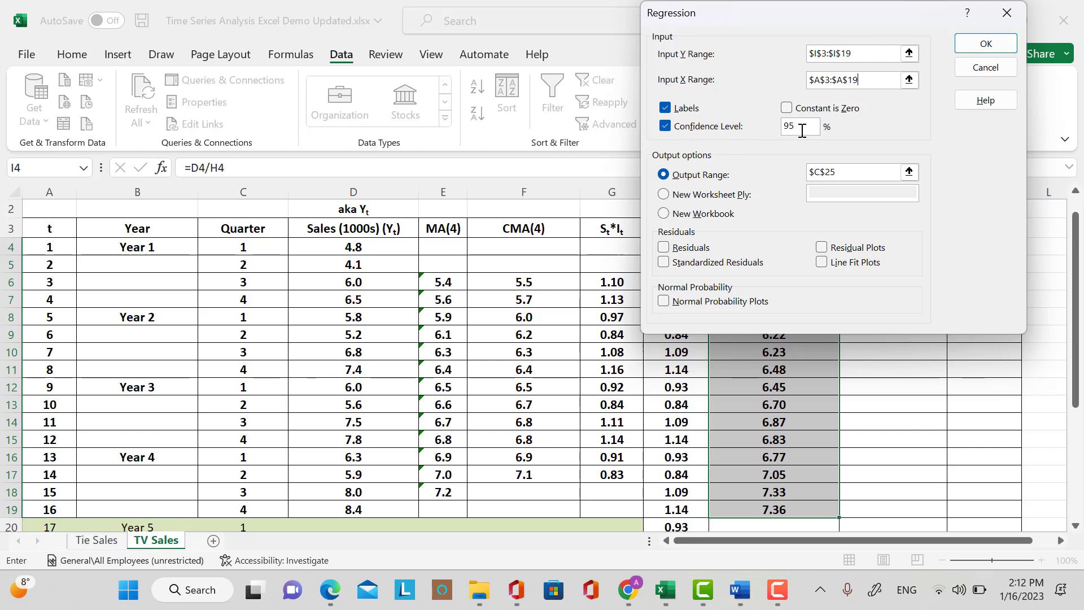
# Set the regression output range to cell B33 below the seasonal index tables and run the regression.
pyautogui.click(909, 172)
pyautogui.scroll(-3, 813, 205)
pyautogui.scroll(-3, 472, 380)
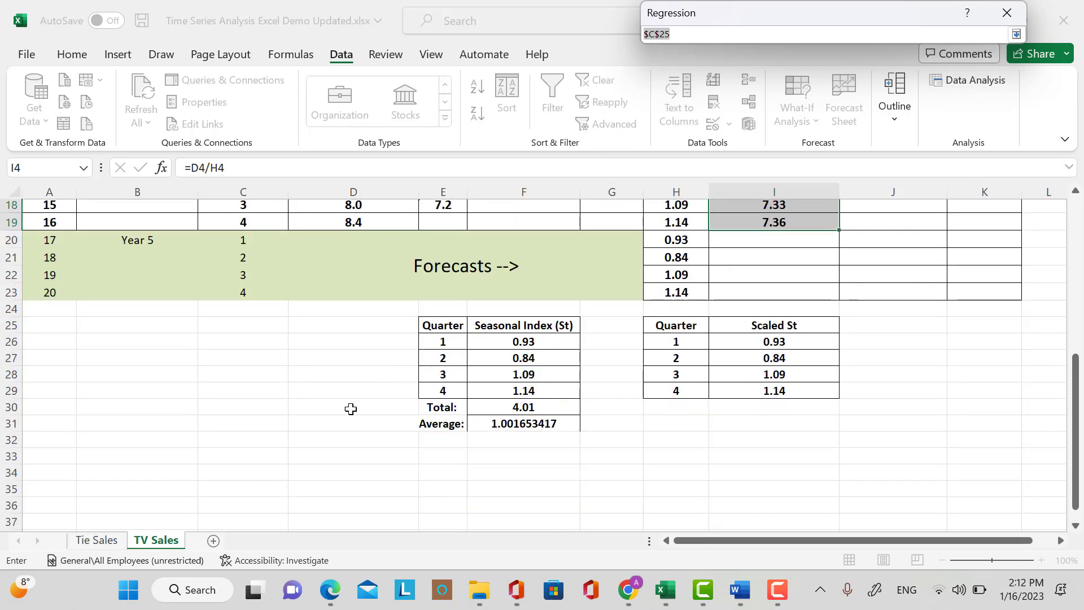
pyautogui.click(161, 453)
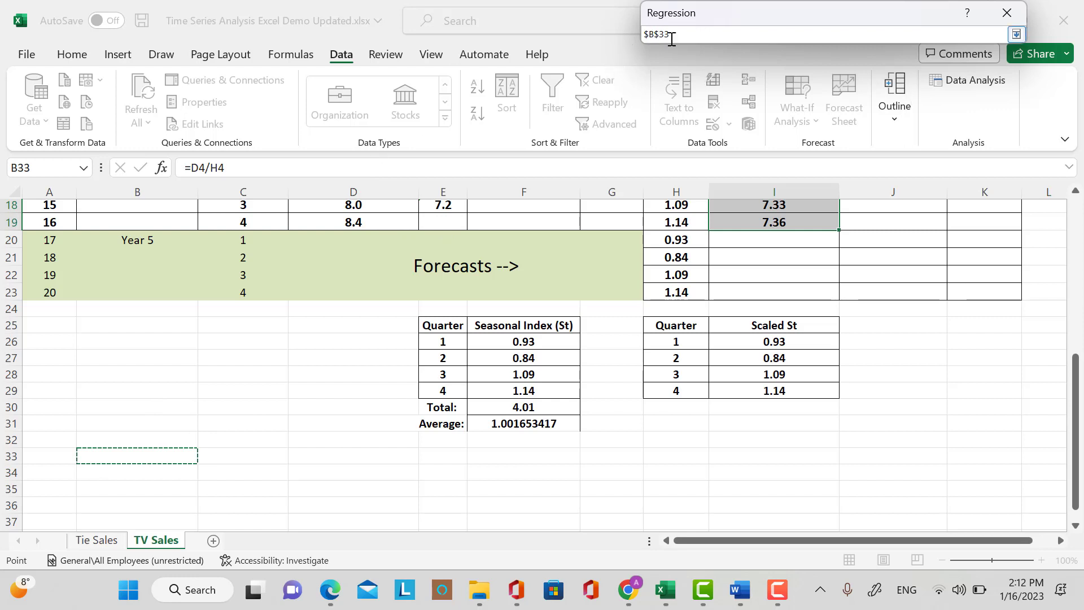
pyautogui.click(1016, 34)
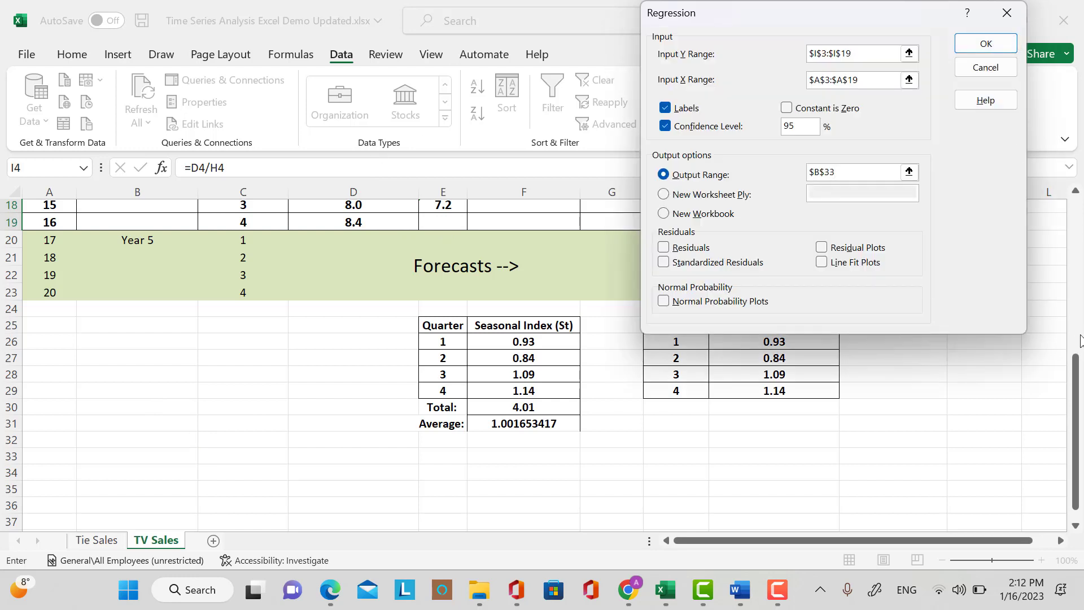
pyautogui.click(993, 44)
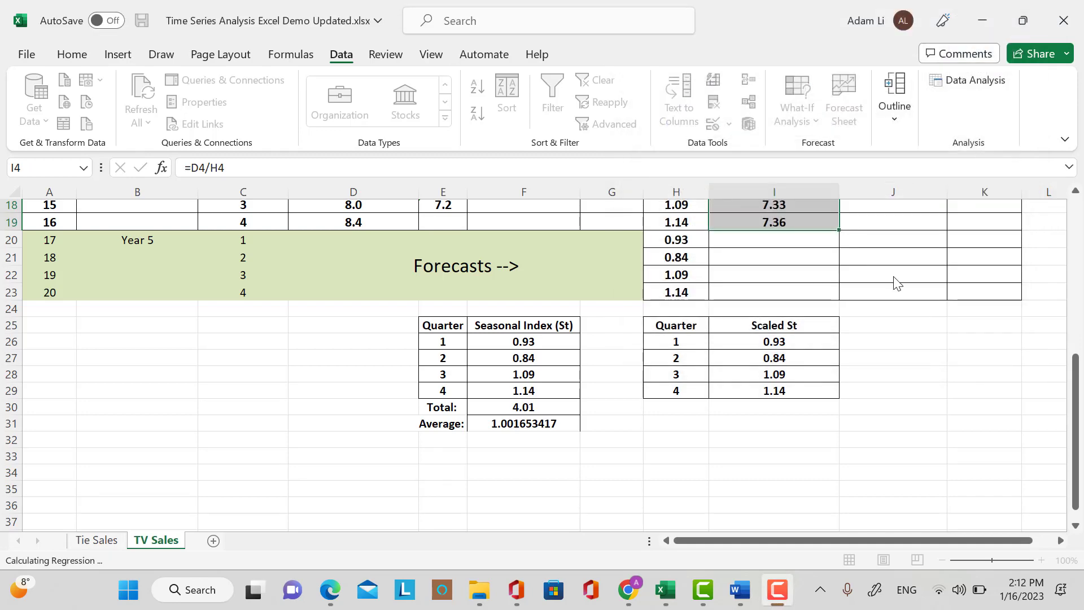
# Make the summary output and regression statistics in B33:C40 bold and centre them.
pyautogui.scroll(-6, 756, 353)
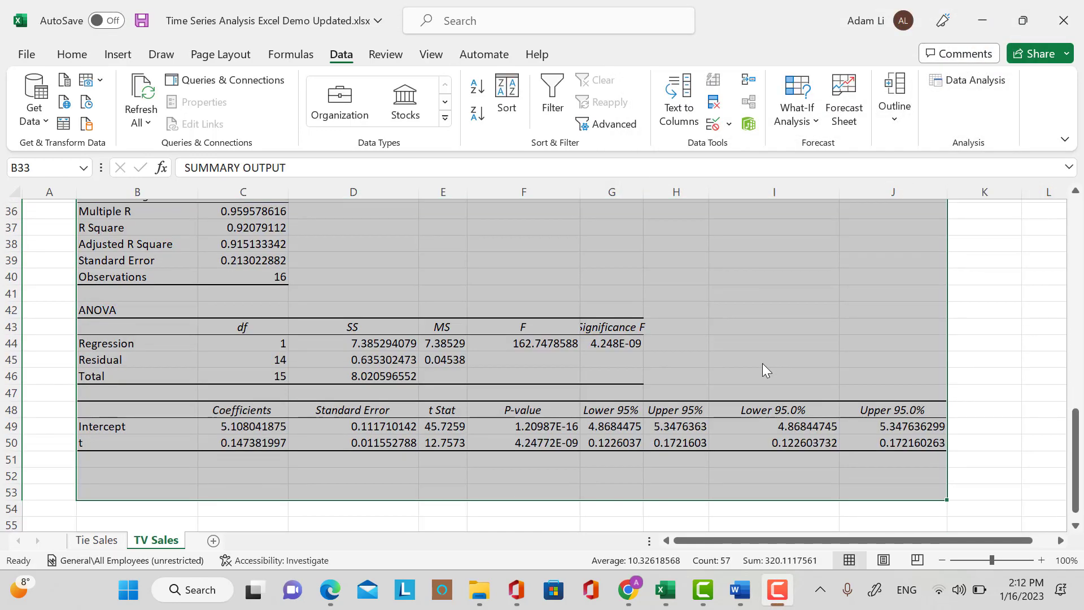
pyautogui.scroll(3, 762, 363)
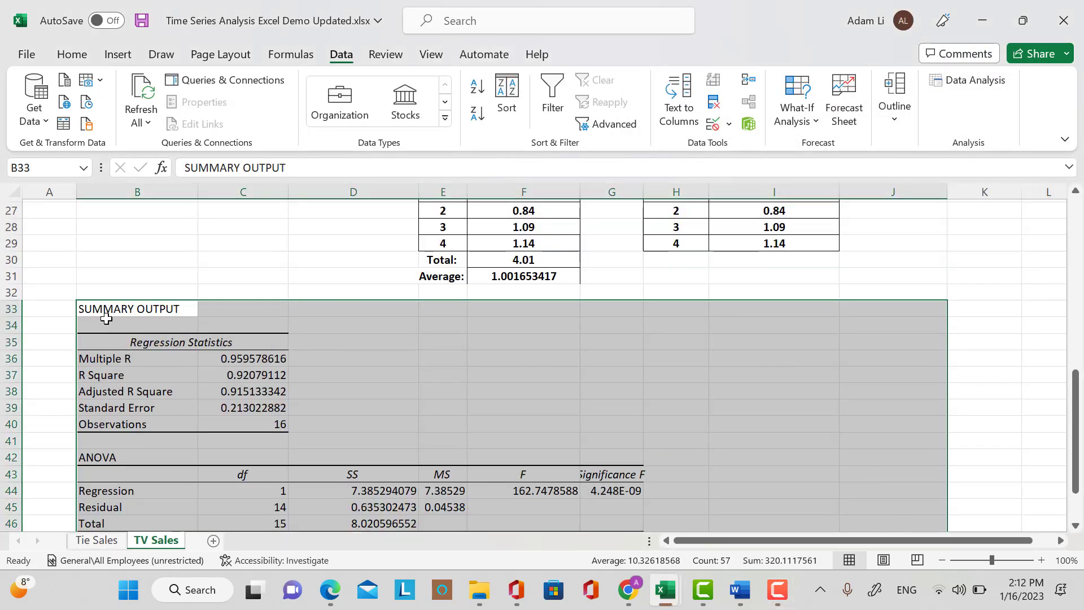
pyautogui.moveTo(95, 307); pyautogui.dragTo(243, 425)
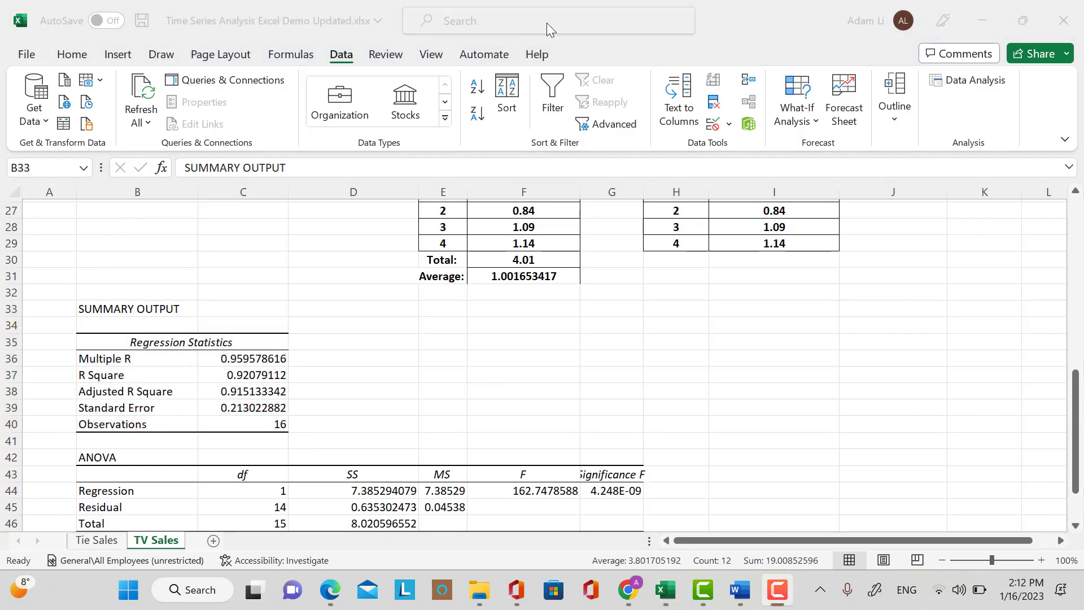
pyautogui.click(83, 56)
pyautogui.click(70, 56)
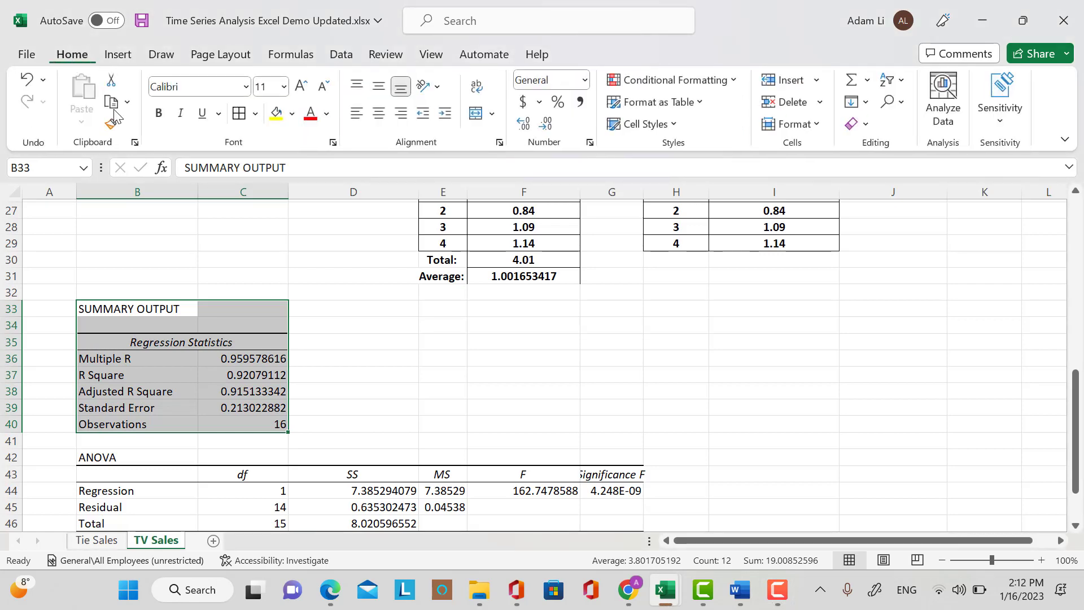
pyautogui.click(159, 113)
pyautogui.click(379, 114)
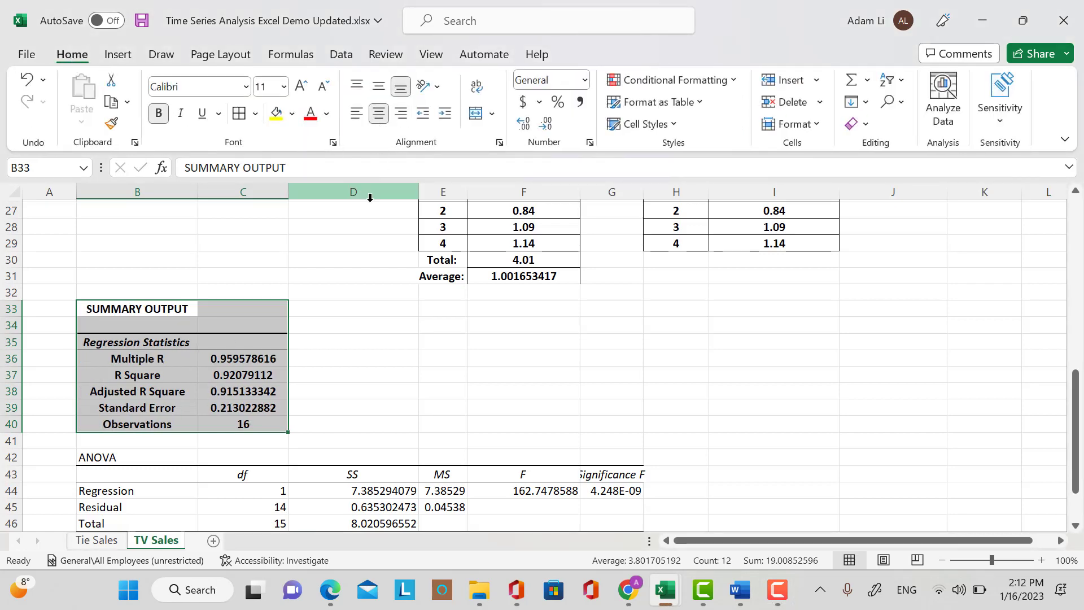
# Apply all borders to the regression statistics labels and values in B36:C40.
pyautogui.click(147, 341)
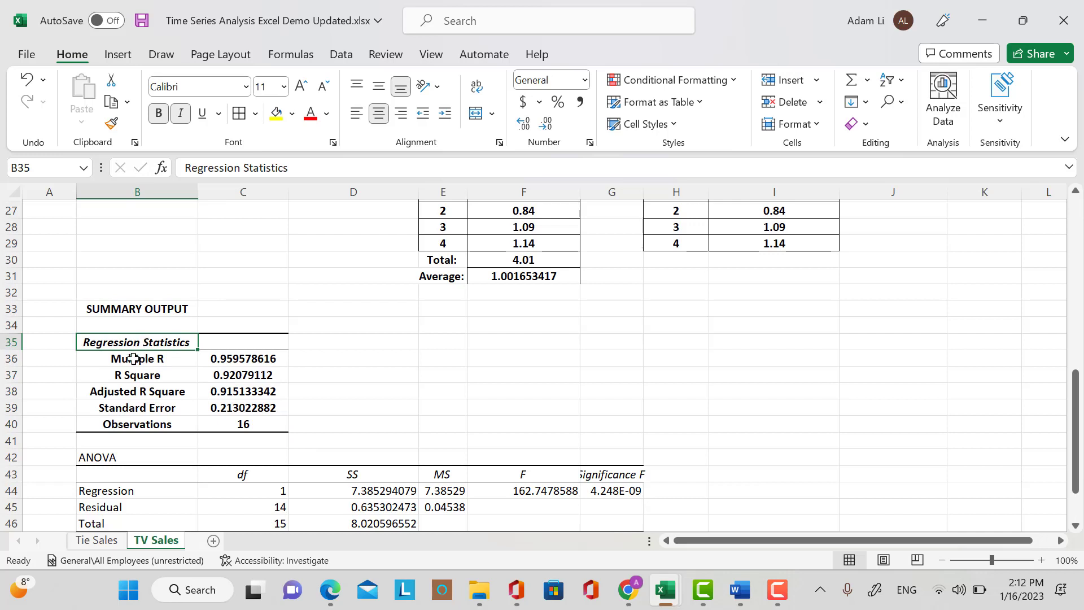
pyautogui.moveTo(133, 359); pyautogui.dragTo(266, 423)
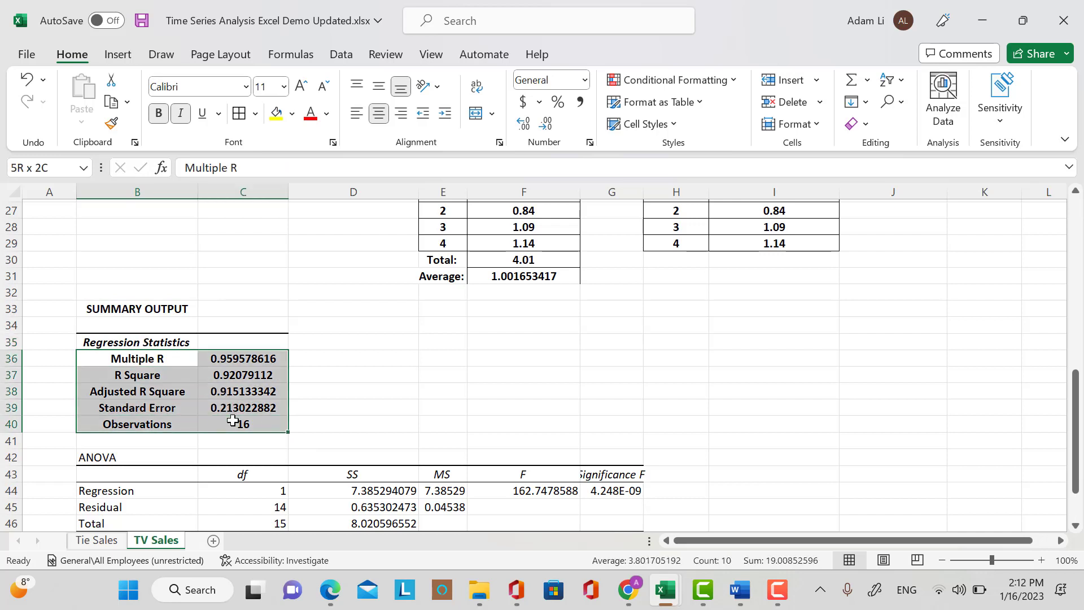
pyautogui.click(239, 113)
# Format the empty cell D36, beside Multiple R, as bold with font size 14.
pyautogui.click(358, 365)
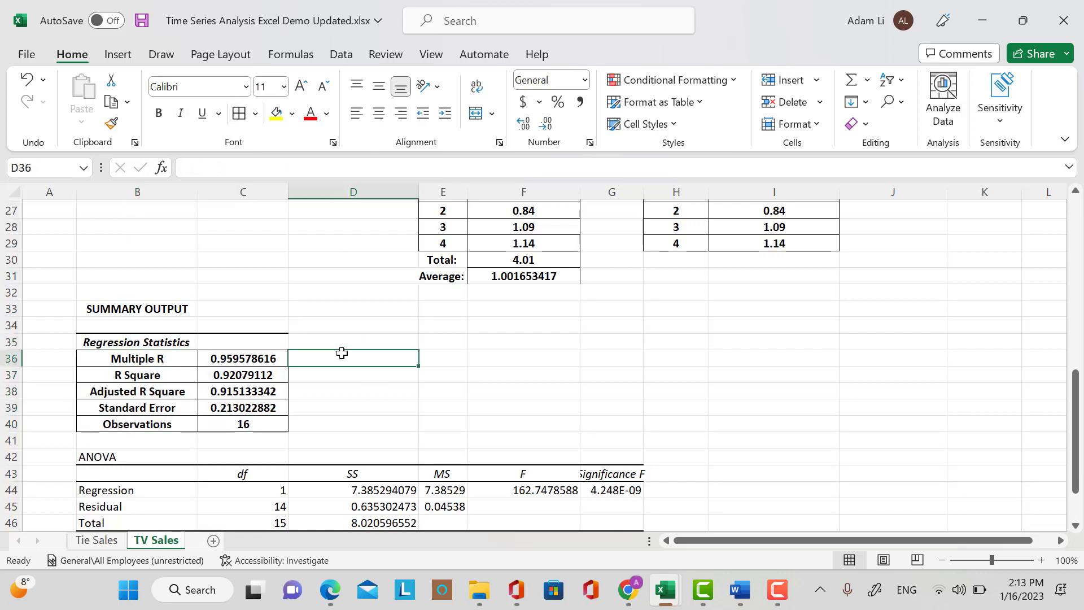
pyautogui.click(158, 113)
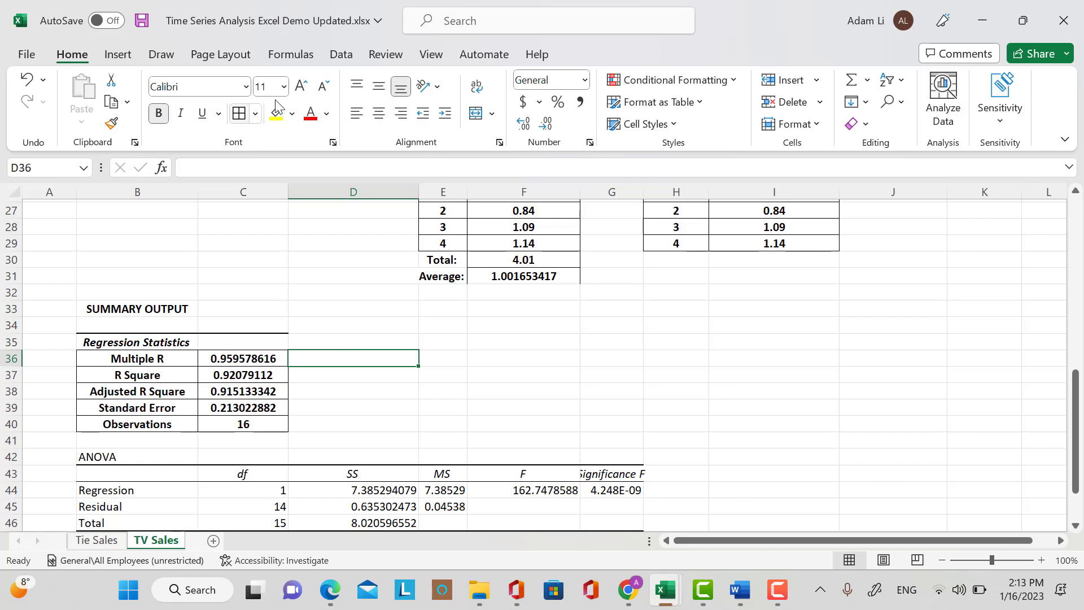
pyautogui.click(284, 86)
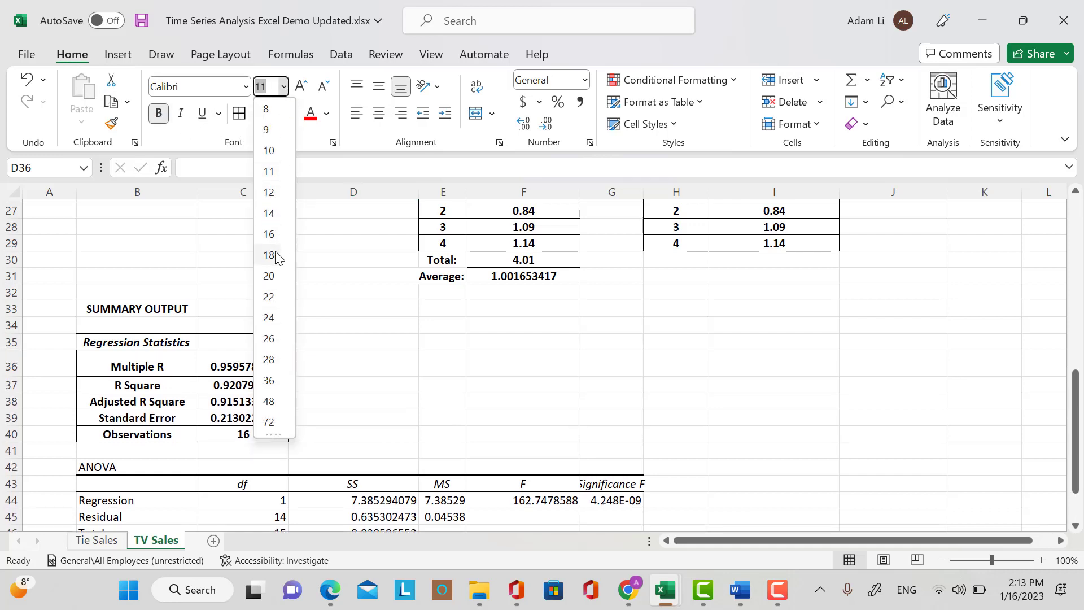
pyautogui.click(269, 212)
# Enter the note "92.08% of variation in sales is explained by time t." in D37 beside R Square.
pyautogui.click(345, 378)
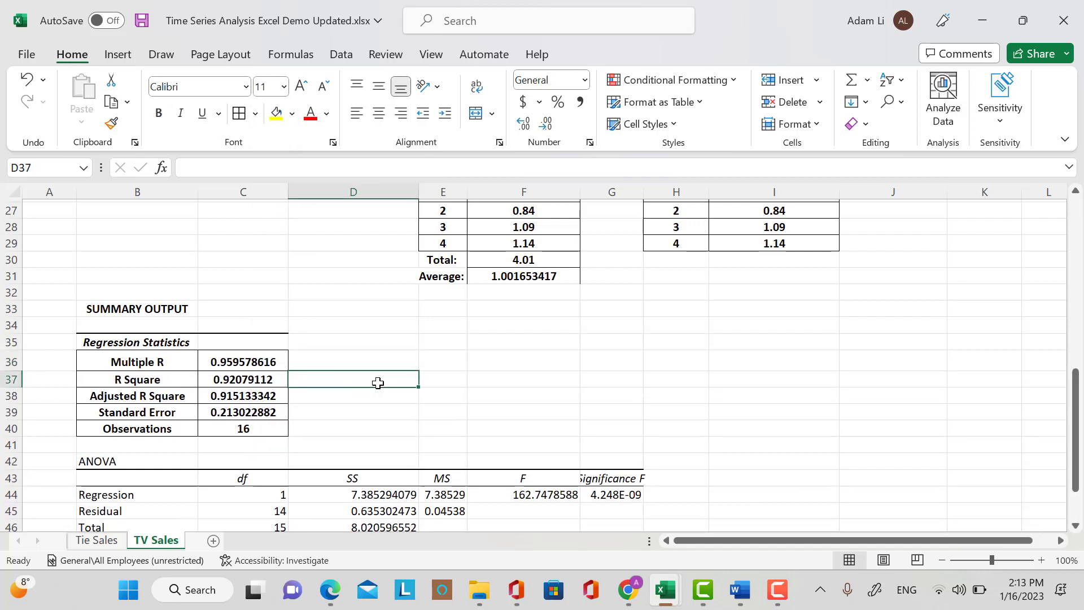
pyautogui.write('92')
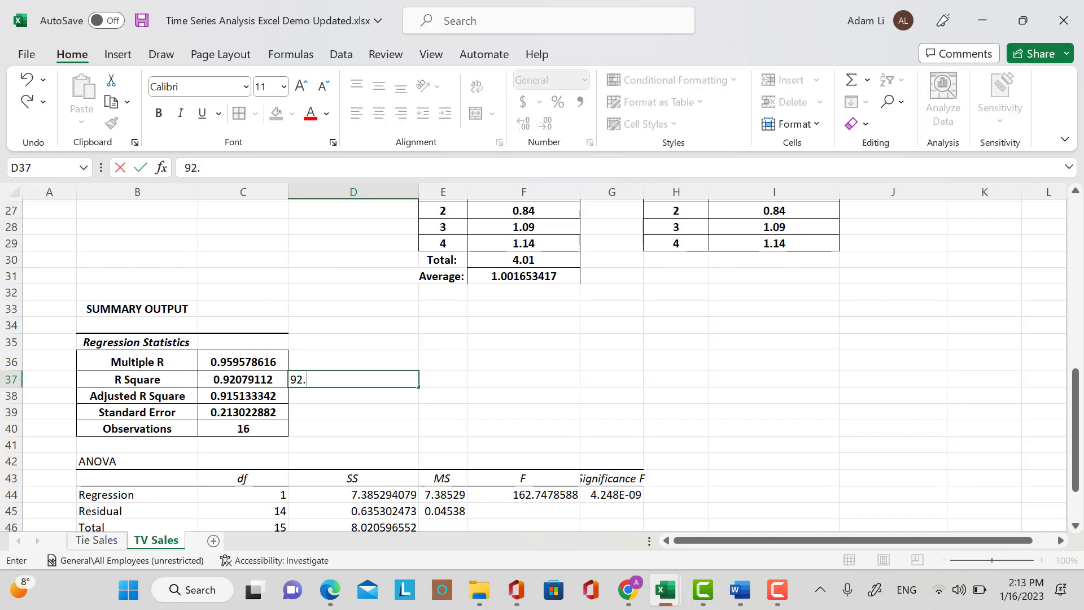
pyautogui.write('.08% OF')
pyautogui.press('BackSpace')
pyautogui.press('BackSpace')
pyautogui.press('BackSpace')
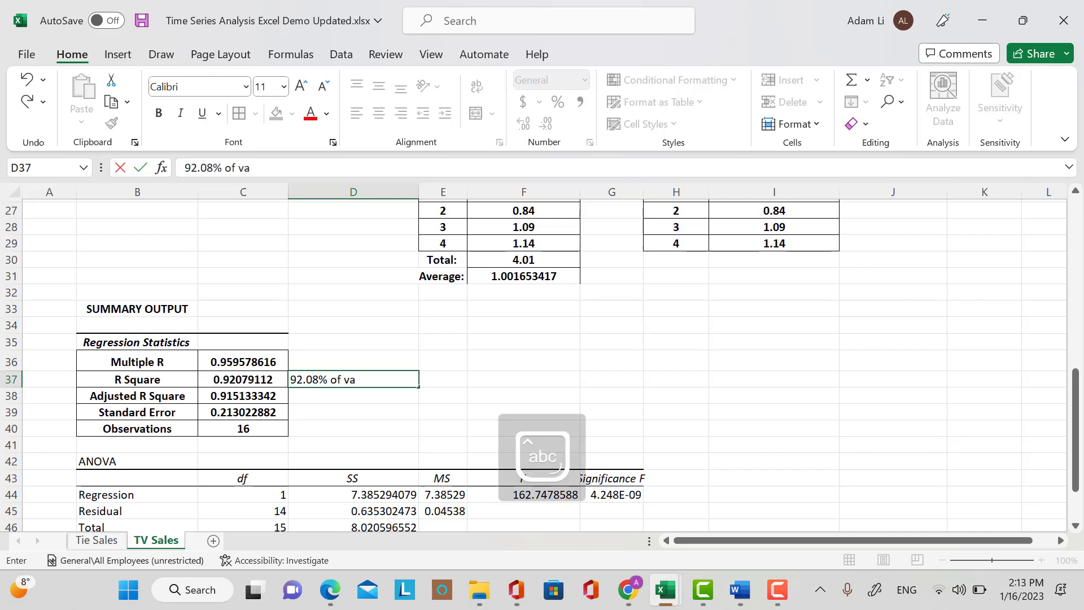
pyautogui.write('variationi n')
pyautogui.press('BackSpace')
pyautogui.press('BackSpace')
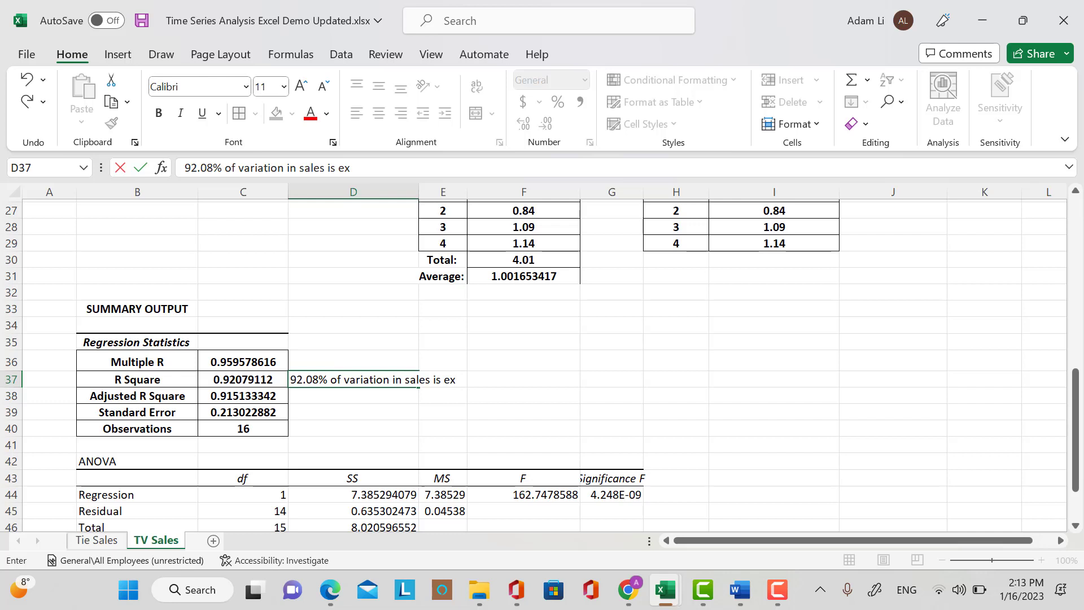
pyautogui.write('ined by')
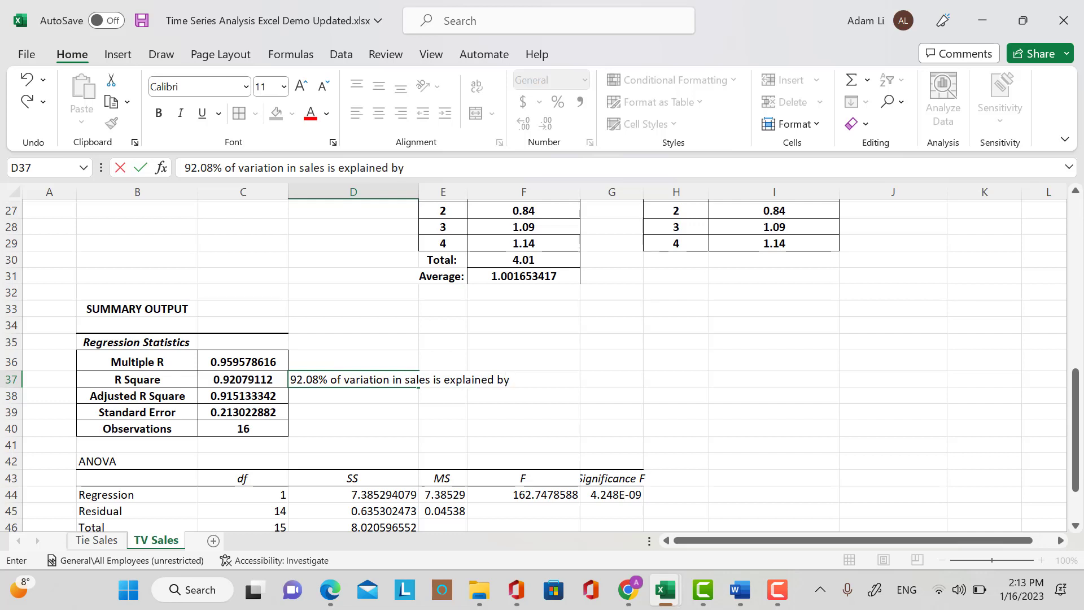
pyautogui.write(' time t.')
pyautogui.click(920, 385)
# Widen column G to fit its heading, and make the ANOVA table in B43:G46 bold and centred with all borders.
pyautogui.scroll(-1, 544, 423)
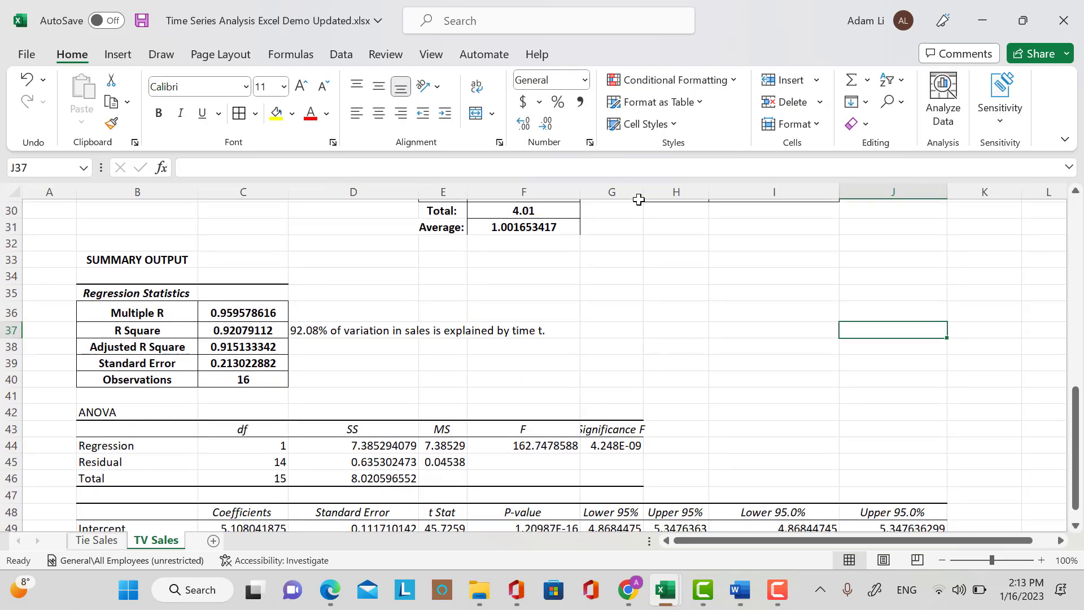
pyautogui.moveTo(638, 198); pyautogui.dragTo(660, 198)
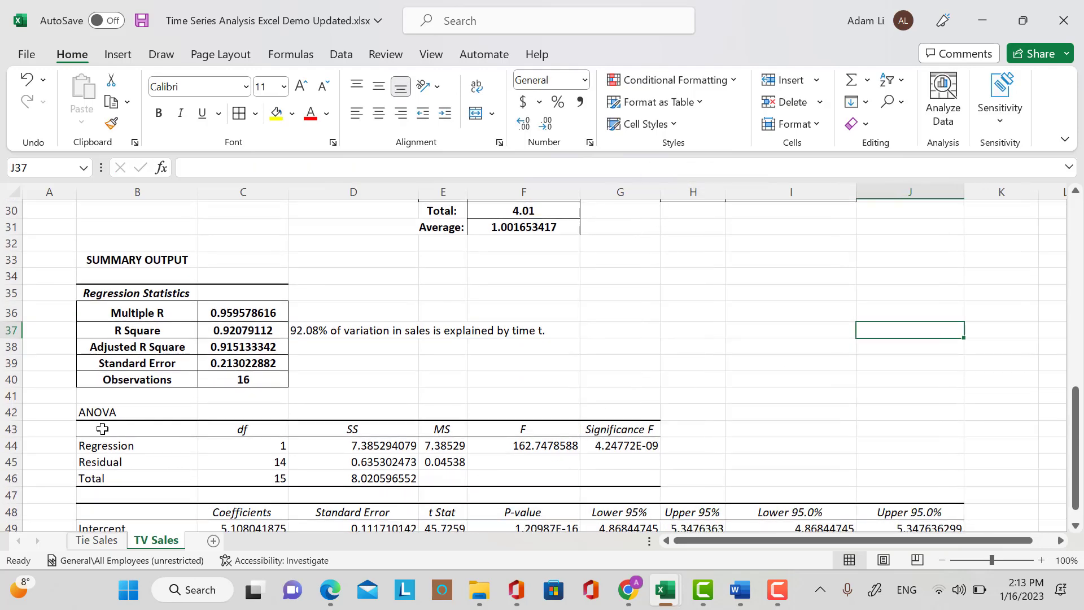
pyautogui.moveTo(103, 429)
pyautogui.mouseDown()
pyautogui.moveTo(510, 462)
pyautogui.moveTo(588, 482)
pyautogui.mouseUp()
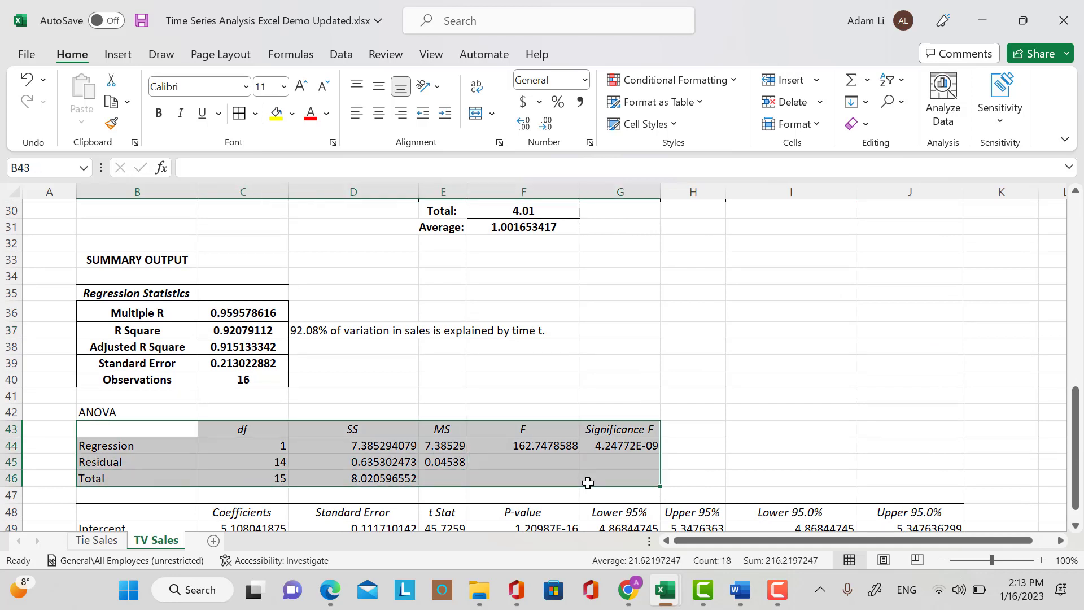
pyautogui.click(159, 113)
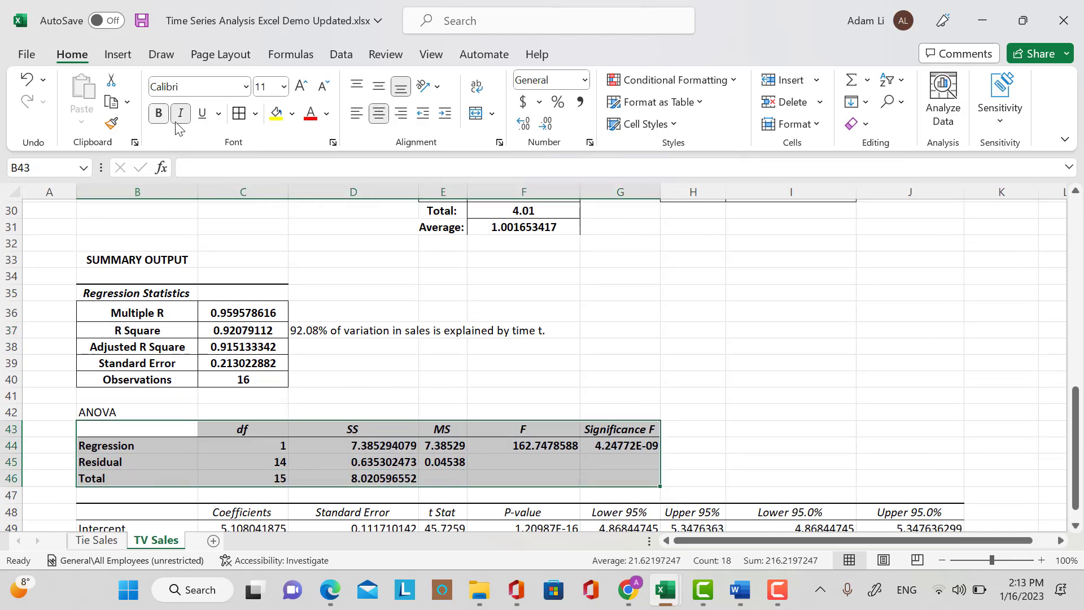
pyautogui.click(377, 116)
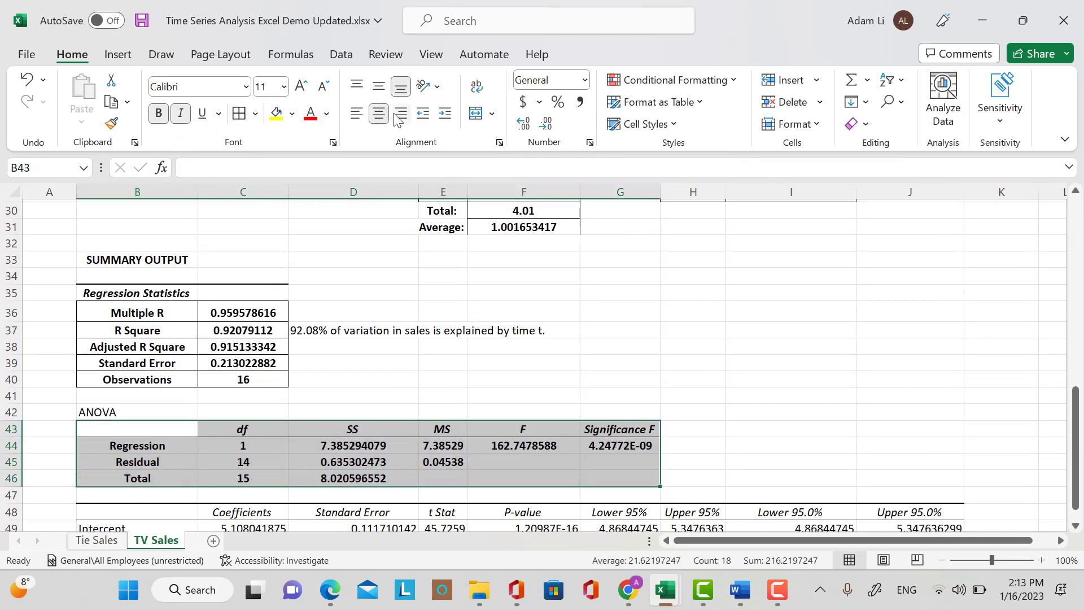
pyautogui.click(239, 114)
# Reduce the Significance F value in G44 to one decimal place in scientific notation.
pyautogui.click(510, 445)
pyautogui.click(645, 446)
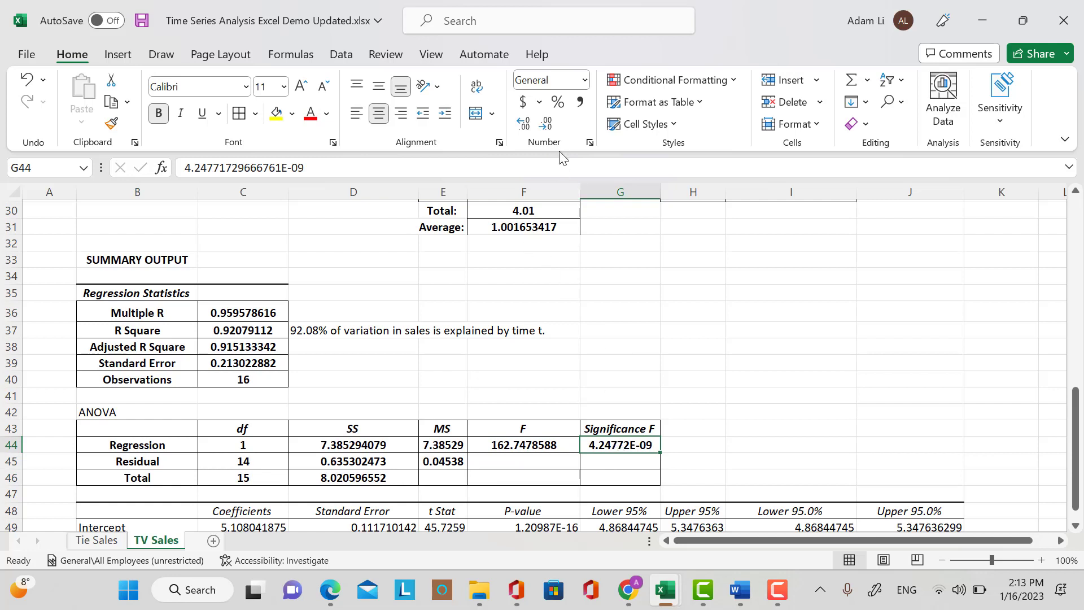
pyautogui.click(546, 123)
pyautogui.click(545, 123)
pyautogui.click(545, 124)
pyautogui.click(545, 123)
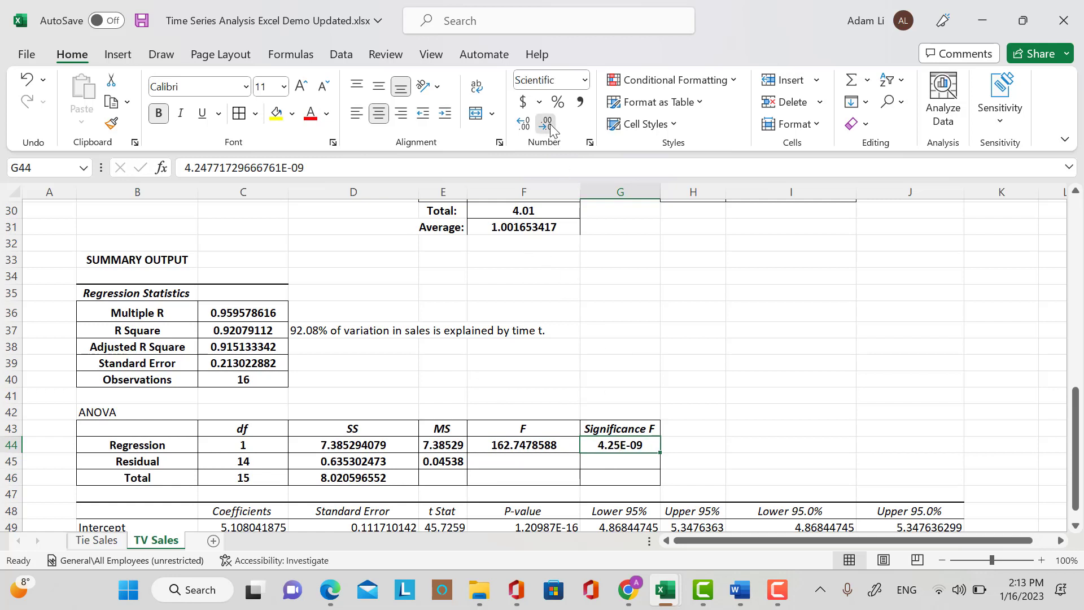
# Format the Significance F value in G44 as a Number with 9 decimal places.
pyautogui.rightClick(649, 455)
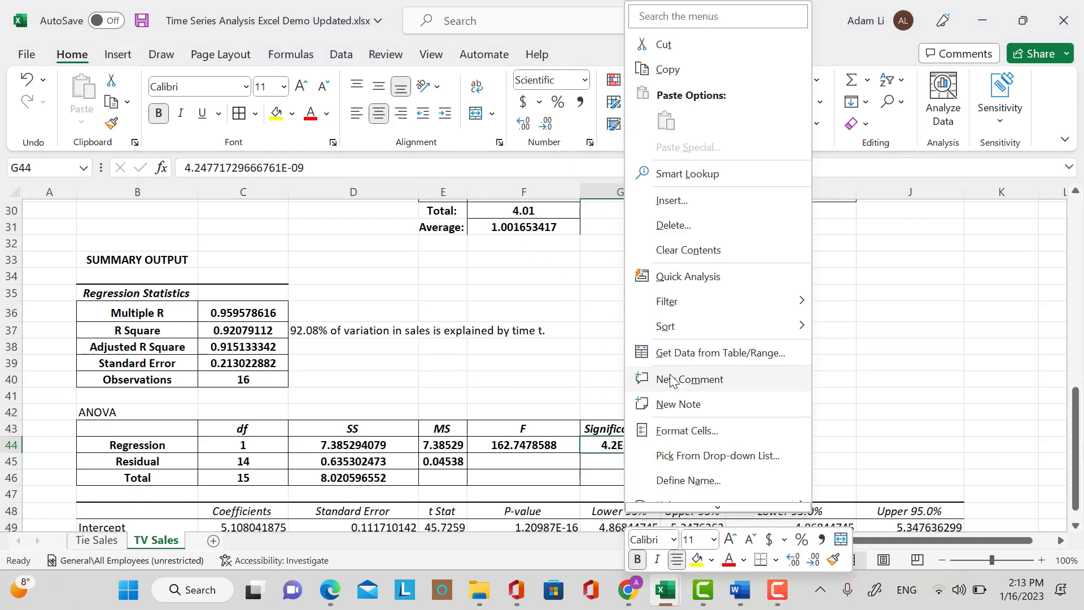
pyautogui.press('Escape')
pyautogui.hotkey('ctrl', '1')
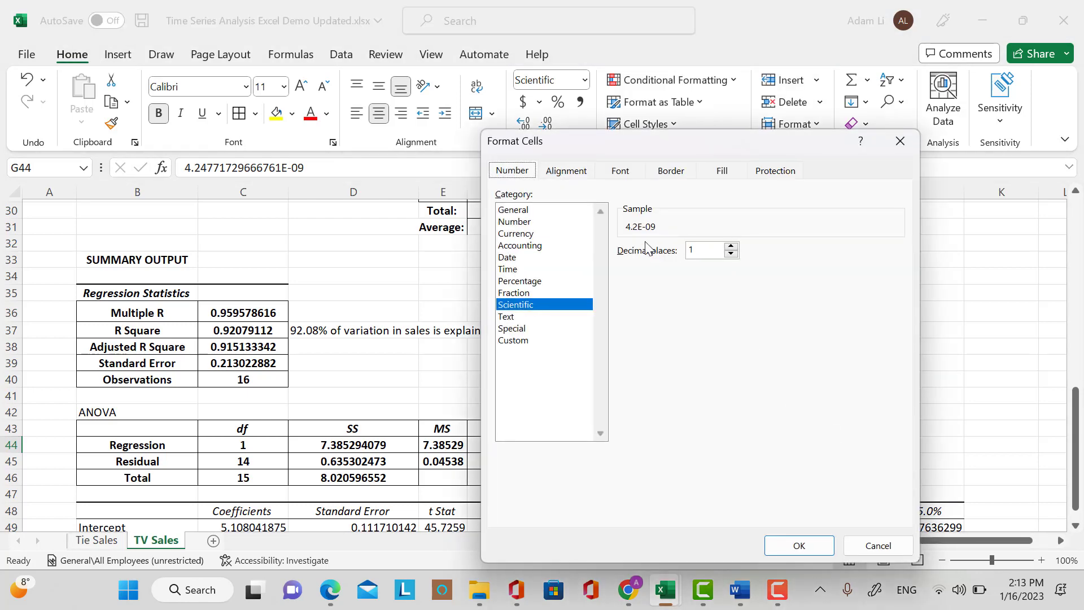
pyautogui.click(514, 221)
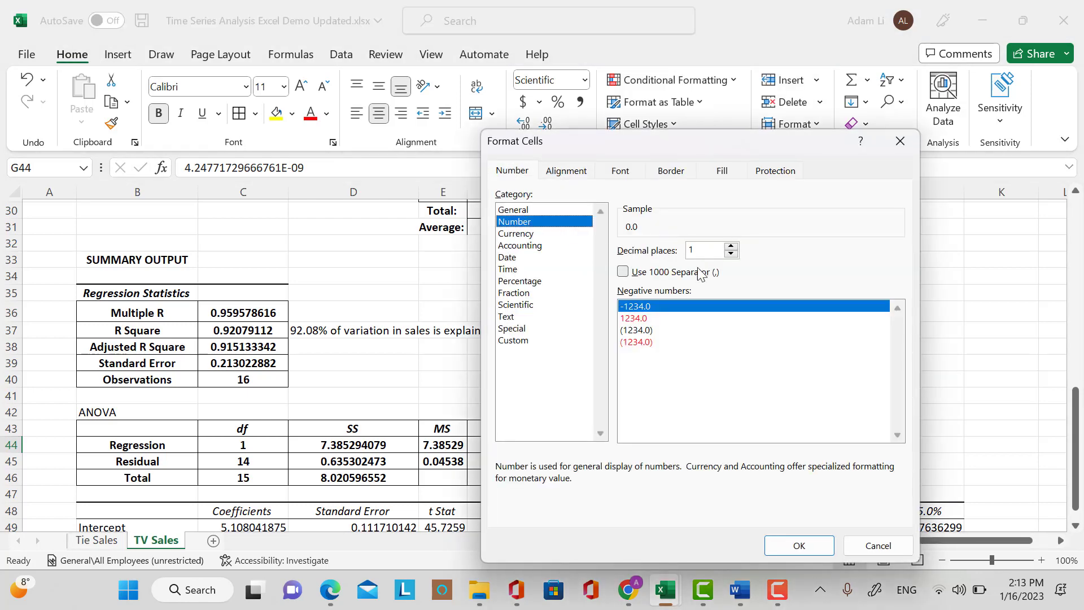
pyautogui.click(731, 246)
pyautogui.moveTo(730, 246); pyautogui.dragTo(730, 247)
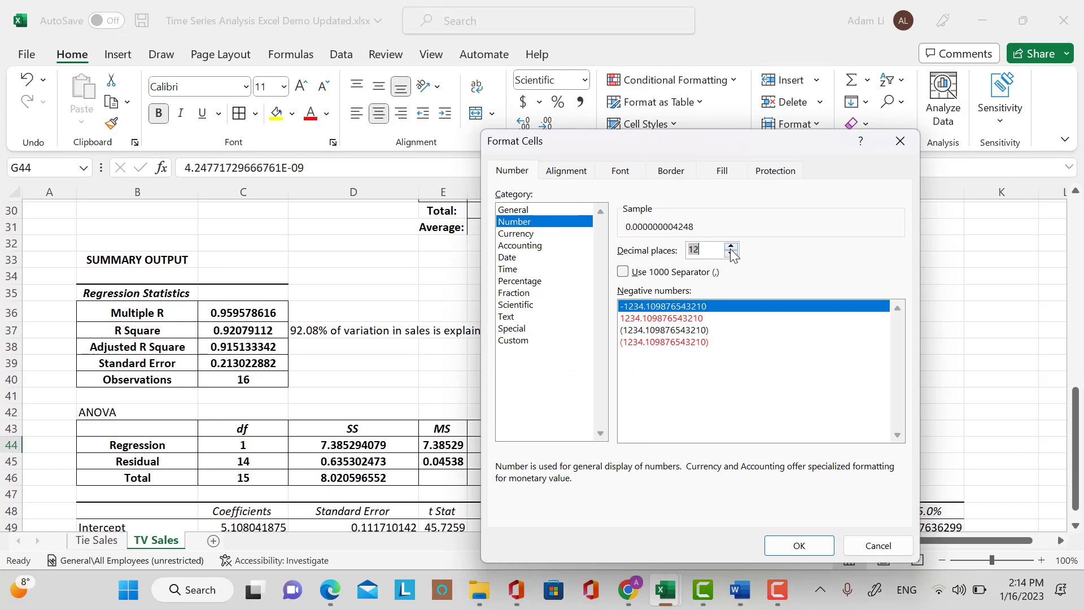
pyautogui.click(731, 254)
pyautogui.click(731, 253)
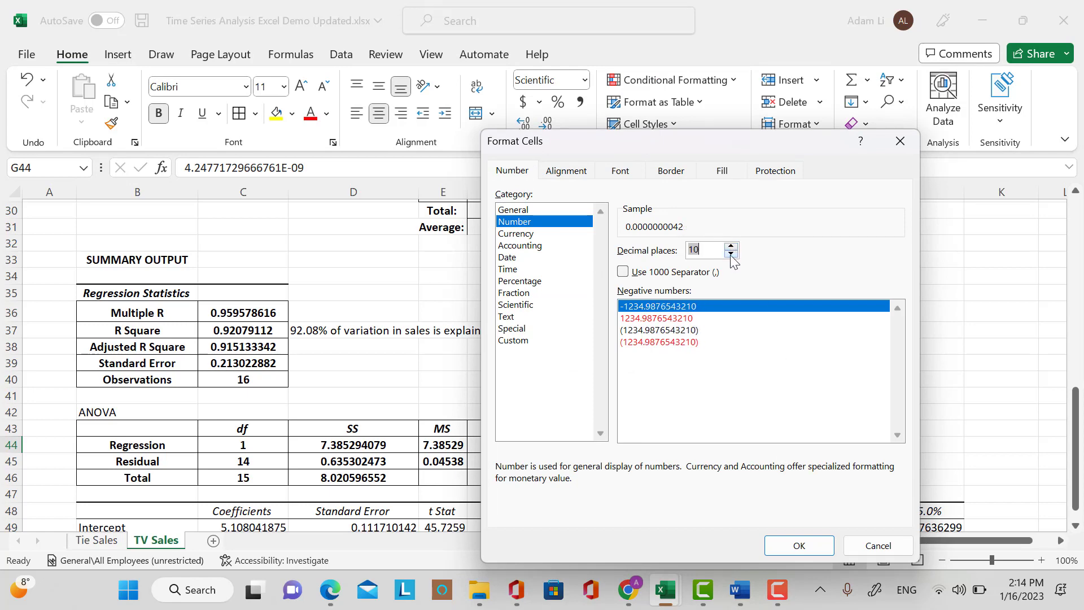
pyautogui.click(731, 253)
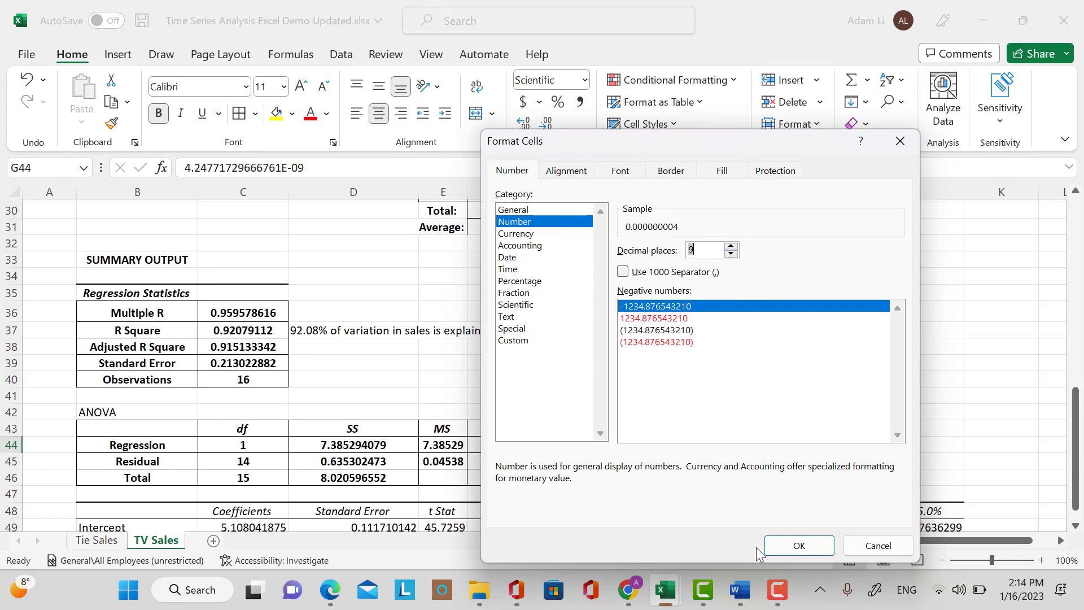
pyautogui.click(784, 545)
# Enter the note "Reject Ho. There is a strong linear relationship between sales and time t." in H44 beside Significance F.
pyautogui.click(687, 448)
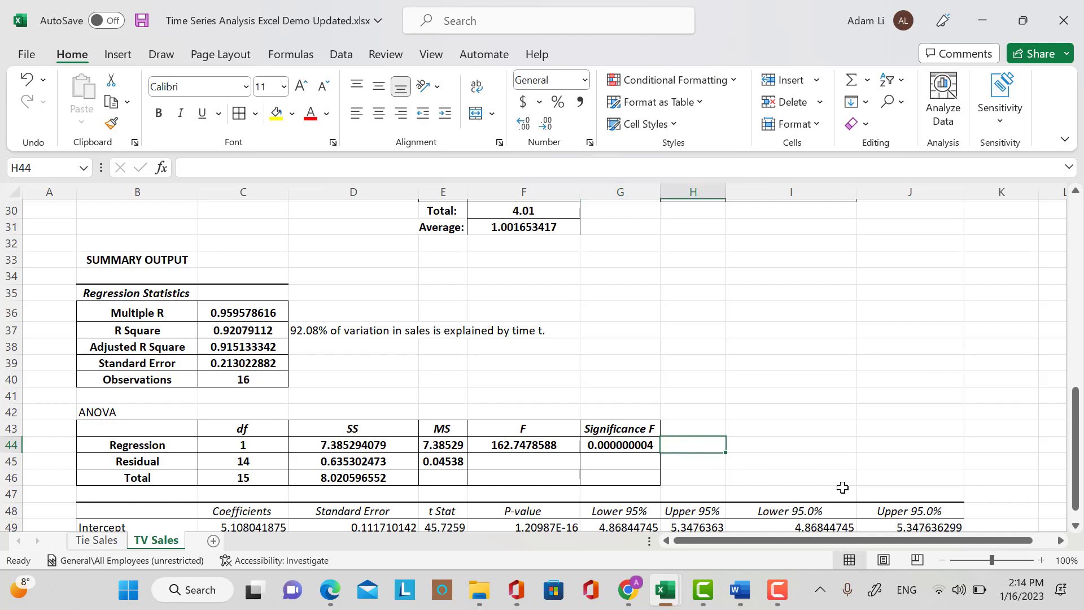
pyautogui.write('Reject Ho')
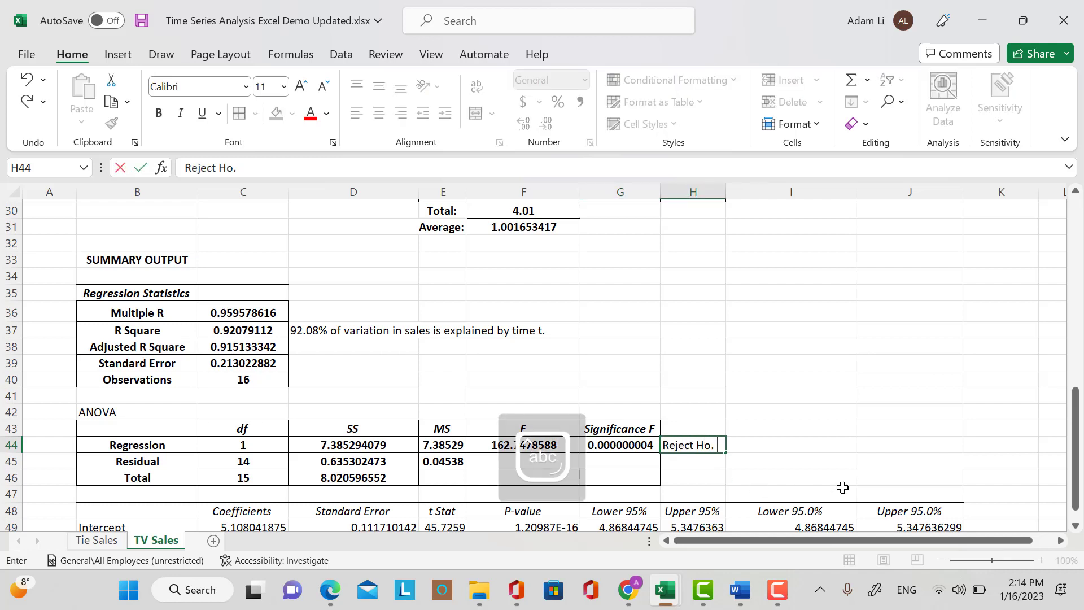
pyautogui.write('. There is a gr')
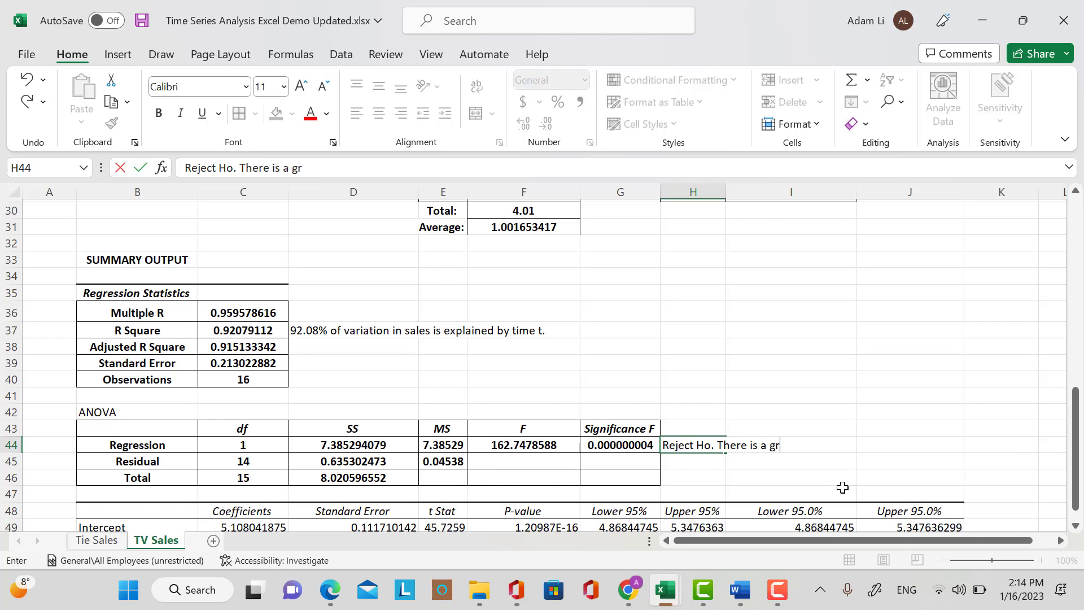
pyautogui.write('ng')
pyautogui.press('BackSpace')
pyautogui.press('BackSpace')
pyautogui.press('BackSpace')
pyautogui.press('BackSpace')
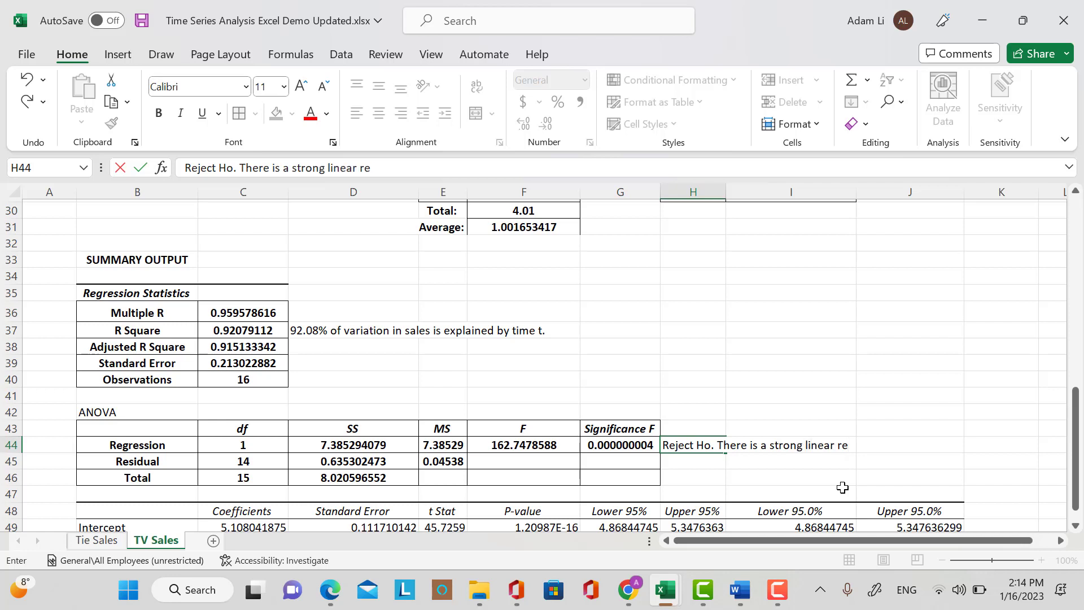
pyautogui.write('onship bet')
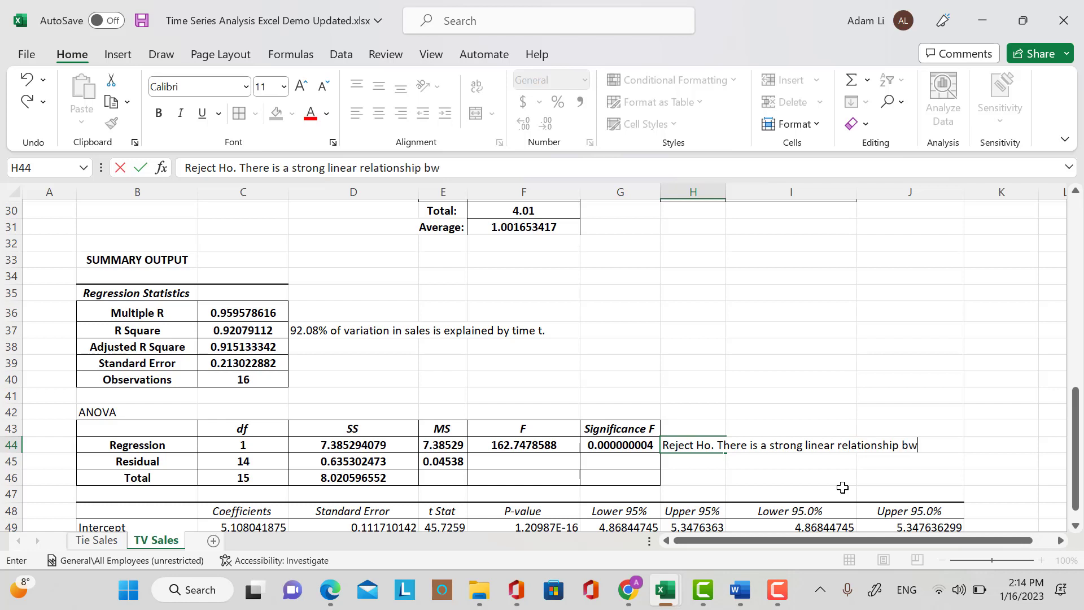
pyautogui.write('ween sales and time')
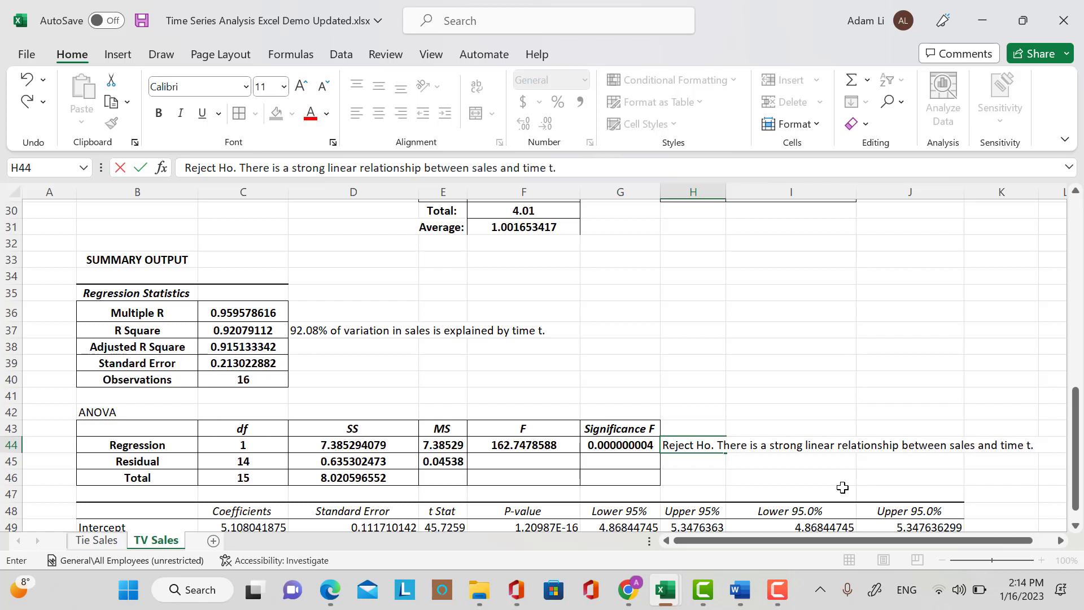
pyautogui.write(' t.')
pyautogui.click(710, 478)
# Make the hypothesis conclusion note in H44 bold with font size 12.
pyautogui.click(674, 444)
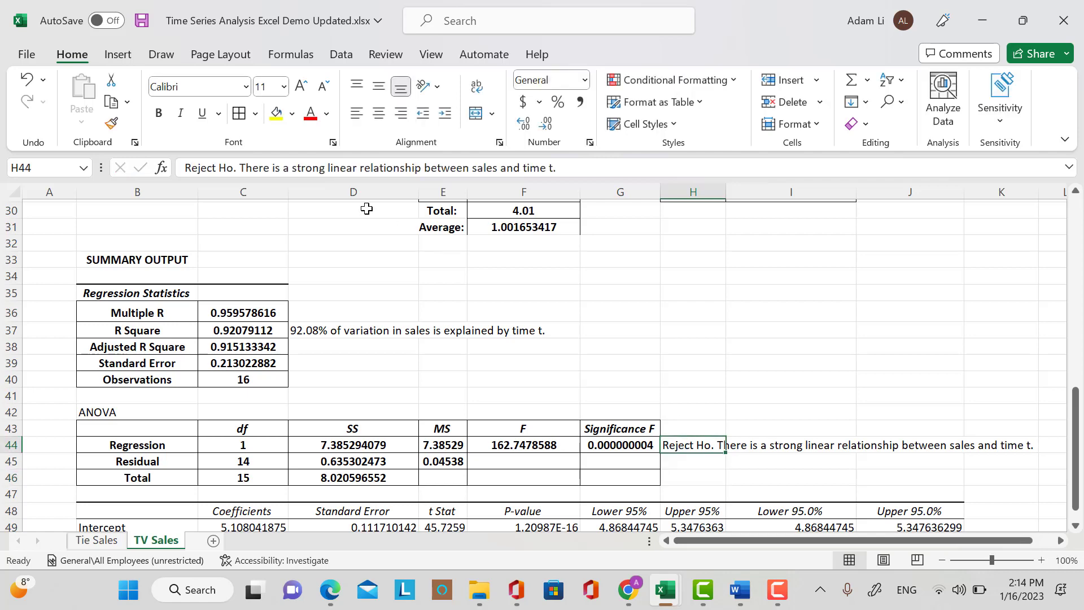
pyautogui.click(159, 113)
pyautogui.click(283, 86)
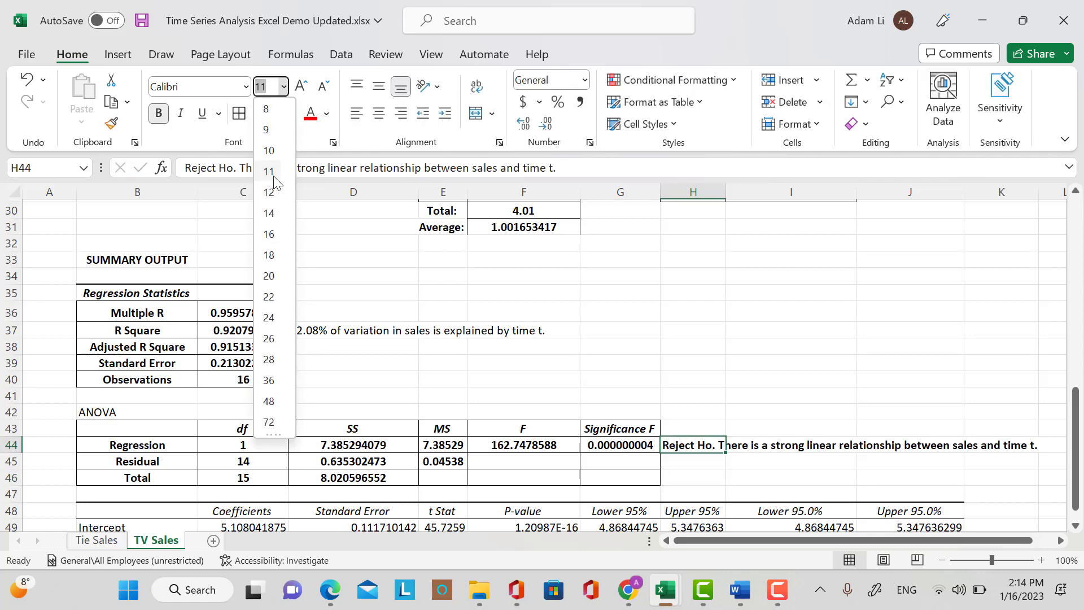
pyautogui.click(266, 195)
# Centre and bold the Intercept and t labels with their coefficients in B49:C50, and fill them yellow.
pyautogui.scroll(-3, 873, 384)
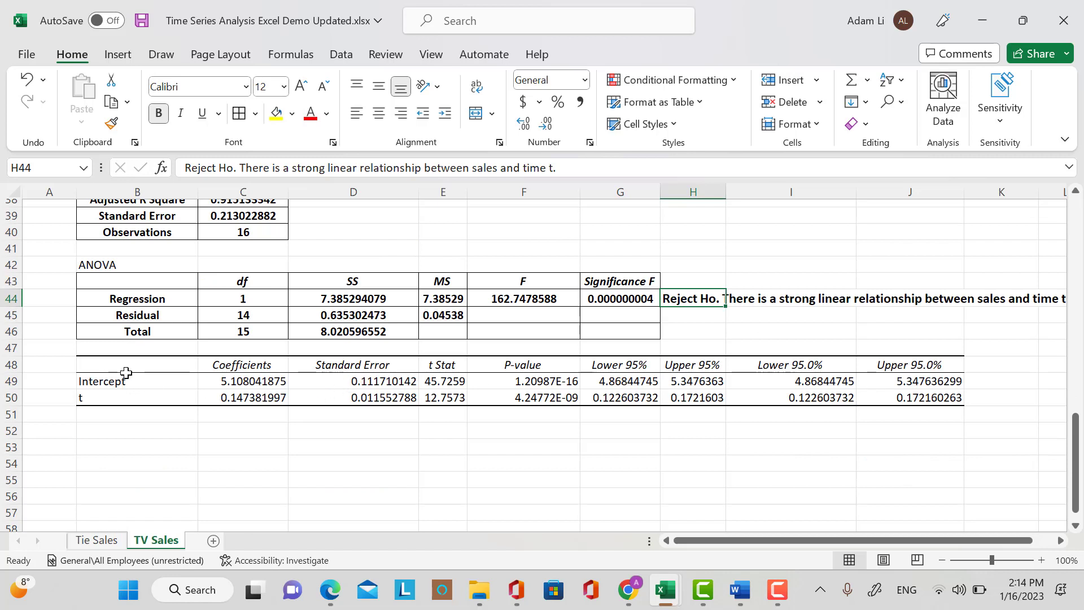
pyautogui.moveTo(125, 380); pyautogui.dragTo(226, 395)
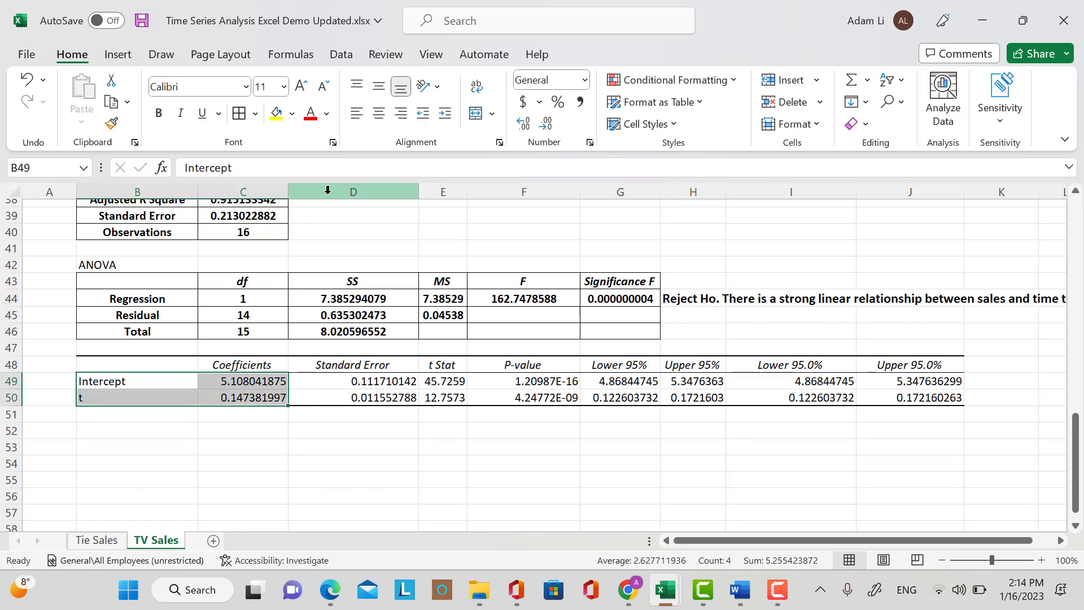
pyautogui.click(379, 116)
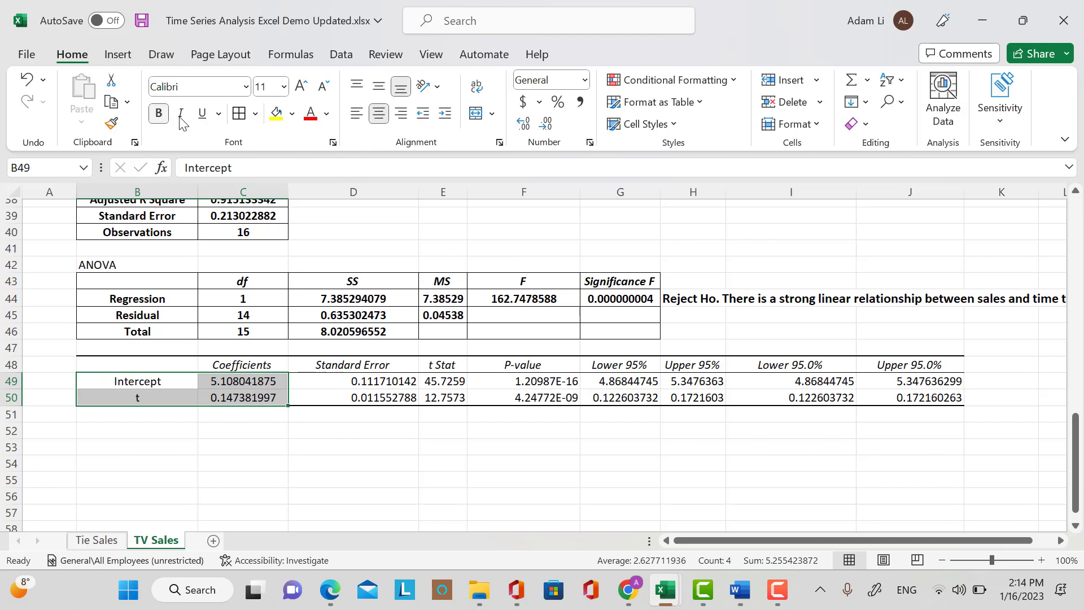
pyautogui.click(158, 113)
pyautogui.click(276, 113)
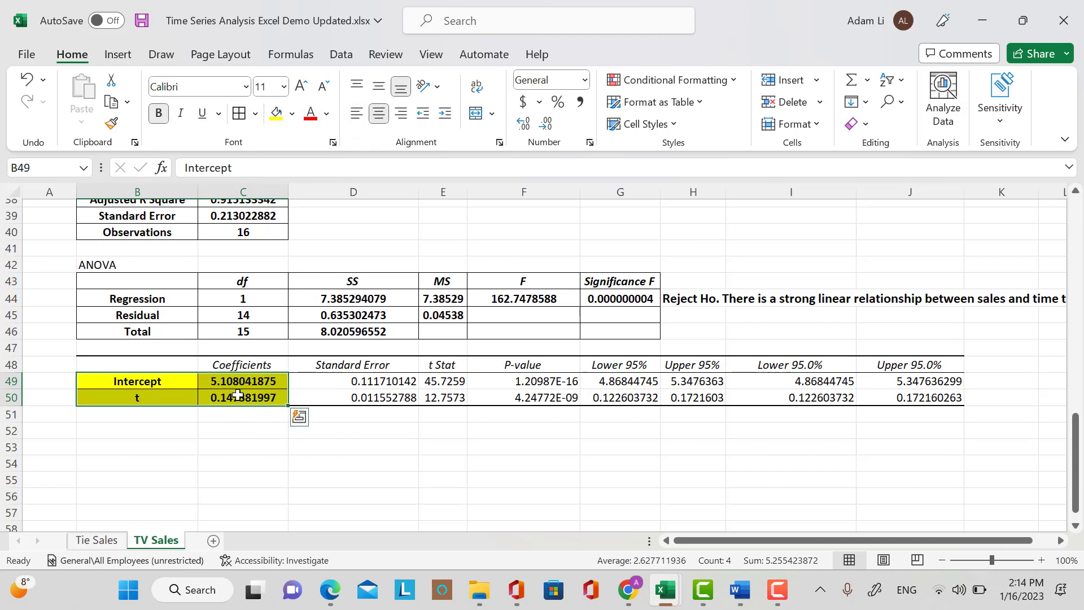
pyautogui.click(260, 432)
# Replace the Intercept label in B49 with "b0" and the t label in B50 with "b1".
pyautogui.click(159, 383)
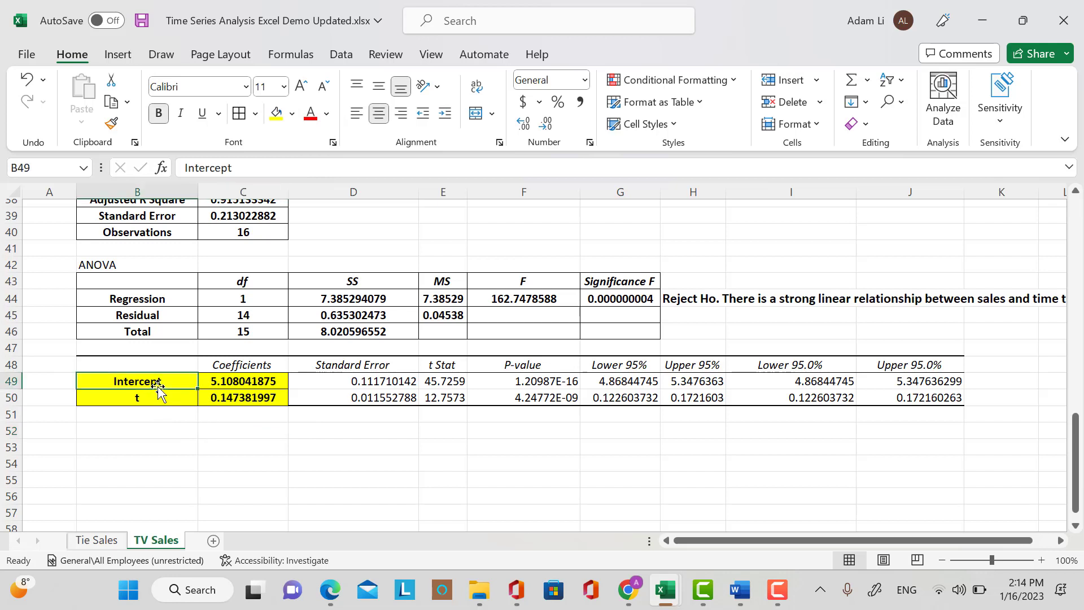
pyautogui.write('b0')
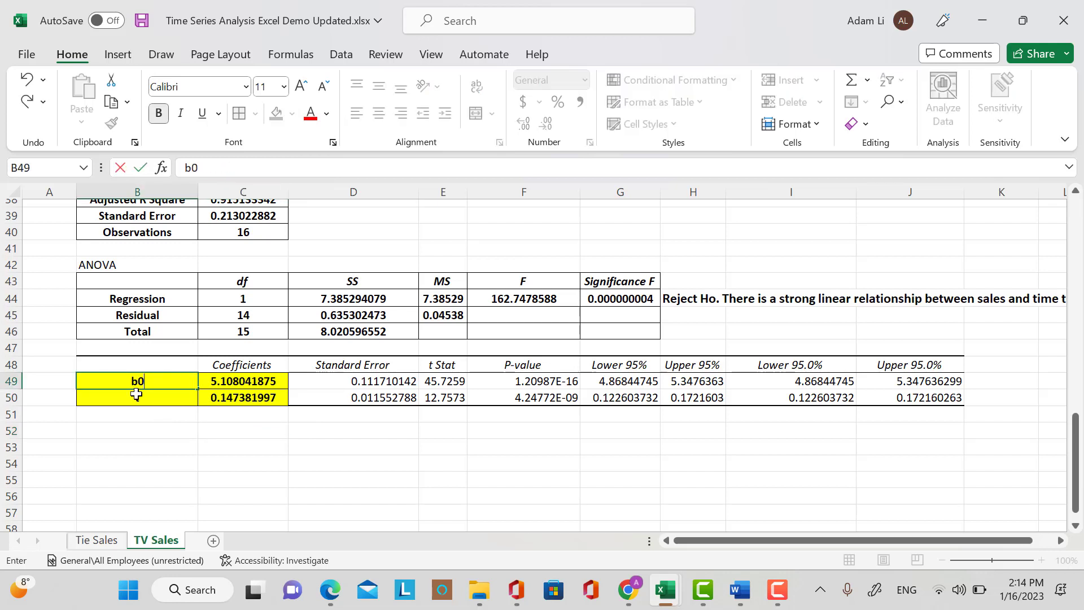
pyautogui.press('Return')
pyautogui.write('b1')
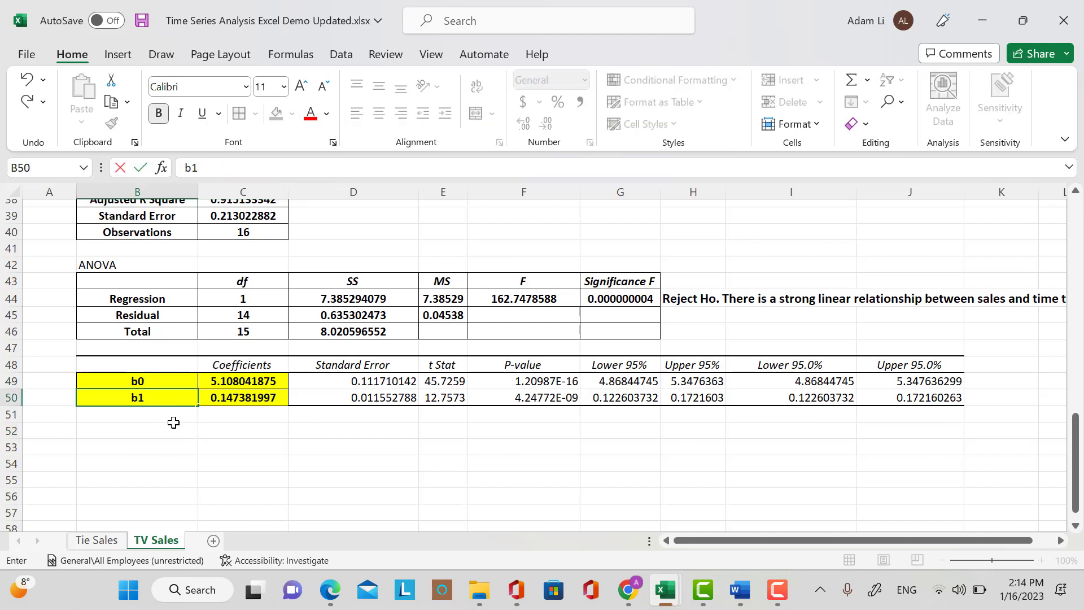
# Enter the label "Regression model:" in B52 and start the equation with "Tt =" in B53.
pyautogui.click(174, 426)
pyautogui.write('R')
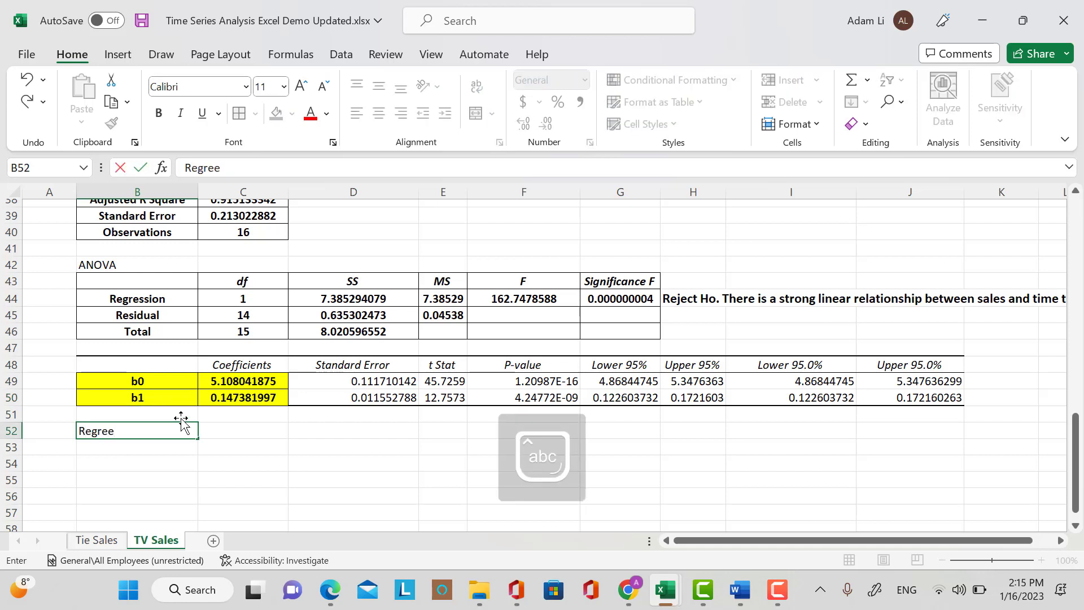
pyautogui.write('egression')
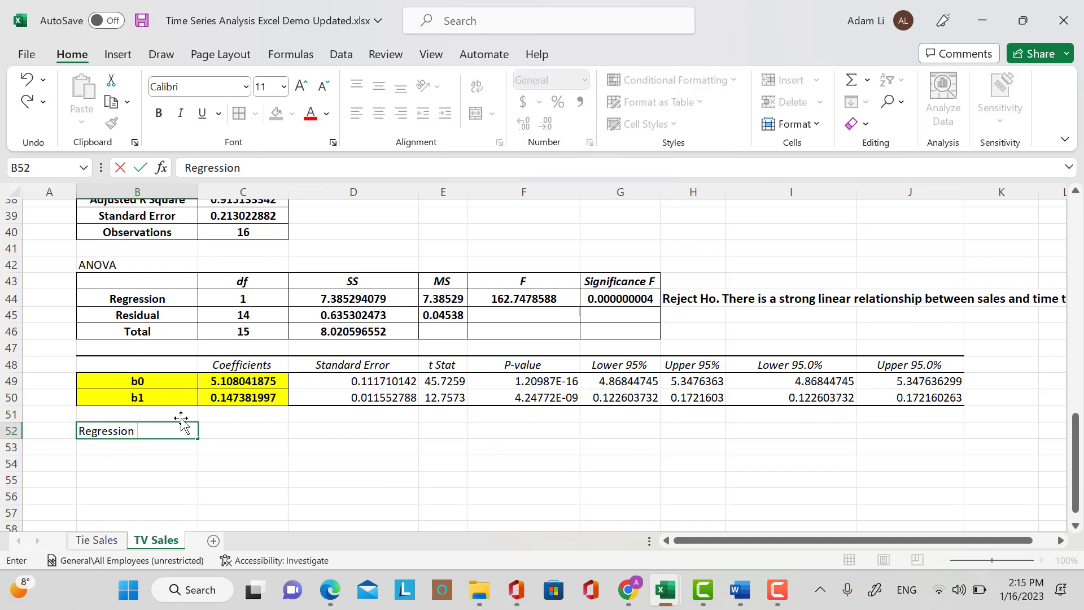
pyautogui.write(' model:')
pyautogui.click(176, 450)
pyautogui.write('Tt =')
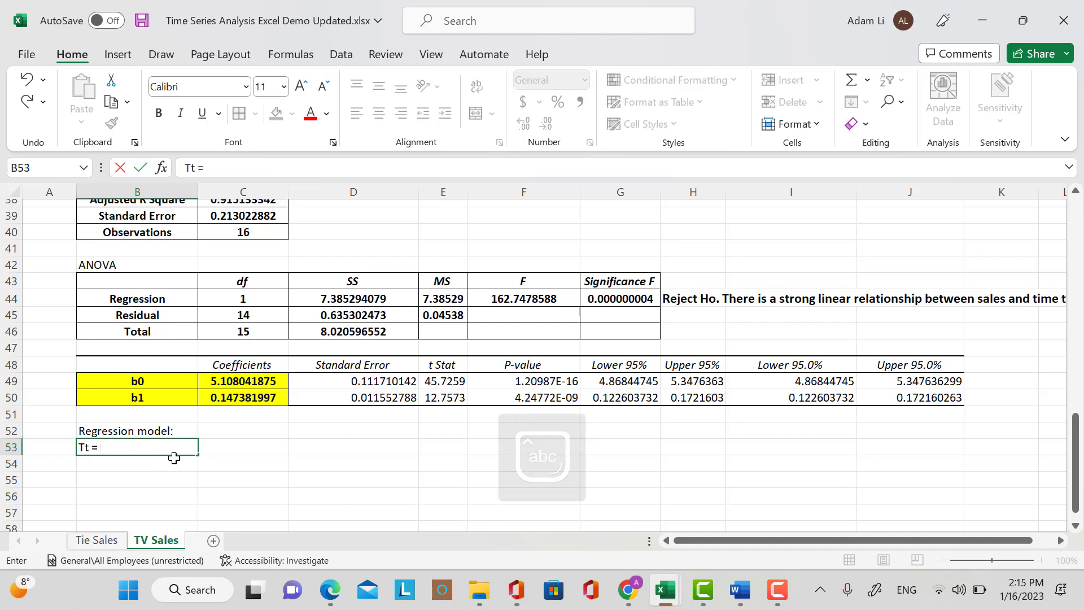
# Reduce the b0 and b1 coefficients in C49:C50 to two decimal places.
pyautogui.moveTo(252, 381); pyautogui.dragTo(254, 397)
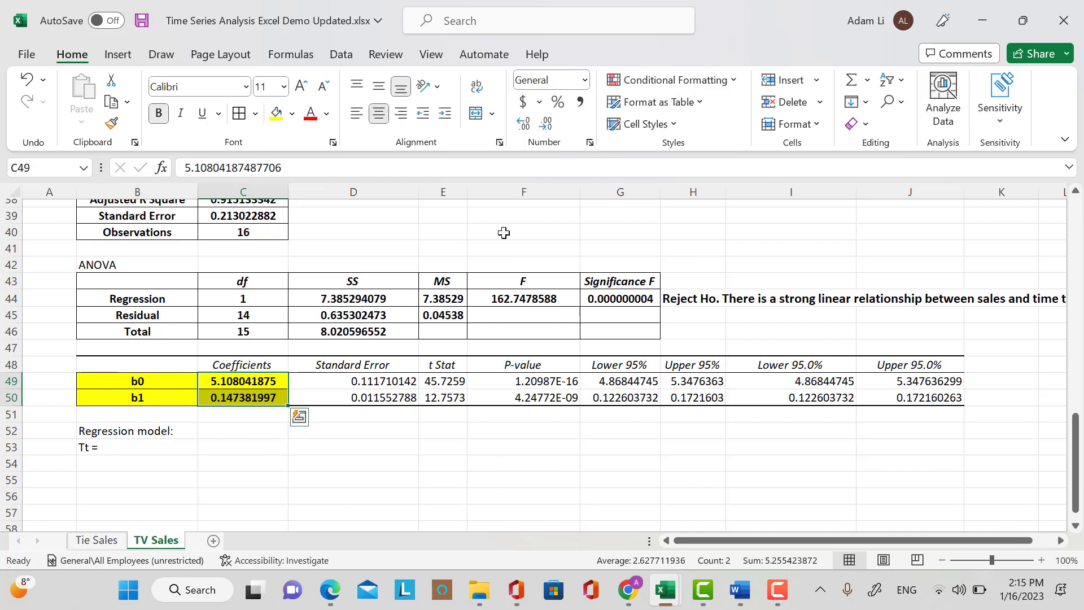
pyautogui.click(546, 123)
pyautogui.click(546, 123)
pyautogui.click(546, 123)
pyautogui.click(547, 123)
pyautogui.click(546, 123)
pyautogui.click(547, 123)
pyautogui.click(547, 123)
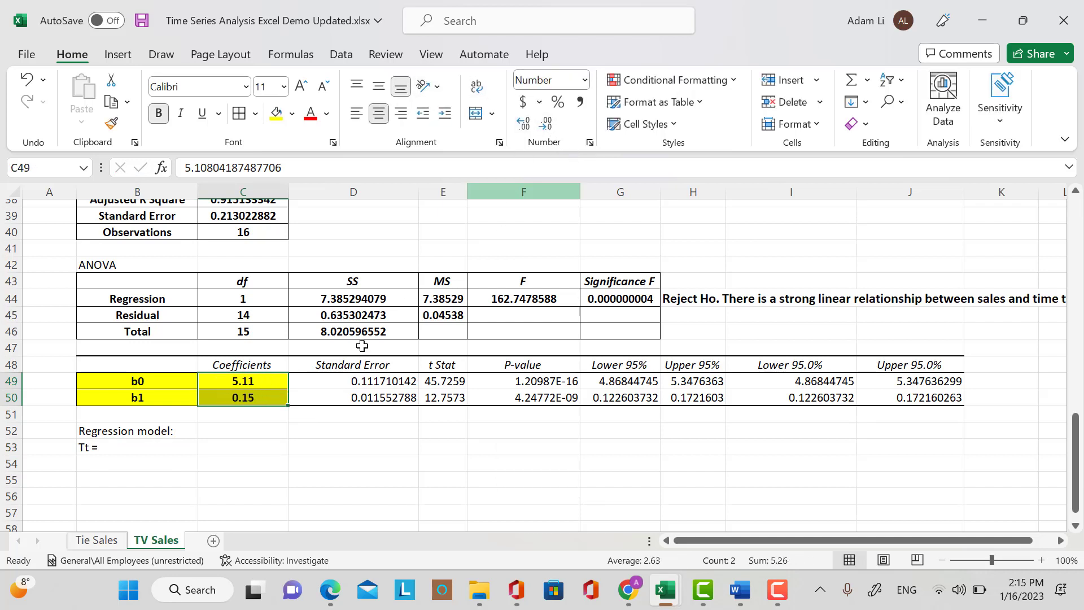
# Complete the regression equation in B53 as "Tt = 5.11 + 0.15 * t".
pyautogui.click(150, 447)
pyautogui.doubleClick(124, 448)
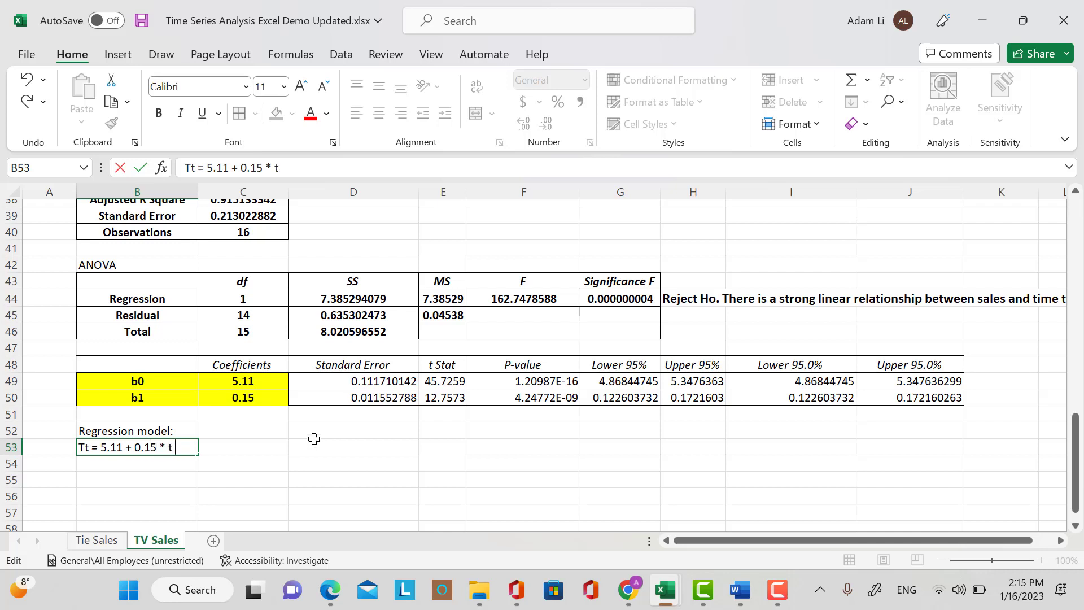
pyautogui.click(304, 459)
# Format the regression model label and equation in B52:B53 as bold at font size 12.
pyautogui.moveTo(141, 435); pyautogui.dragTo(158, 447)
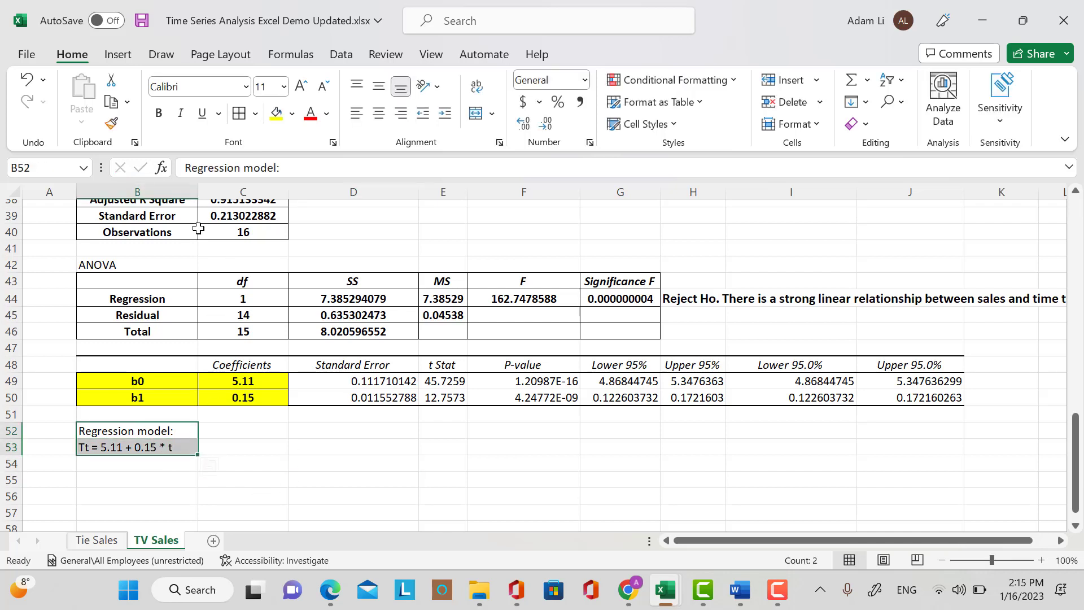
pyautogui.click(159, 113)
pyautogui.click(284, 87)
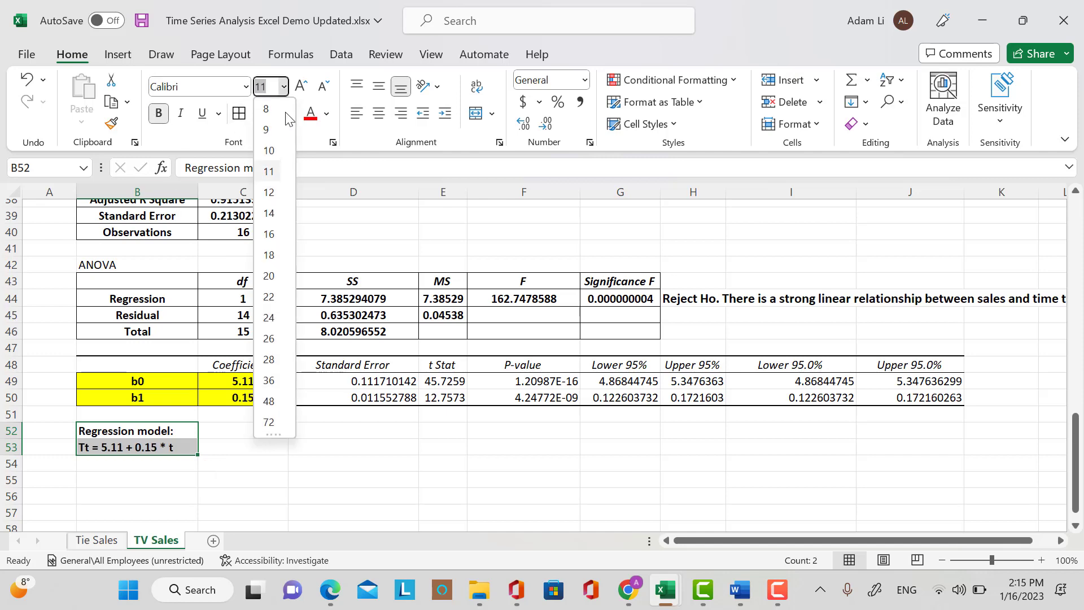
pyautogui.click(270, 192)
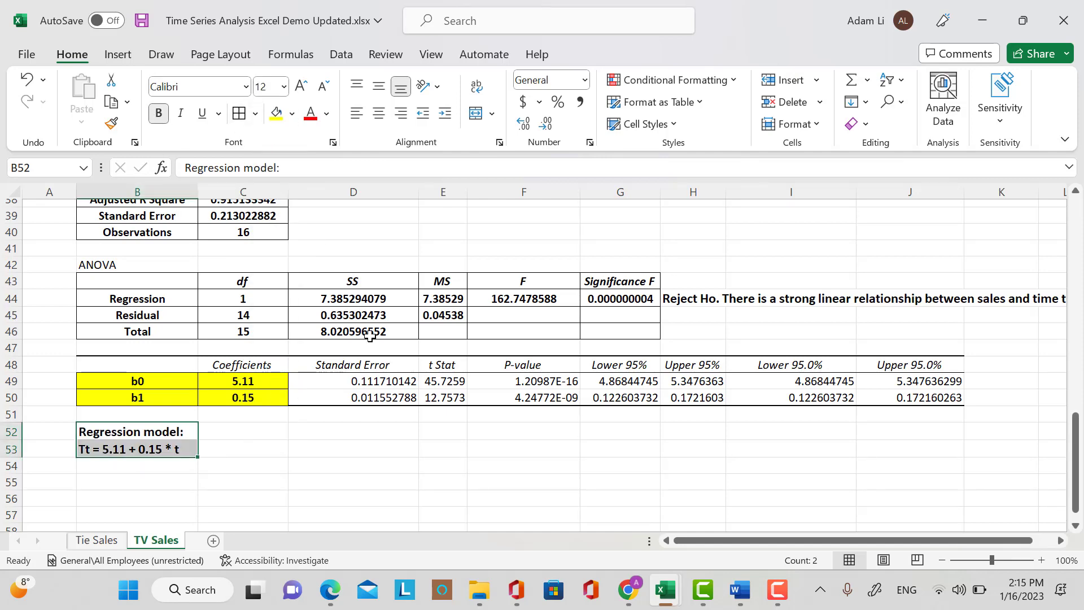
pyautogui.click(367, 466)
# Start the Trend Forecast formula in J4 with an absolute reference to the b0 coefficient, =$C$49.
pyautogui.scroll(12, 608, 490)
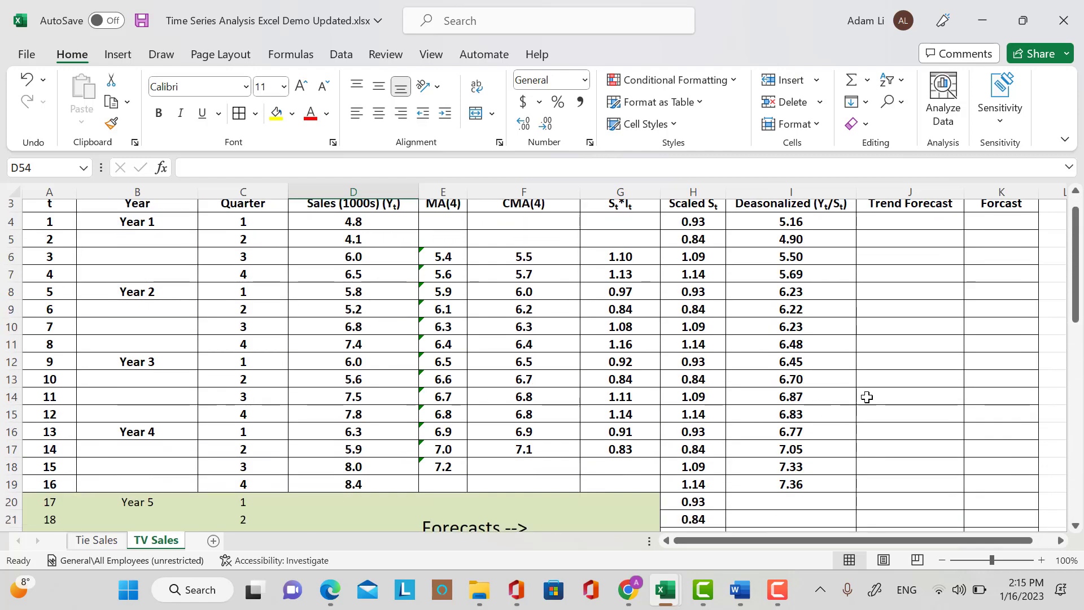
pyautogui.scroll(1, 926, 246)
pyautogui.click(907, 272)
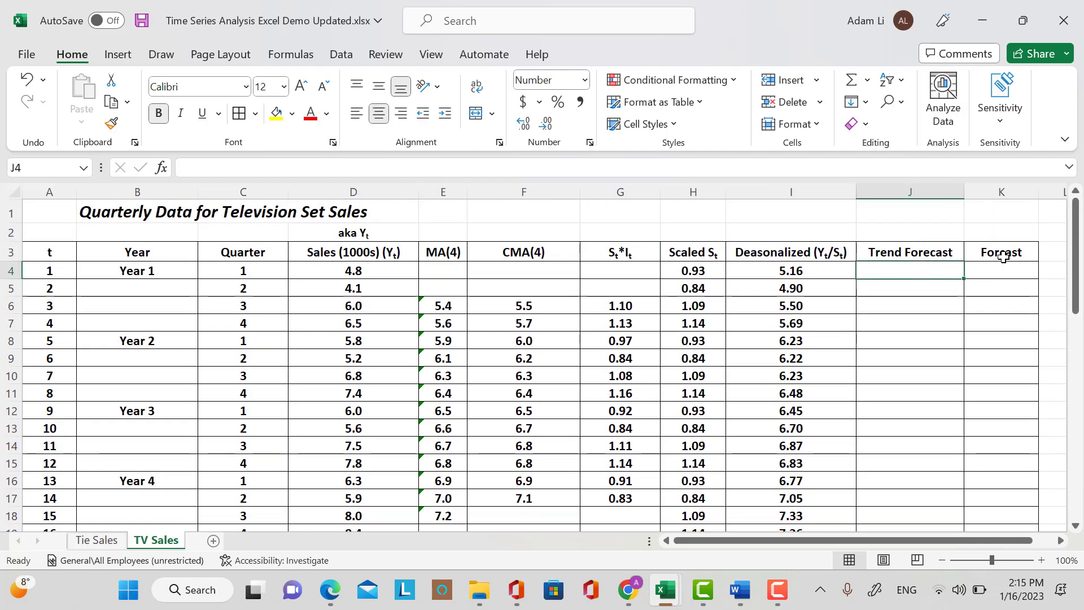
pyautogui.write('=')
pyautogui.scroll(-11, 492, 396)
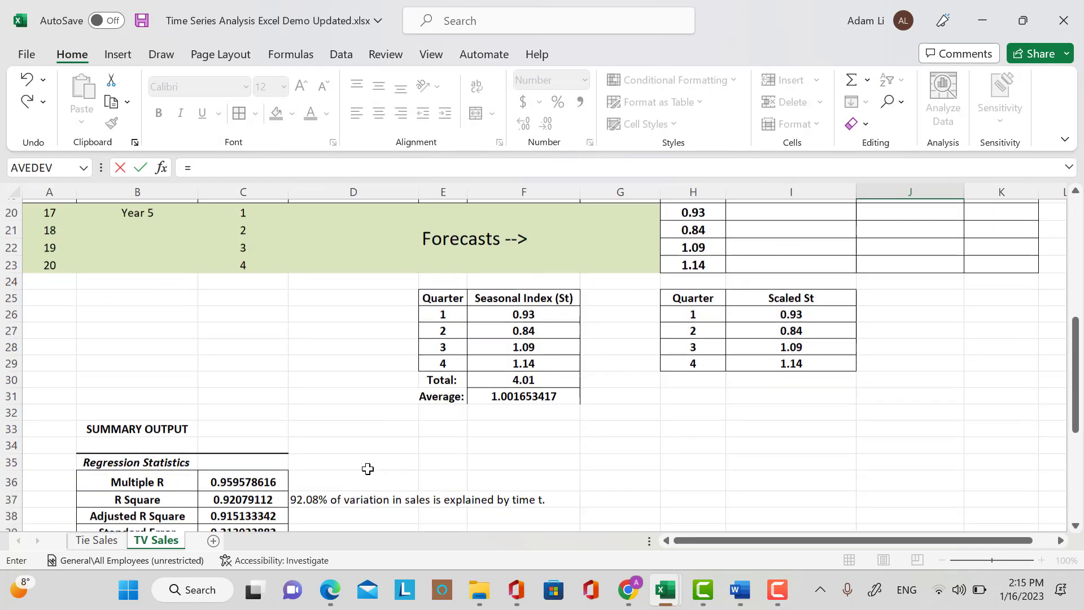
pyautogui.click(261, 451)
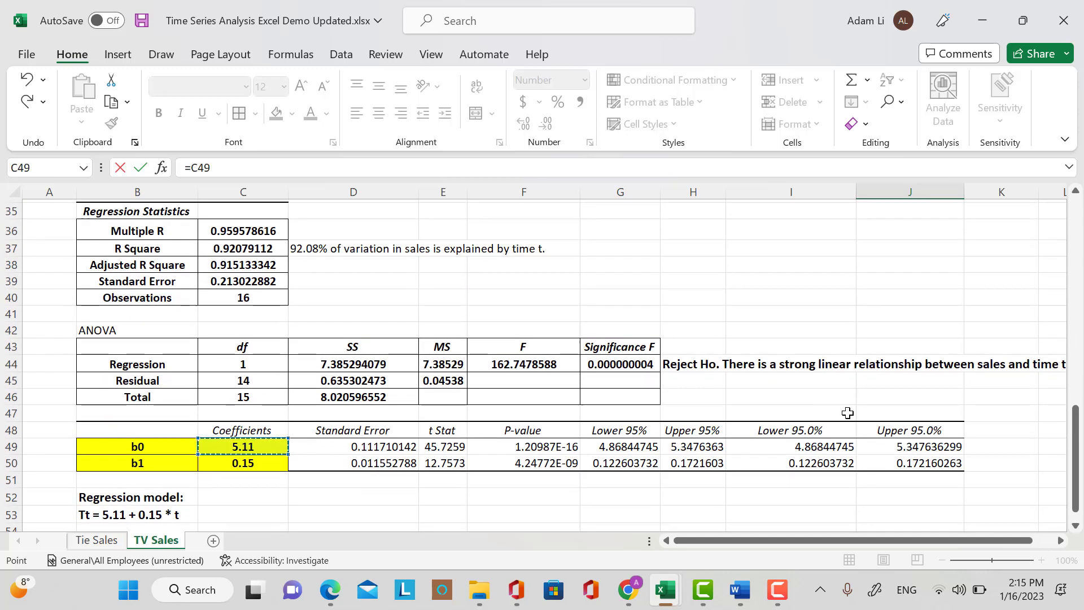
pyautogui.scroll(5, 980, 259)
pyautogui.scroll(6, 980, 260)
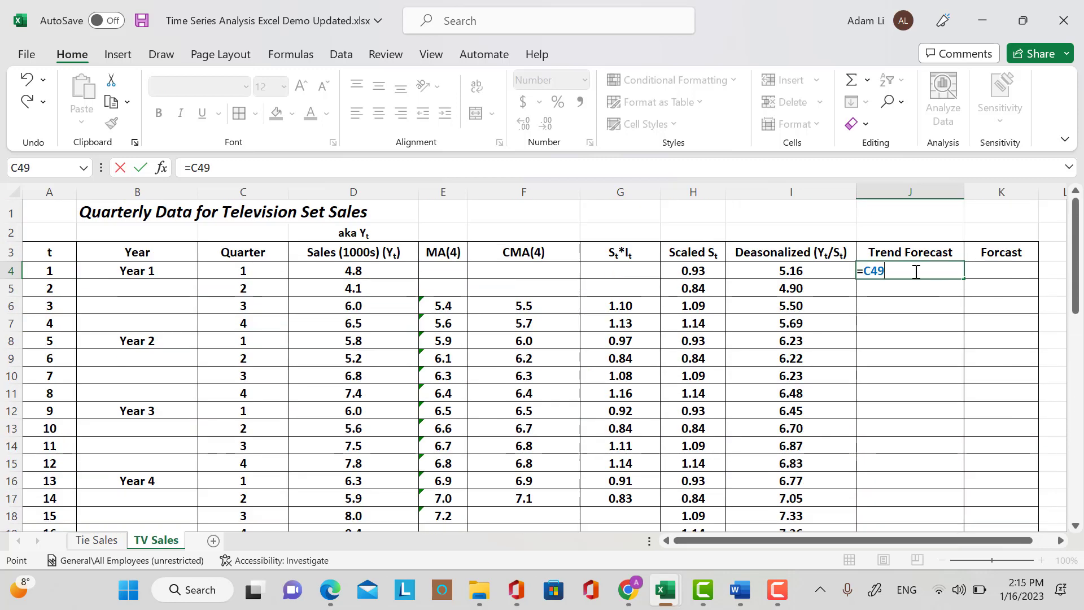
pyautogui.click(872, 276)
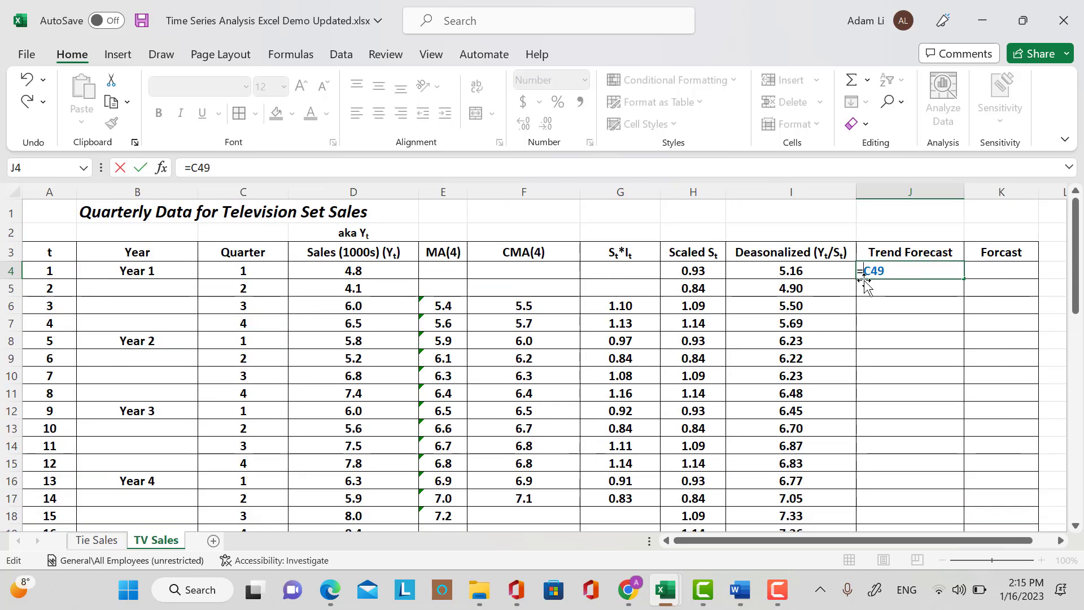
pyautogui.write('$C')
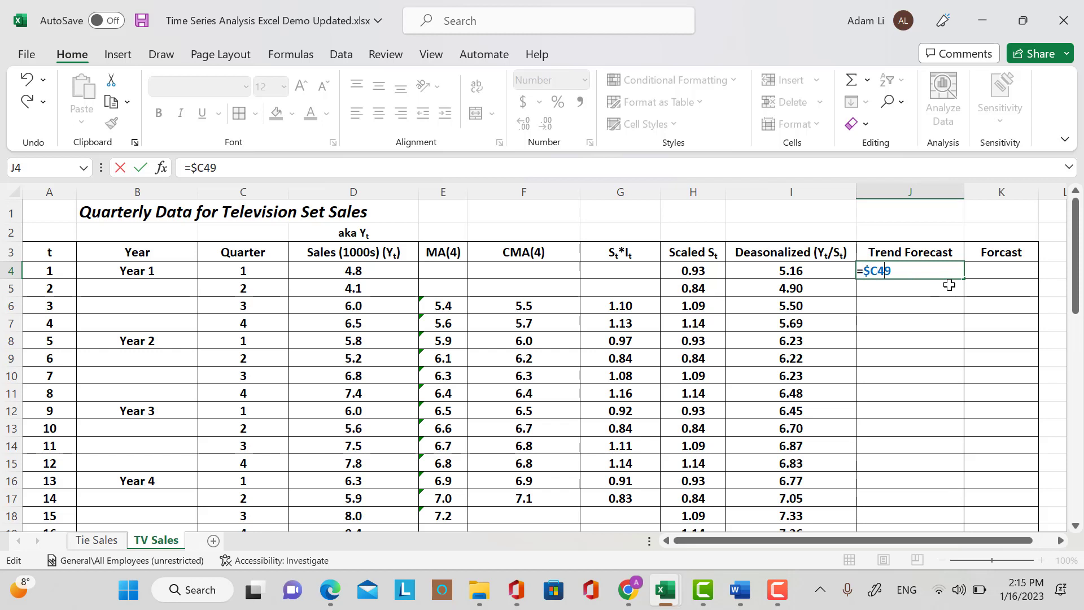
pyautogui.write('$49')
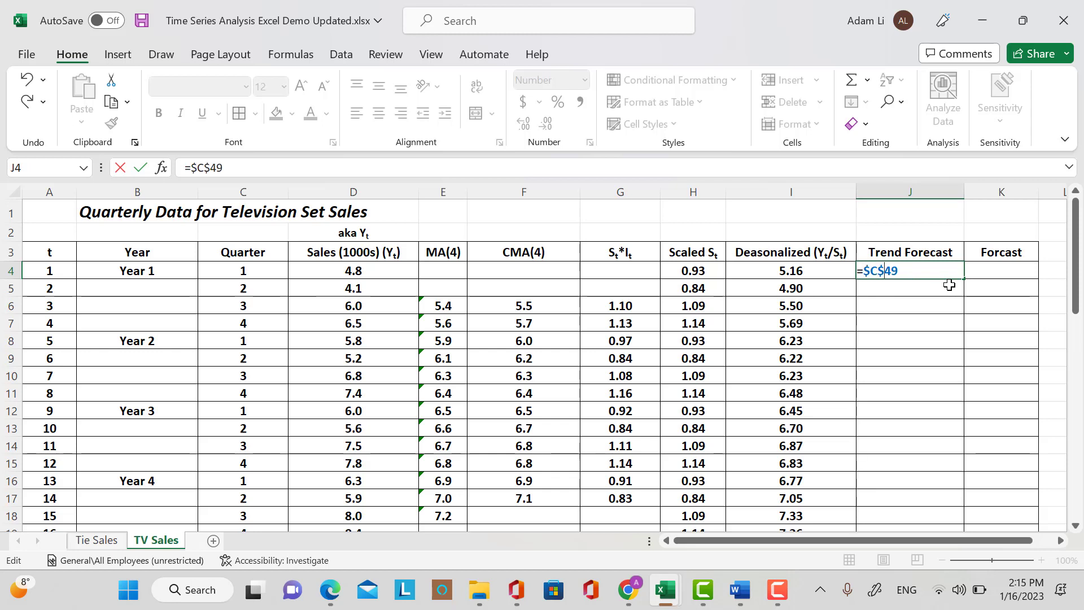
# Complete the J4 formula as =$C$49+$C$50*A4, adding the absolute b1 coefficient multiplied by period t.
pyautogui.write('+')
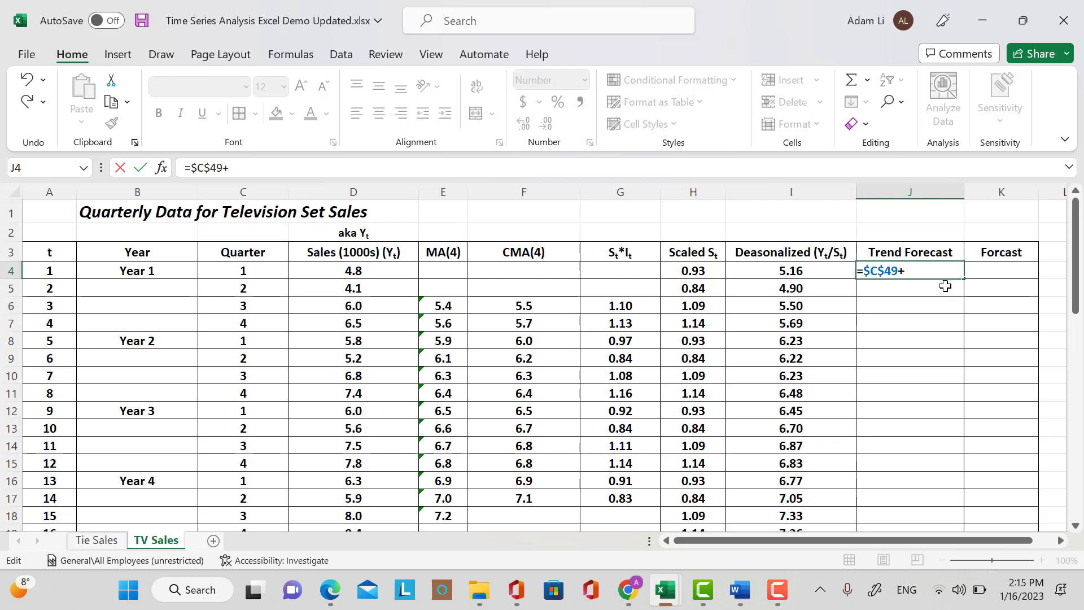
pyautogui.scroll(-3, 426, 387)
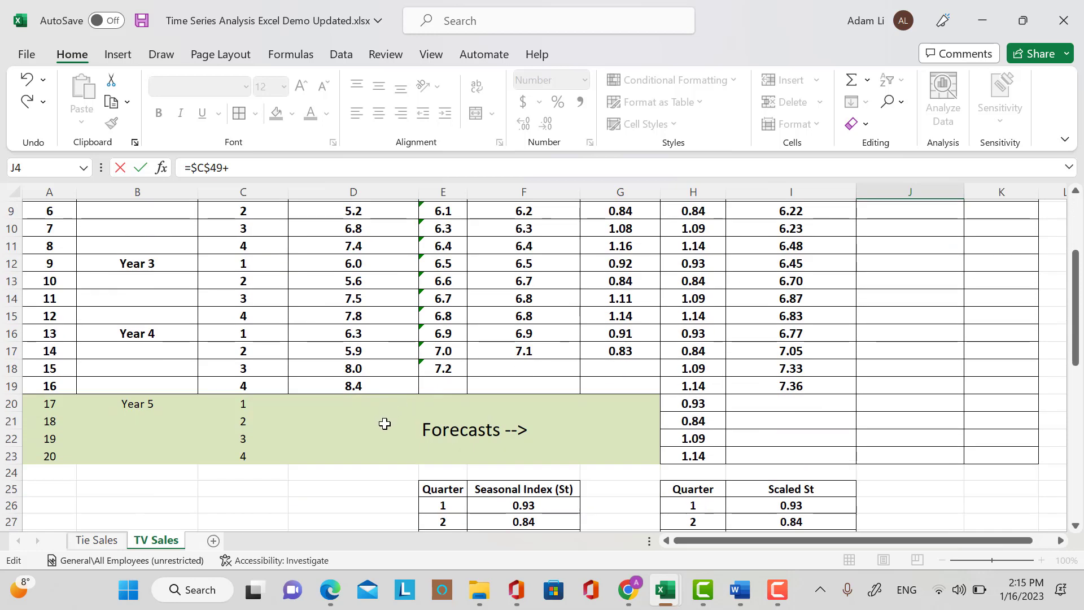
pyautogui.scroll(-7, 382, 423)
pyautogui.scroll(-1, 332, 474)
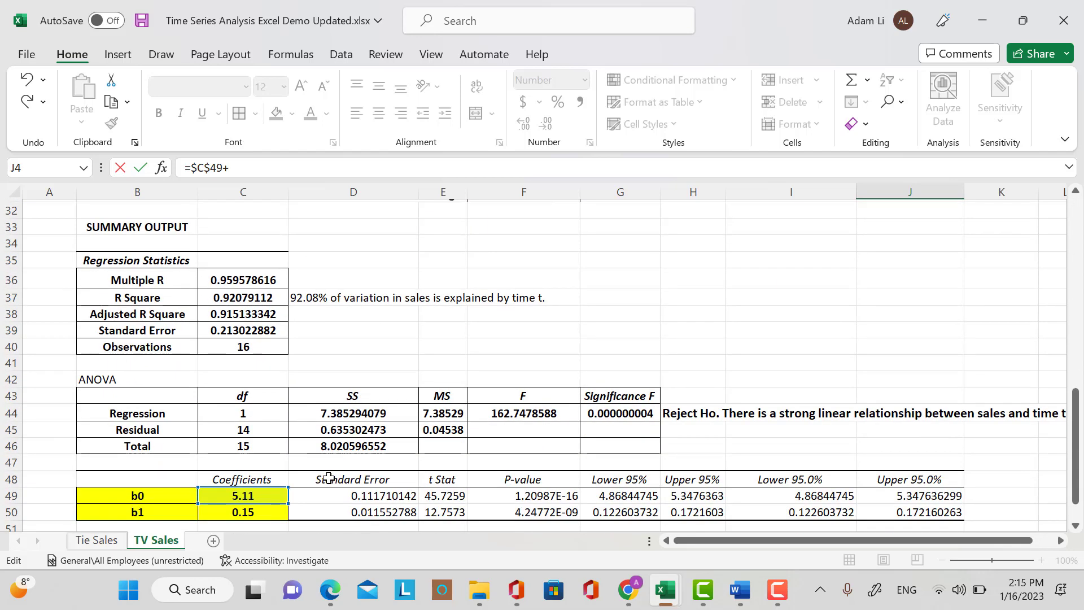
pyautogui.click(276, 509)
pyautogui.scroll(6, 913, 271)
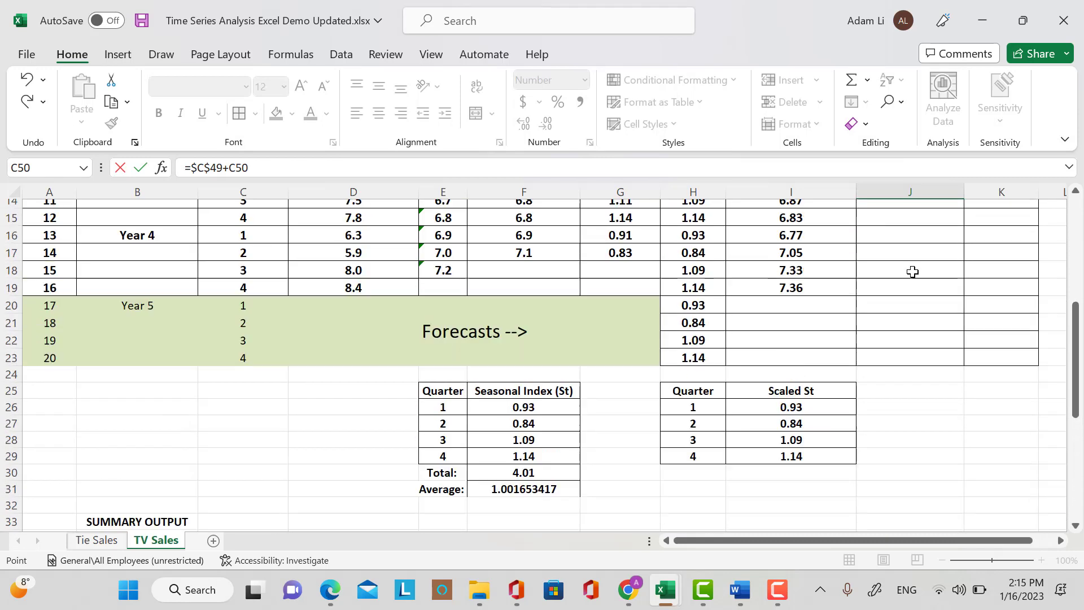
pyautogui.scroll(5, 912, 271)
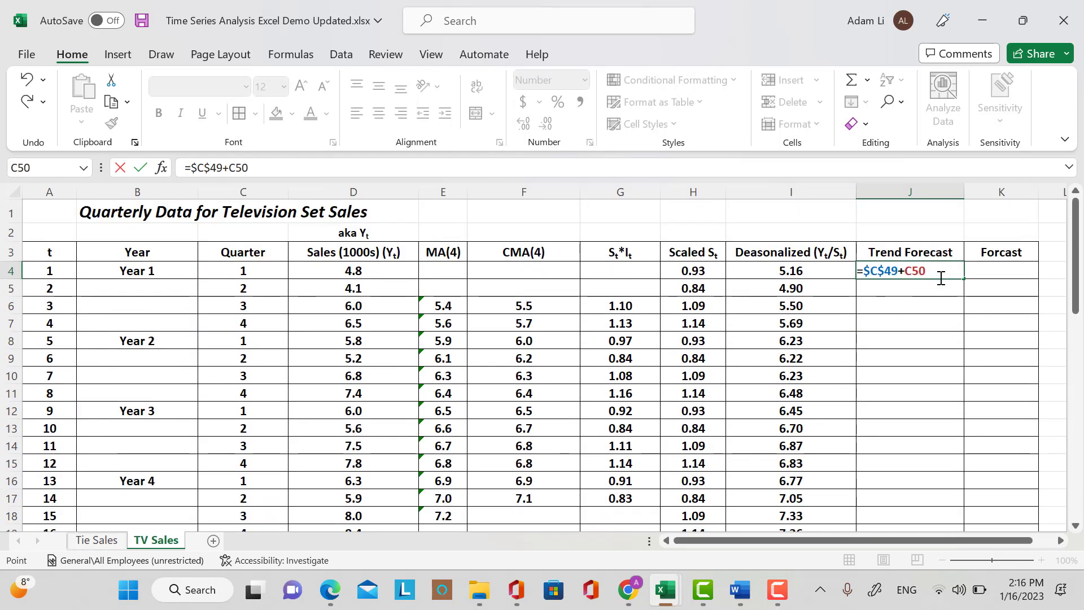
pyautogui.click(906, 273)
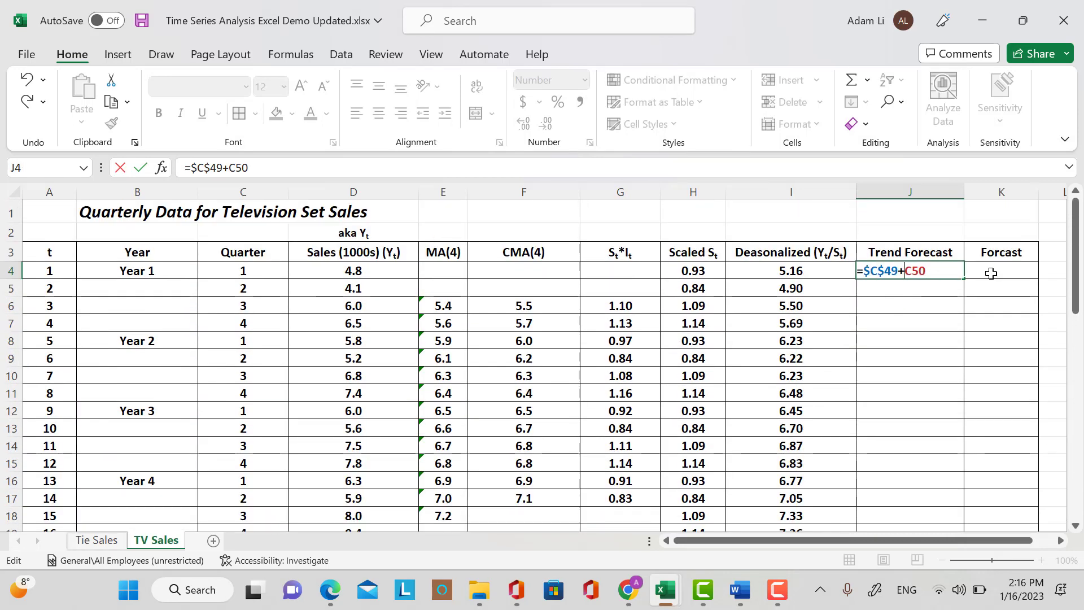
pyautogui.write('$')
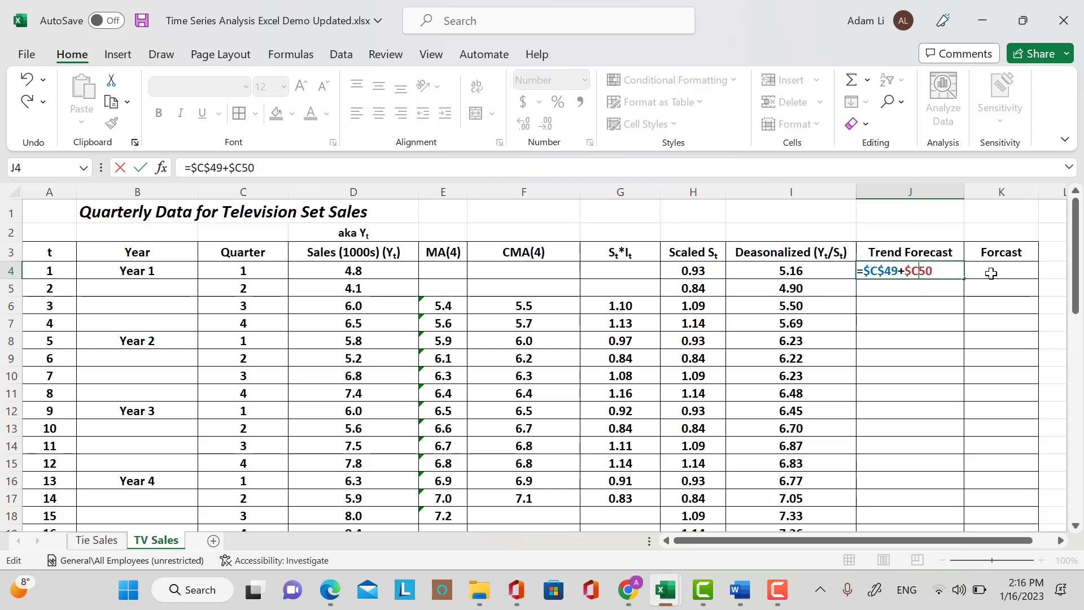
pyautogui.press('Right')
pyautogui.write('$')
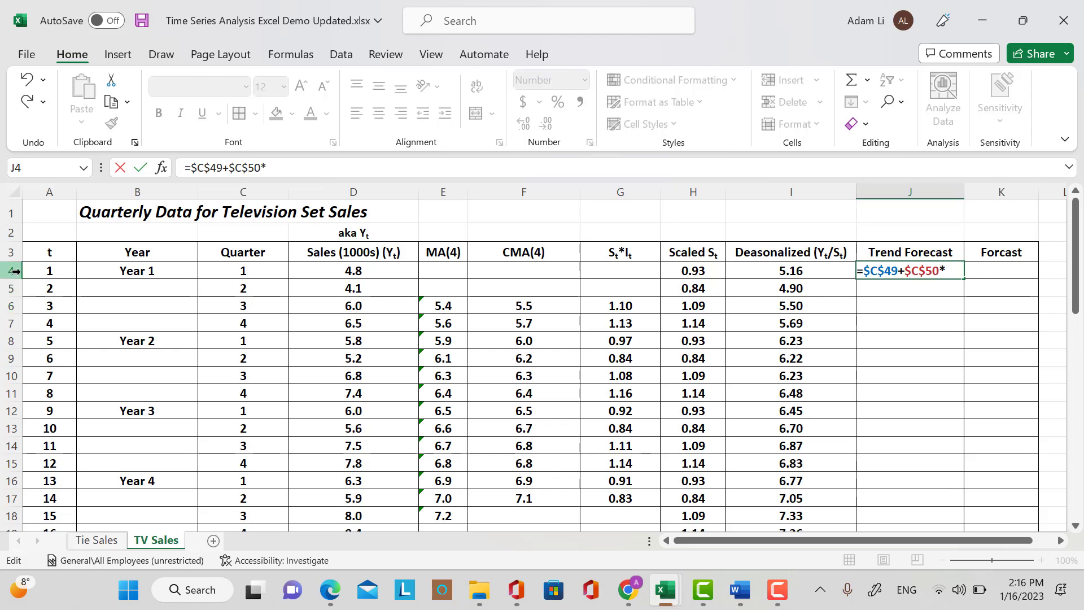
pyautogui.click(39, 272)
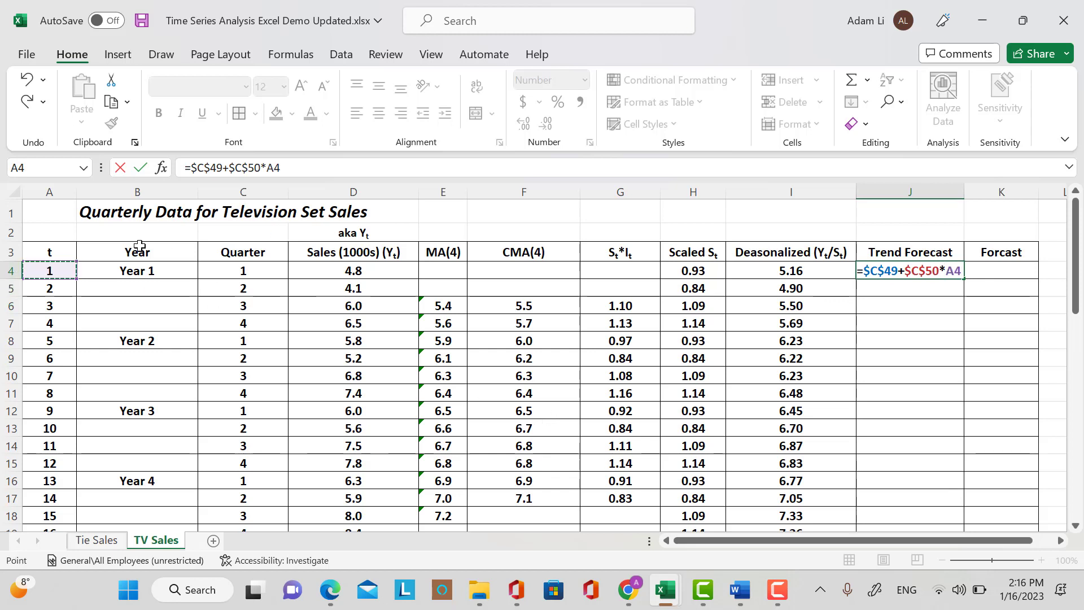
pyautogui.press('Return')
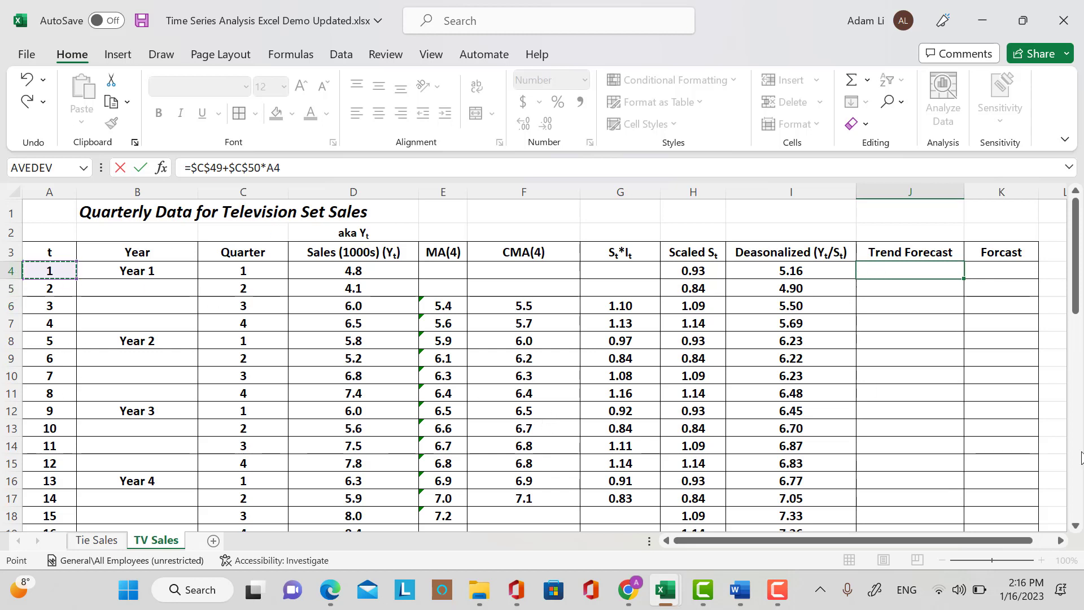
# Fill the trend forecast formula from J4 down through J23 and select the Year 5 values in J20:J23.
pyautogui.click(938, 273)
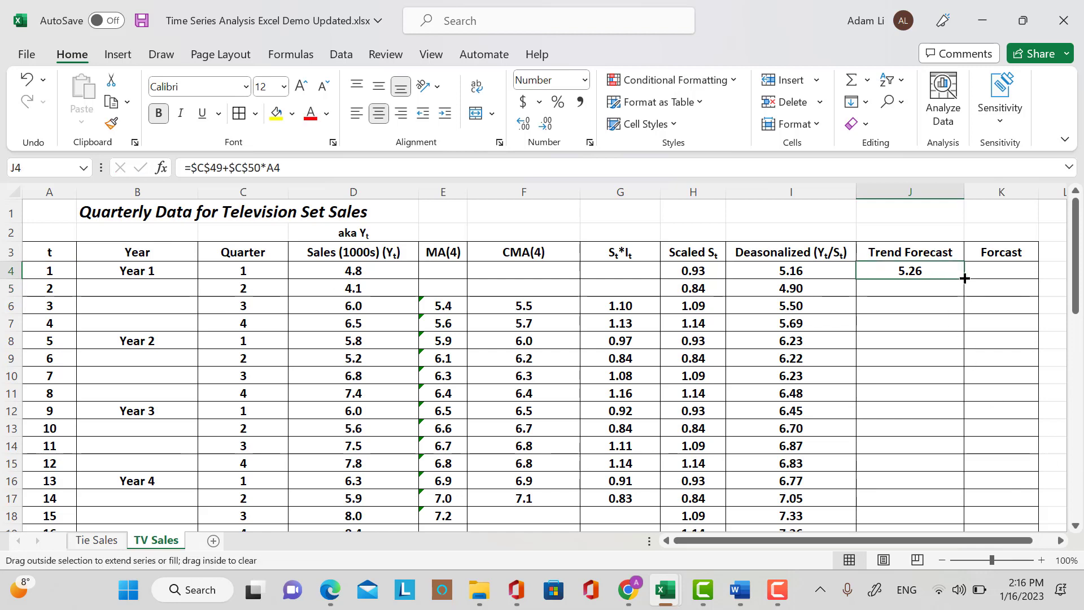
pyautogui.moveTo(964, 278); pyautogui.dragTo(972, 508)
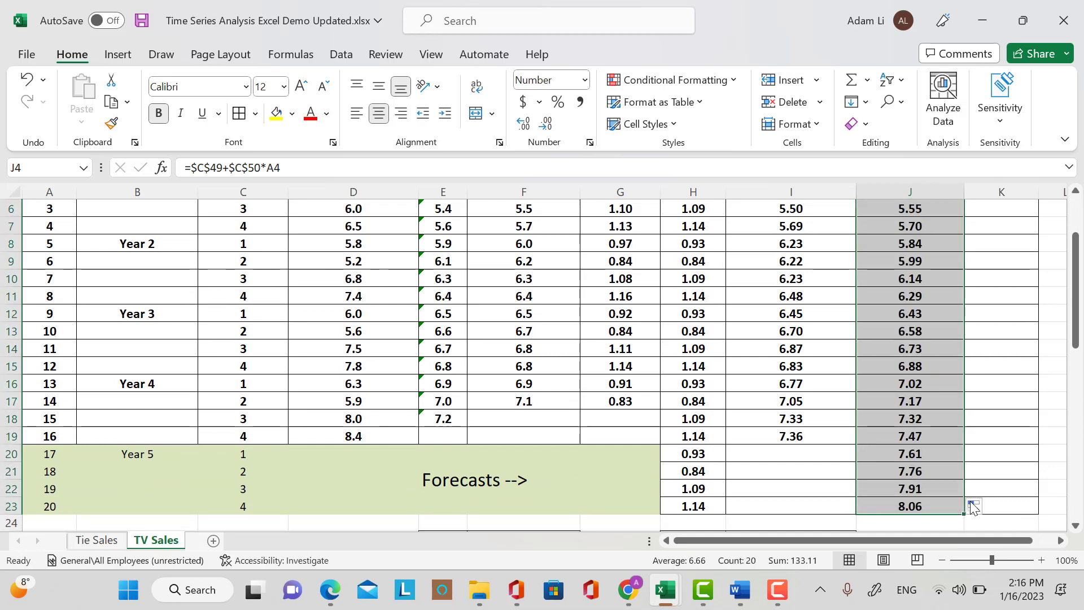
pyautogui.moveTo(934, 453); pyautogui.dragTo(937, 499)
pyautogui.scroll(2, 971, 432)
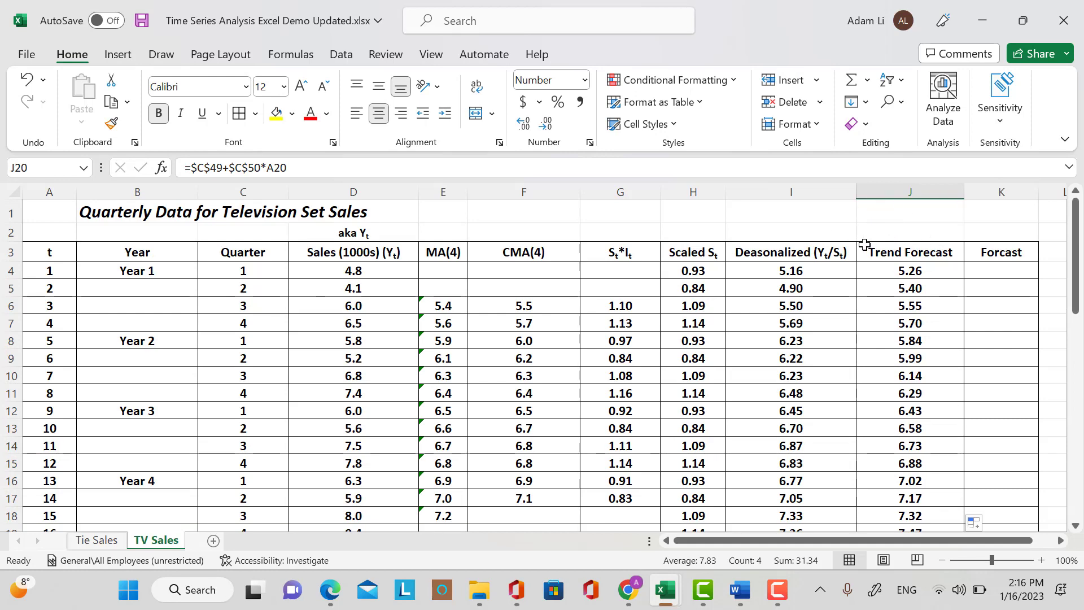
pyautogui.scroll(-3, 963, 367)
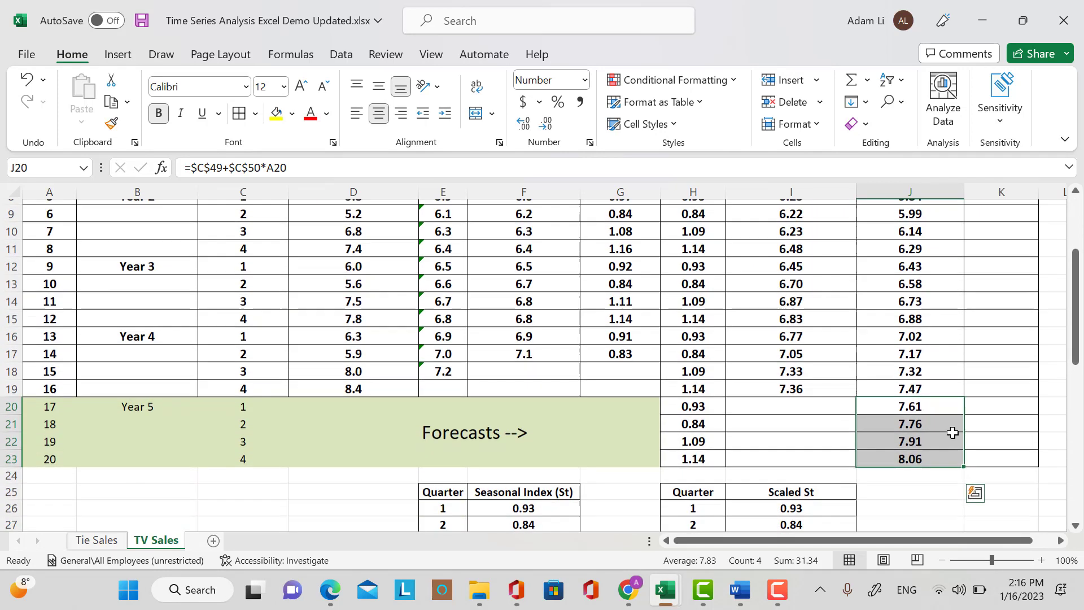
# Enter =J4*H4 in K4 to multiply trend by scaled seasonal index, and fill the forecast formula down through K23.
pyautogui.scroll(3, 1056, 416)
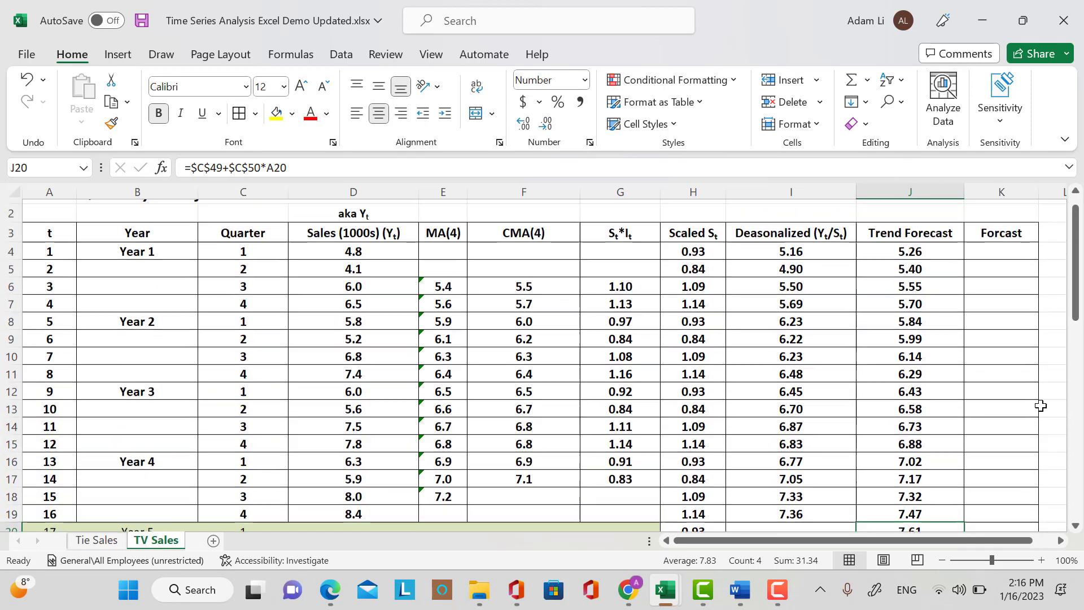
pyautogui.click(999, 269)
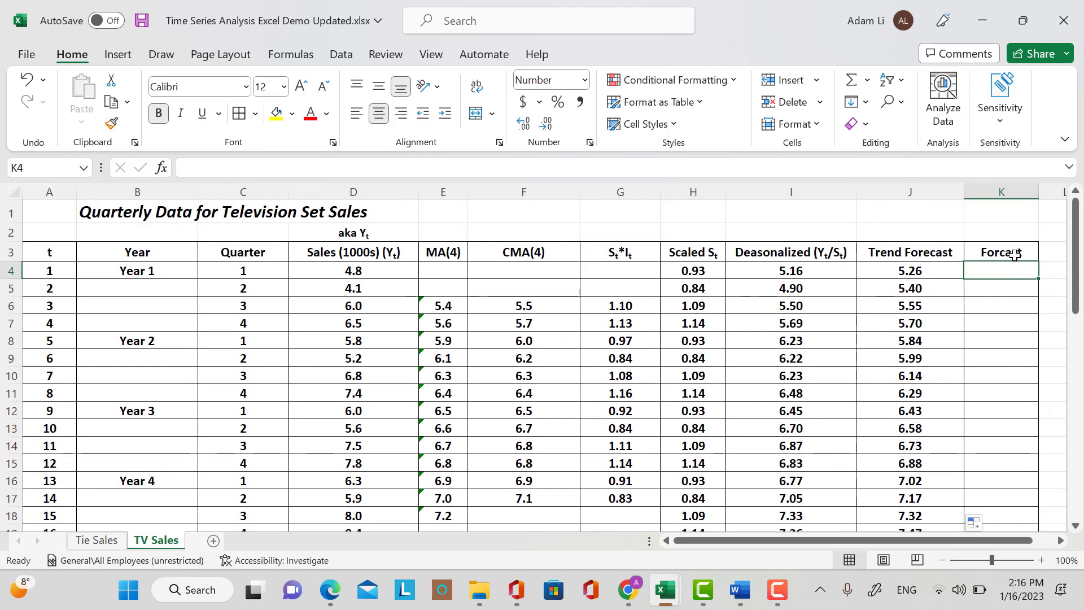
pyautogui.write('=')
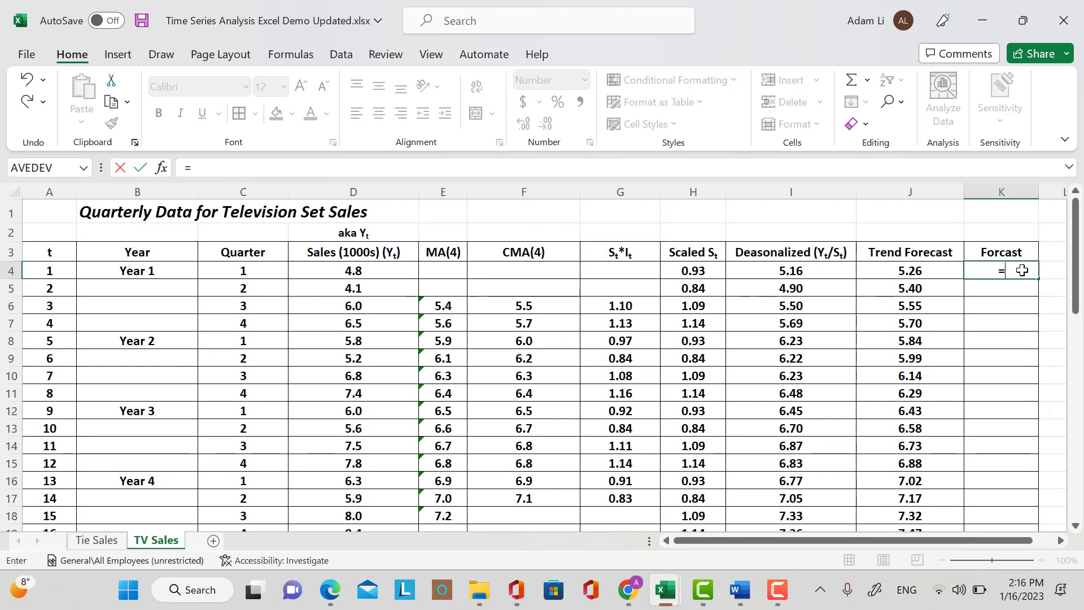
pyautogui.click(943, 273)
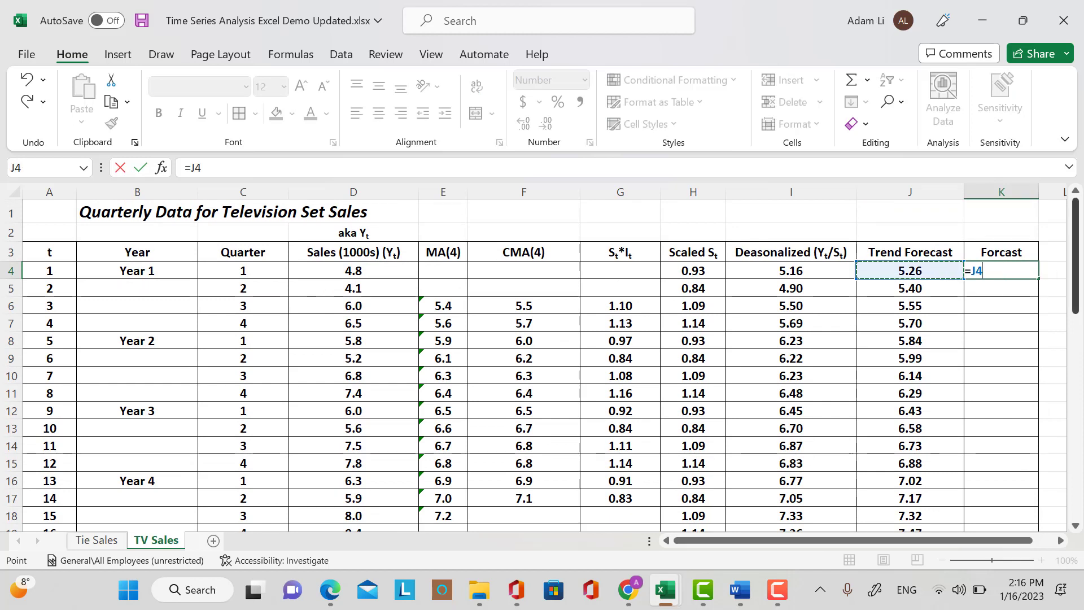
pyautogui.write('*')
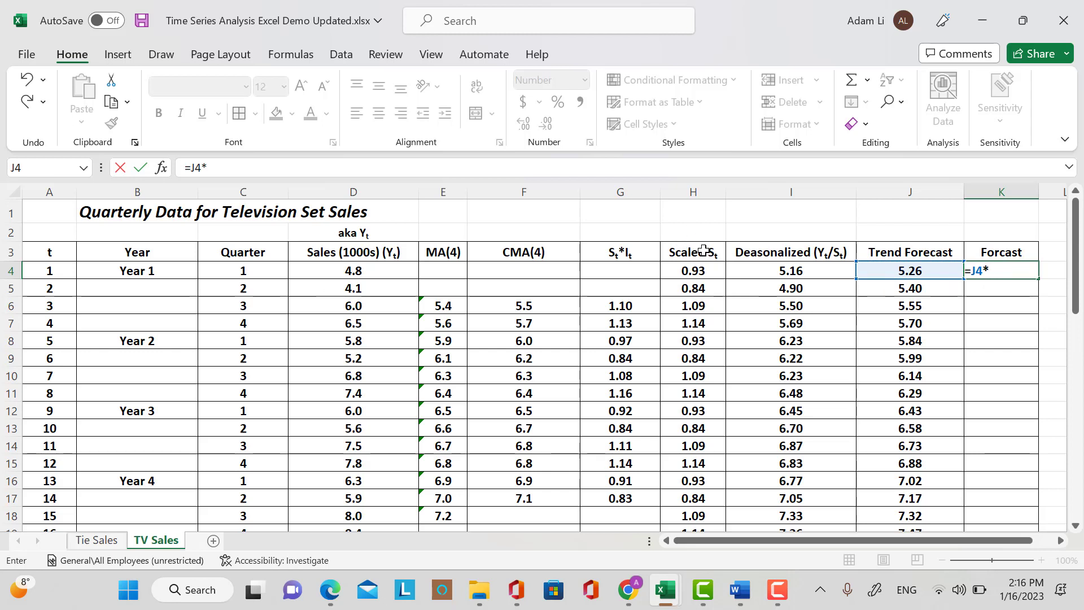
pyautogui.click(696, 267)
pyautogui.press('Return')
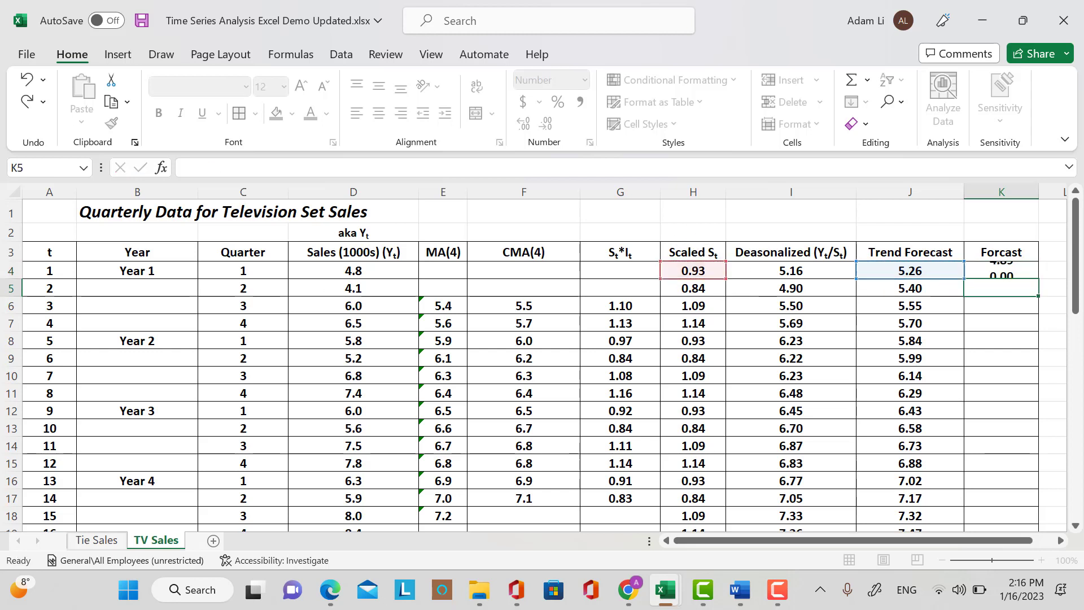
pyautogui.click(1016, 273)
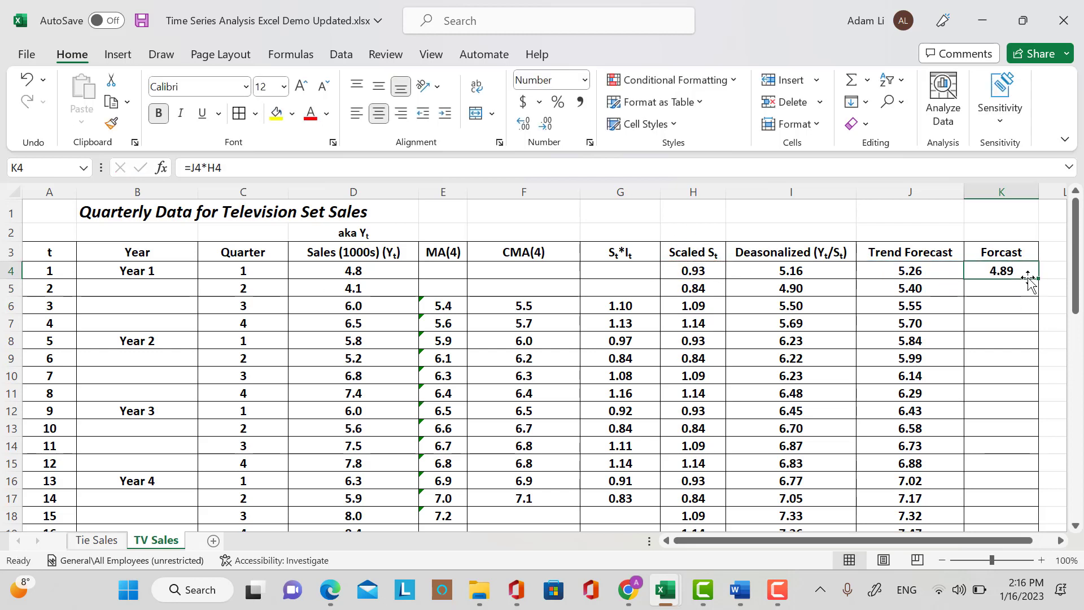
pyautogui.moveTo(1038, 277); pyautogui.dragTo(1016, 515)
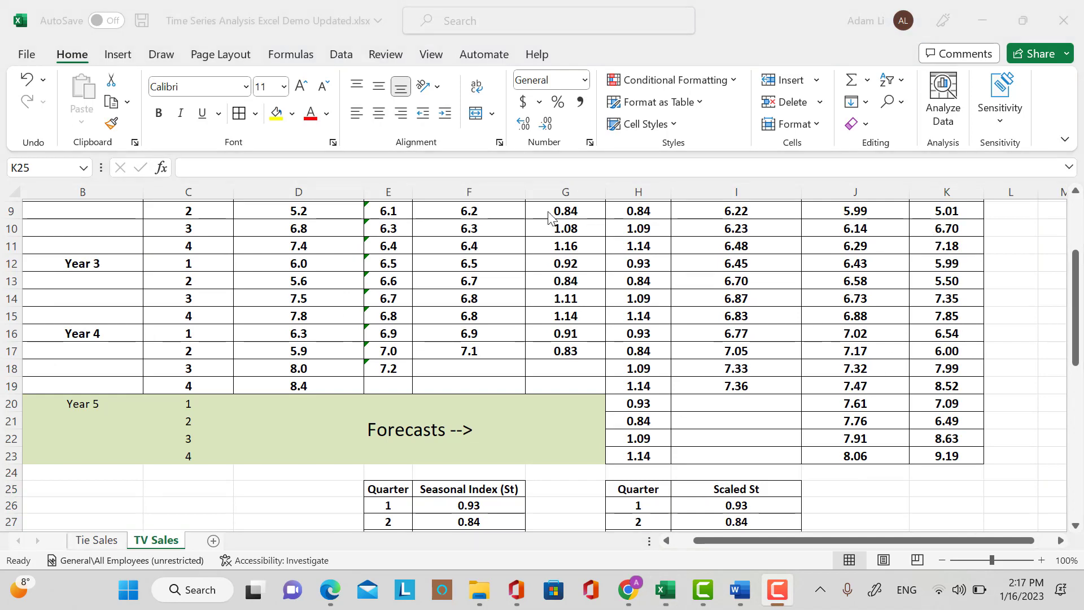
pyautogui.scroll(3, 441, 288)
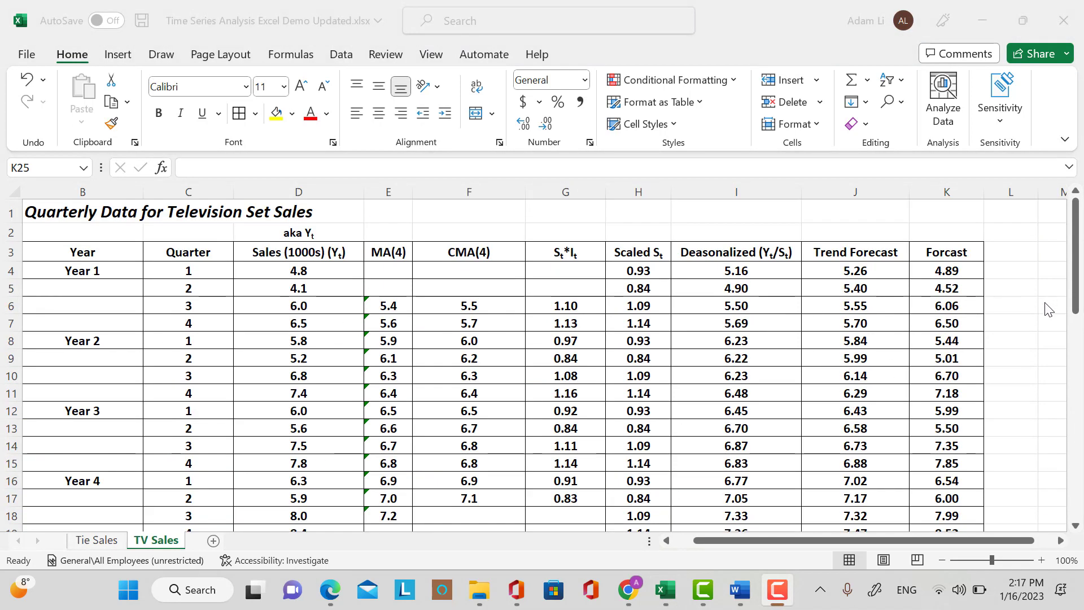
pyautogui.scroll(-1, 1045, 307)
pyautogui.scroll(-2, 1022, 282)
pyautogui.scroll(3, 1005, 285)
pyautogui.click(177, 269)
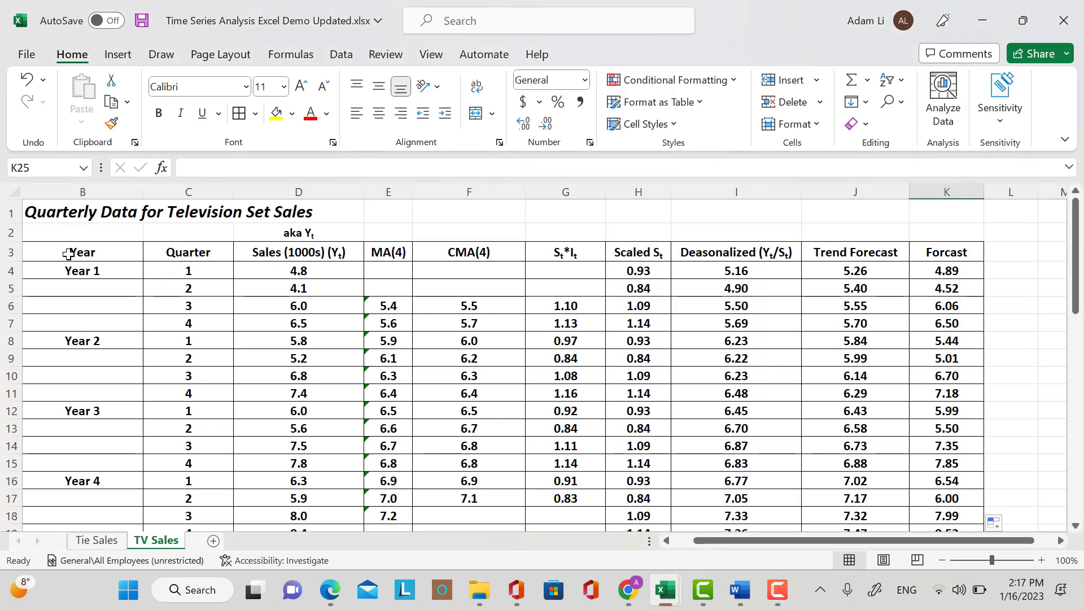
# Insert a 2-D line chart with markers from the Year, Quarter and Sales data in B3:D19.
pyautogui.moveTo(67, 254); pyautogui.dragTo(286, 464)
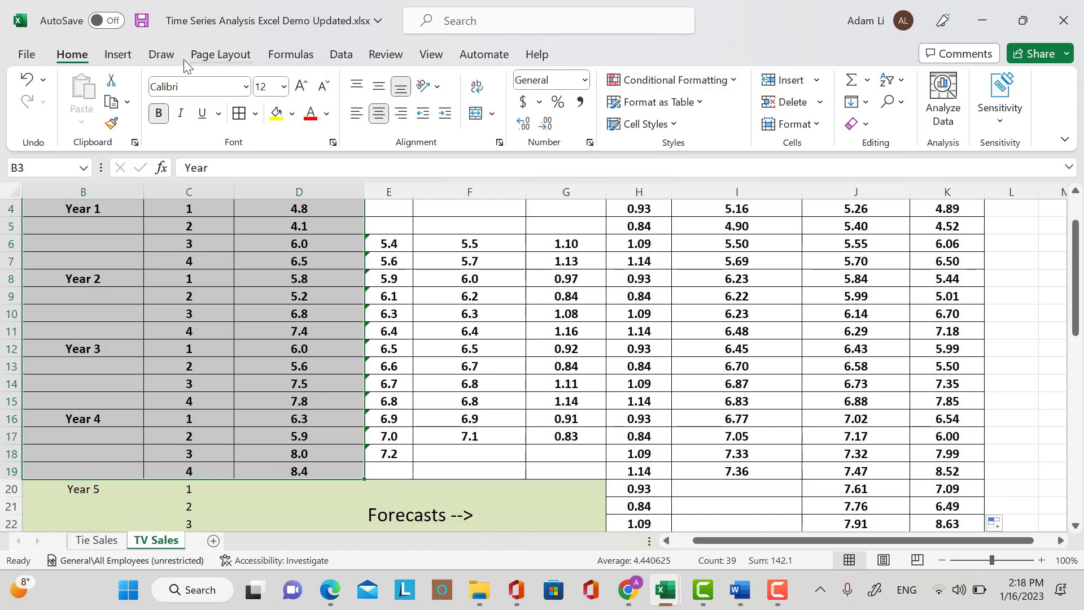
pyautogui.click(122, 56)
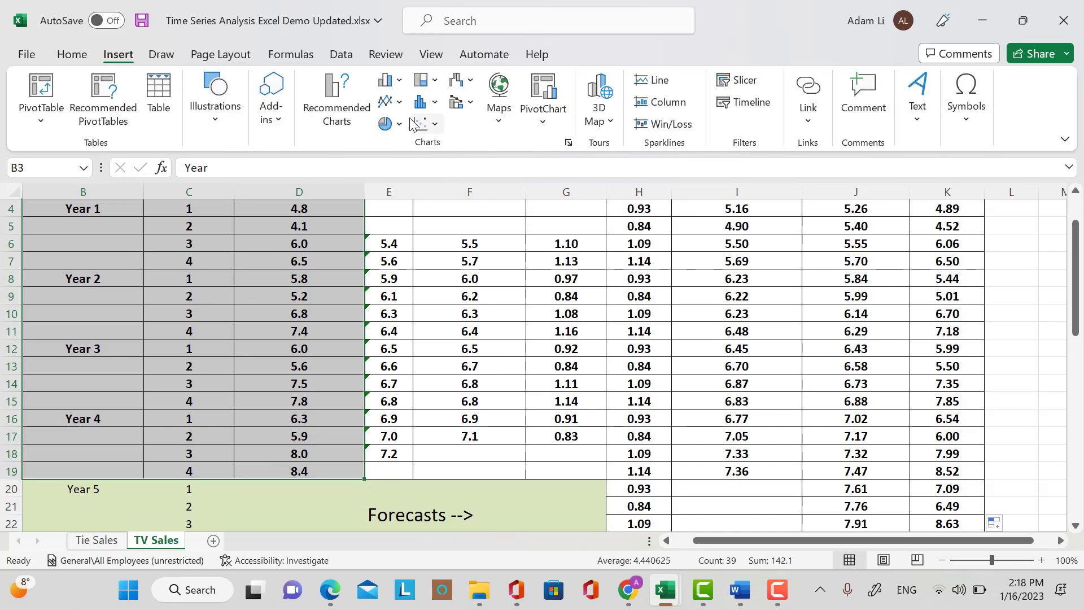
pyautogui.click(400, 103)
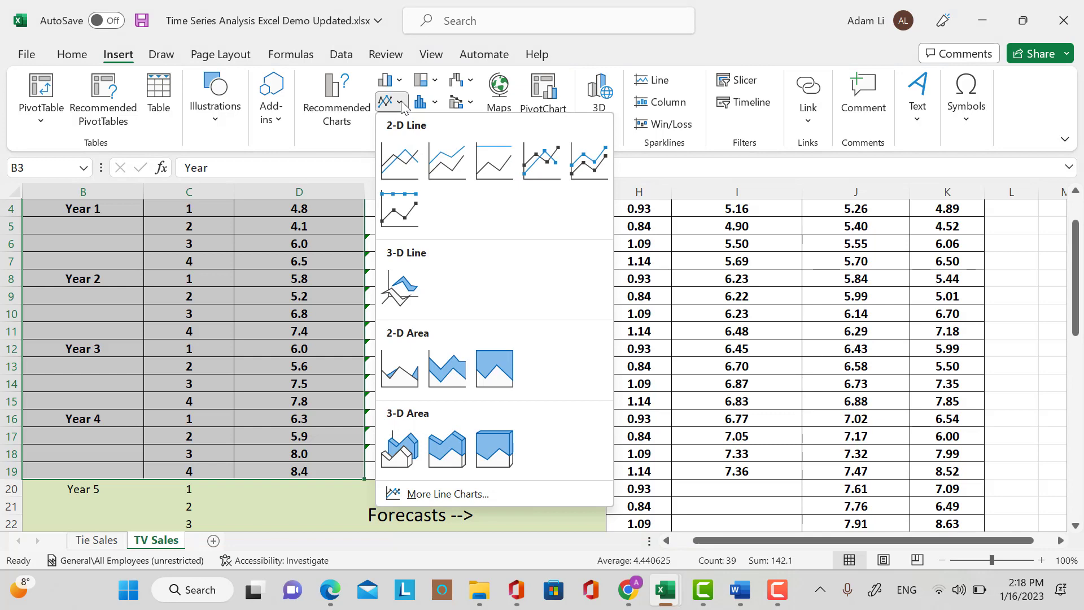
pyautogui.click(546, 162)
# Move the new line chart into the empty area beside the table, just past column K.
pyautogui.moveTo(418, 237); pyautogui.dragTo(871, 216)
pyautogui.moveTo(869, 429); pyautogui.dragTo(869, 429)
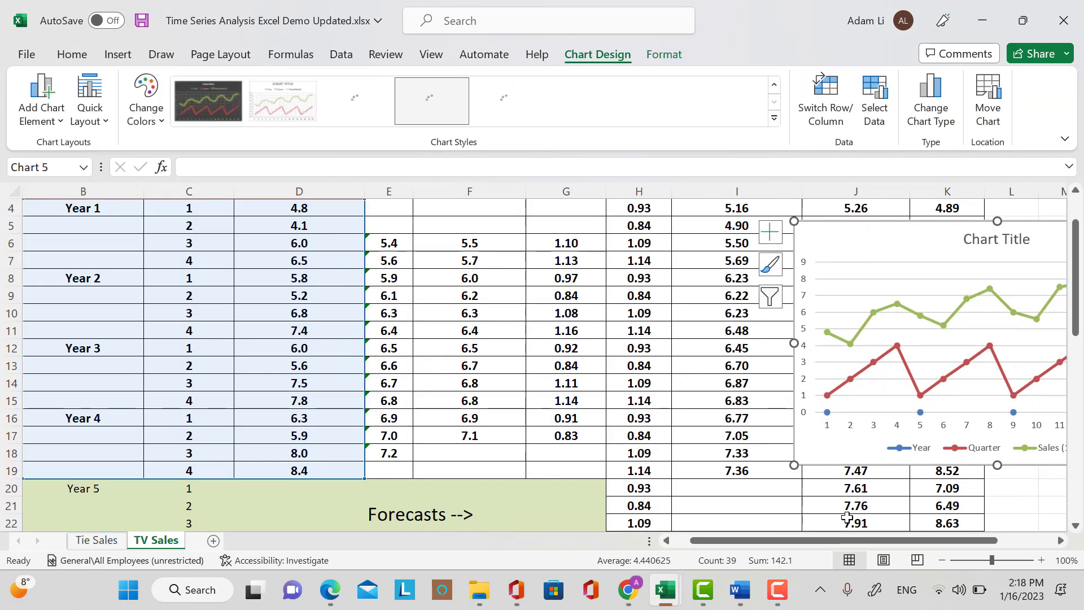
pyautogui.moveTo(845, 544); pyautogui.dragTo(897, 543)
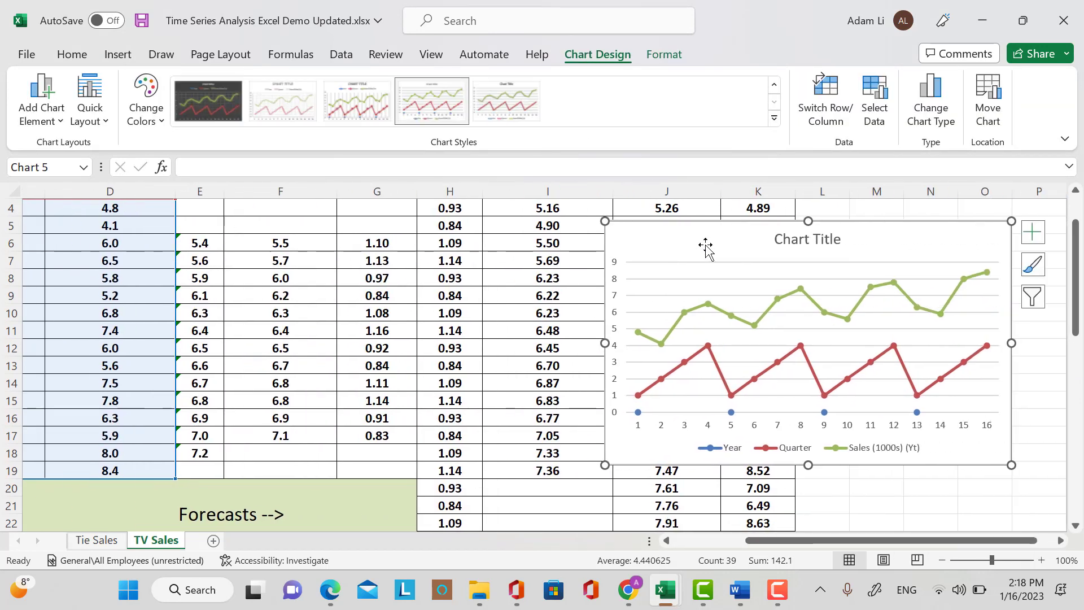
pyautogui.moveTo(705, 249); pyautogui.dragTo(908, 249)
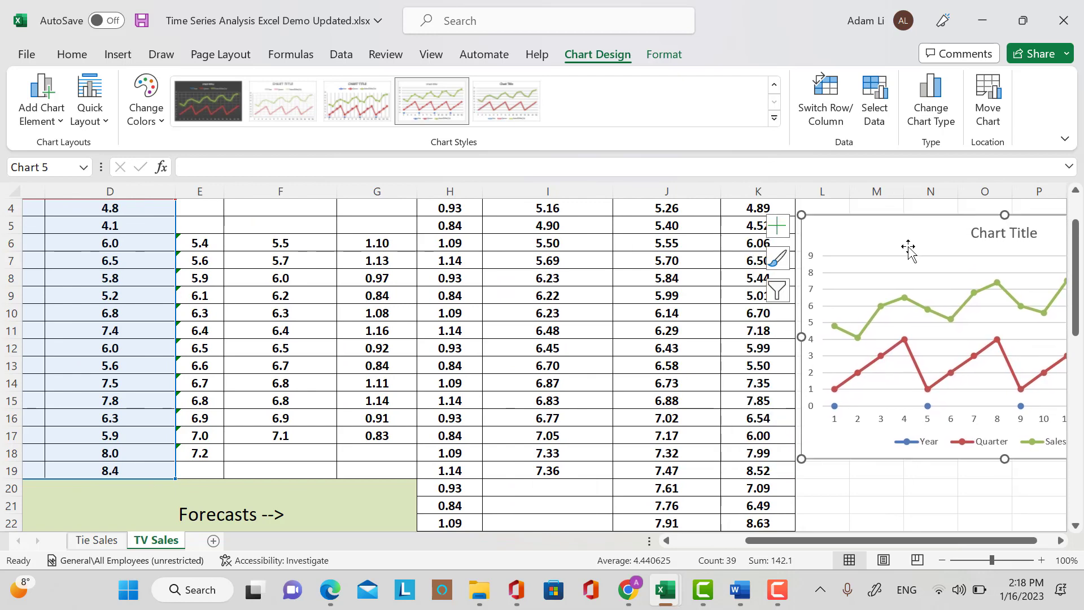
# Remove the Year, Quarter and Sales (1000s) series from the chart's data source.
pyautogui.click(891, 304)
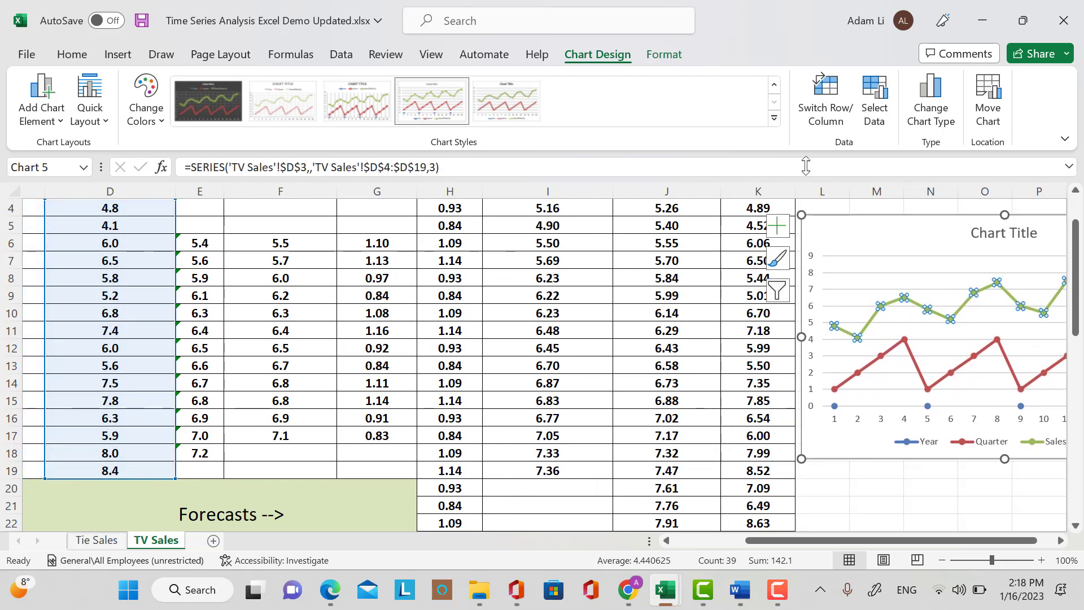
pyautogui.click(878, 116)
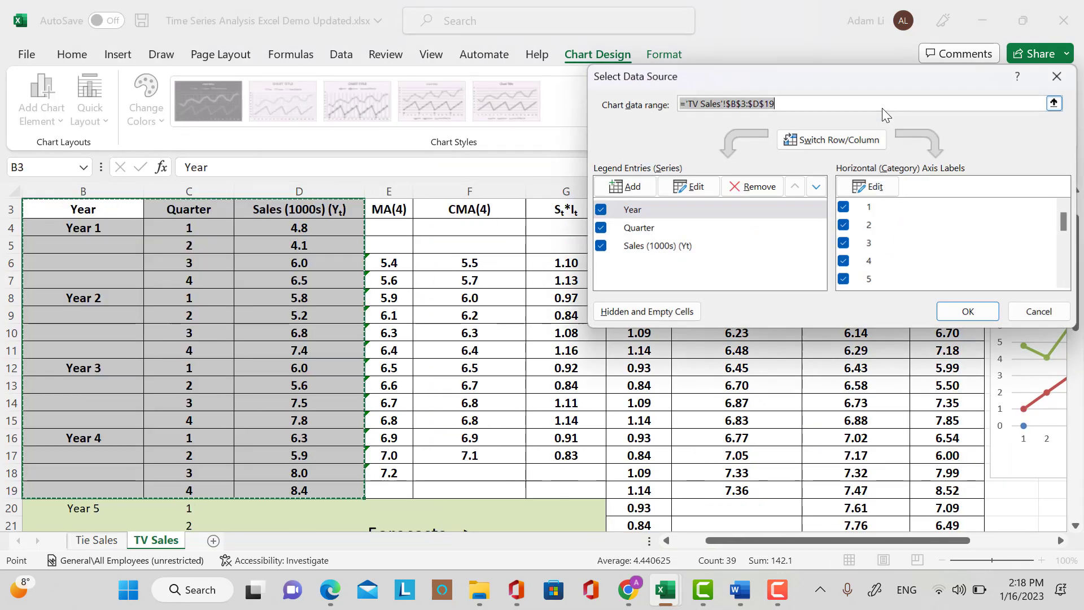
pyautogui.click(761, 188)
pyautogui.click(760, 187)
pyautogui.click(760, 187)
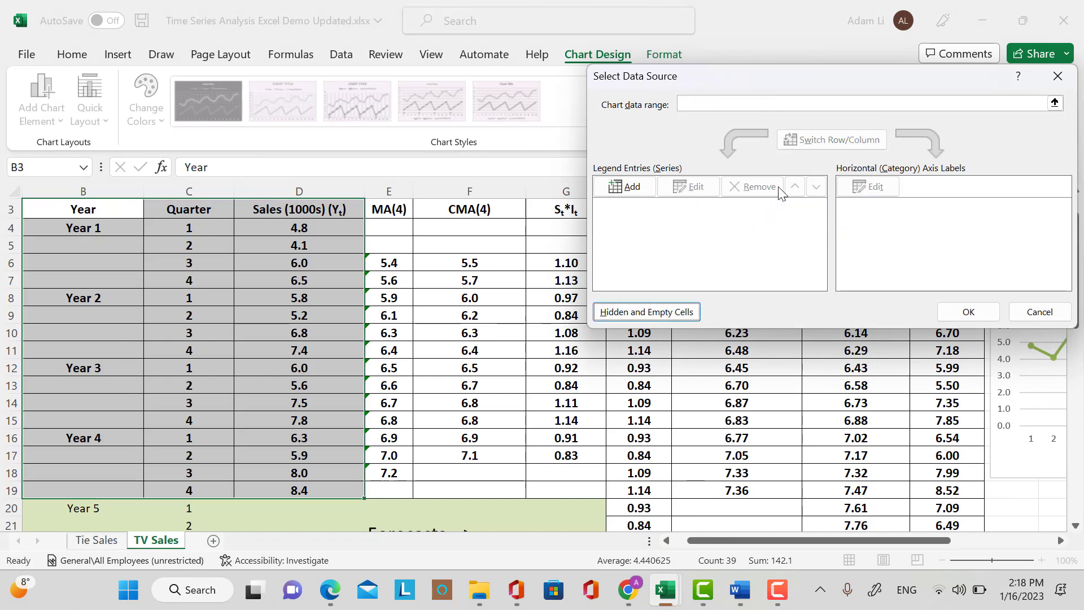
# Add a chart series named Sales with values from D4:D19 on the TV Sales sheet.
pyautogui.click(627, 186)
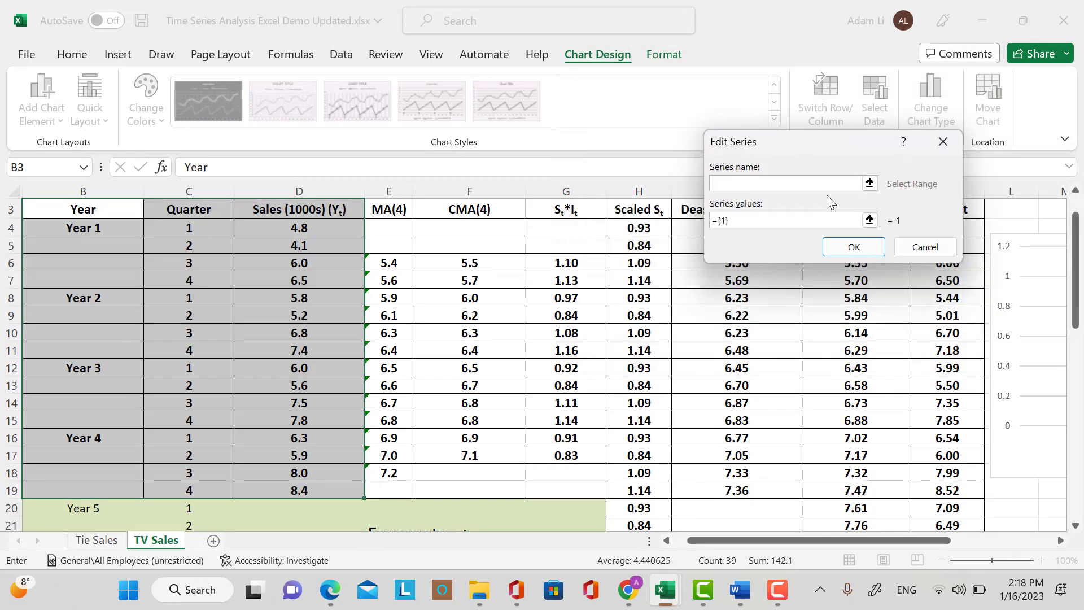
pyautogui.write('Sales')
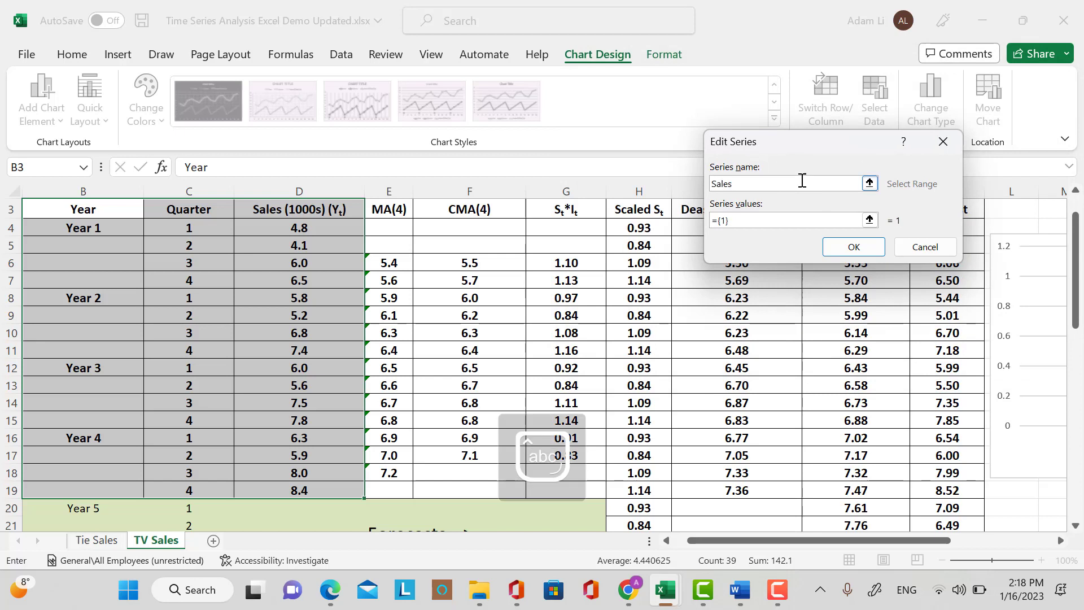
pyautogui.click(869, 220)
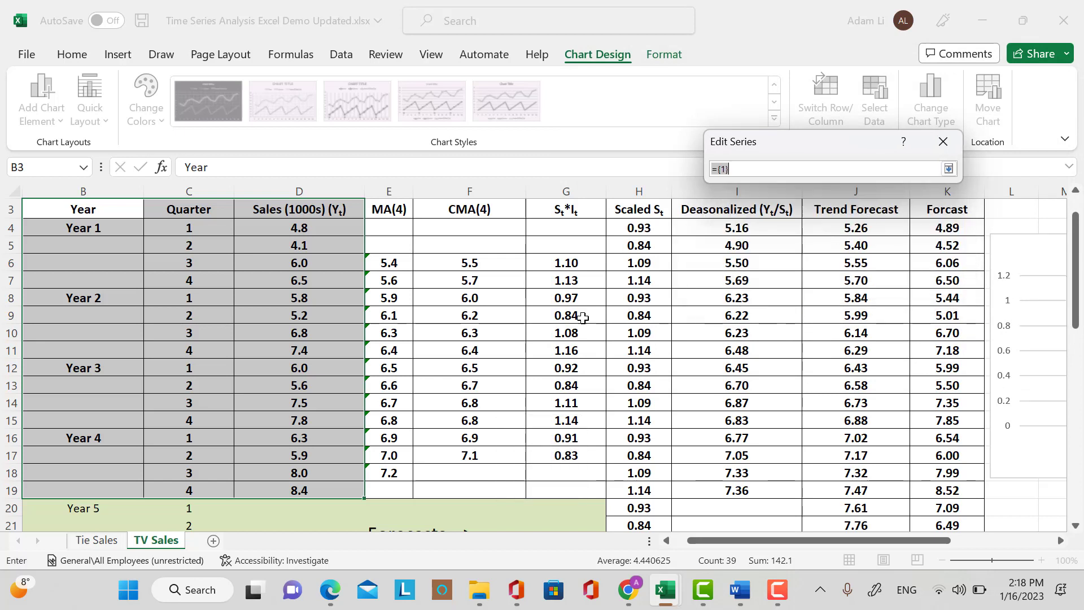
pyautogui.moveTo(326, 225); pyautogui.dragTo(333, 490)
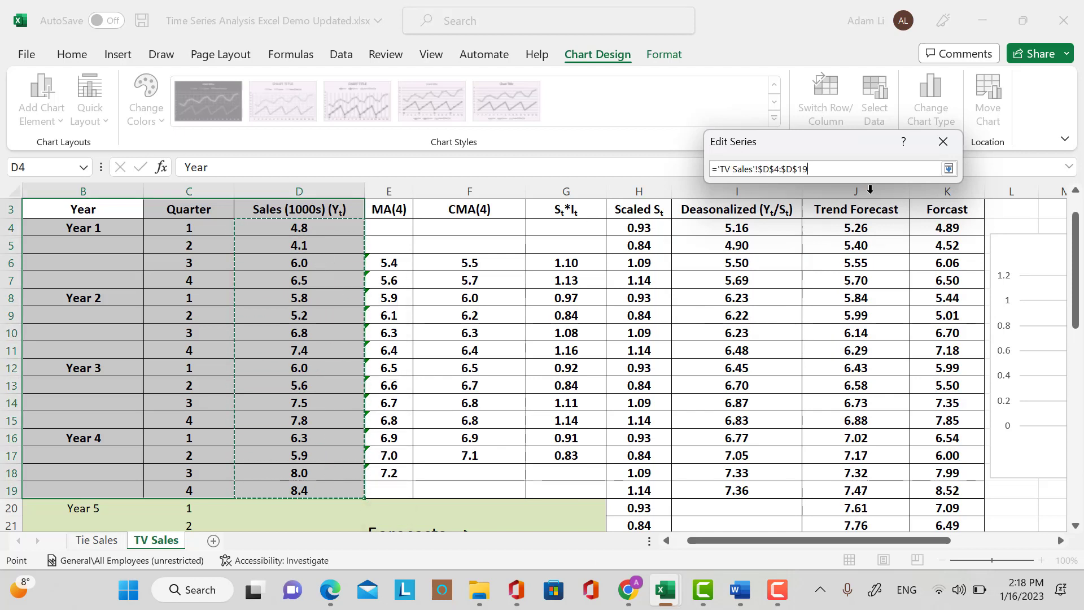
pyautogui.click(948, 168)
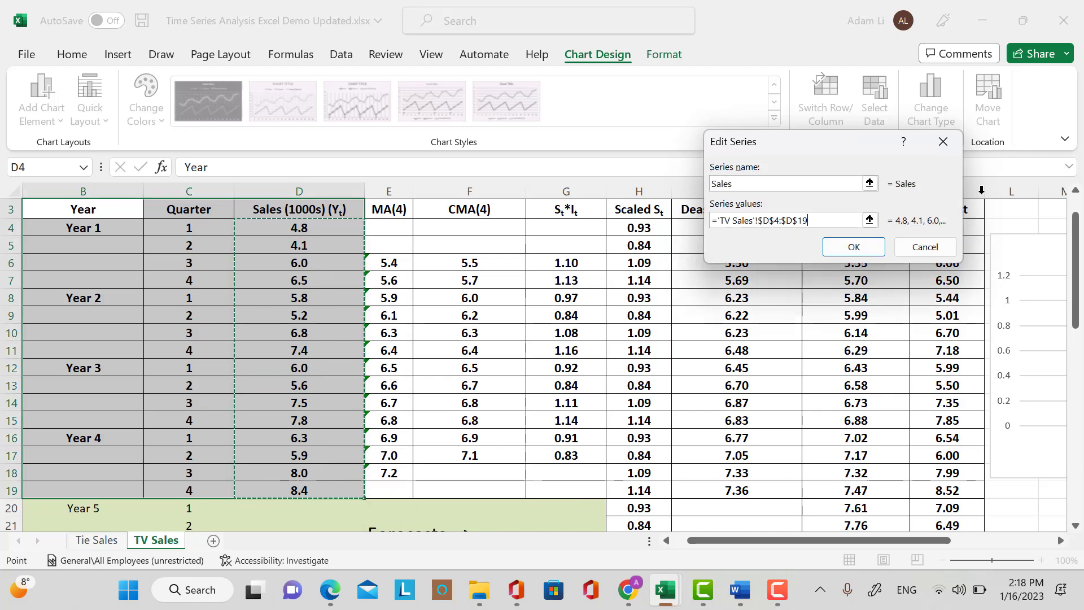
pyautogui.click(854, 247)
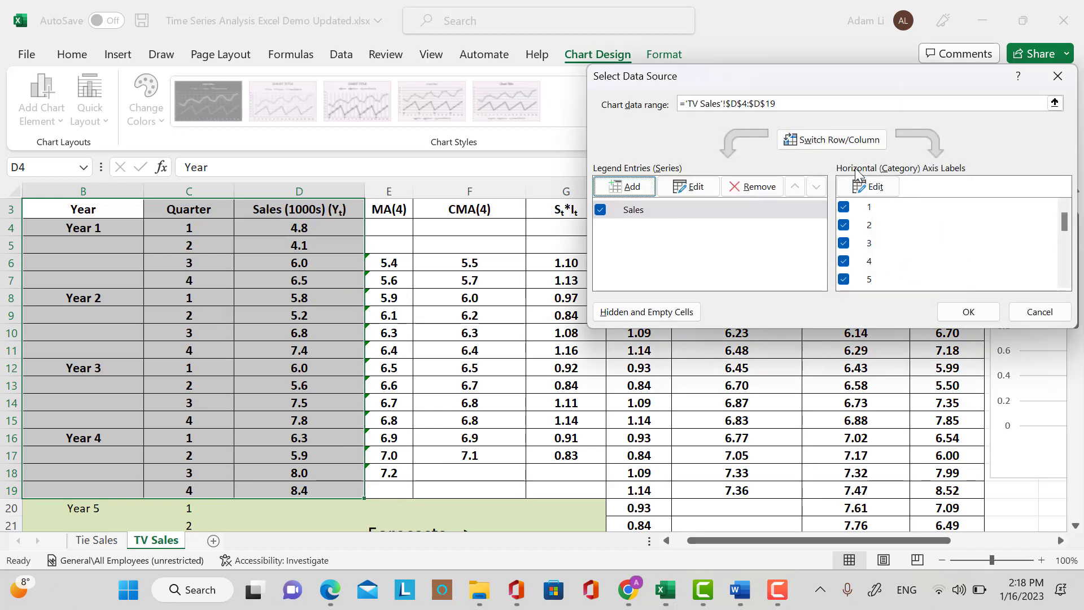
# Set the chart's horizontal axis labels to the range B3:C19 and apply the data source.
pyautogui.click(875, 192)
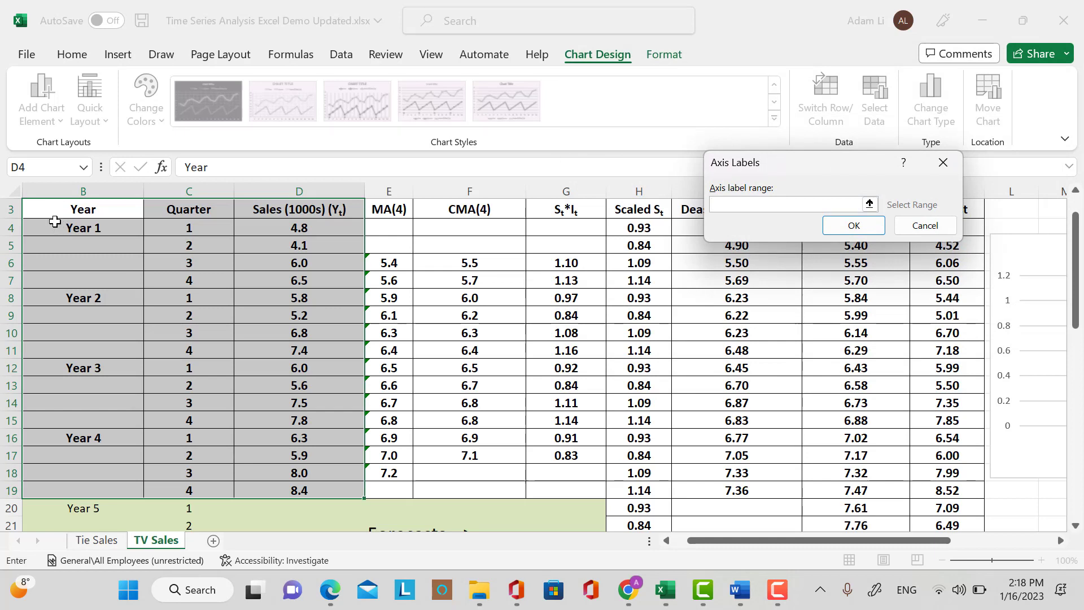
pyautogui.moveTo(60, 214); pyautogui.dragTo(182, 491)
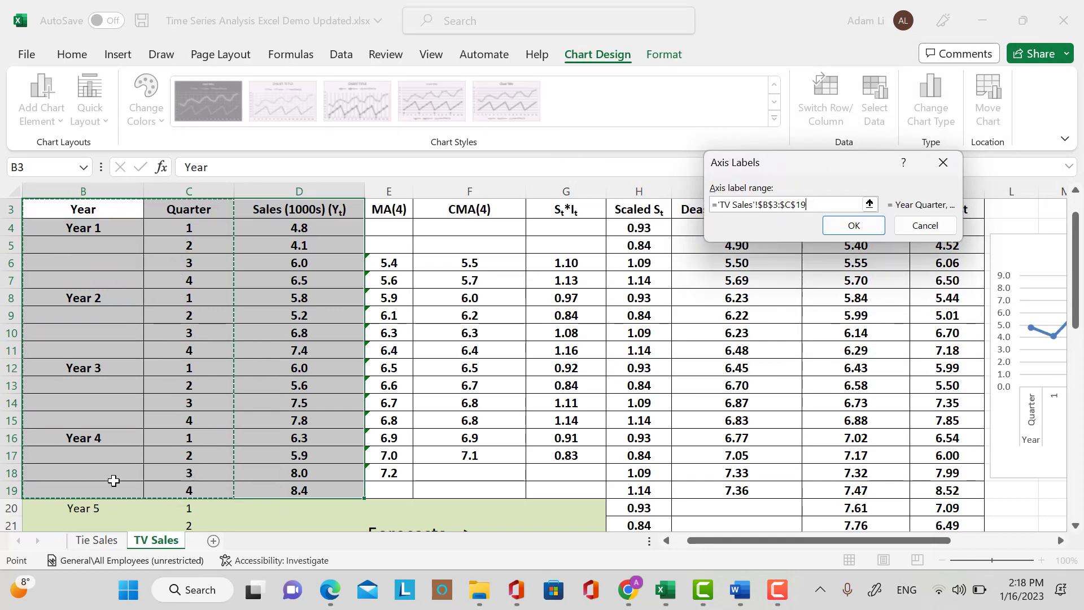
pyautogui.click(833, 224)
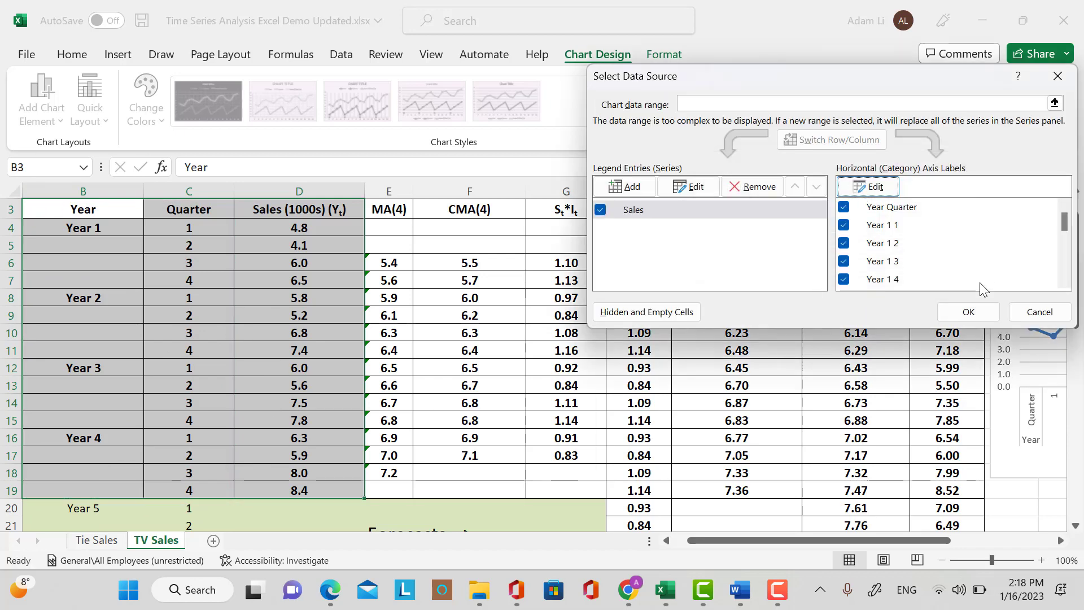
pyautogui.click(968, 311)
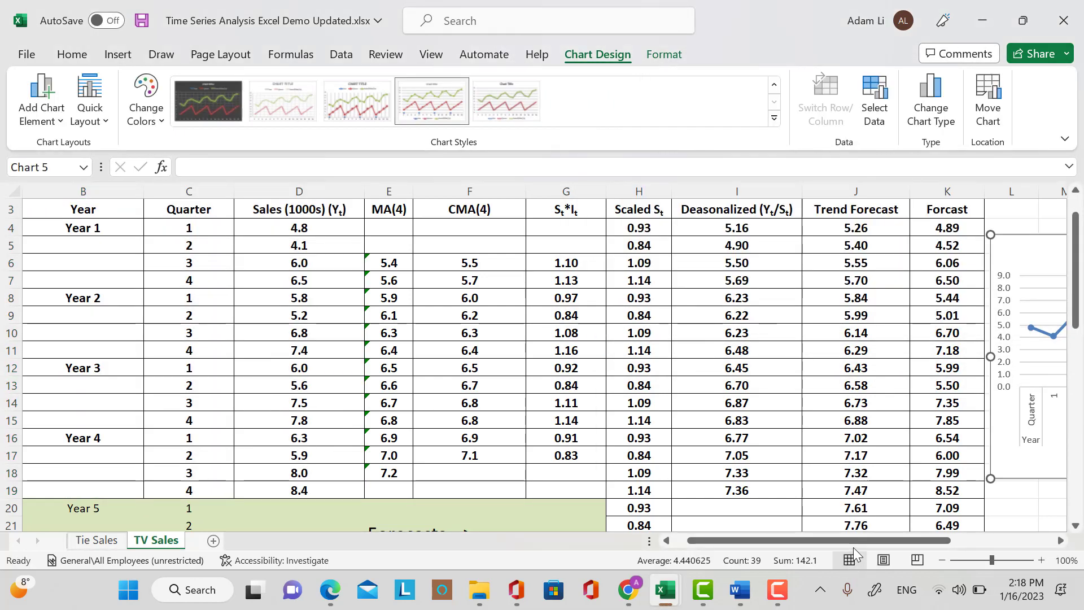
pyautogui.moveTo(859, 540); pyautogui.dragTo(962, 540)
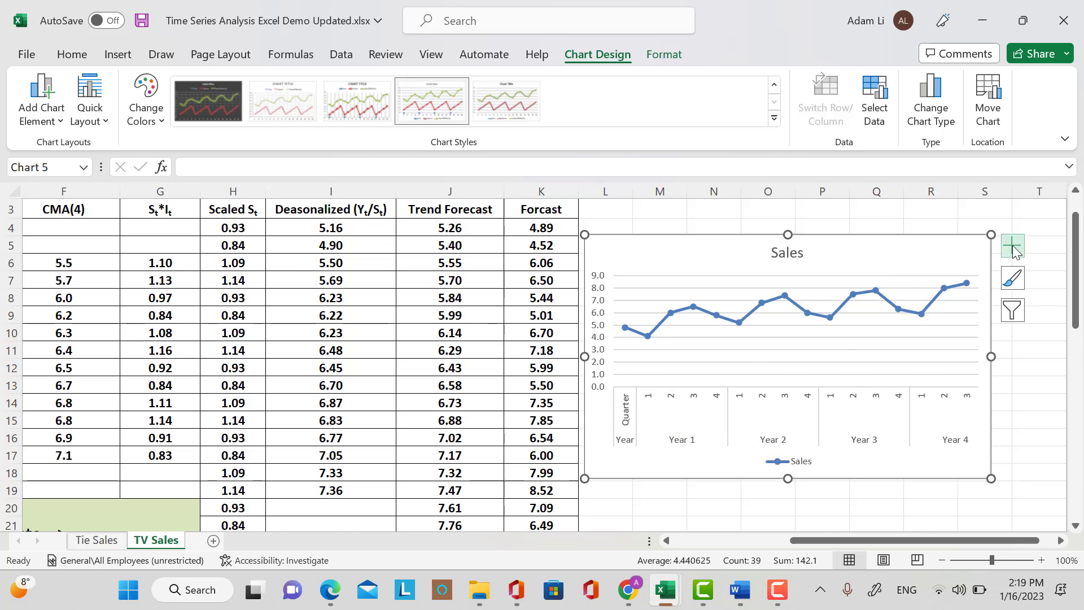
# Change the chart's horizontal axis label range to B4:C19, leaving out the header row.
pyautogui.click(874, 99)
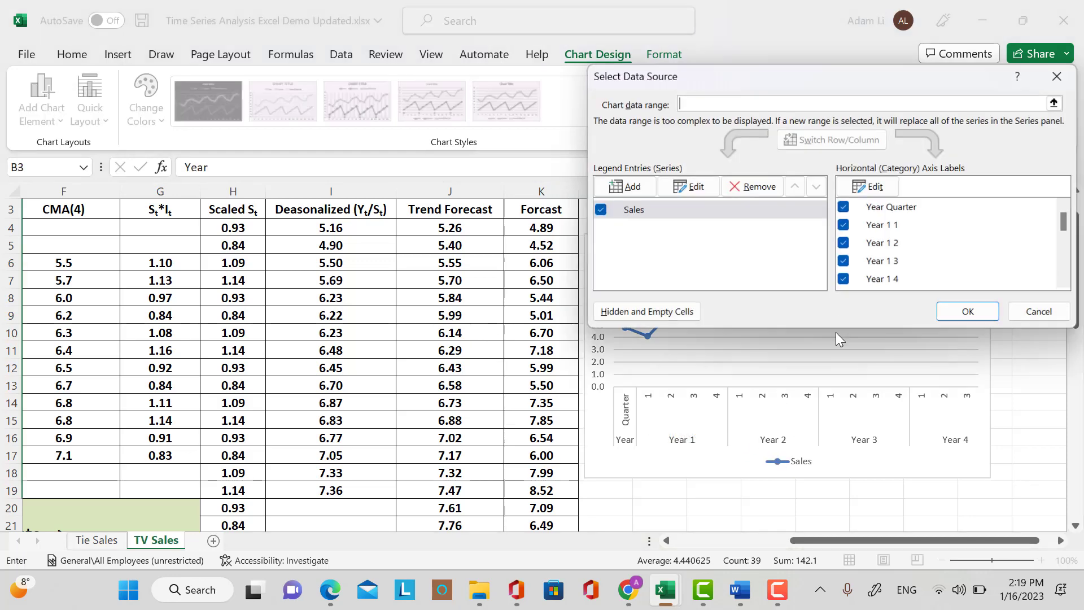
pyautogui.click(876, 188)
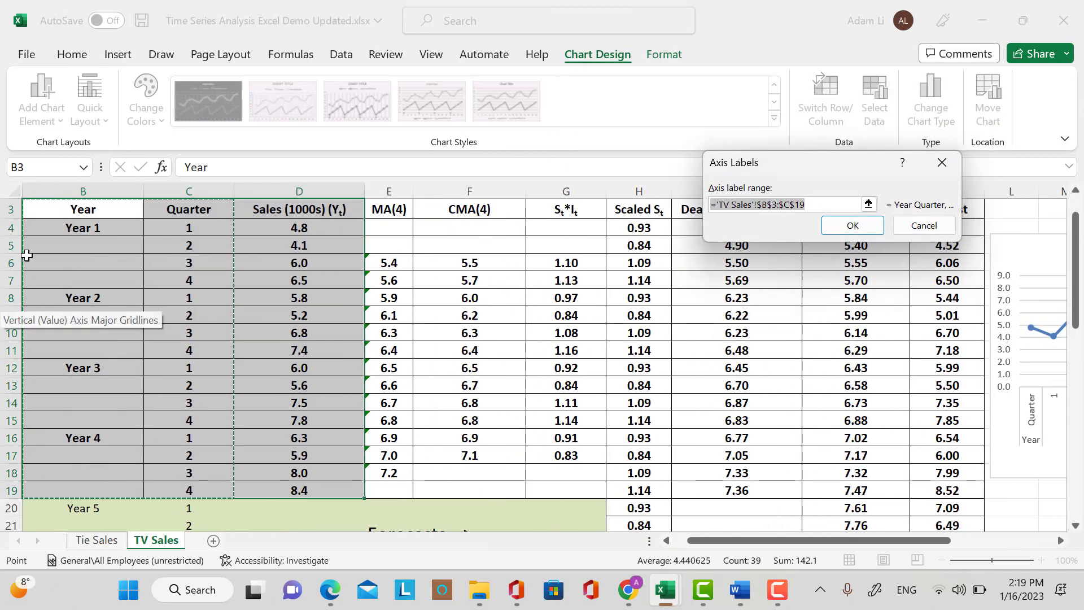
pyautogui.click(47, 227)
pyautogui.moveTo(48, 227); pyautogui.dragTo(176, 484)
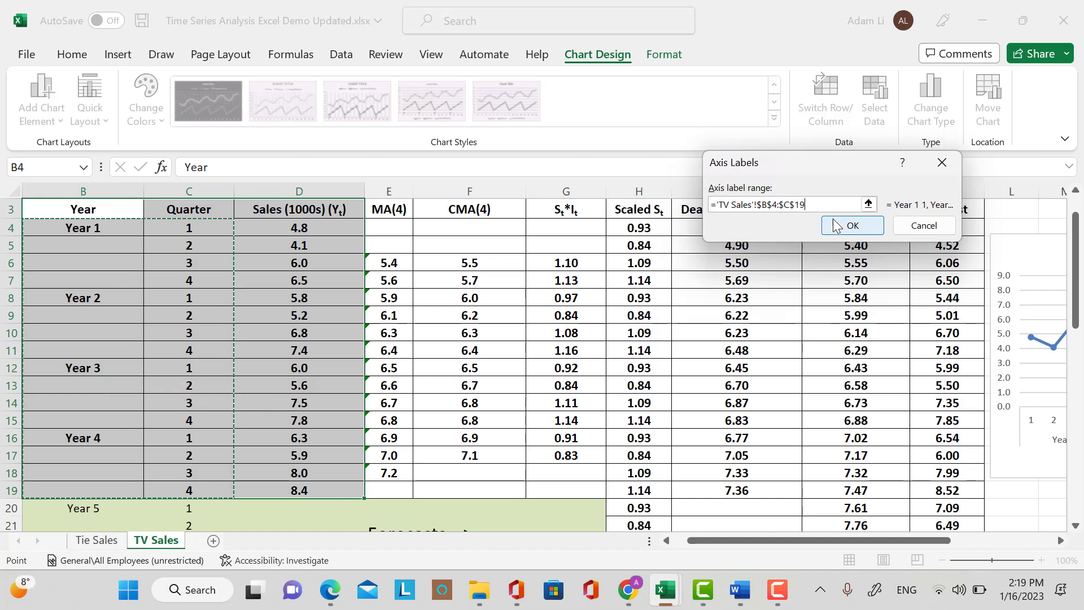
pyautogui.click(853, 225)
pyautogui.click(966, 310)
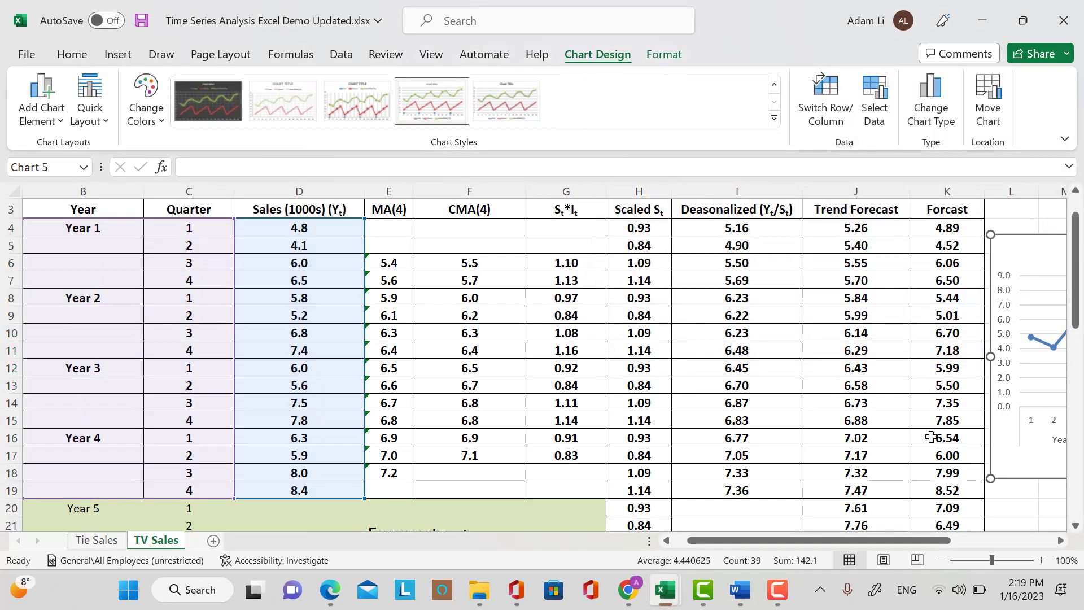
# Clear the text of the Sales chart's title.
pyautogui.moveTo(885, 536); pyautogui.dragTo(988, 540)
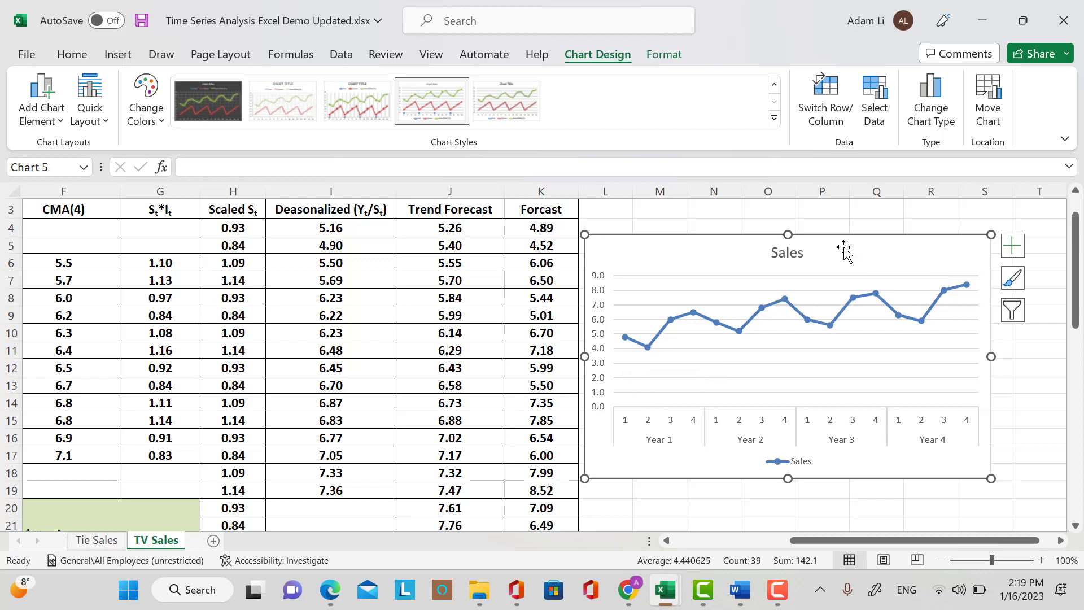
pyautogui.click(788, 252)
pyautogui.doubleClick(788, 253)
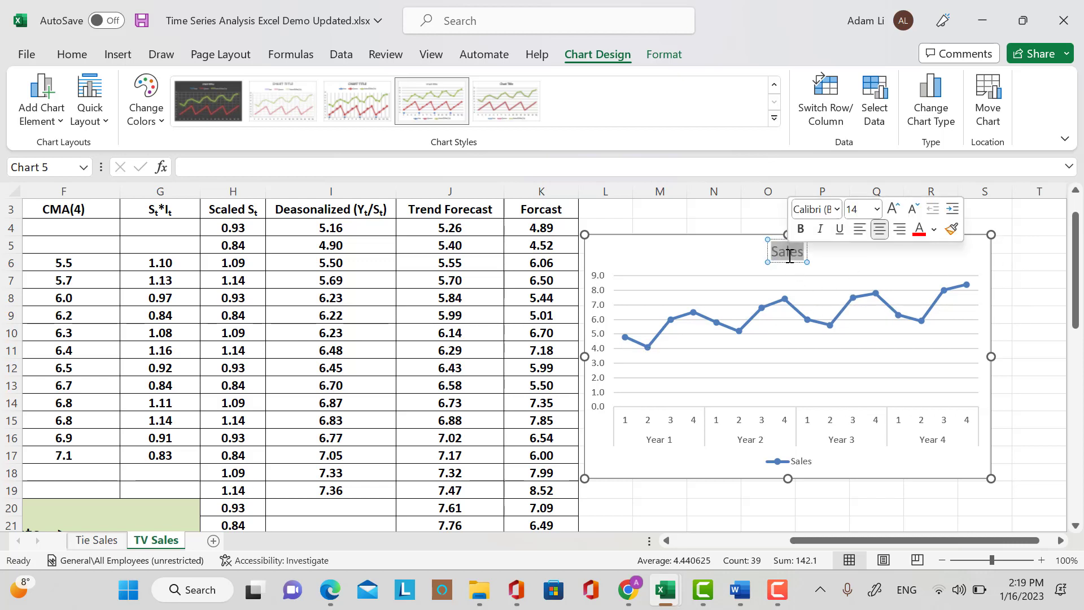
pyautogui.press('Delete')
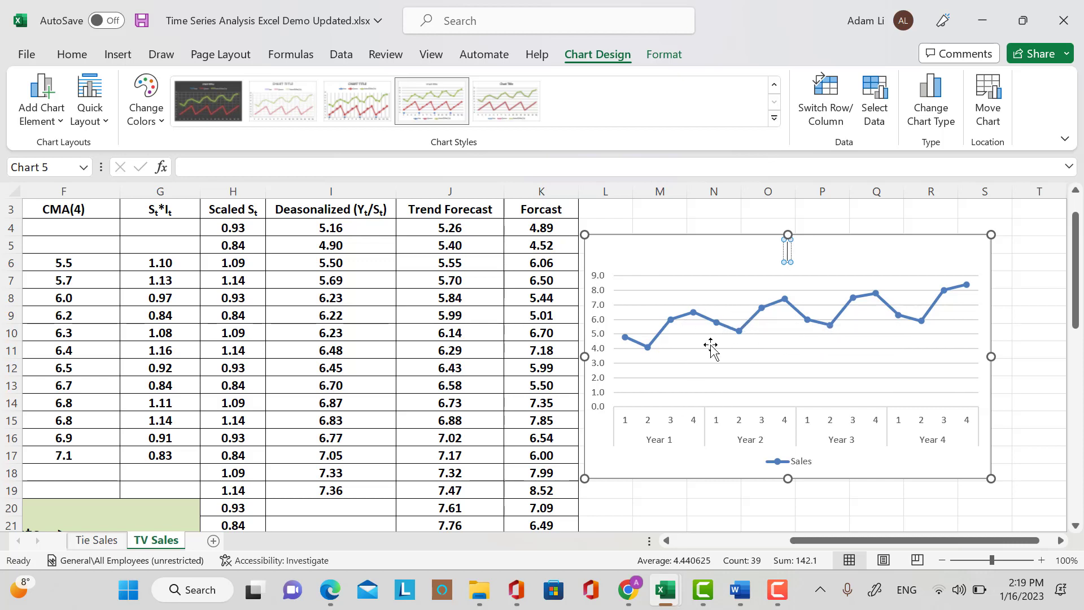
# Add a second chart series named Forecasting Sales with values from the forecast column, K4:K23.
pyautogui.click(869, 110)
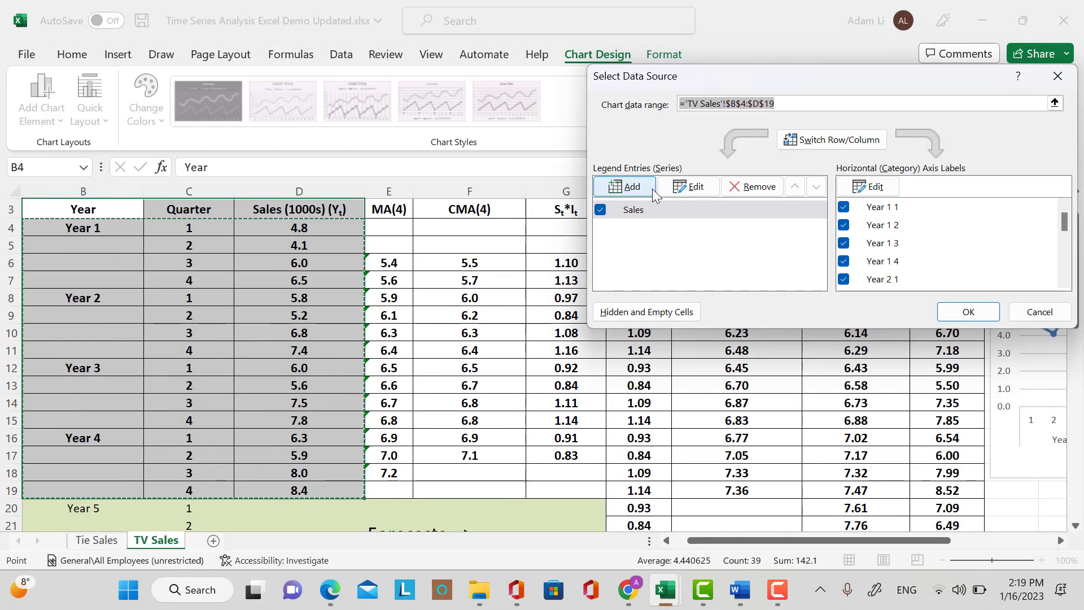
pyautogui.click(634, 188)
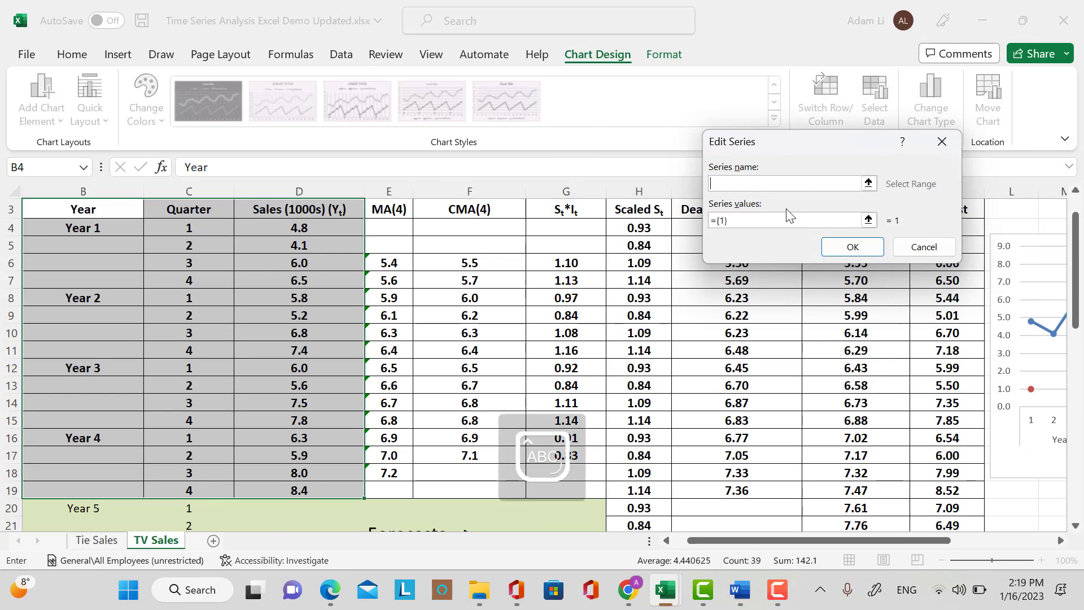
pyautogui.write('Fro')
pyautogui.write('ecasting Sales')
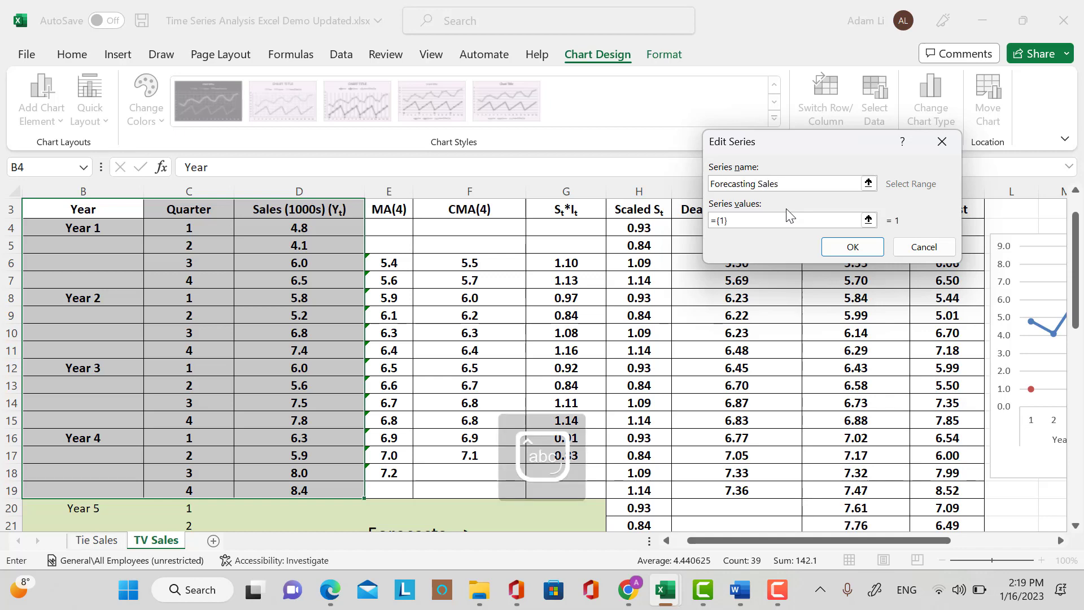
pyautogui.click(868, 220)
pyautogui.moveTo(943, 226); pyautogui.dragTo(957, 491)
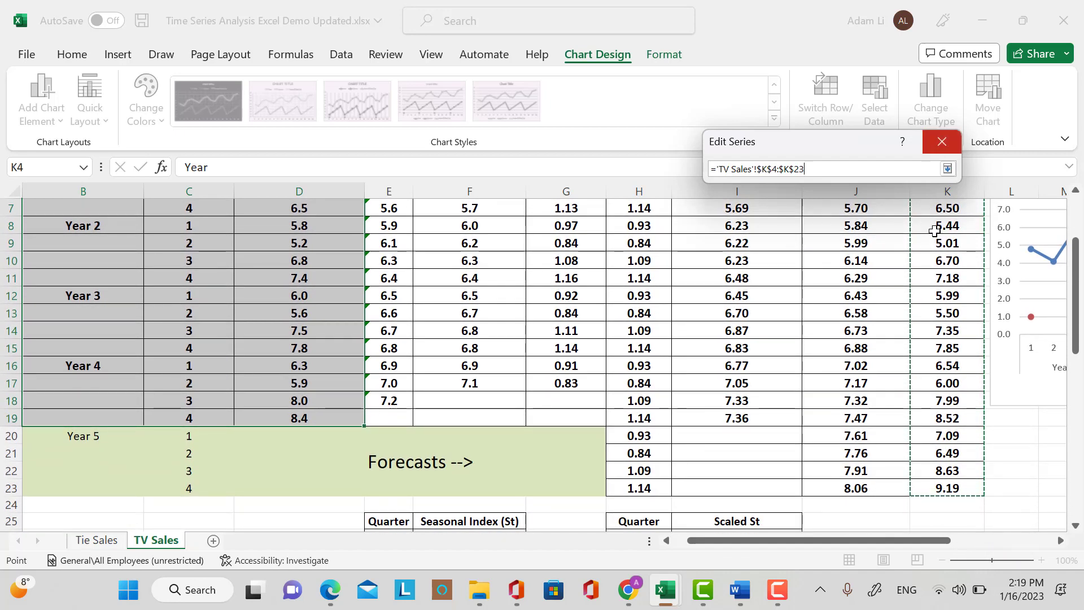
pyautogui.click(952, 172)
pyautogui.click(869, 247)
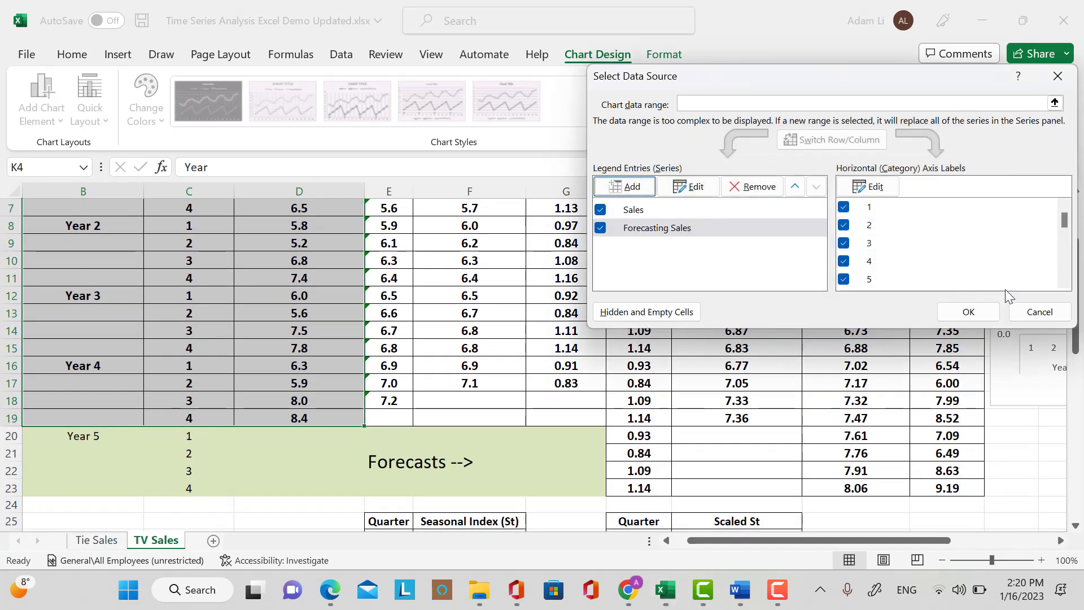
# Set the axis label range of the Forecasting Sales series to B4:C23 and apply the chart's data source.
pyautogui.click(877, 187)
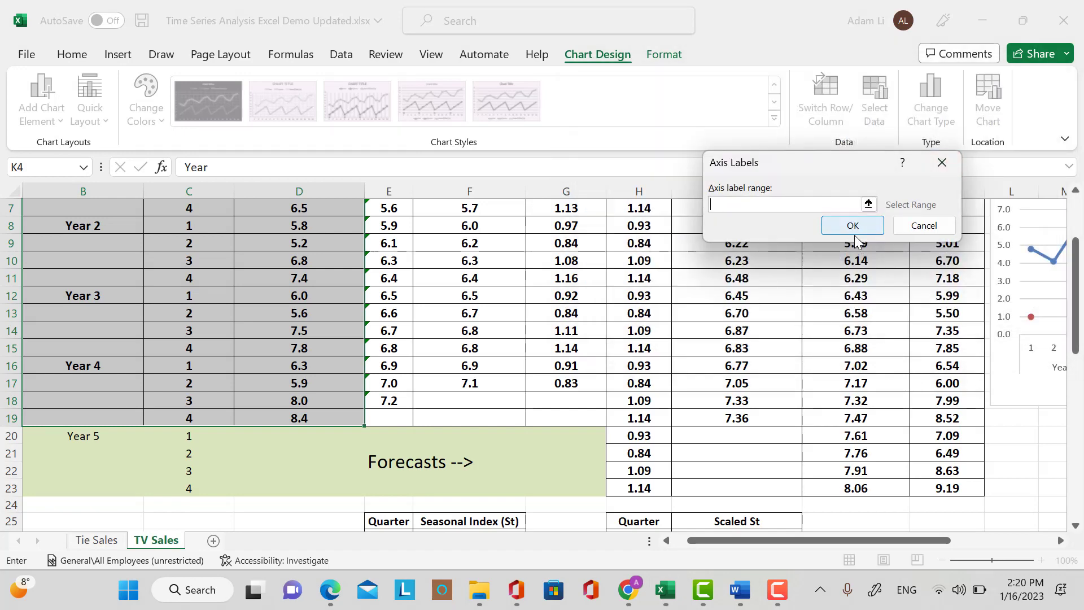
pyautogui.moveTo(788, 540); pyautogui.dragTo(693, 541)
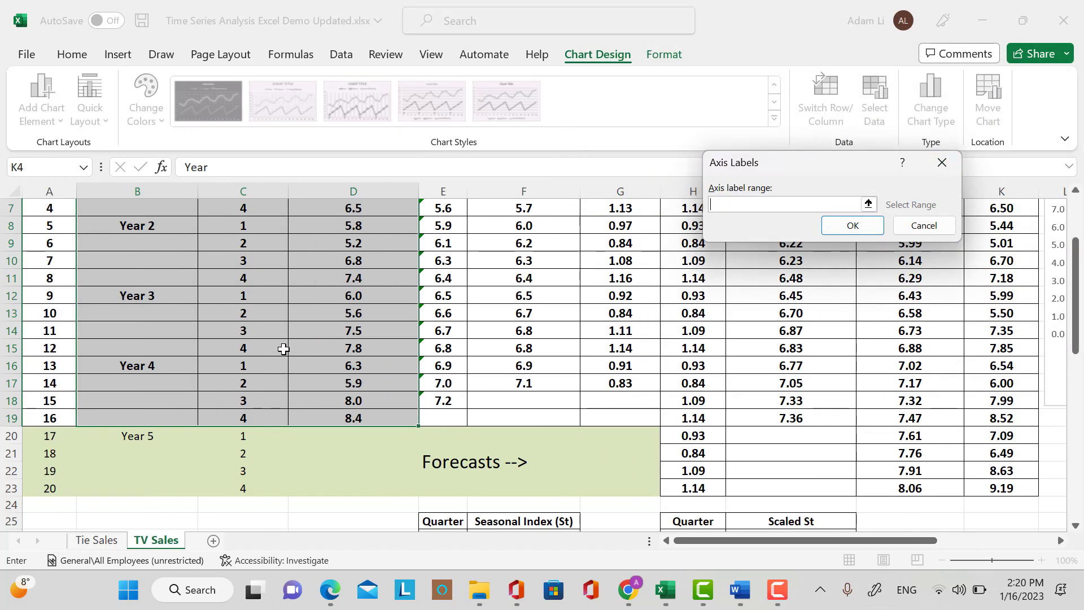
pyautogui.scroll(2, 283, 348)
pyautogui.moveTo(109, 271); pyautogui.dragTo(267, 395)
pyautogui.scroll(4, 271, 361)
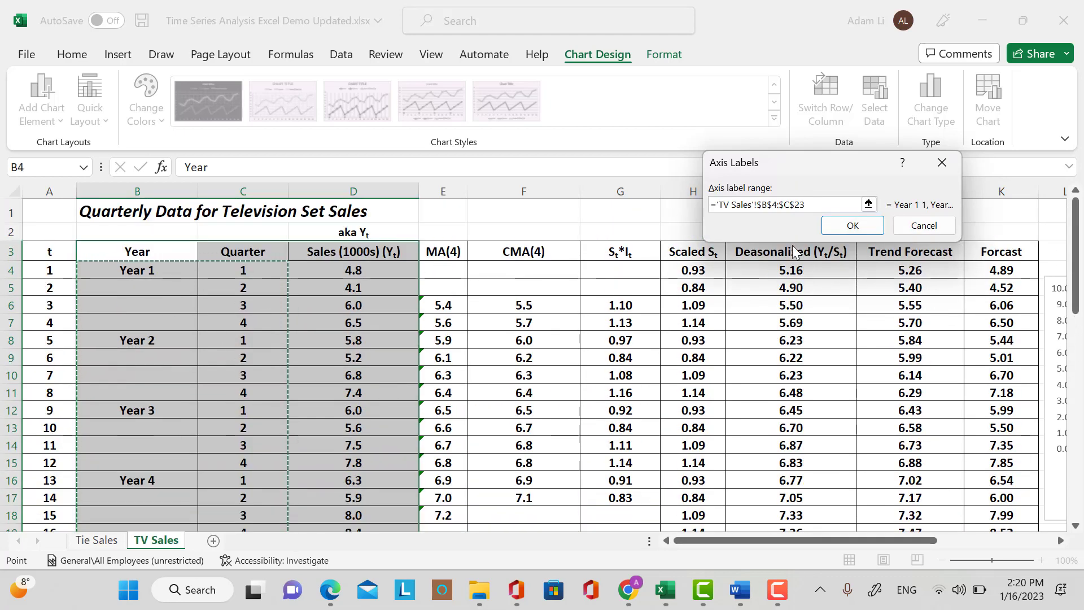
pyautogui.click(853, 225)
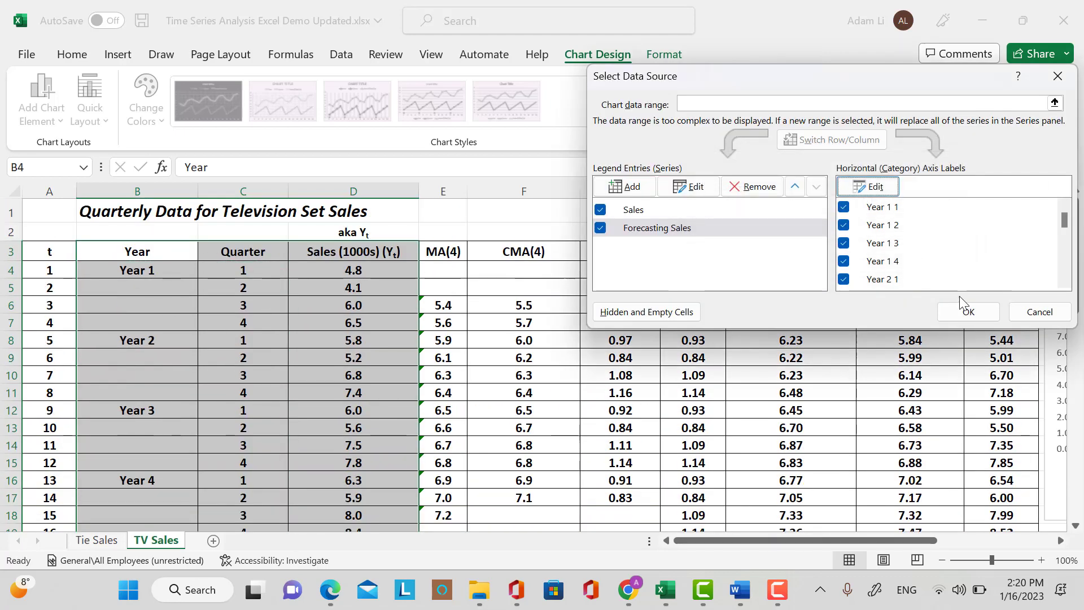
pyautogui.click(966, 311)
pyautogui.moveTo(881, 536); pyautogui.dragTo(1083, 549)
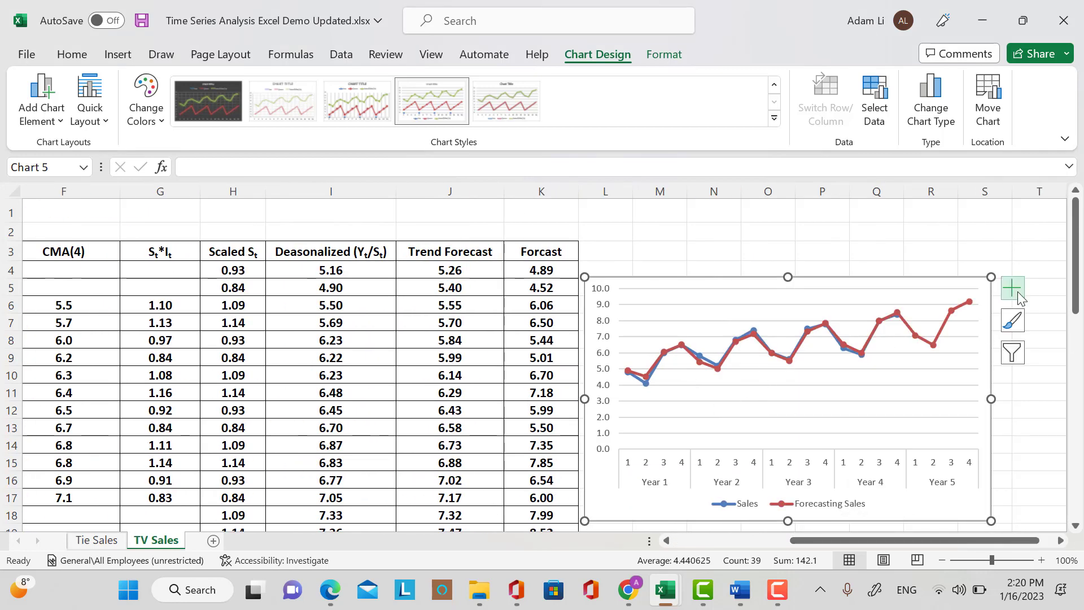
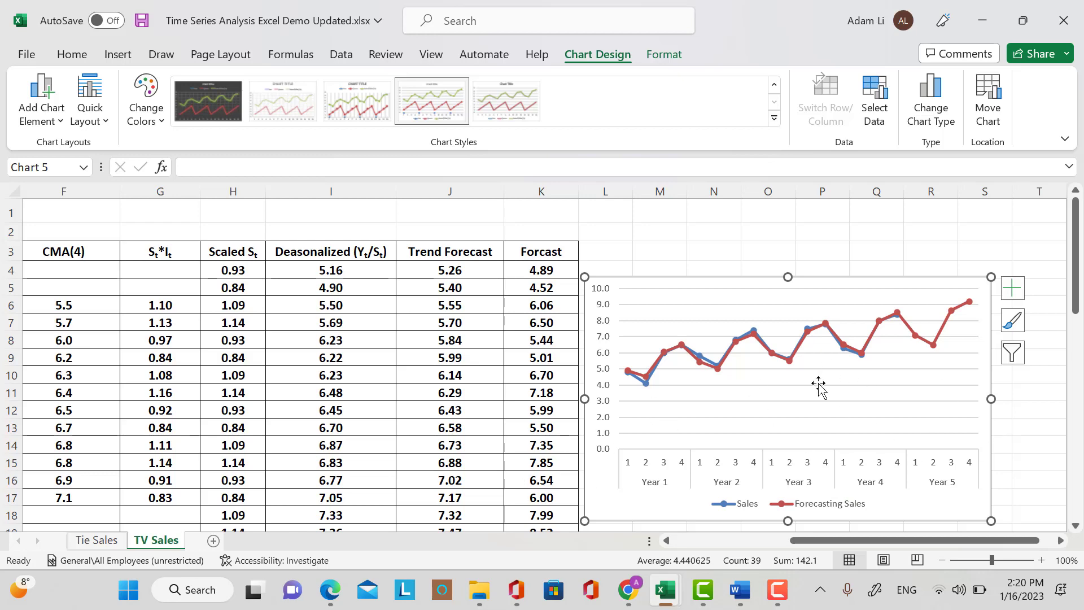
# Start adding a third series to the sales chart and name it CMA(4).
pyautogui.scroll(-1, 819, 383)
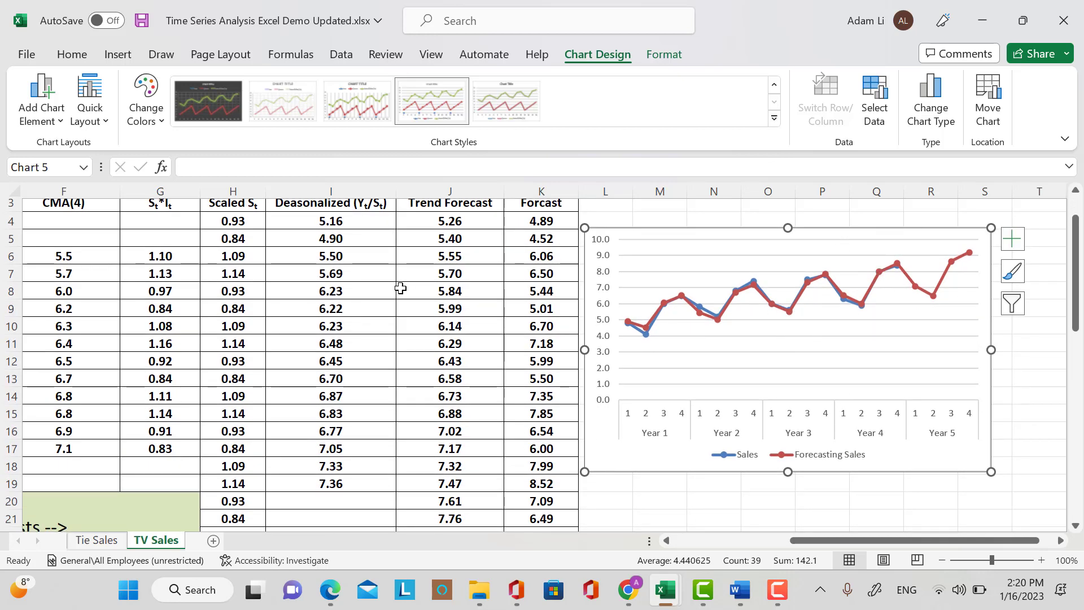
pyautogui.moveTo(807, 537)
pyautogui.mouseDown()
pyautogui.moveTo(767, 546)
pyautogui.moveTo(811, 557)
pyautogui.mouseUp()
pyautogui.click(874, 105)
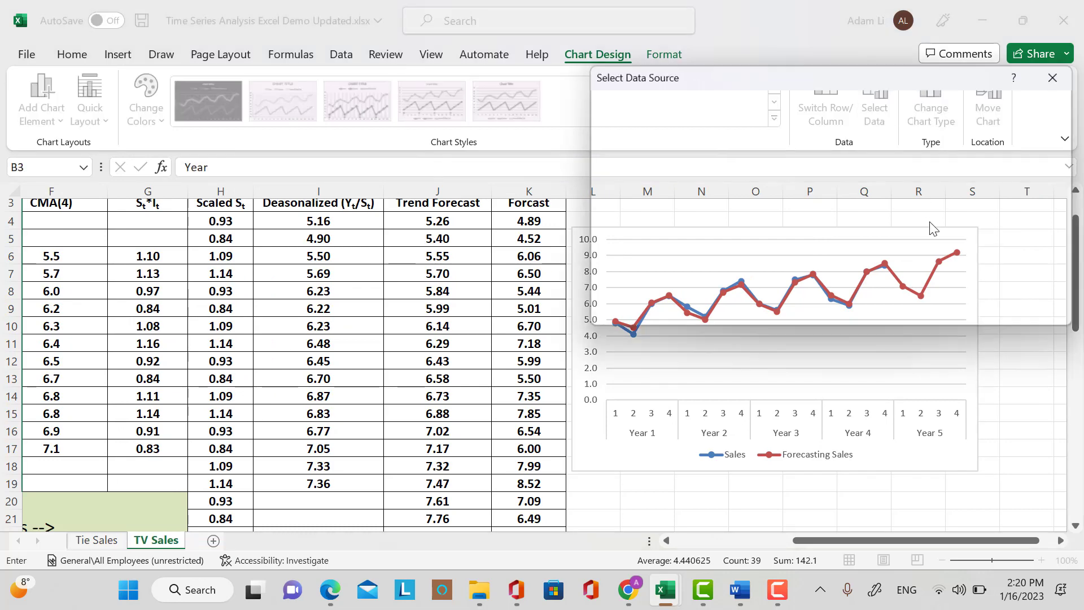
pyautogui.click(689, 186)
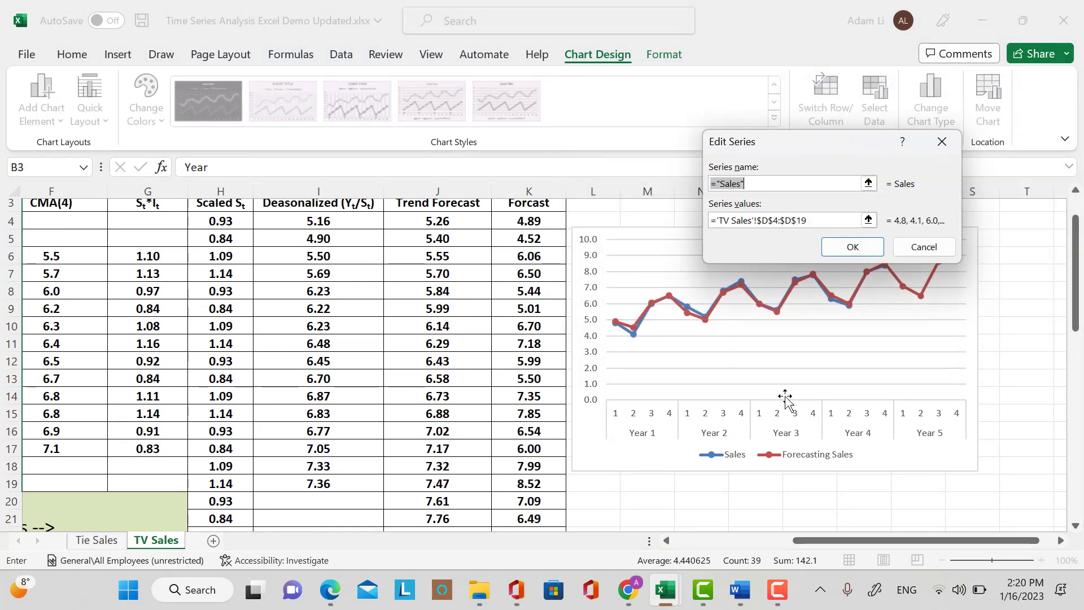
pyautogui.click(853, 246)
pyautogui.click(624, 184)
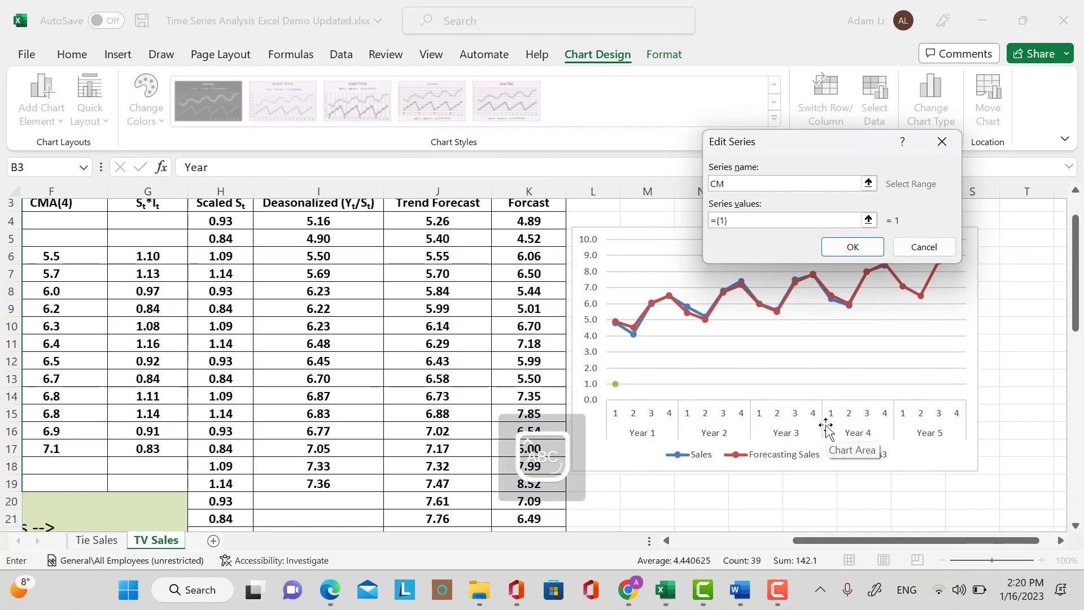
pyautogui.write('CMA(4)')
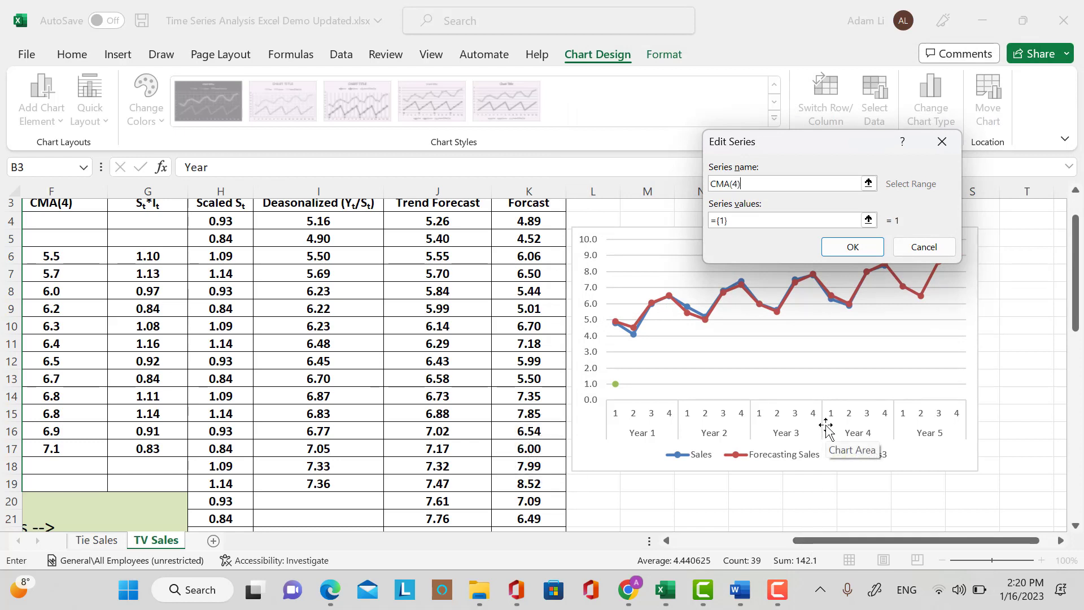
# Set the CMA(4) series values to the range F4:F19 and apply the data source to the chart.
pyautogui.click(868, 219)
pyautogui.moveTo(830, 543); pyautogui.dragTo(739, 546)
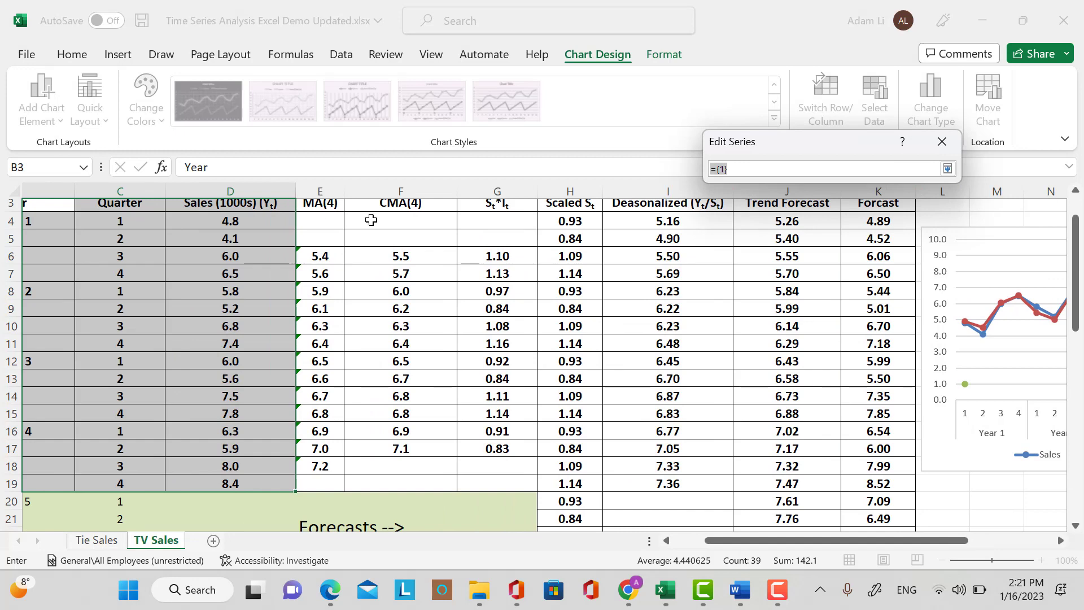
pyautogui.moveTo(370, 219); pyautogui.dragTo(415, 484)
pyautogui.click(947, 169)
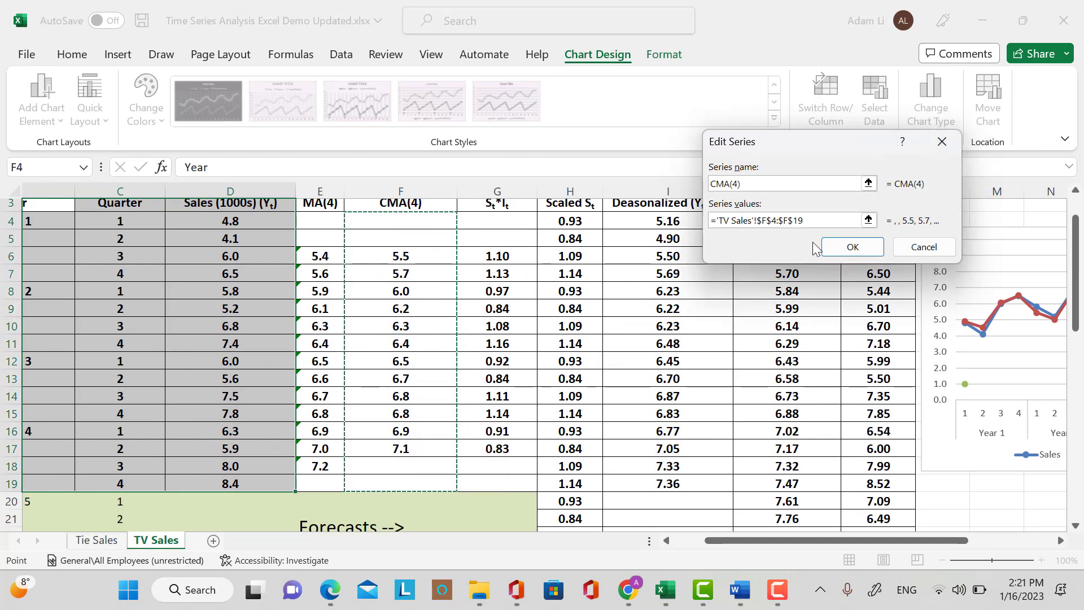
pyautogui.click(842, 249)
pyautogui.click(969, 311)
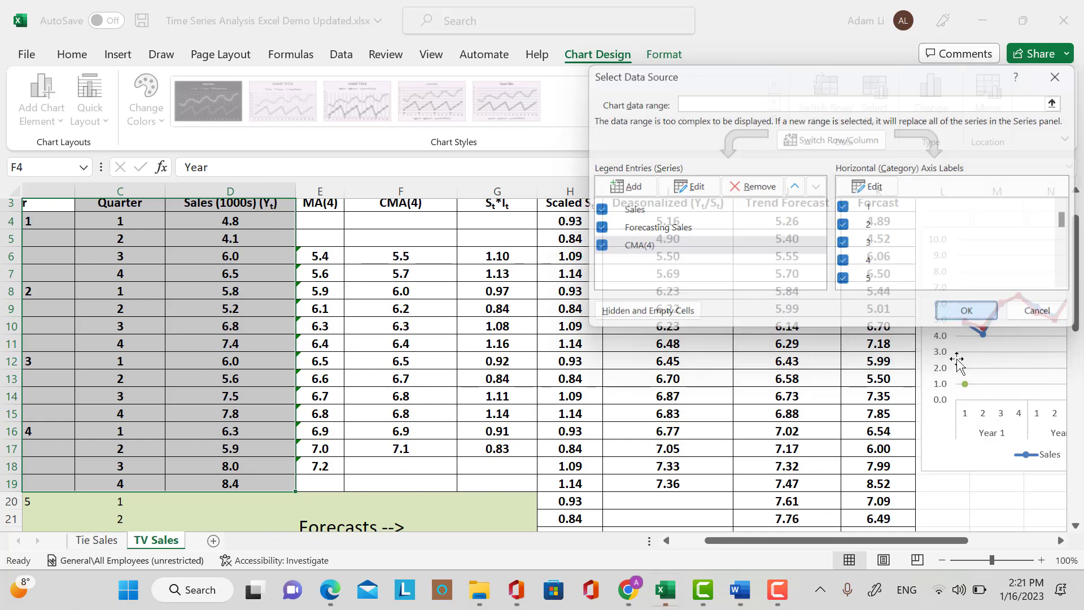
pyautogui.moveTo(889, 540); pyautogui.dragTo(1078, 558)
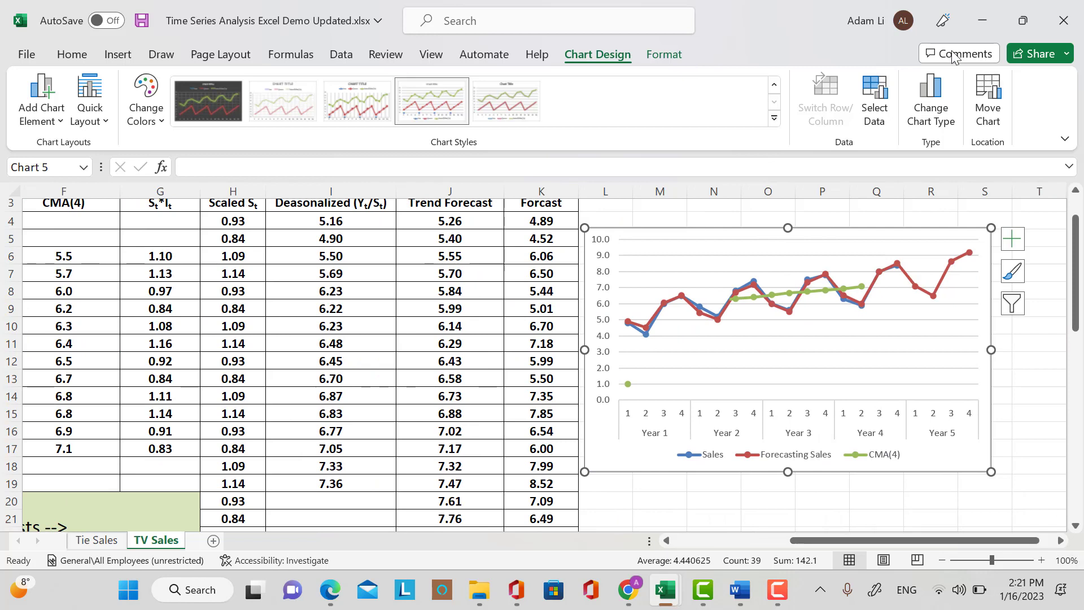
# Change the CMA(4) series values to F6:F17, leaving out the blank cells, and apply the chart's data source.
pyautogui.click(874, 104)
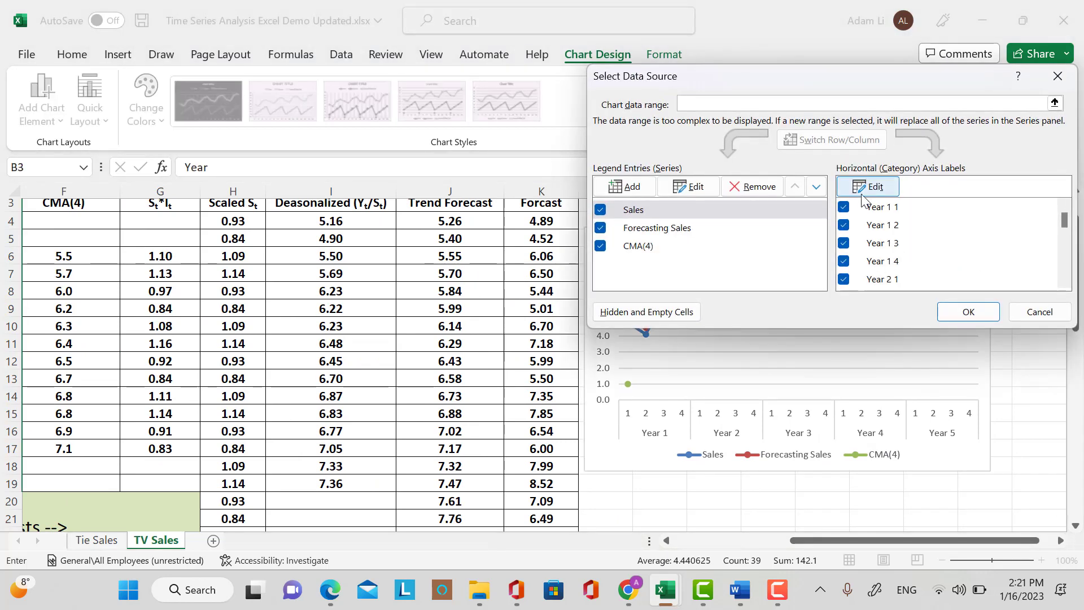
pyautogui.click(643, 246)
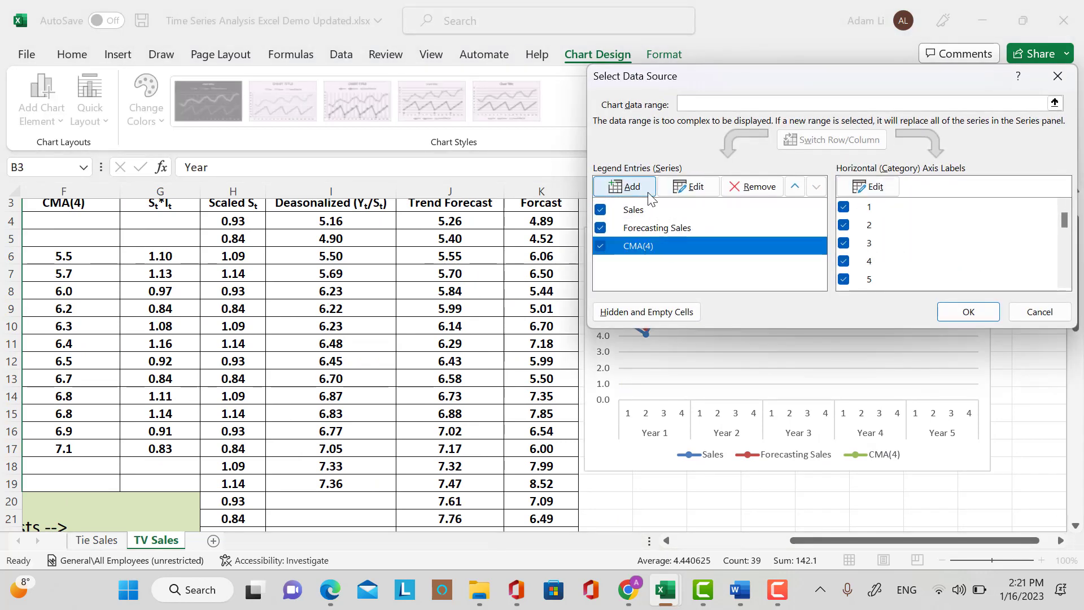
pyautogui.click(682, 192)
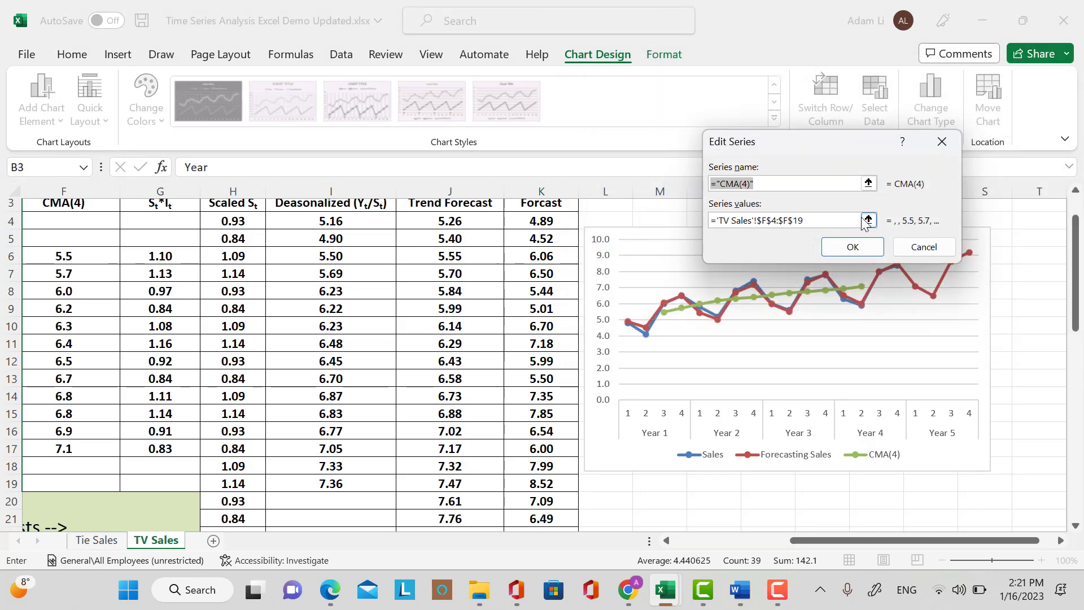
pyautogui.click(868, 222)
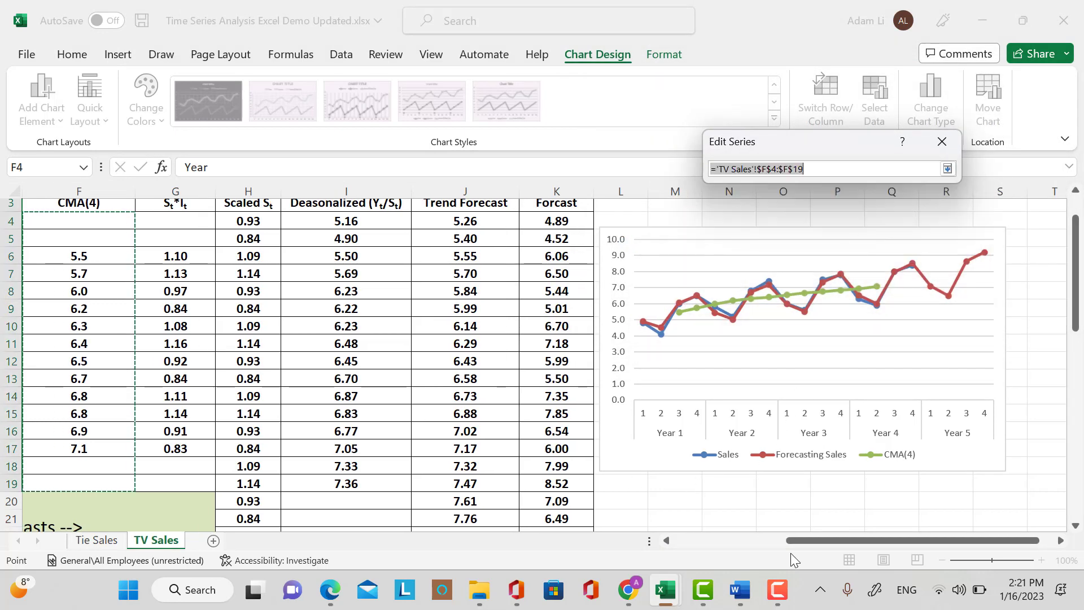
pyautogui.moveTo(794, 541); pyautogui.dragTo(746, 544)
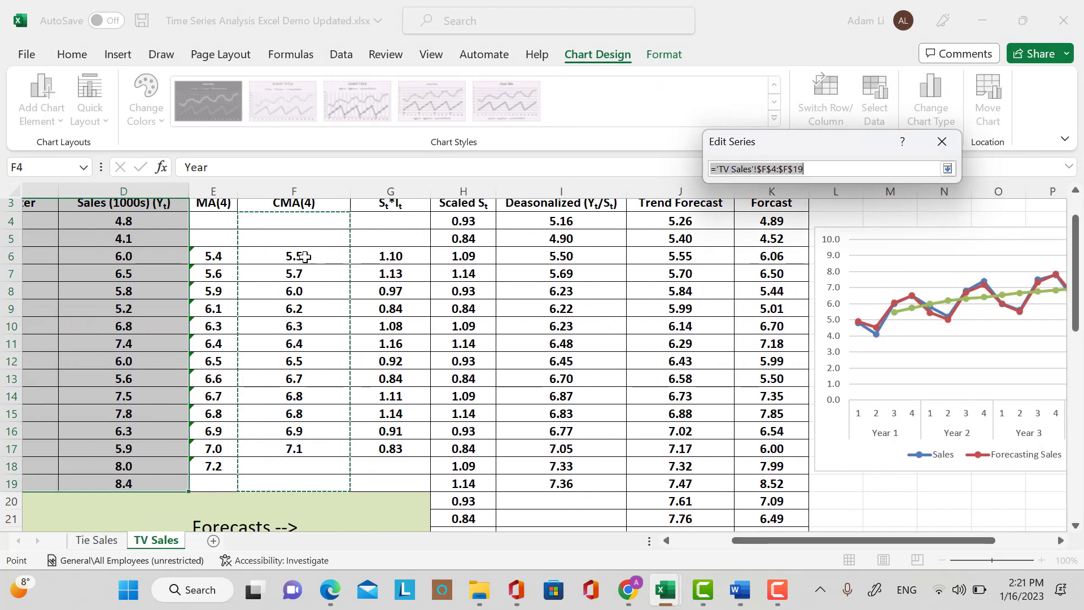
pyautogui.moveTo(302, 256); pyautogui.dragTo(344, 442)
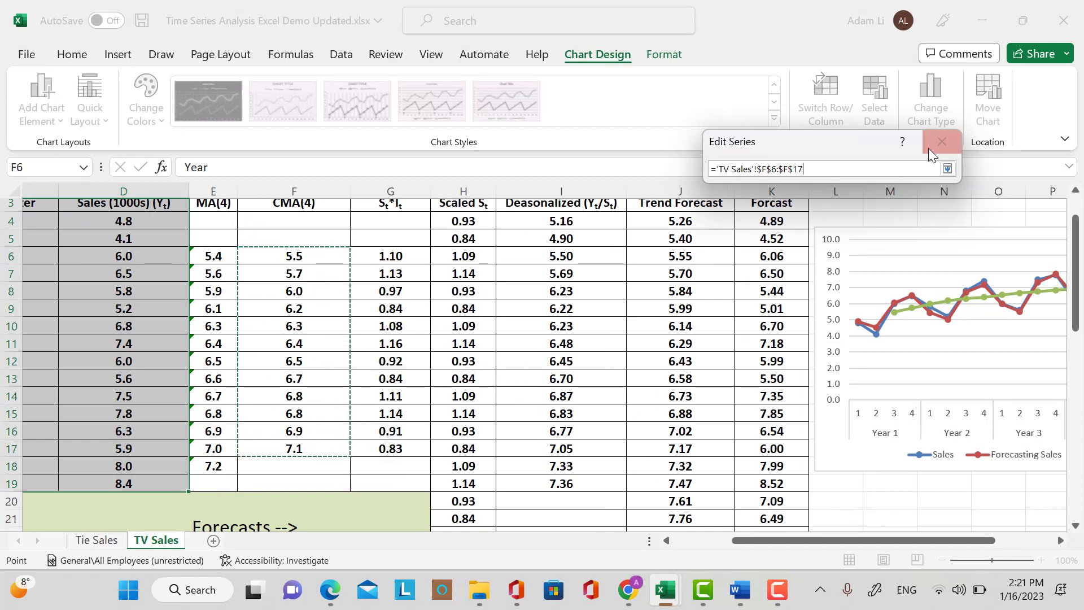
pyautogui.click(947, 169)
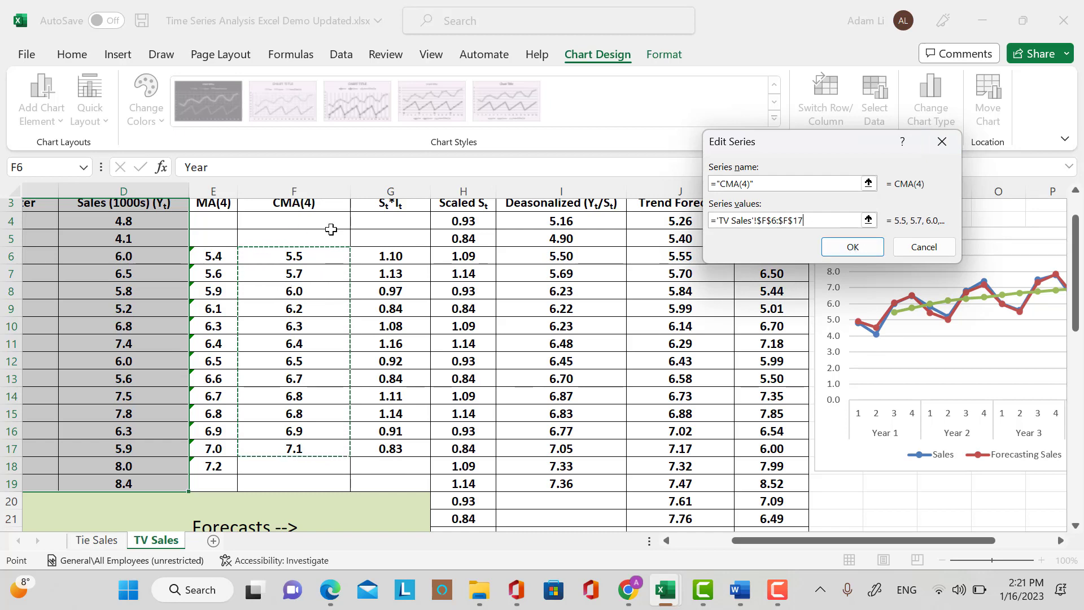
pyautogui.click(852, 247)
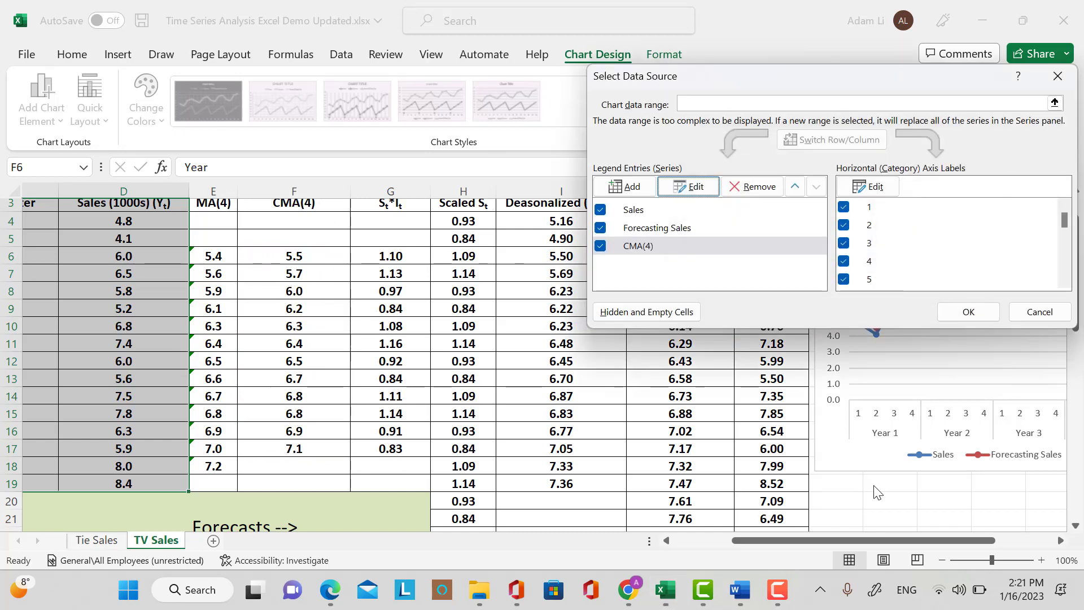
pyautogui.click(968, 311)
pyautogui.moveTo(910, 541); pyautogui.dragTo(999, 547)
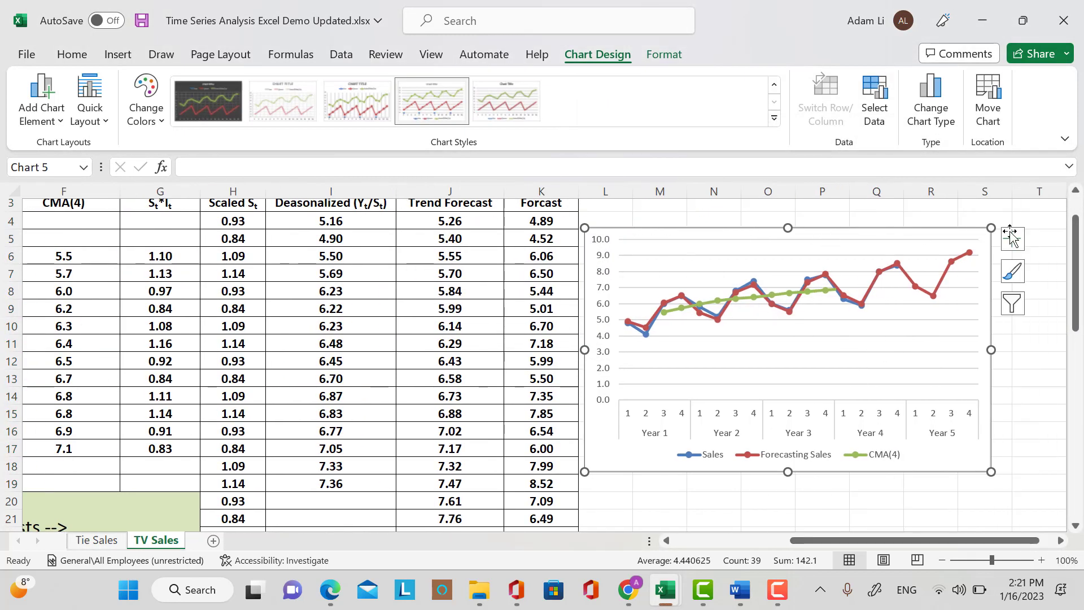
# In cell M20 below the chart, write "Based on the above graph, the forecasting sales alighed with the actual sales closely.".
pyautogui.scroll(-1, 999, 255)
pyautogui.click(672, 458)
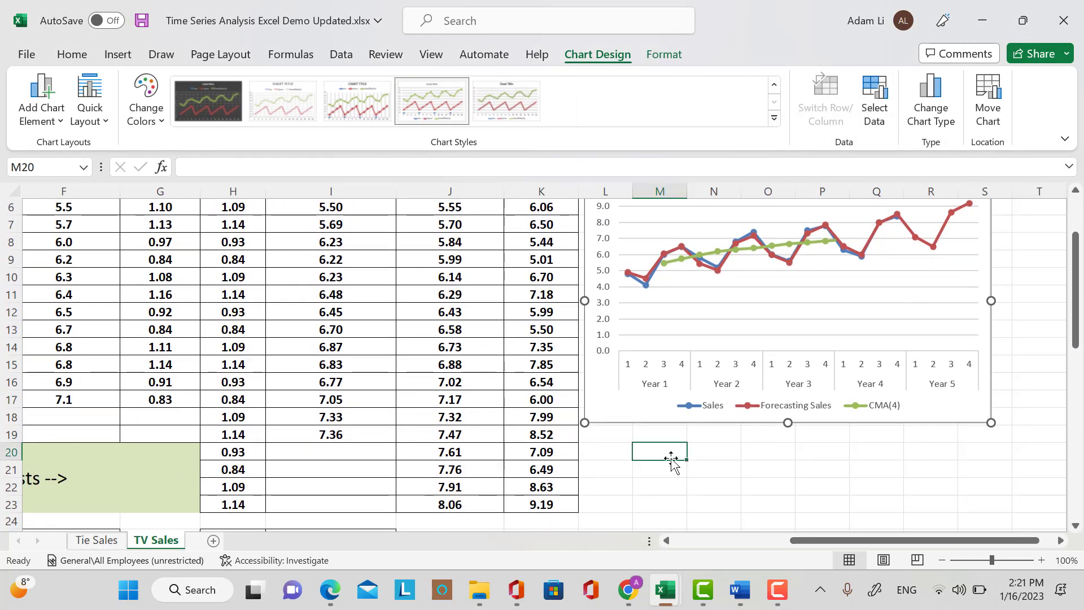
pyautogui.press('capslock')
pyautogui.write('b')
pyautogui.press('capslock')
pyautogui.write('AS')
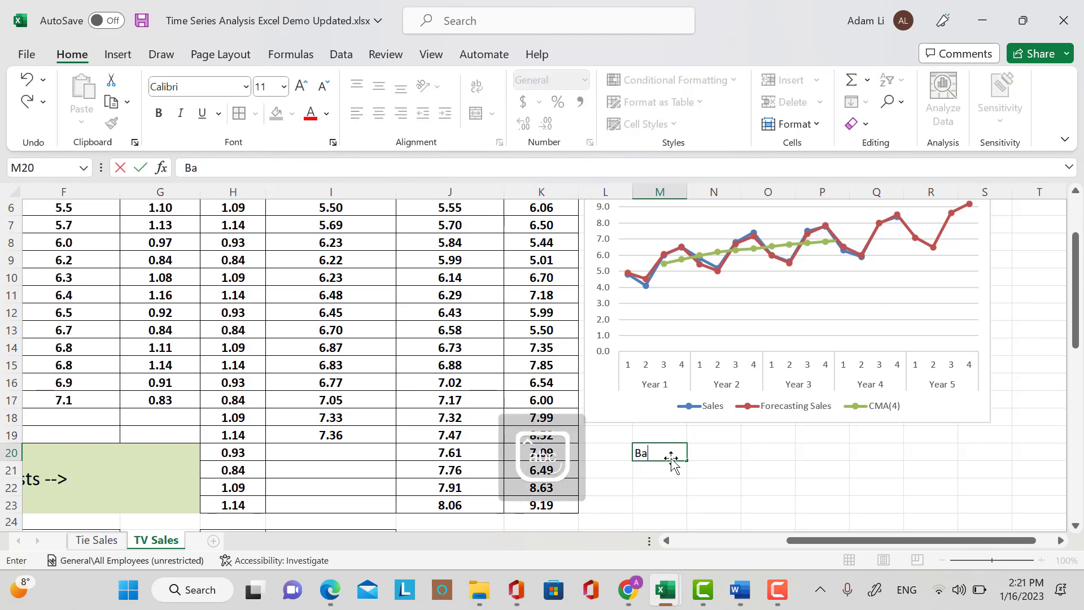
pyautogui.write('ec')
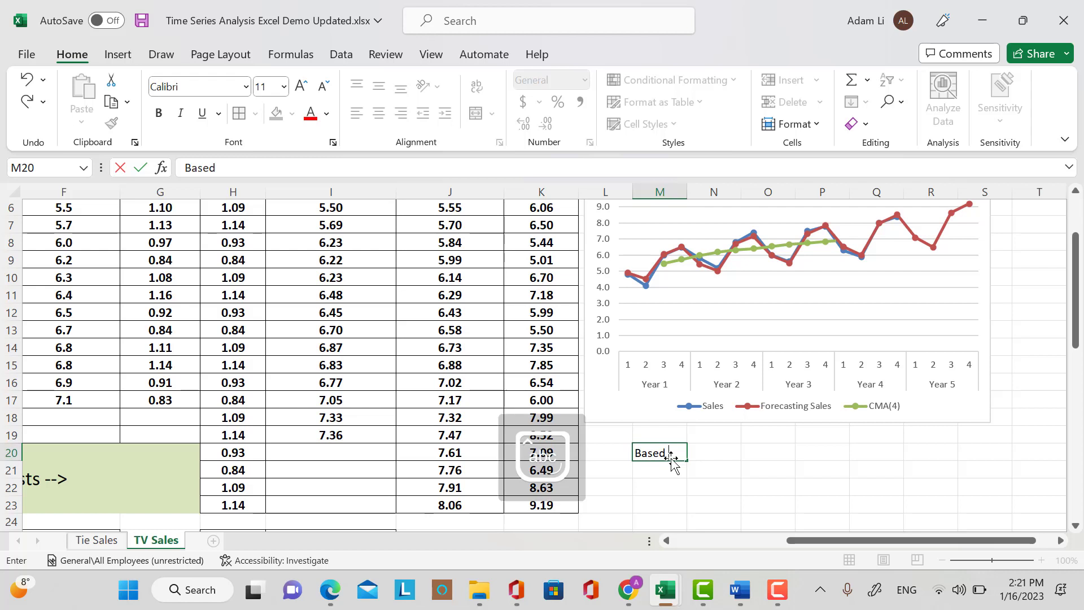
pyautogui.write(' on the above graph, tg')
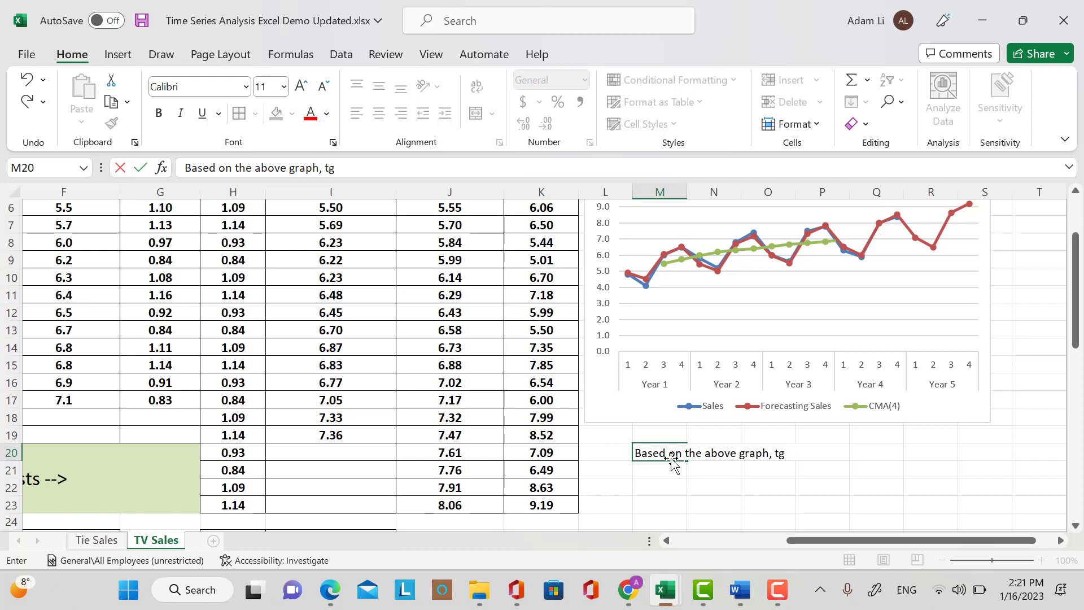
pyautogui.press('BackSpace')
pyautogui.write('he forecasting sales alighed')
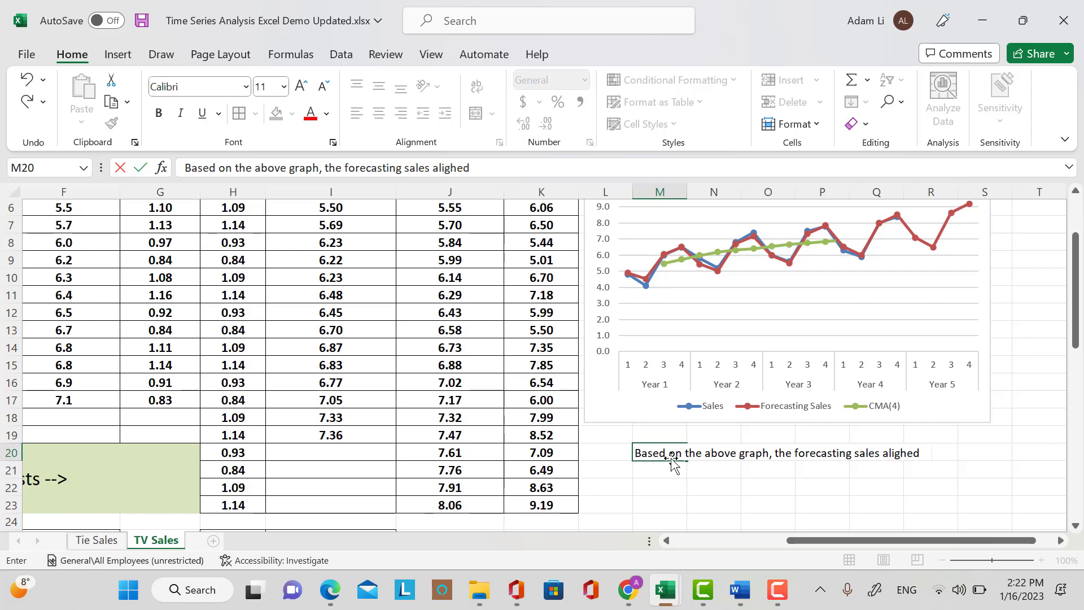
pyautogui.write('the actual sales closely')
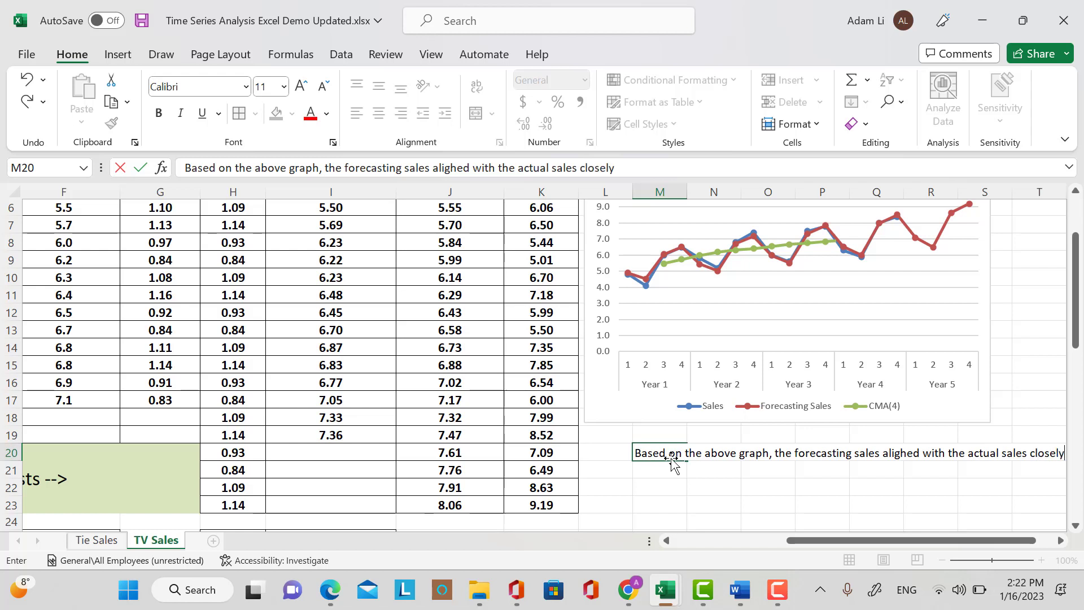
pyautogui.write('.')
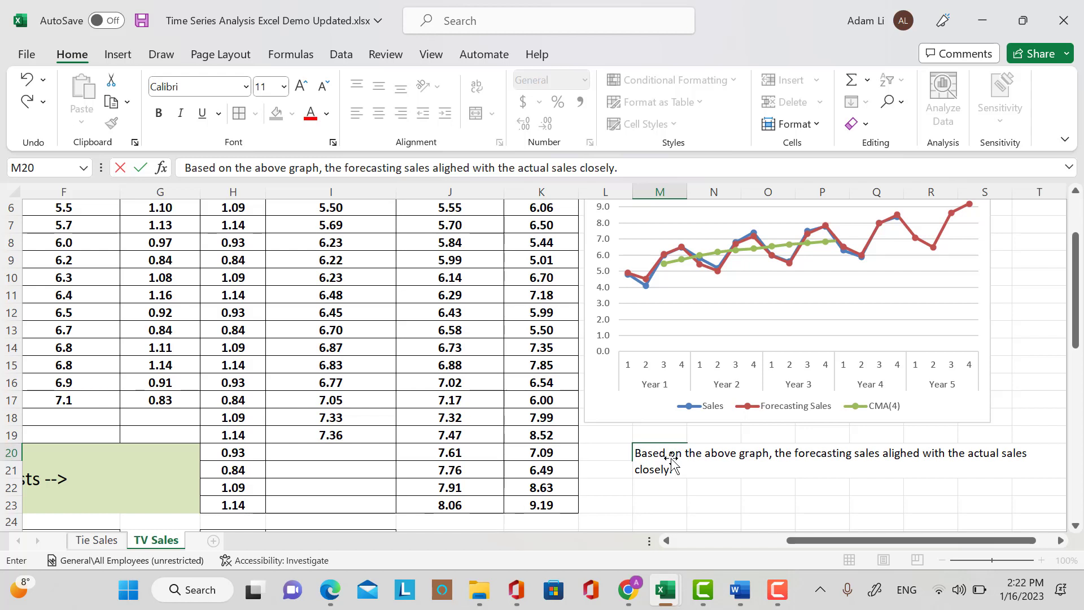
# Append the sentence "The forecasting sales for year 5 will be very accurate." to the conclusion in cell M20.
pyautogui.press('capslock')
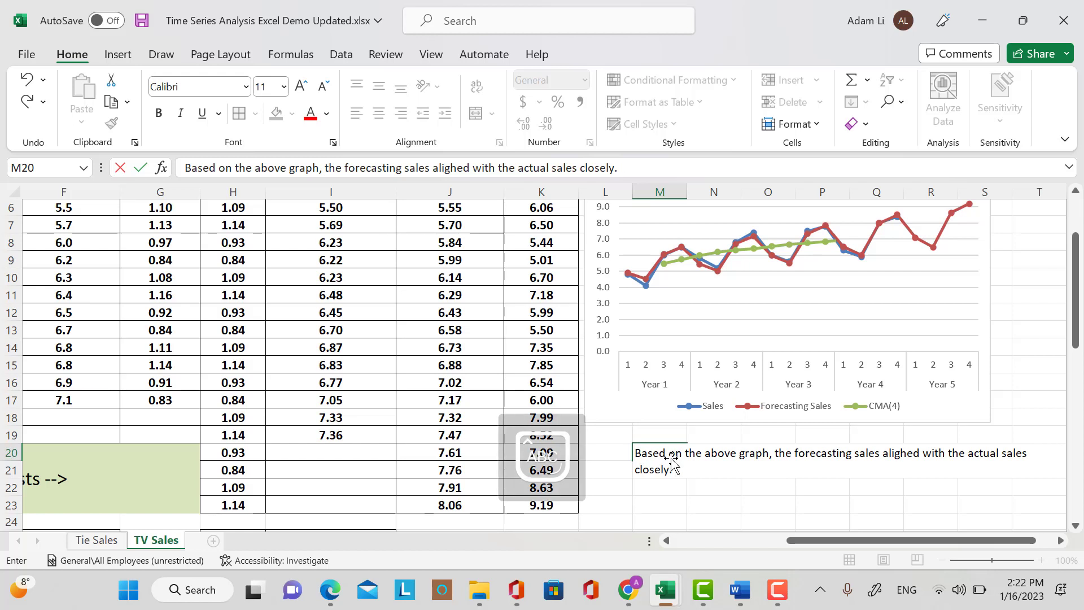
pyautogui.write('T')
pyautogui.press('capslock')
pyautogui.write('hte')
pyautogui.press('BackSpace')
pyautogui.press('BackSpace')
pyautogui.write('e foe')
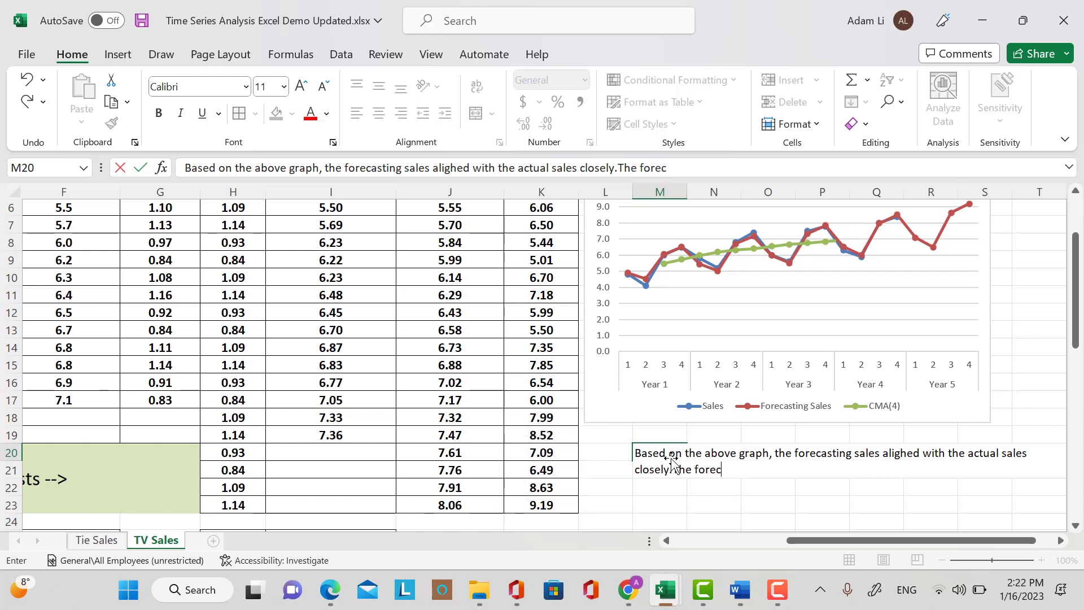
pyautogui.write('asting sales')
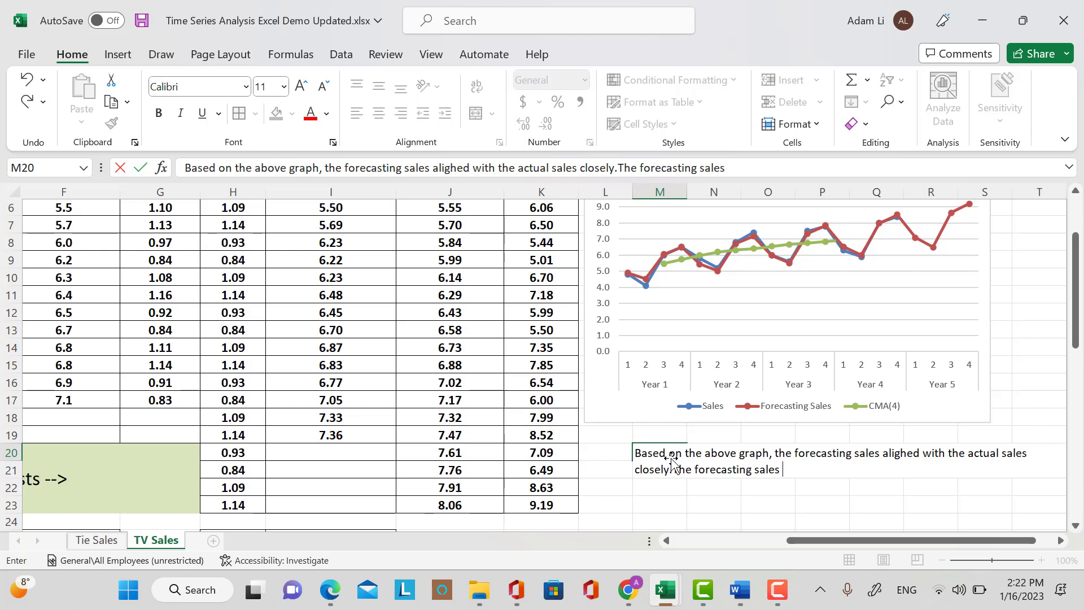
pyautogui.write(' for year 5 willb')
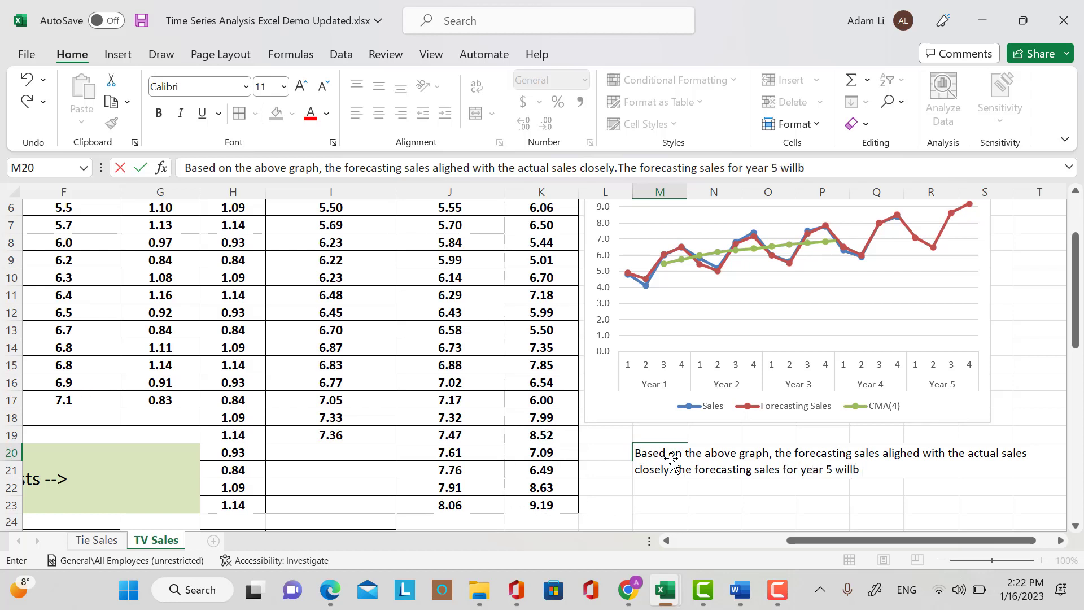
pyautogui.press('BackSpace')
pyautogui.press('BackSpace')
pyautogui.write('accurat')
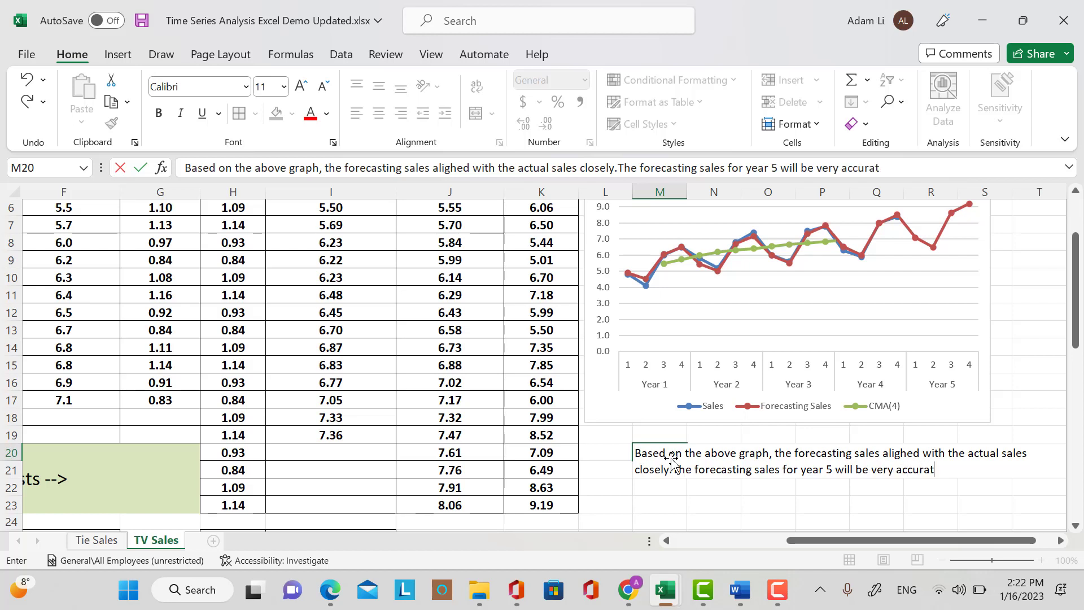
pyautogui.write('e.')
pyautogui.click(673, 499)
# Make the conclusion text in cell M20 bold and set its font size to 14.
pyautogui.click(649, 452)
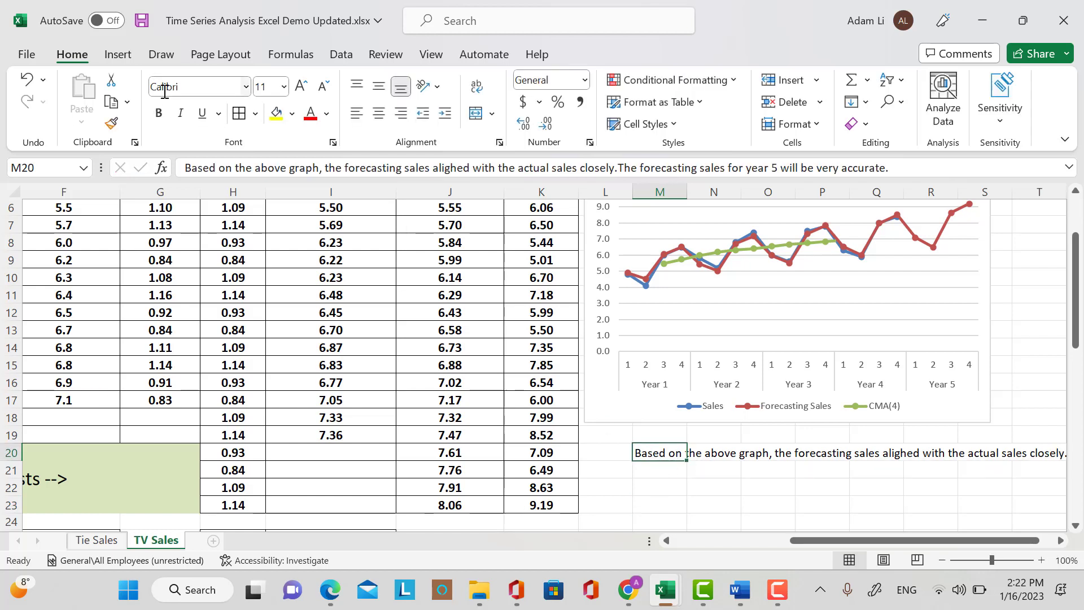
pyautogui.click(159, 113)
pyautogui.click(284, 86)
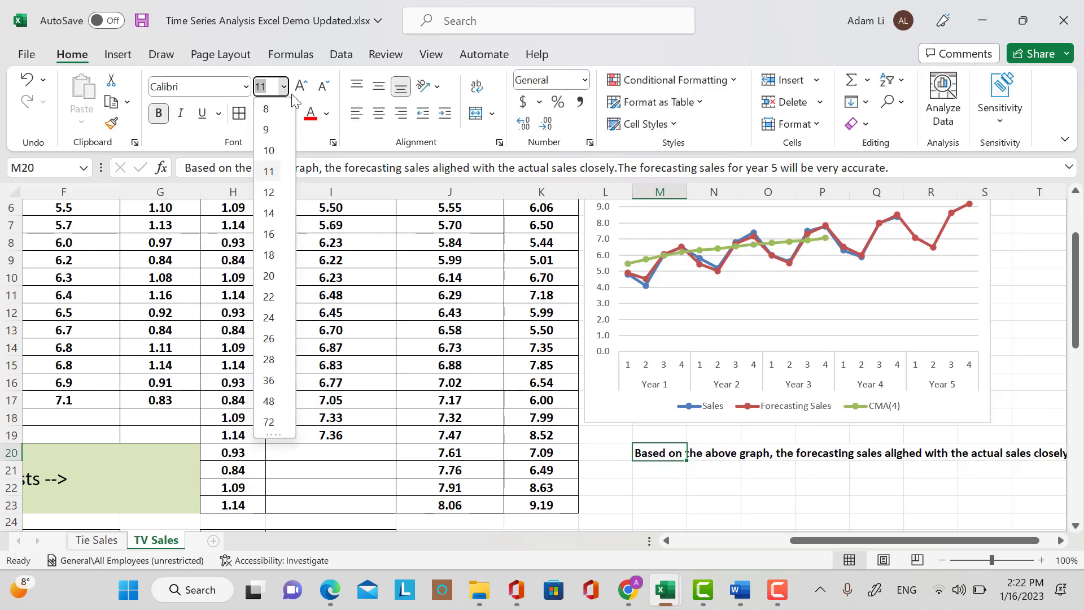
pyautogui.click(269, 212)
pyautogui.click(673, 491)
# Highlight the Year 5 forecast values in K20:K23 with a red font and a yellow fill.
pyautogui.moveTo(829, 535); pyautogui.dragTo(672, 543)
pyautogui.scroll(-3, 1000, 440)
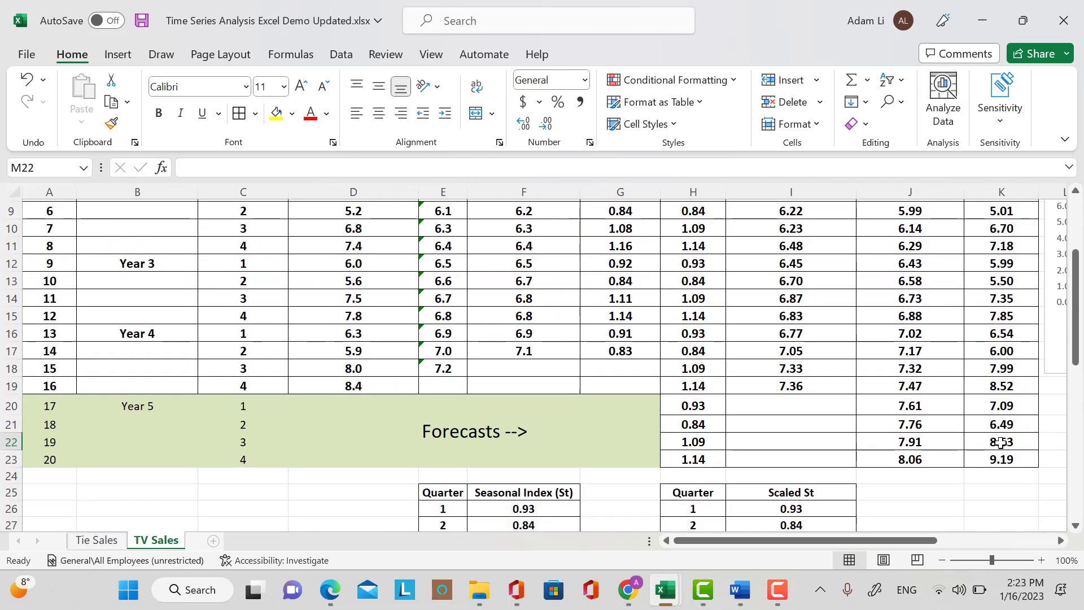
pyautogui.click(1008, 305)
pyautogui.moveTo(1009, 303); pyautogui.dragTo(1016, 358)
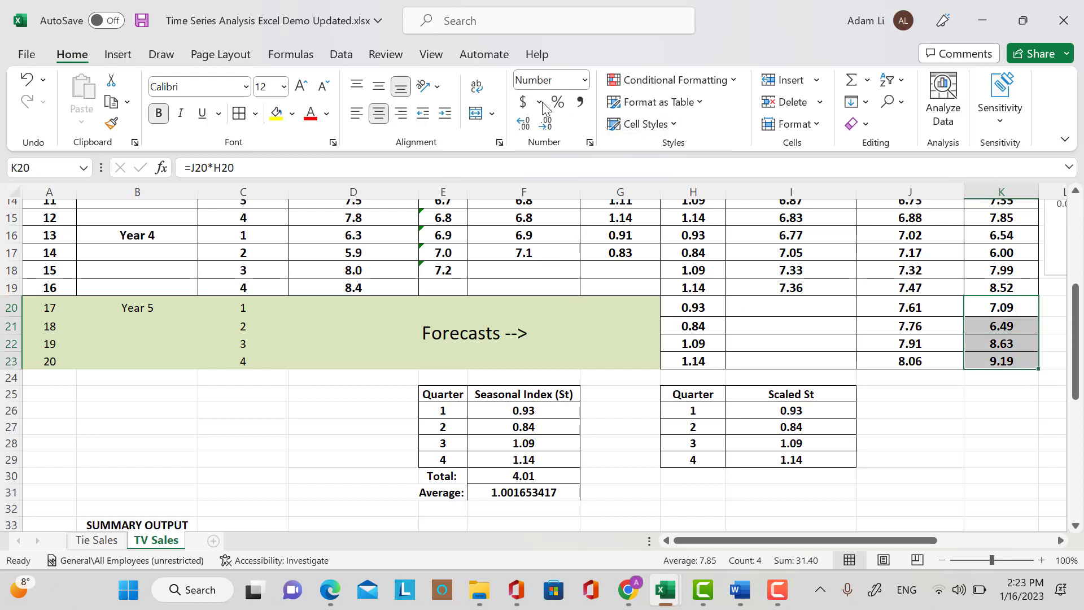
pyautogui.click(305, 120)
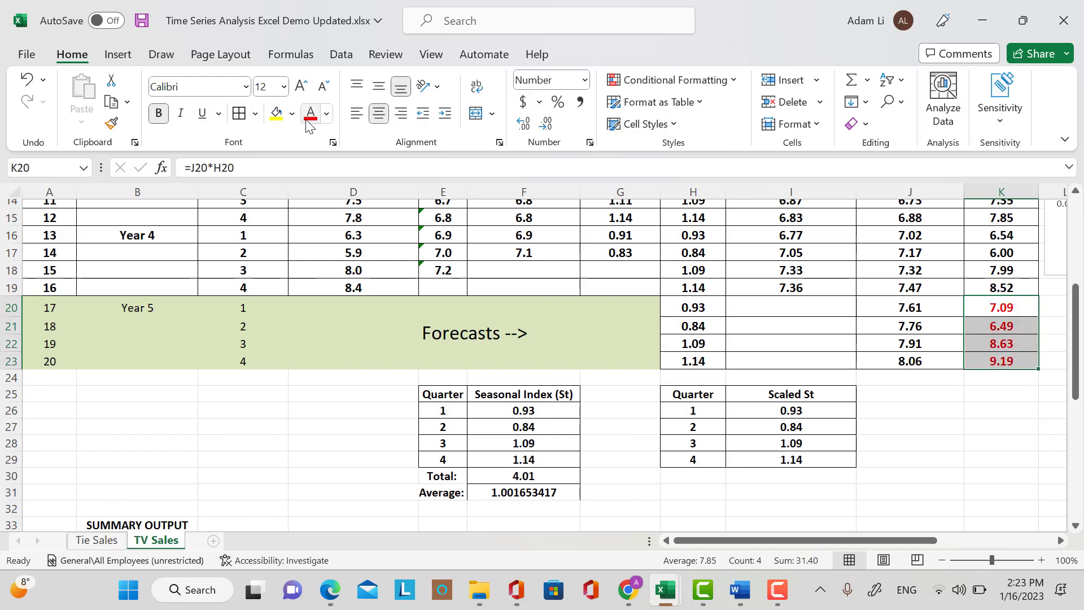
pyautogui.click(279, 123)
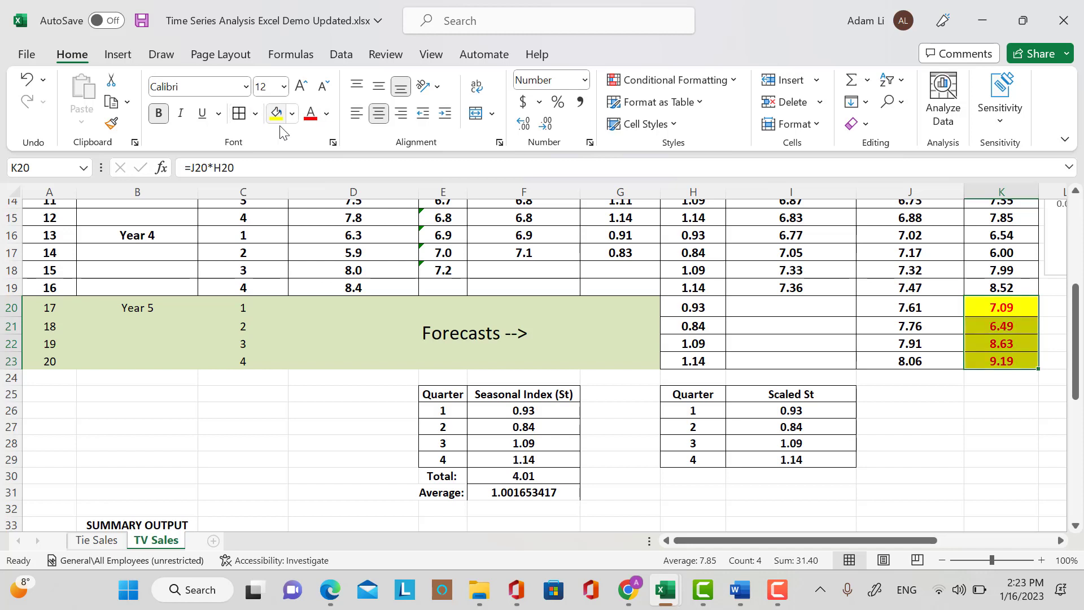
pyautogui.click(972, 433)
# Review the finished television sales worksheet, including the forecast table, the chart and the conclusion below it.
pyautogui.moveTo(858, 541); pyautogui.dragTo(916, 536)
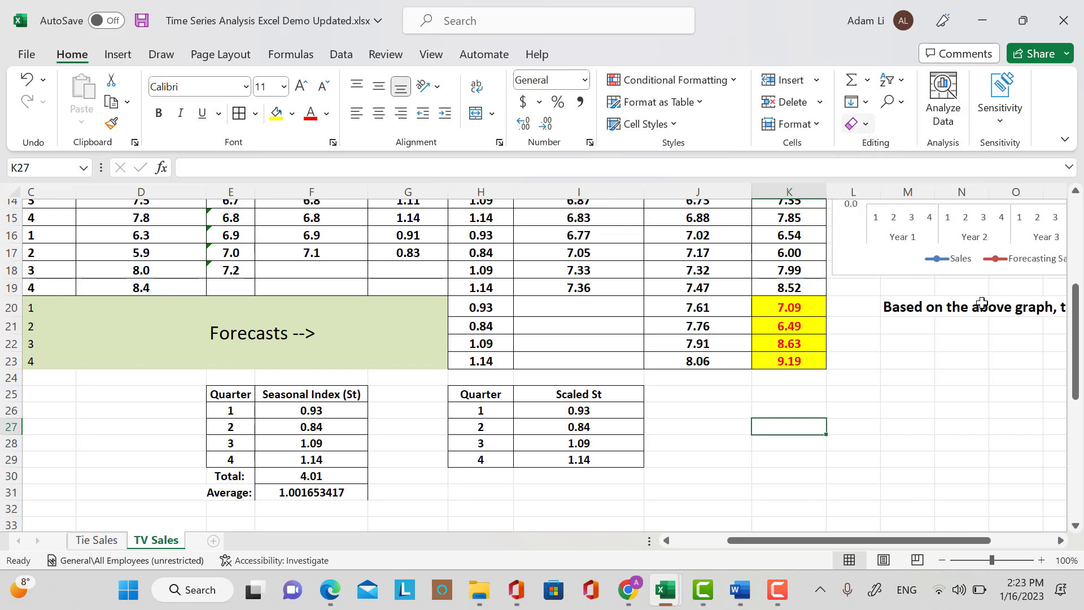
pyautogui.scroll(3, 867, 326)
pyautogui.scroll(2, 867, 326)
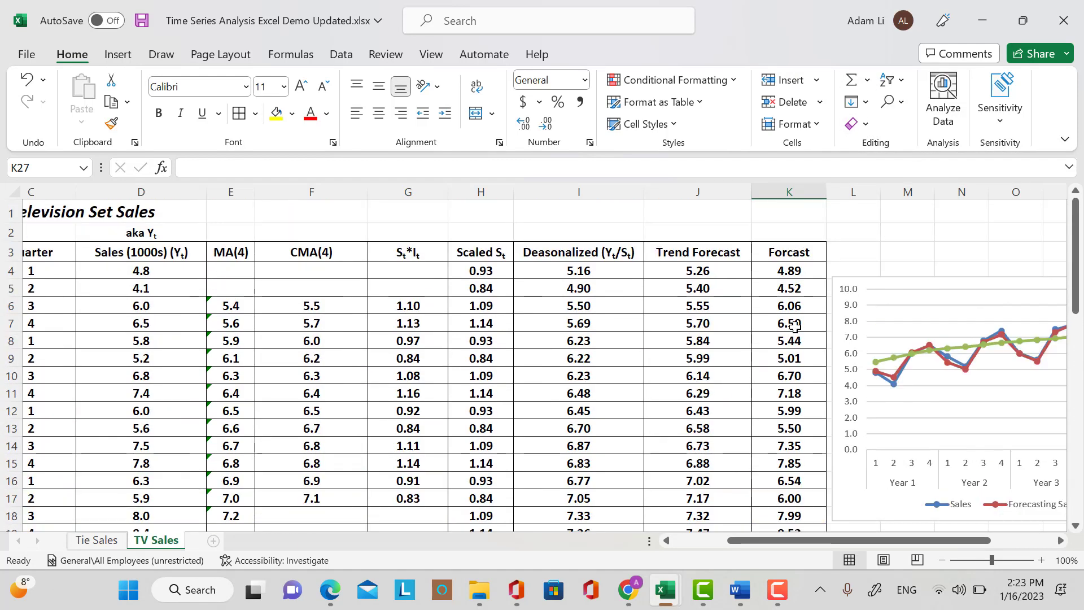
pyautogui.scroll(-3, 756, 325)
pyautogui.scroll(1, 835, 344)
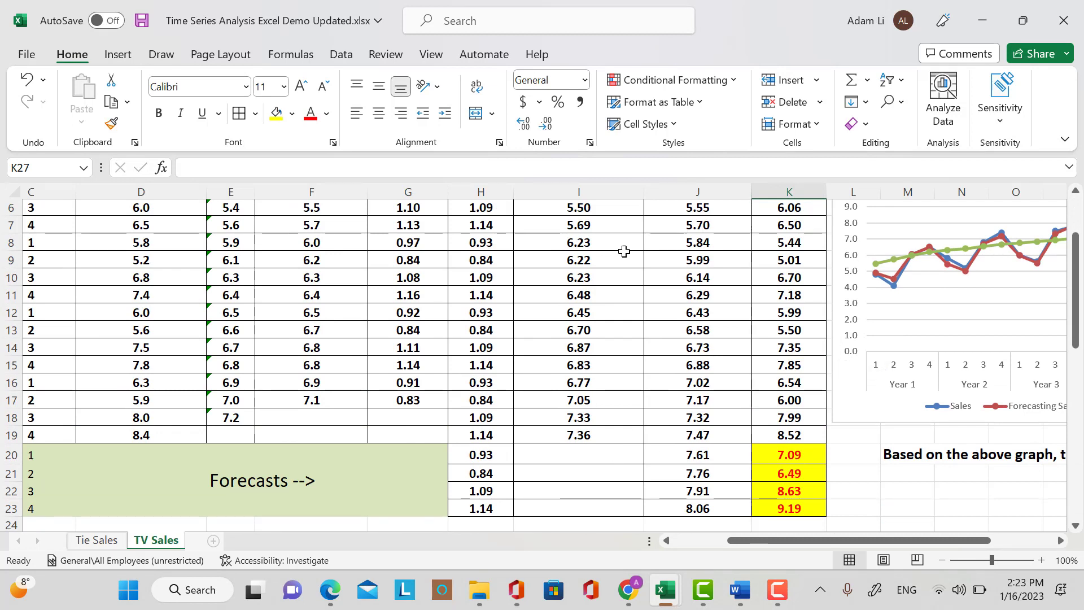
pyautogui.moveTo(783, 539); pyautogui.dragTo(729, 539)
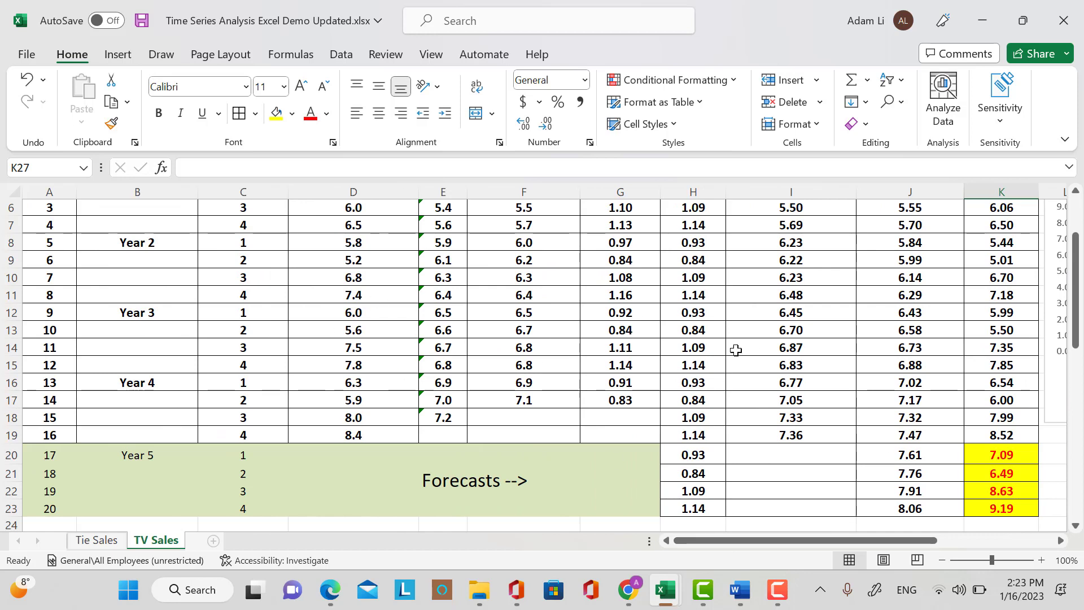
pyautogui.scroll(2, 793, 328)
pyautogui.scroll(-1, 793, 328)
pyautogui.scroll(1, 793, 328)
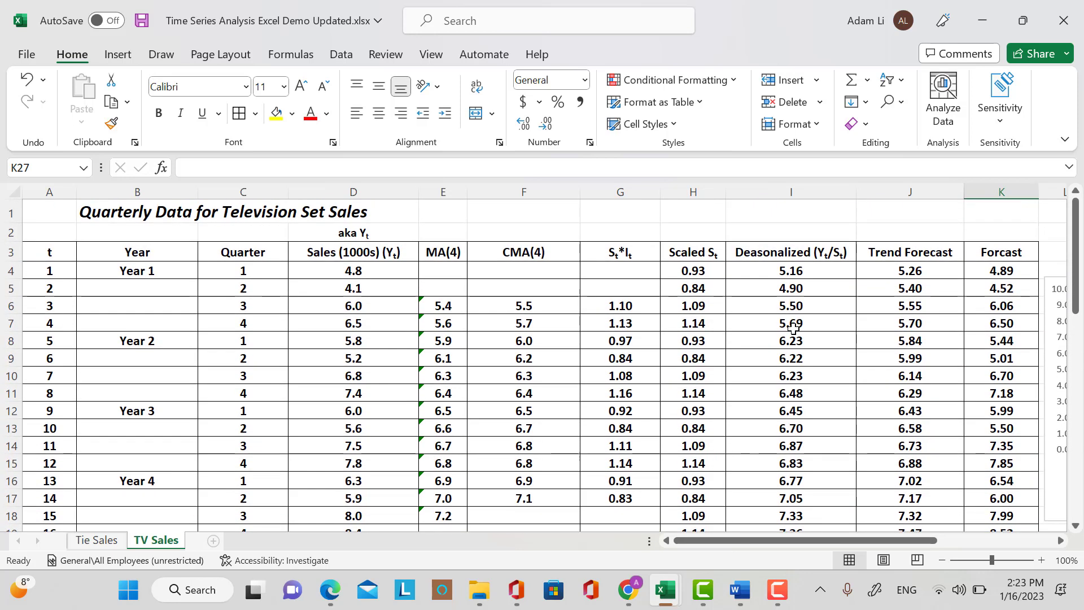